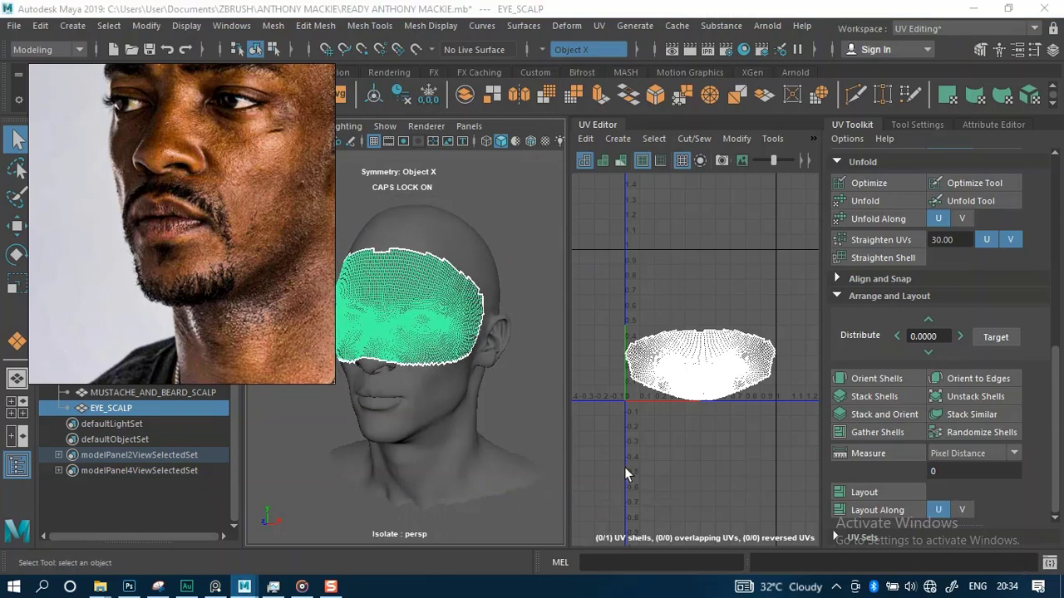
Switch the Maya workspace to XGen
drag(186, 266, 229, 246)
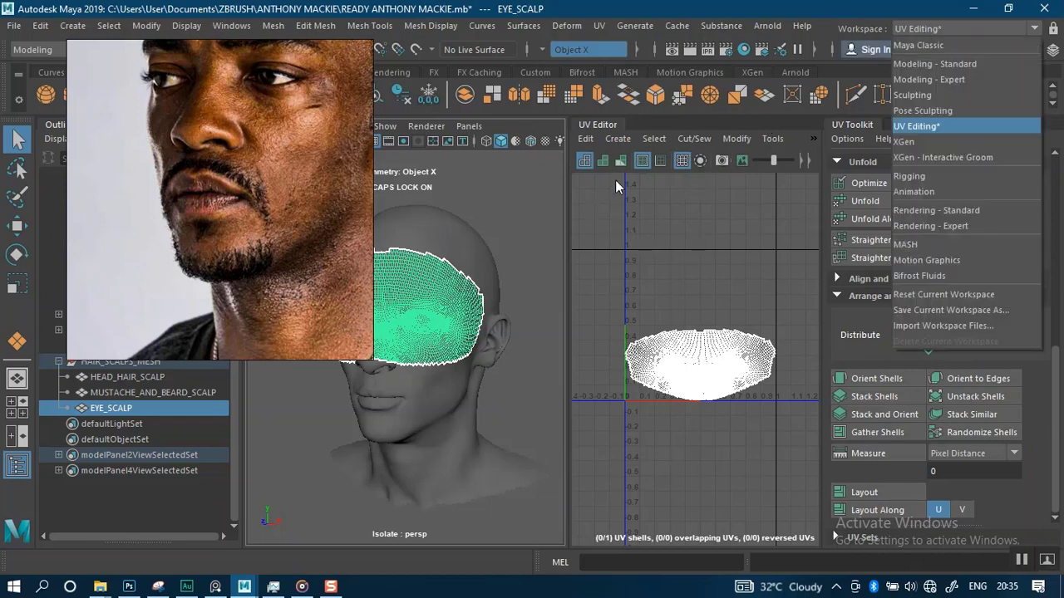
click(909, 147)
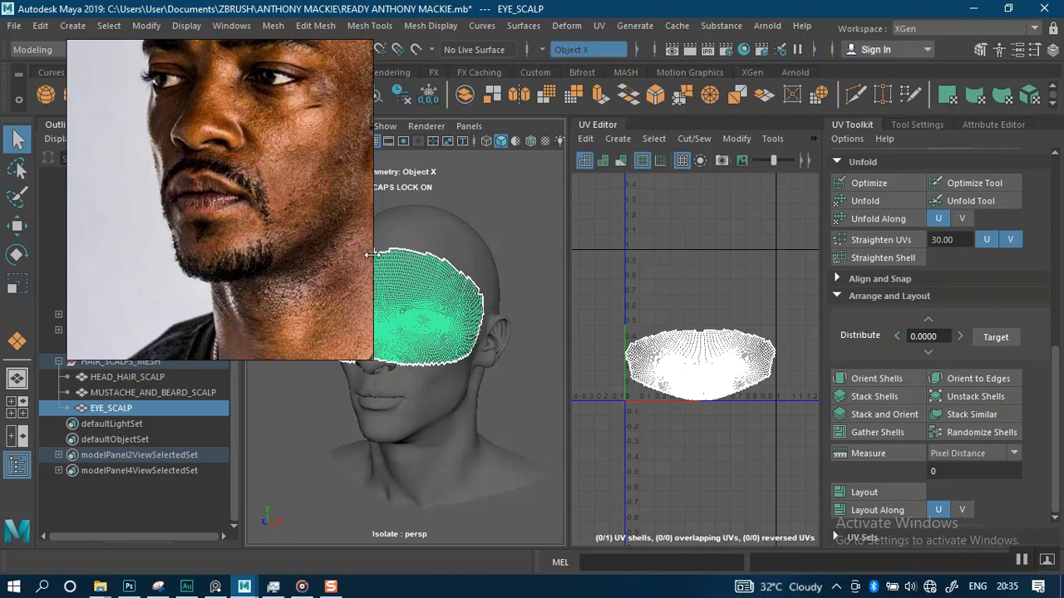
Hide Maya's interface panels and load the XGEN.pur reference board from the PURE REF folder into the empty PureRef window
key(ctrl+space)
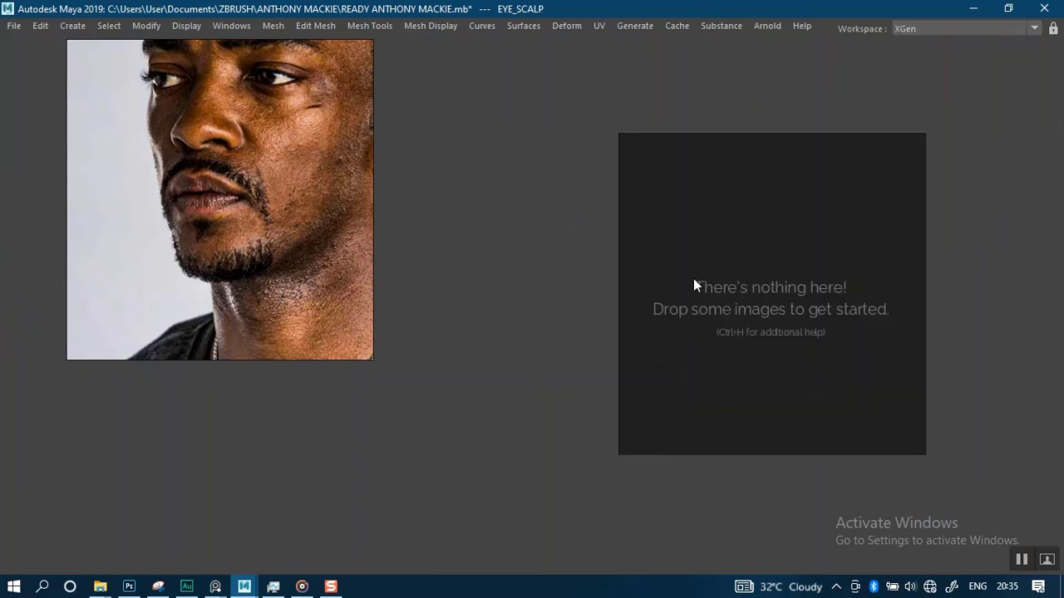
mouse_move(101, 590)
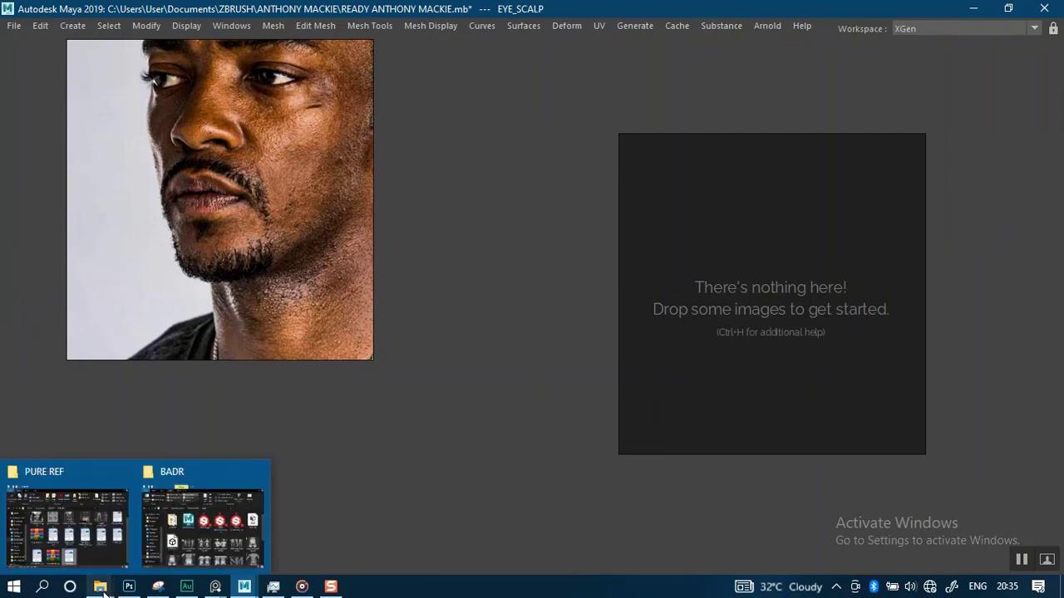
click(108, 546)
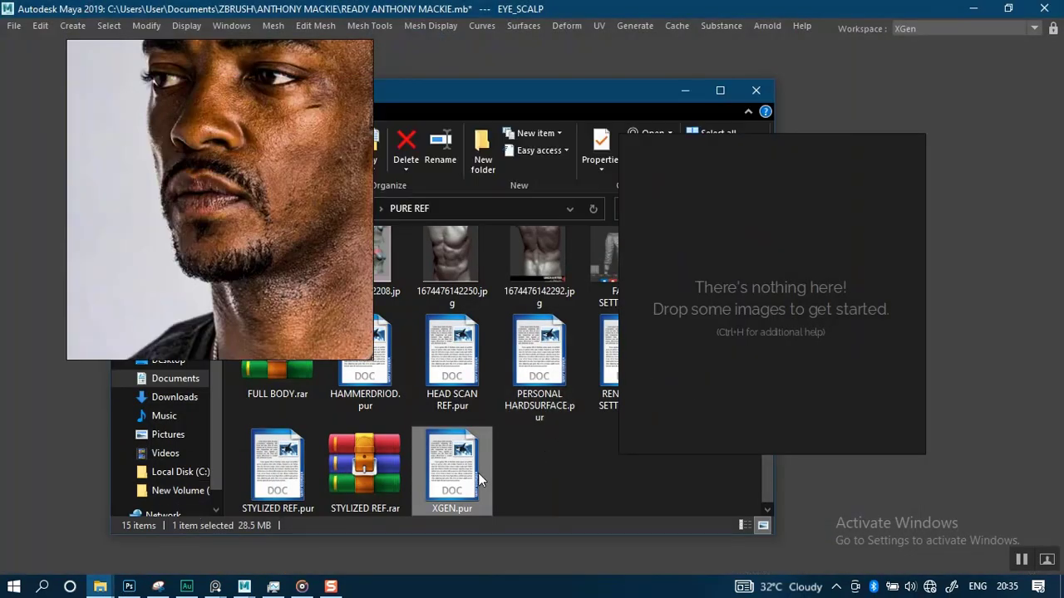
drag(451, 465, 801, 314)
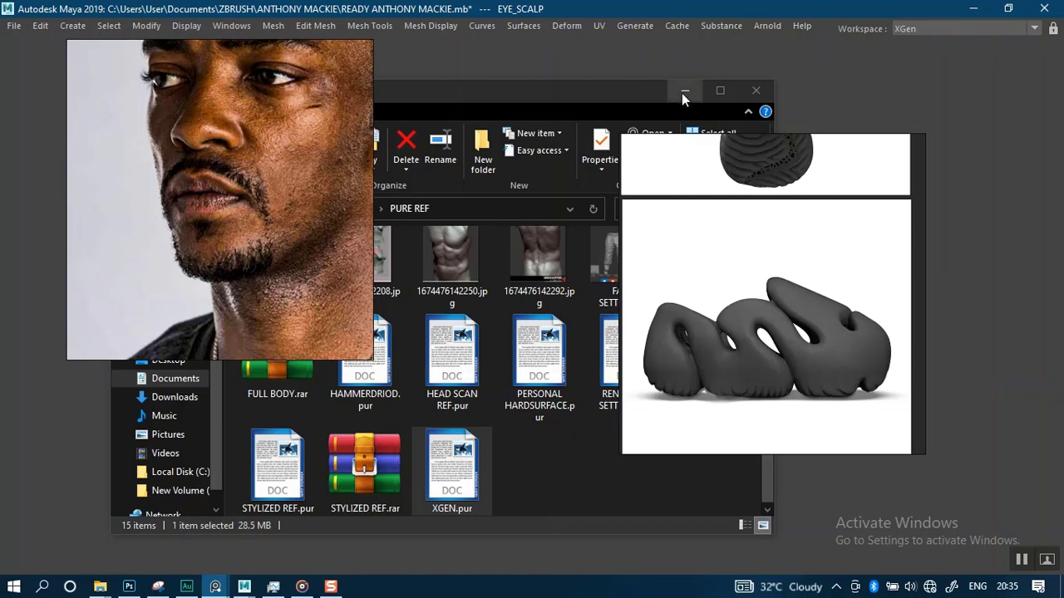
click(683, 91)
Delete the group of shoe sculpt images from the XGen reference board
scroll(811, 319, down, 5)
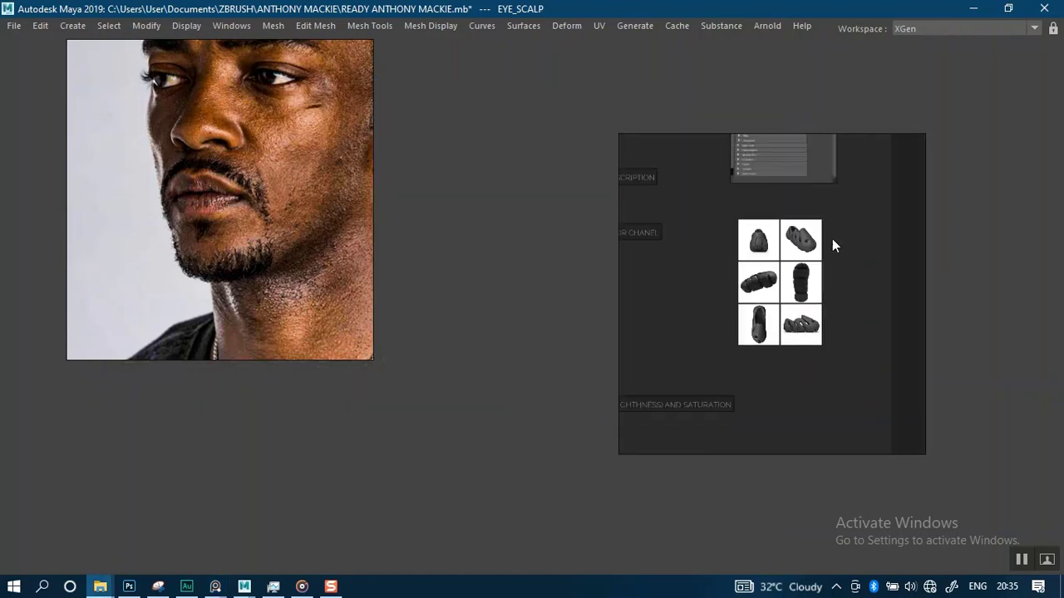
drag(832, 238, 742, 355)
key(Delete)
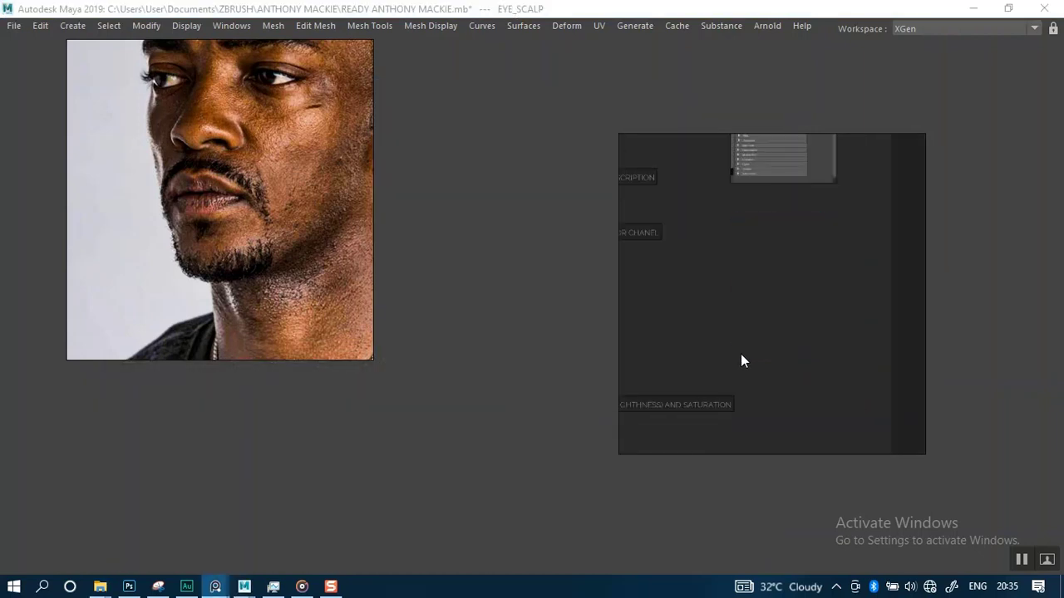
Browse the XGen reference board by zooming and panning across its hair and settings images
scroll(740, 354, down, 6)
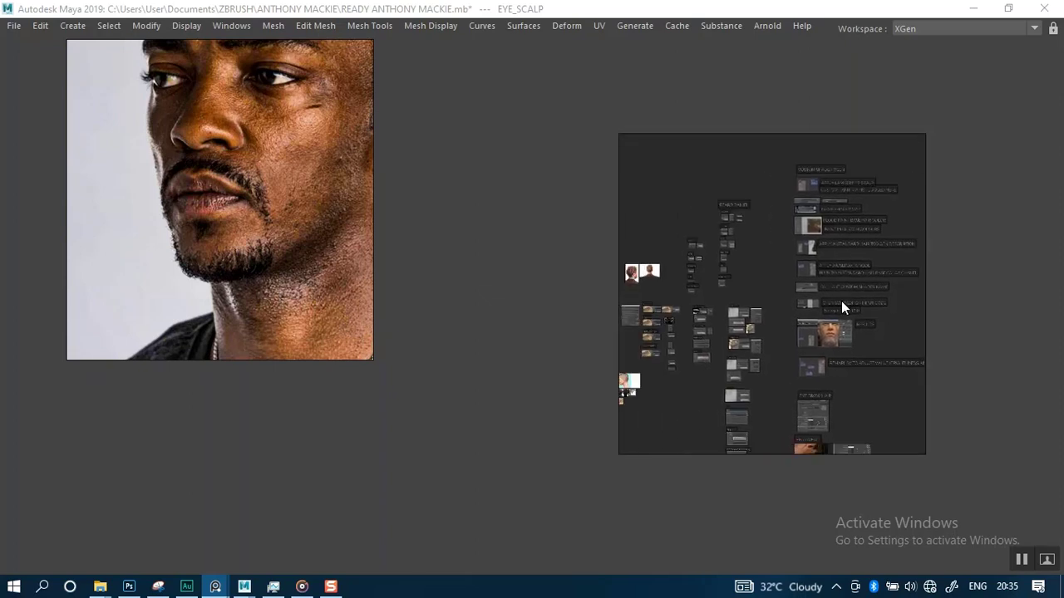
scroll(774, 331, up, 5)
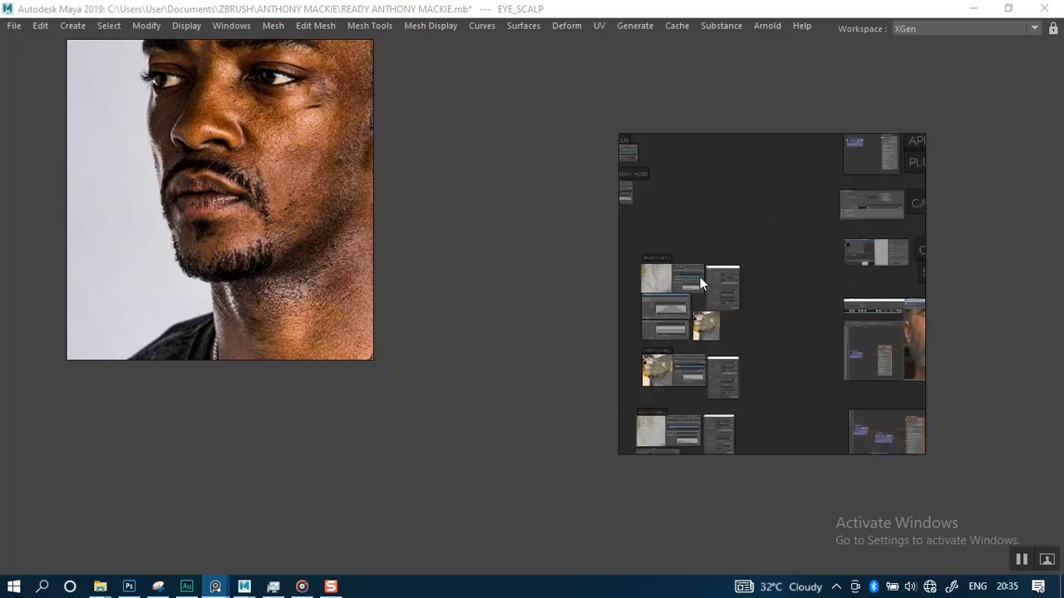
scroll(846, 294, down, 3)
scroll(669, 238, up, 6)
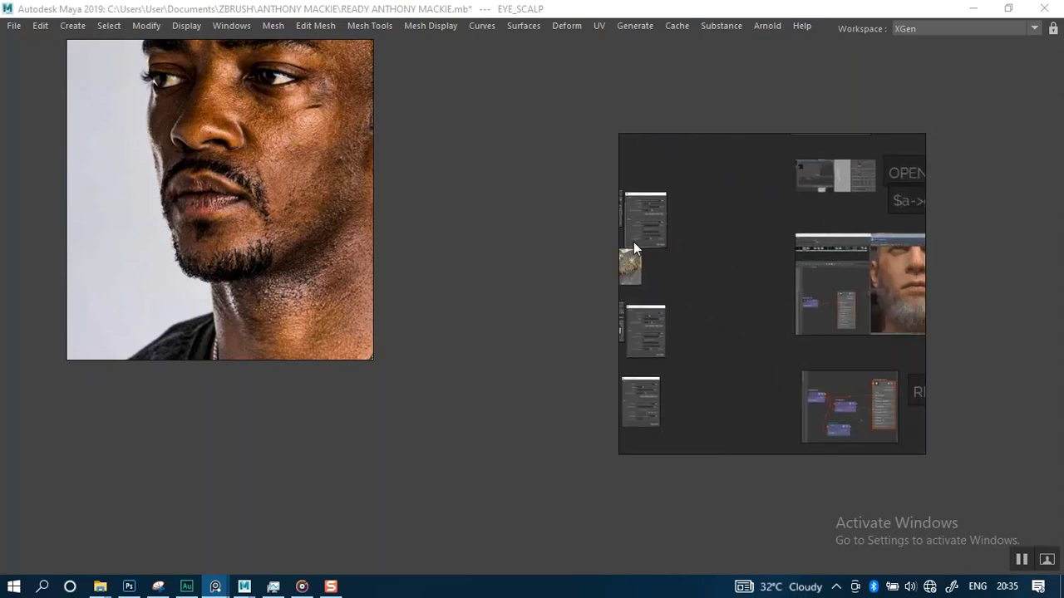
scroll(680, 259, down, 5)
scroll(779, 266, up, 3)
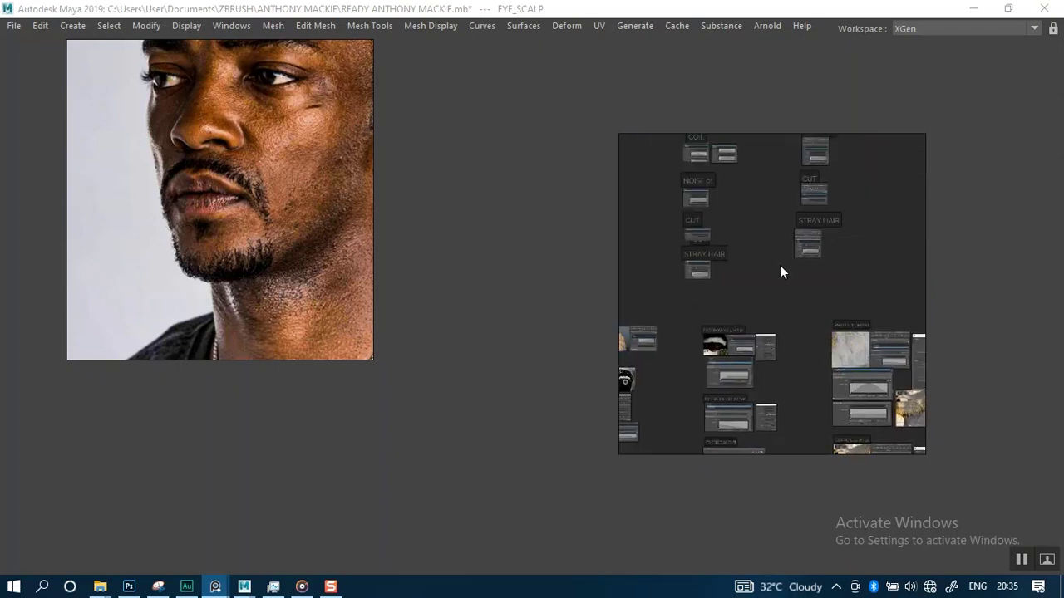
mouse_move(691, 213)
middle_down()
mouse_move(735, 263)
mouse_move(827, 300)
mouse_move(871, 293)
middle_up()
middle_drag(675, 420, 788, 314)
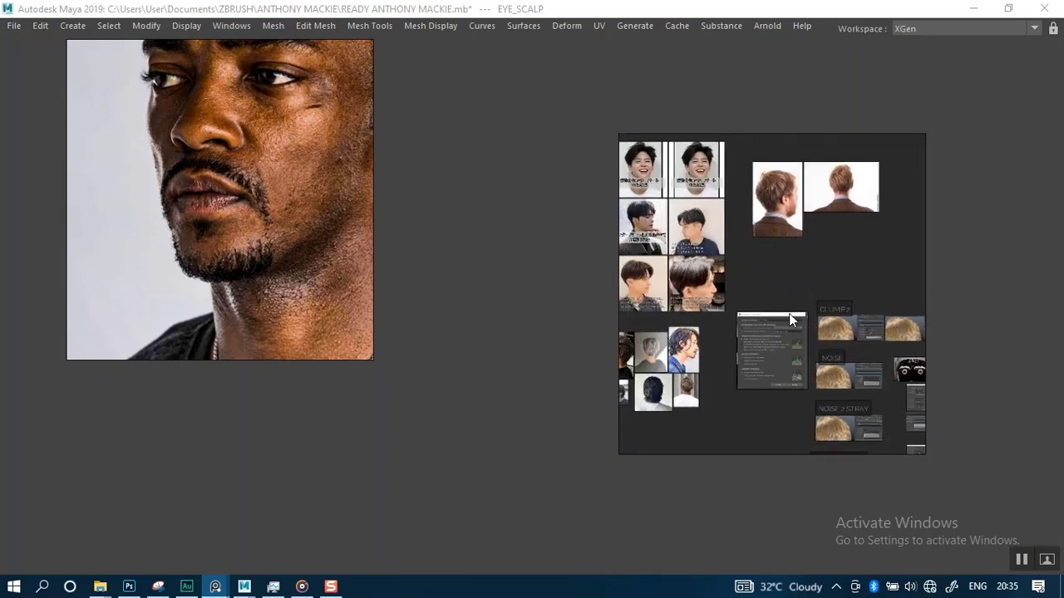
scroll(765, 353, up, 8)
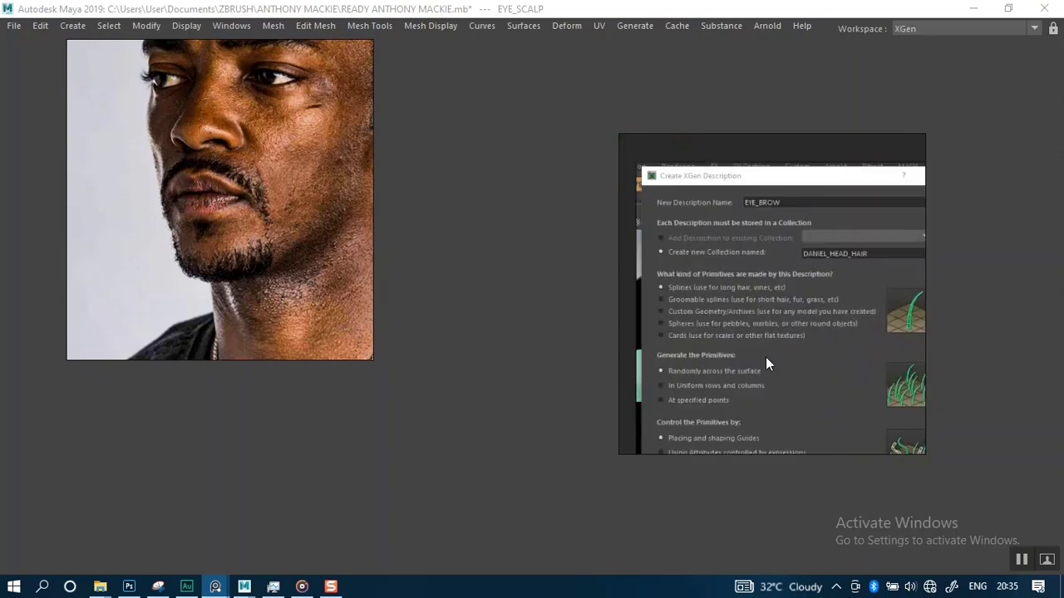
scroll(765, 356, down, 4)
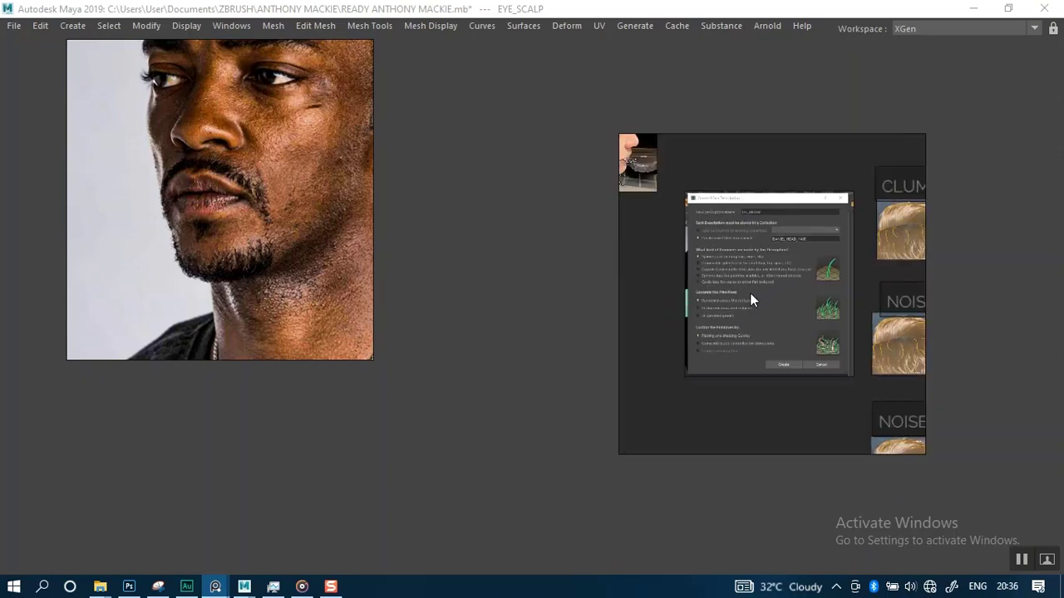
scroll(749, 293, down, 5)
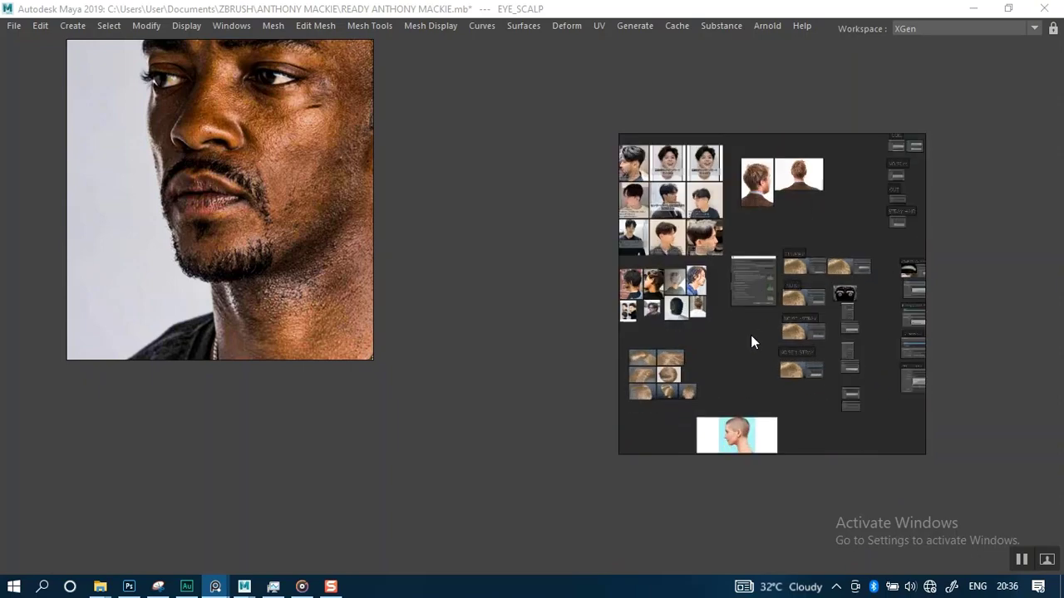
scroll(750, 335, up, 1)
middle_drag(736, 283, 777, 330)
scroll(777, 329, down, 2)
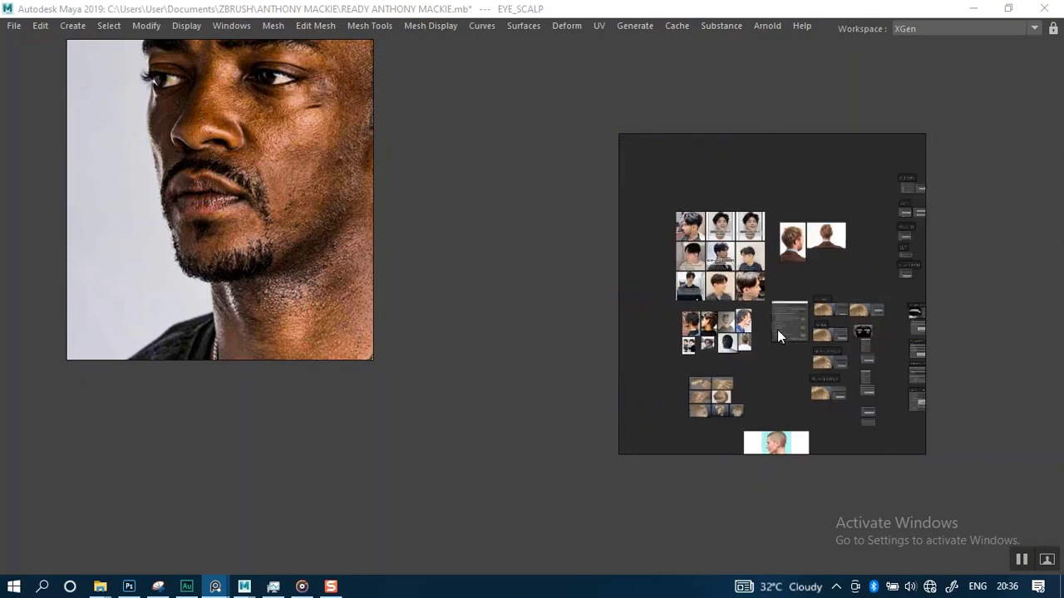
scroll(198, 214, down, 9)
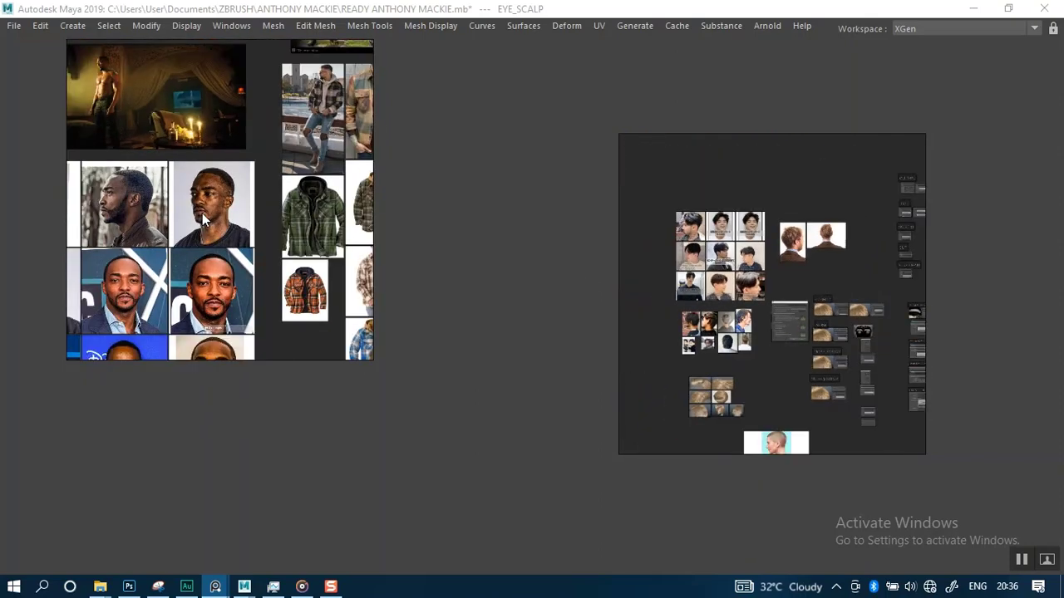
Pan and zoom around the actor's portrait photos on the face reference board
click(203, 220)
scroll(206, 224, down, 2)
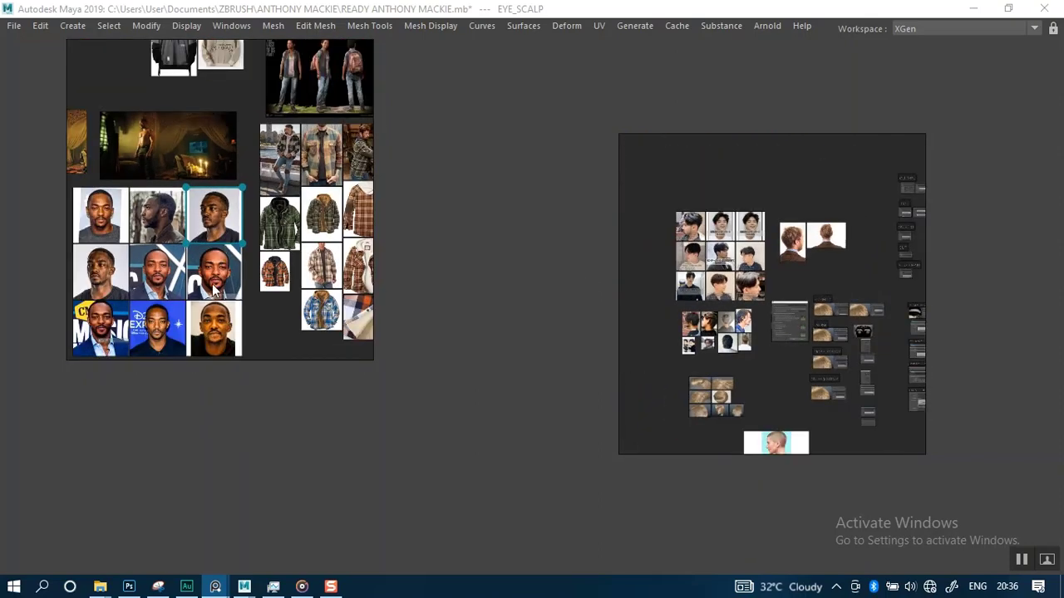
middle_drag(201, 247, 259, 194)
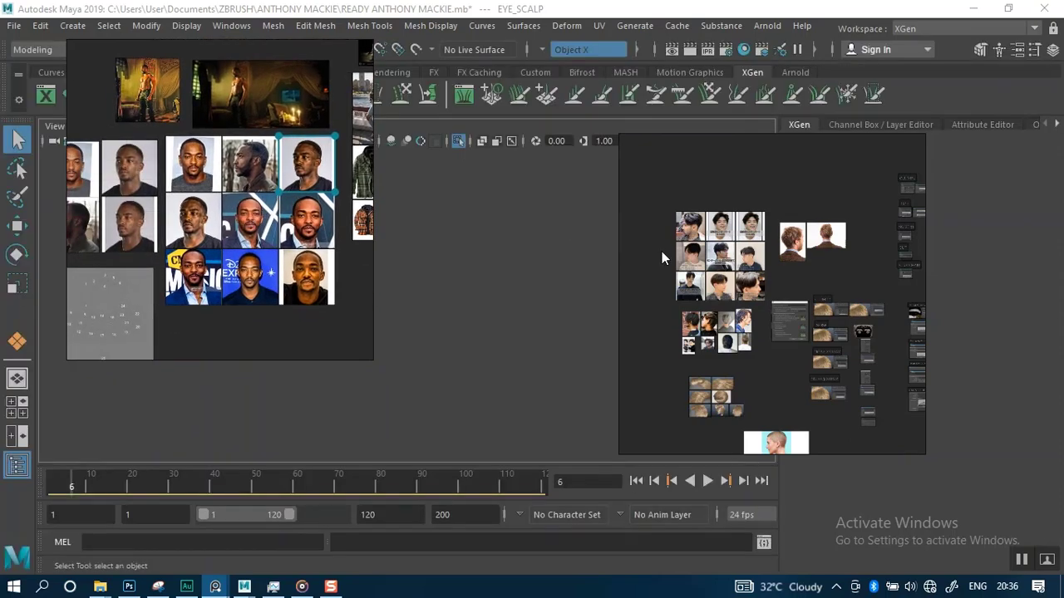
middle_drag(206, 214, 277, 217)
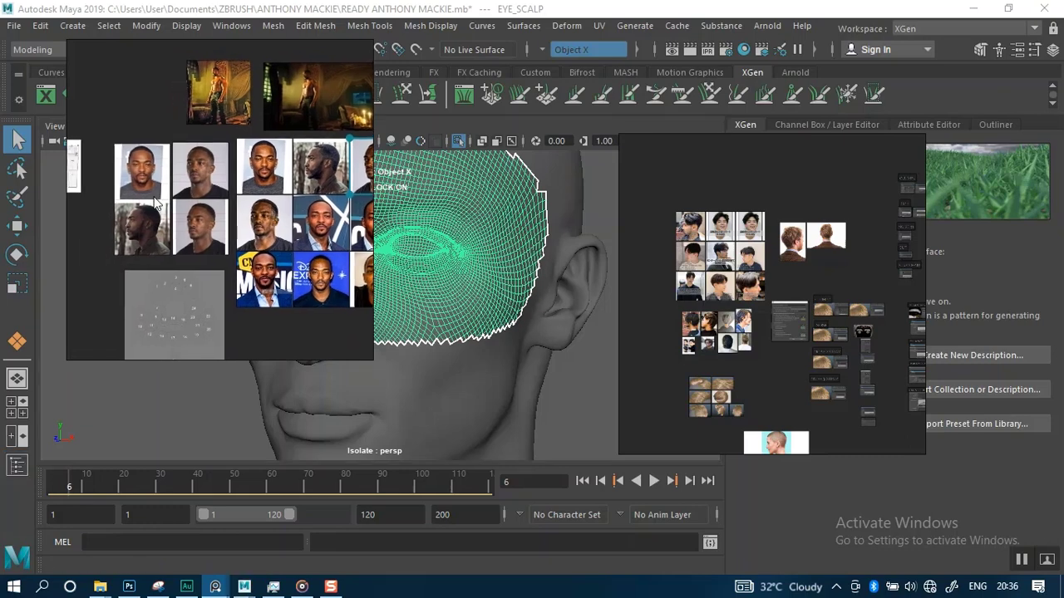
scroll(147, 230, up, 5)
scroll(147, 230, down, 4)
middle_drag(205, 233, 95, 224)
middle_drag(239, 245, 129, 251)
middle_drag(160, 206, 195, 219)
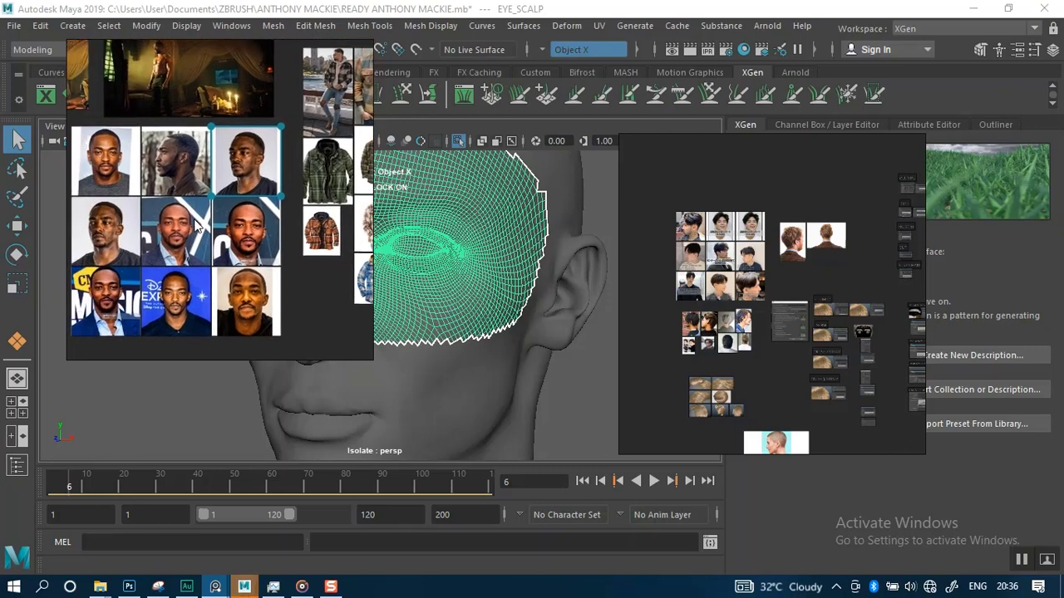
scroll(195, 180, up, 5)
scroll(195, 179, up, 3)
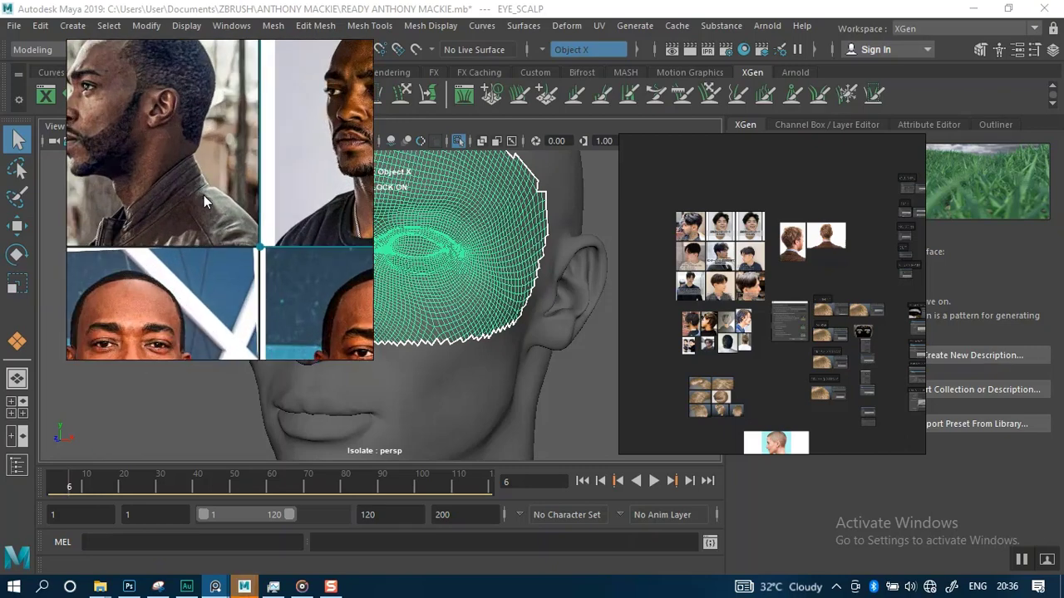
scroll(204, 195, down, 3)
scroll(200, 178, down, 3)
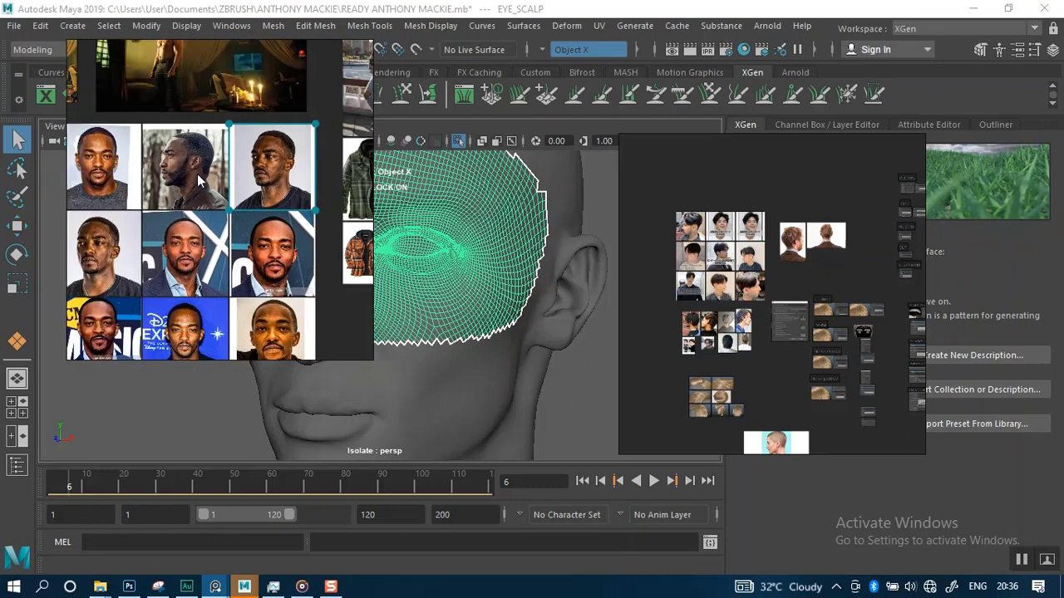
Inspect individual portrait photos of the actor by selecting and zooming in on them
shift+click(195, 171)
scroll(237, 264, down, 1)
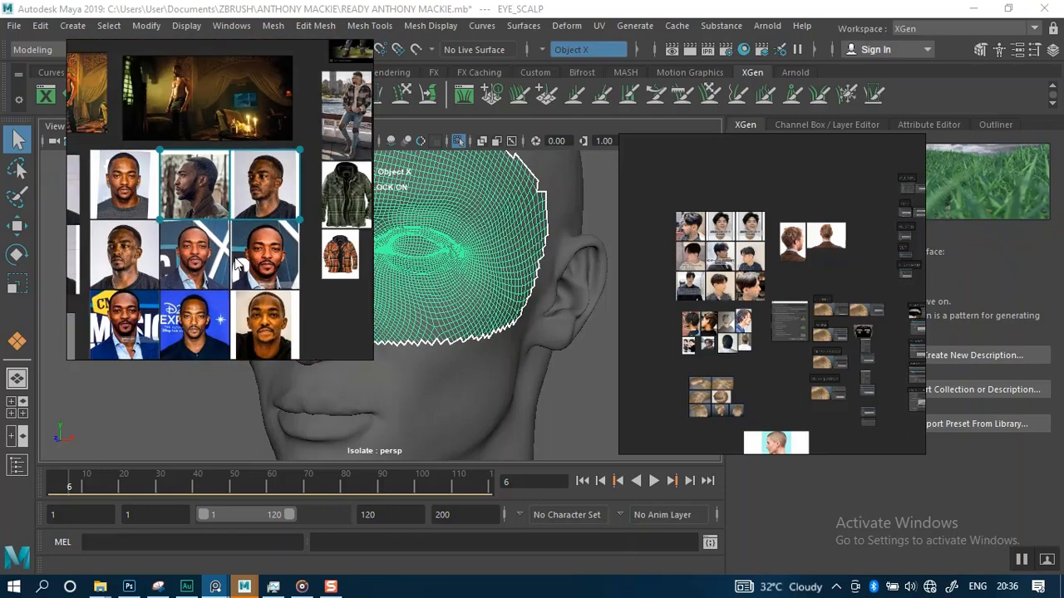
scroll(235, 259, down, 2)
middle_drag(230, 258, 308, 231)
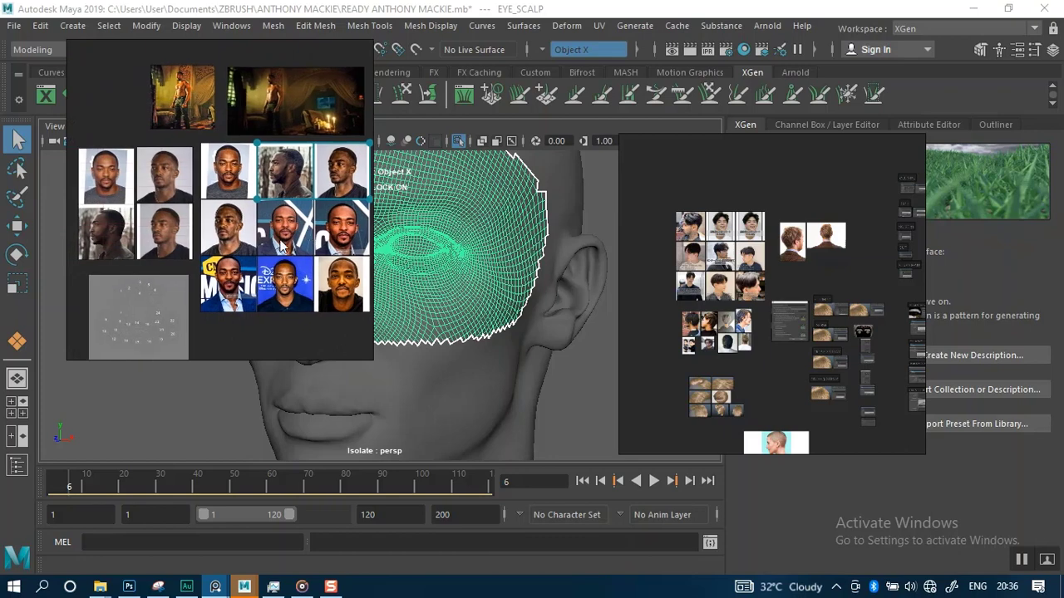
middle_drag(118, 178, 146, 183)
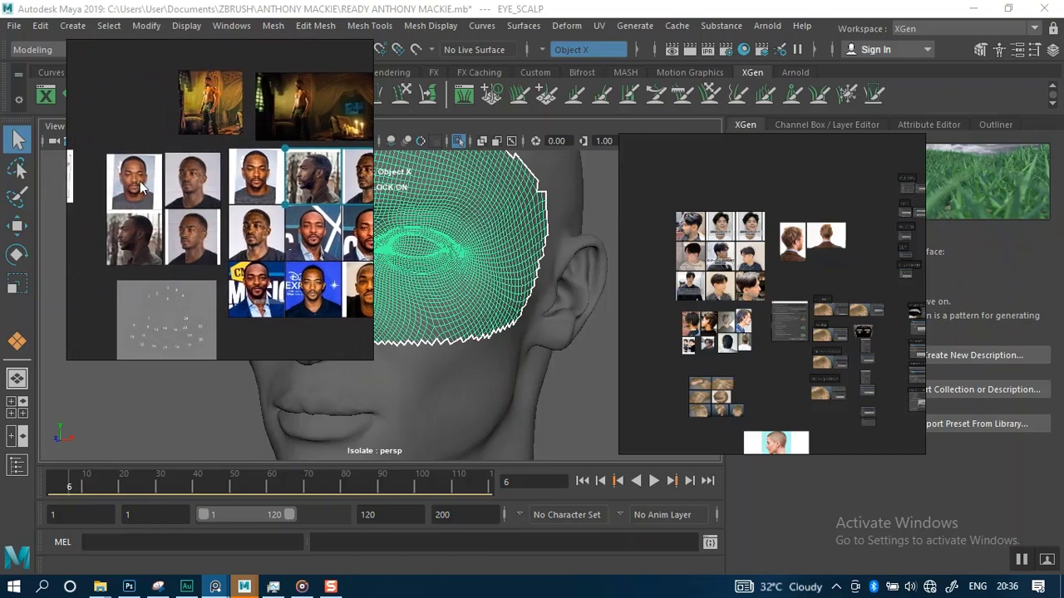
scroll(136, 202, up, 5)
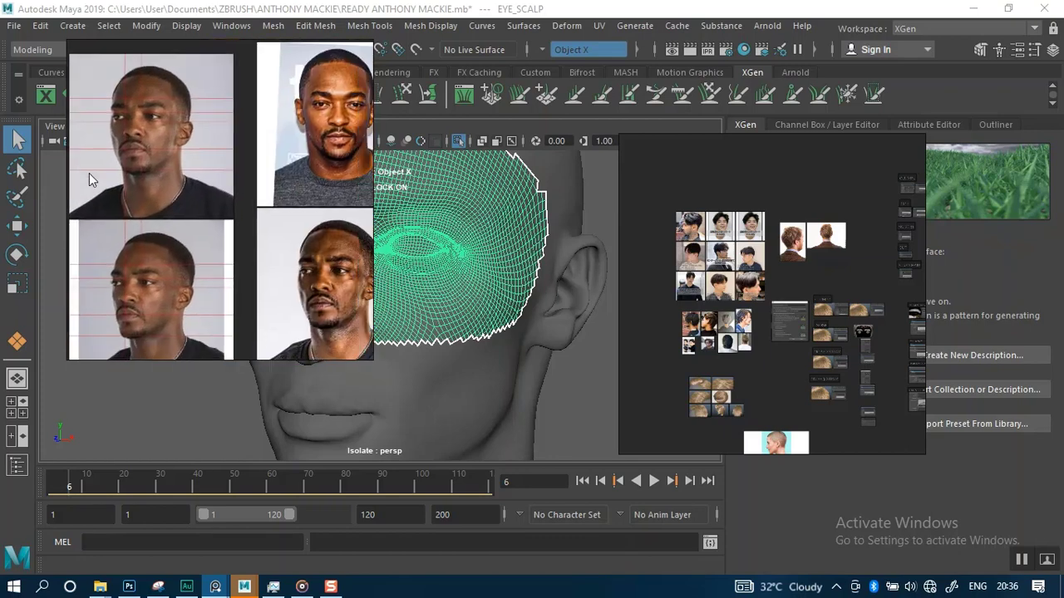
click(192, 165)
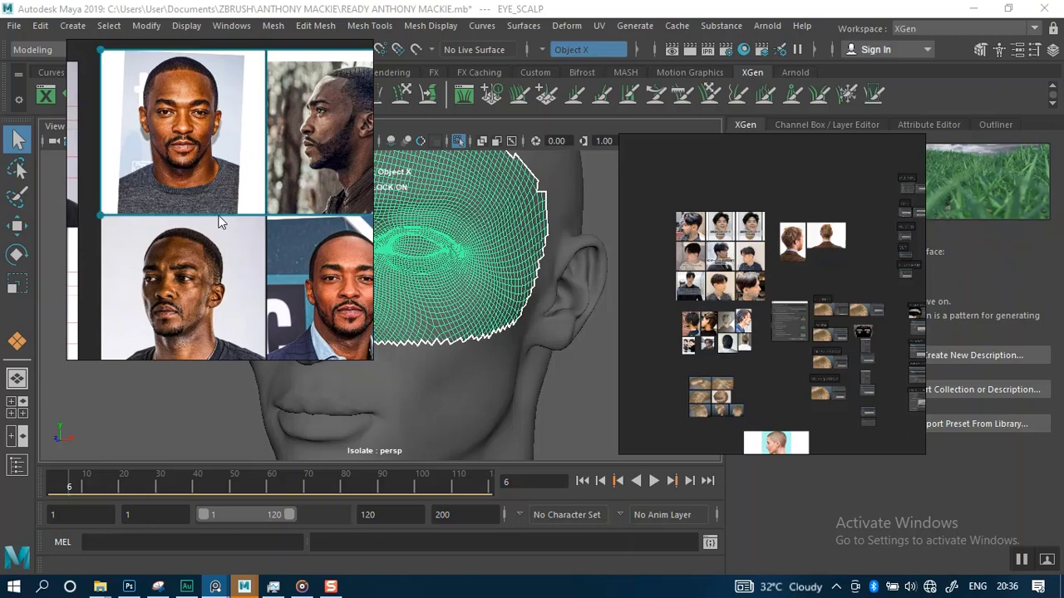
scroll(201, 300, down, 4)
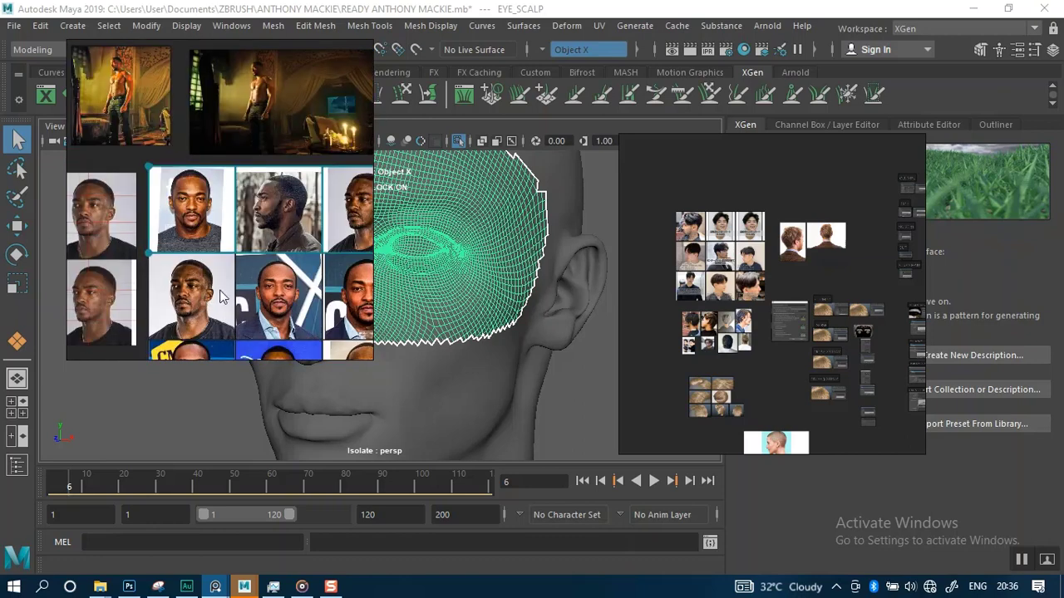
middle_drag(221, 293, 203, 229)
shift+click(191, 251)
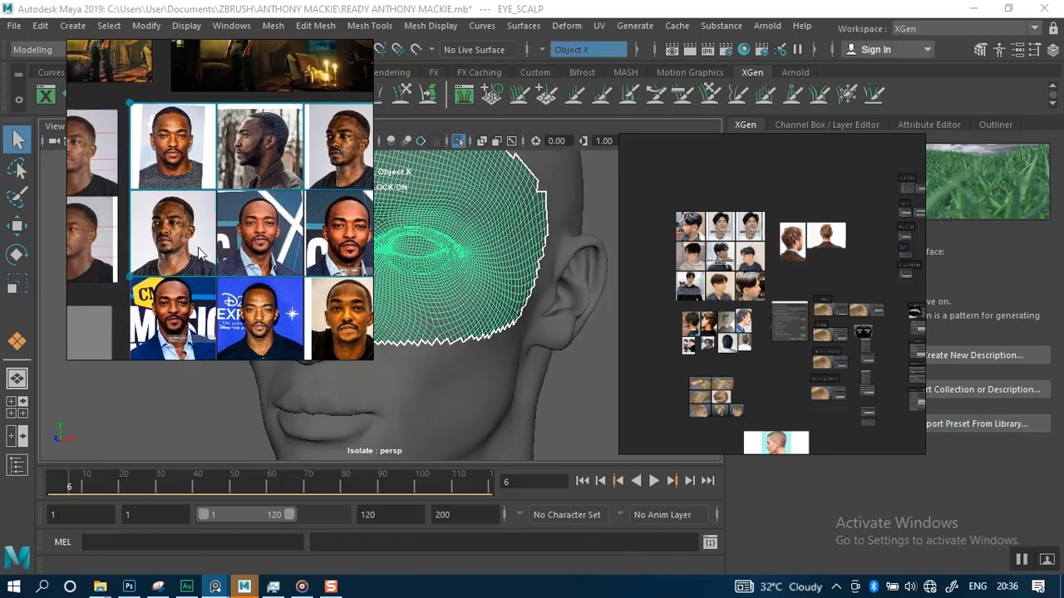
scroll(200, 253, up, 3)
scroll(200, 253, down, 1)
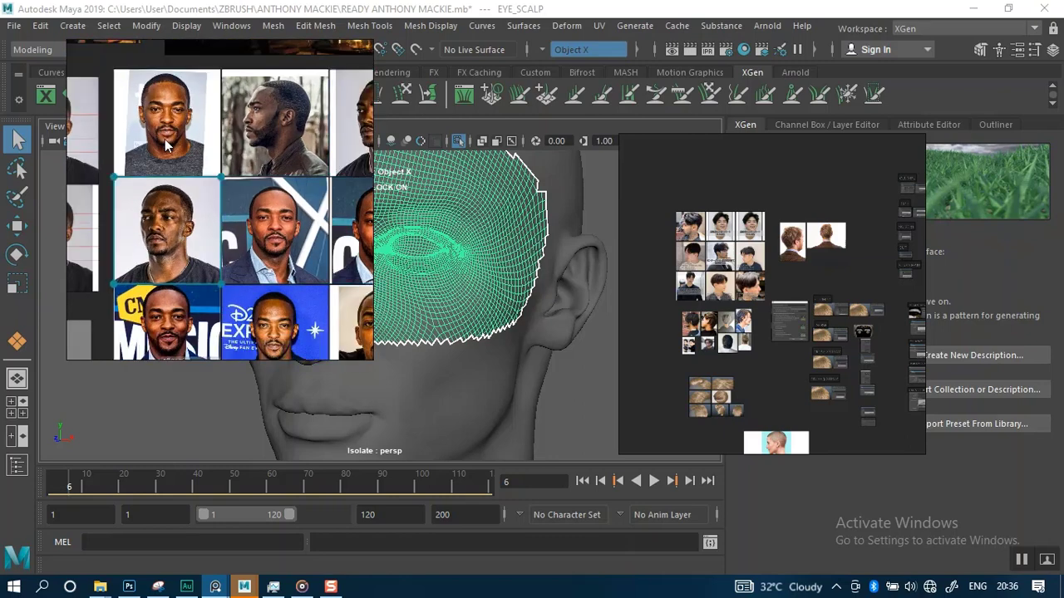
scroll(180, 163, down, 3)
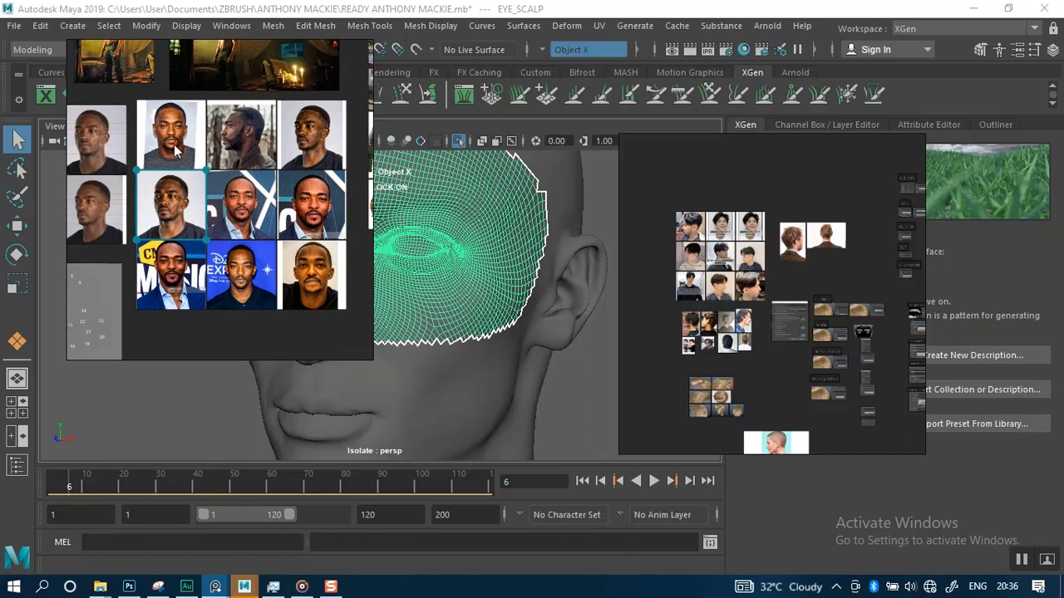
shift+click(175, 149)
shift+click(260, 146)
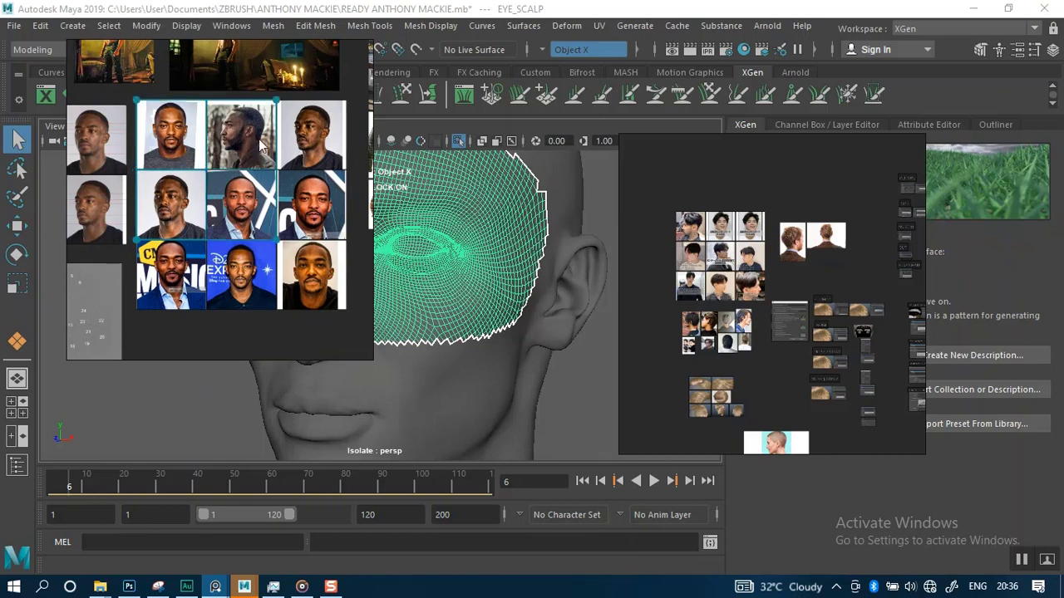
click(322, 146)
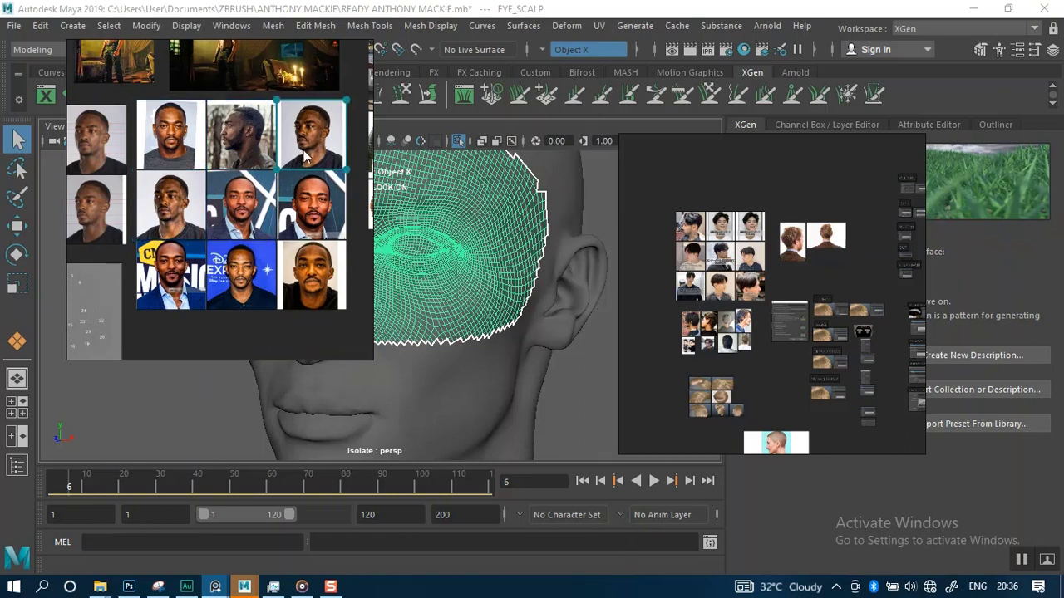
Select the block of nine actor portraits on the face board and paste them onto the XGen reference board
click(190, 149)
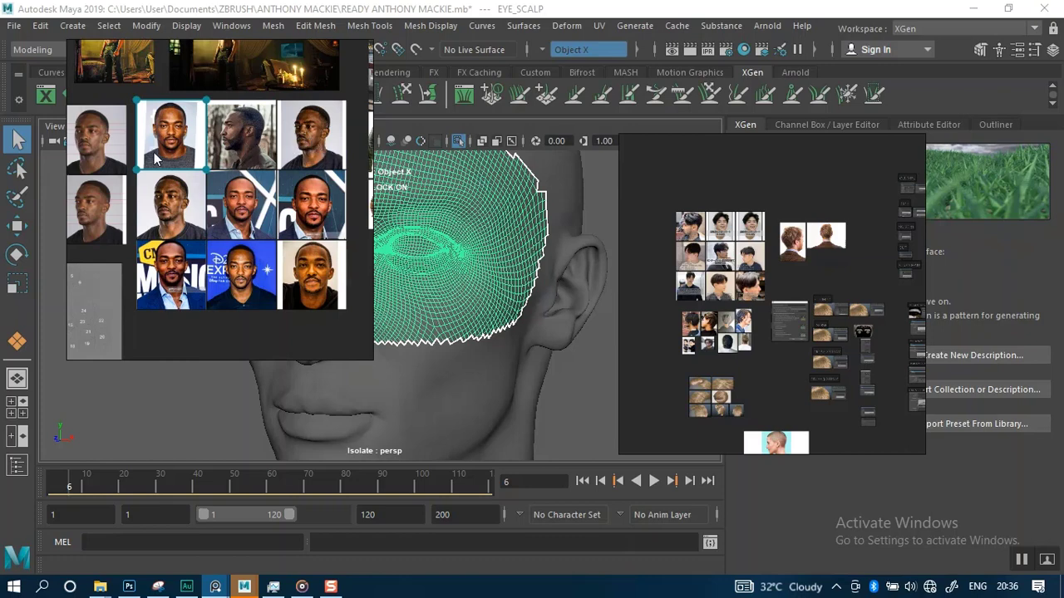
click(164, 228)
shift+click(168, 148)
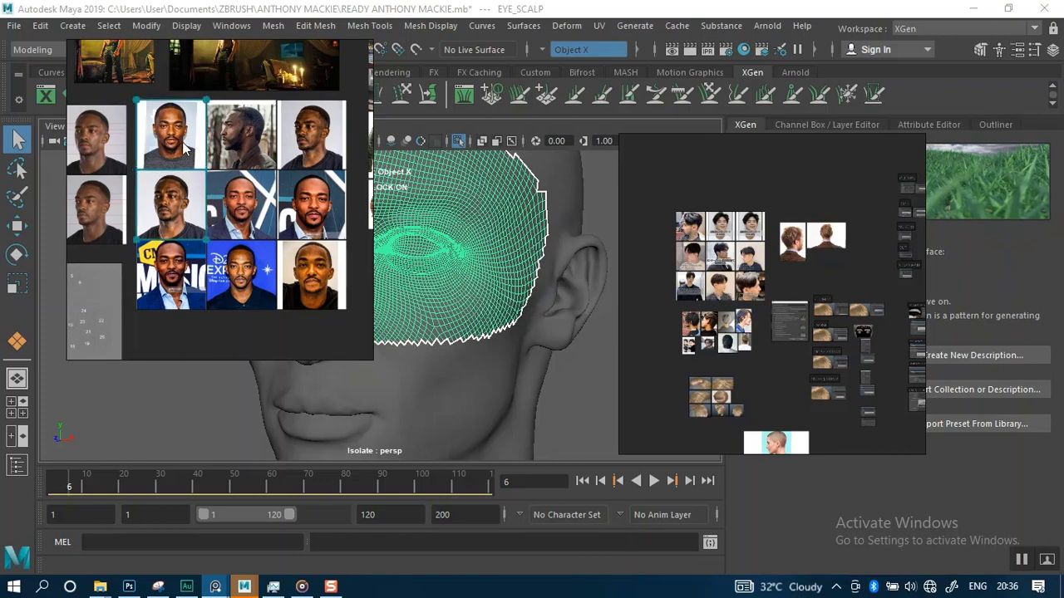
shift+click(260, 147)
shift+click(320, 143)
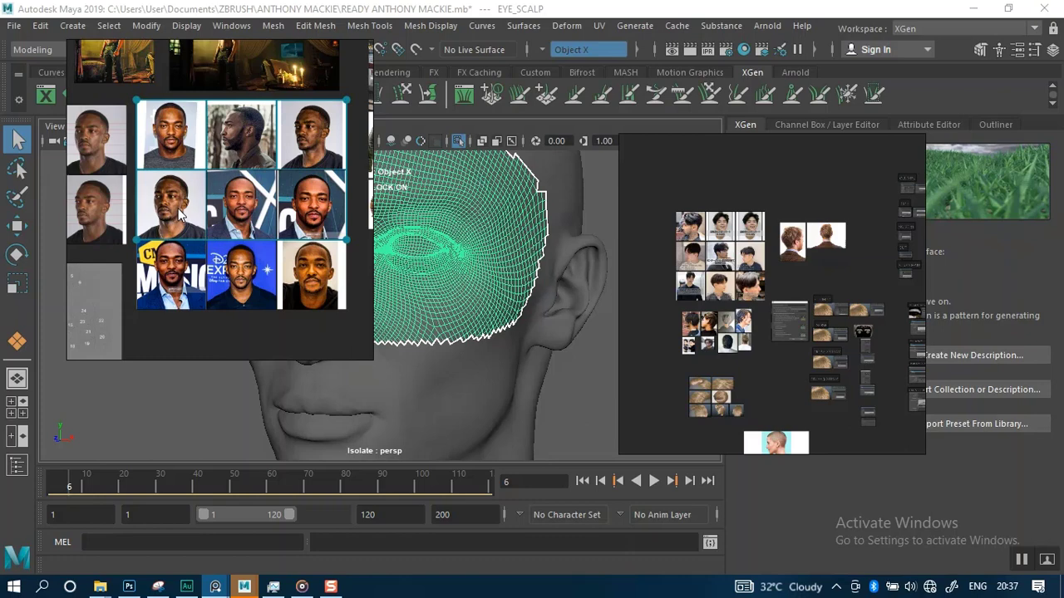
click(780, 183)
key(ctrl+v)
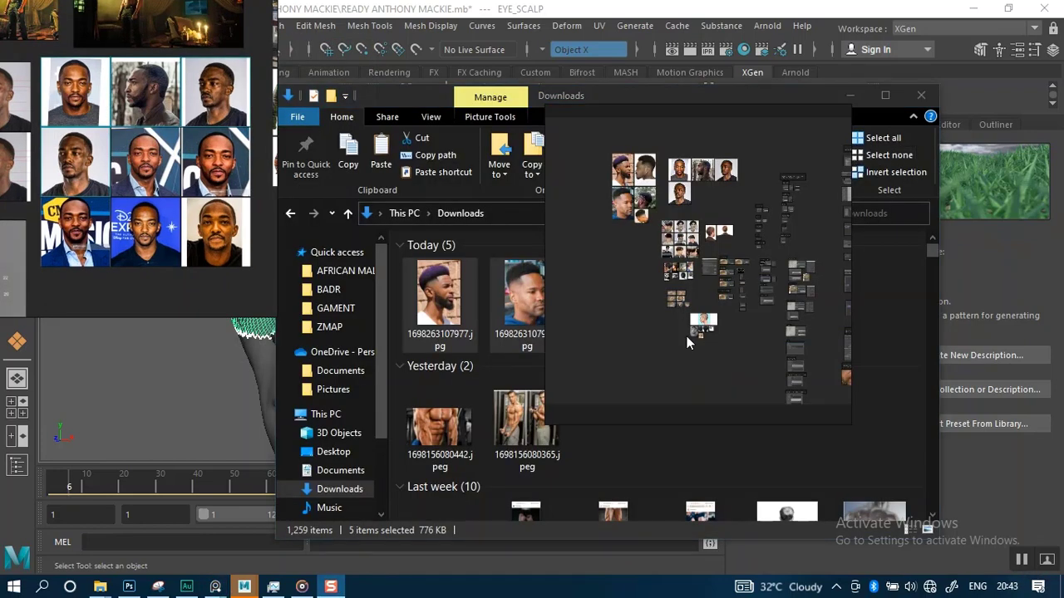
Zoom into the hairstyle photos on the XGen reference board and pan across them
scroll(686, 250, up, 6)
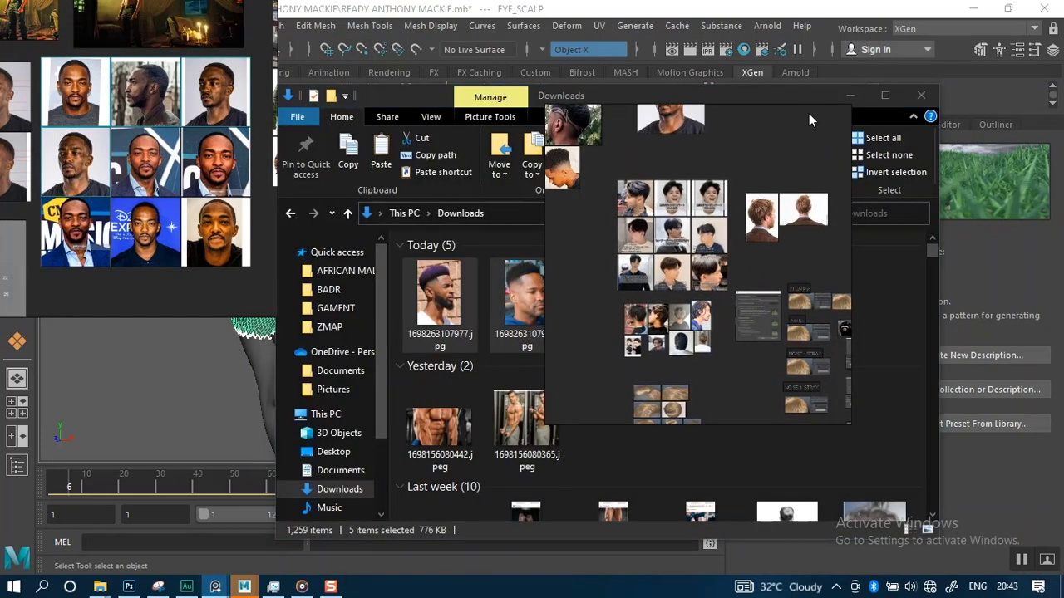
click(849, 95)
scroll(712, 263, up, 4)
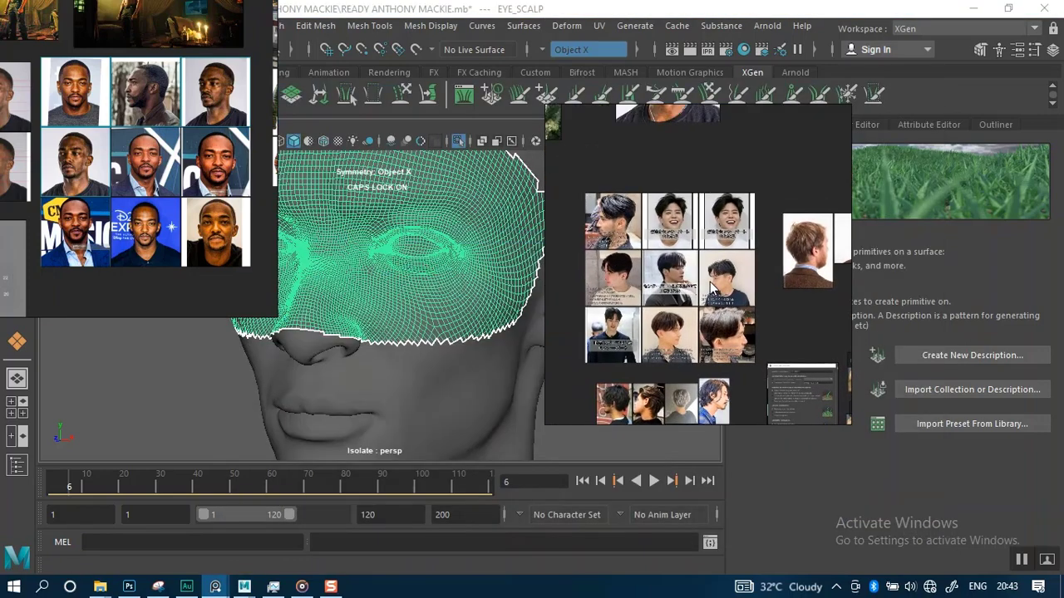
scroll(712, 287, up, 5)
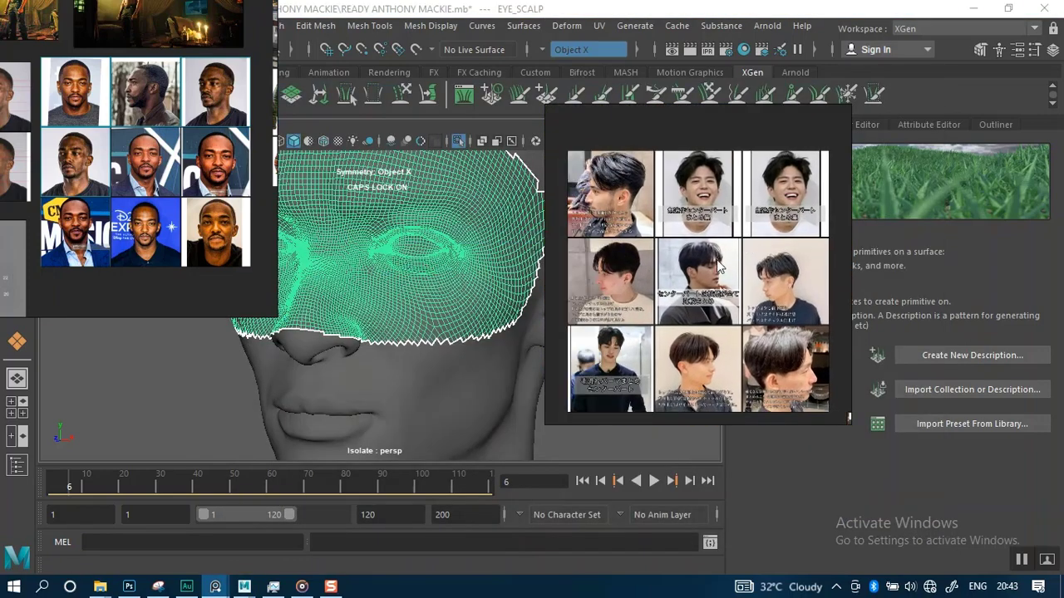
scroll(704, 287, down, 12)
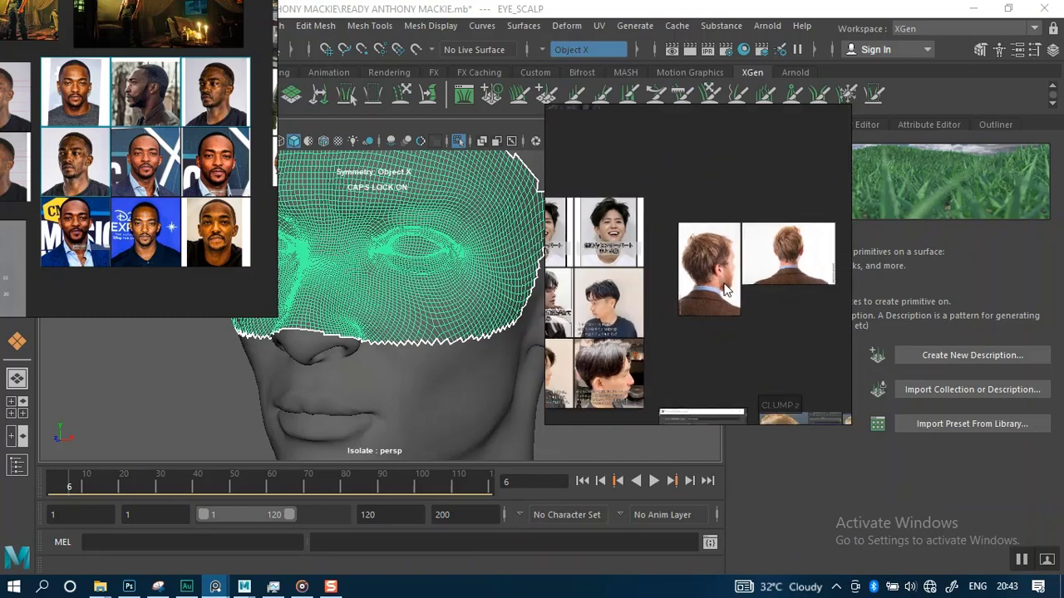
middle_drag(733, 288, 686, 296)
middle_drag(656, 228, 760, 286)
middle_drag(660, 291, 623, 249)
middle_drag(837, 363, 684, 276)
middle_drag(778, 301, 739, 302)
Browse the eyebrow clump, noise, cut and stray hair settings screenshots on the XGen board
scroll(699, 336, up, 7)
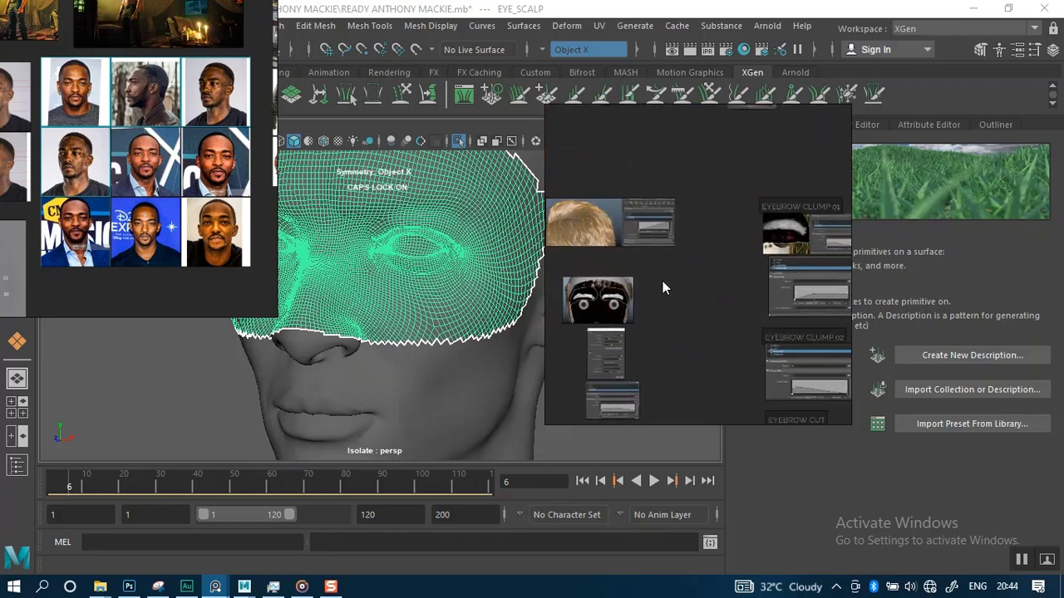
middle_drag(663, 281, 614, 272)
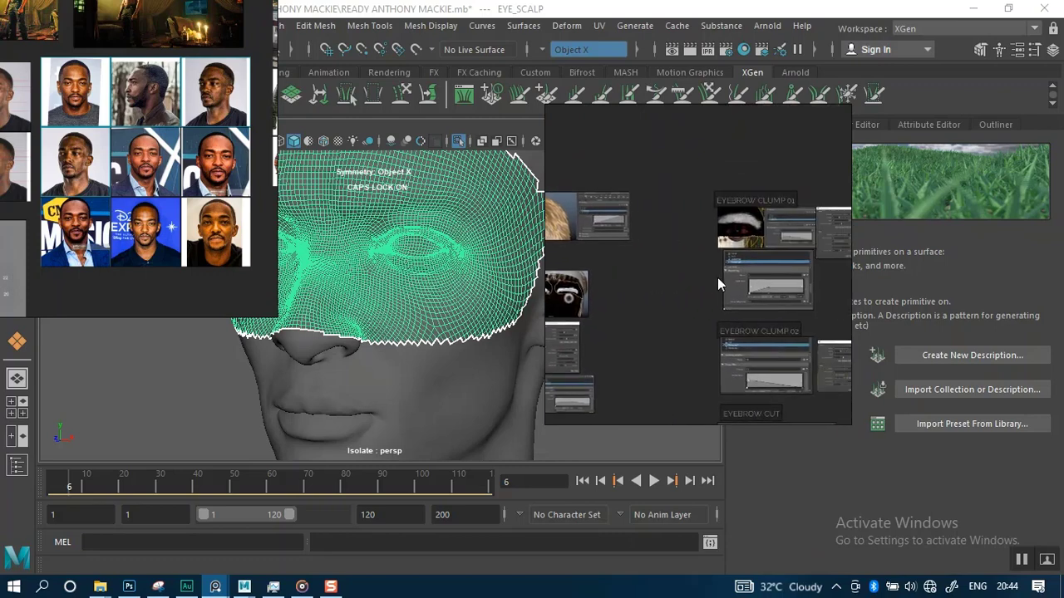
mouse_move(718, 274)
middle_down()
mouse_move(657, 258)
mouse_move(740, 333)
middle_up()
middle_drag(700, 231, 740, 318)
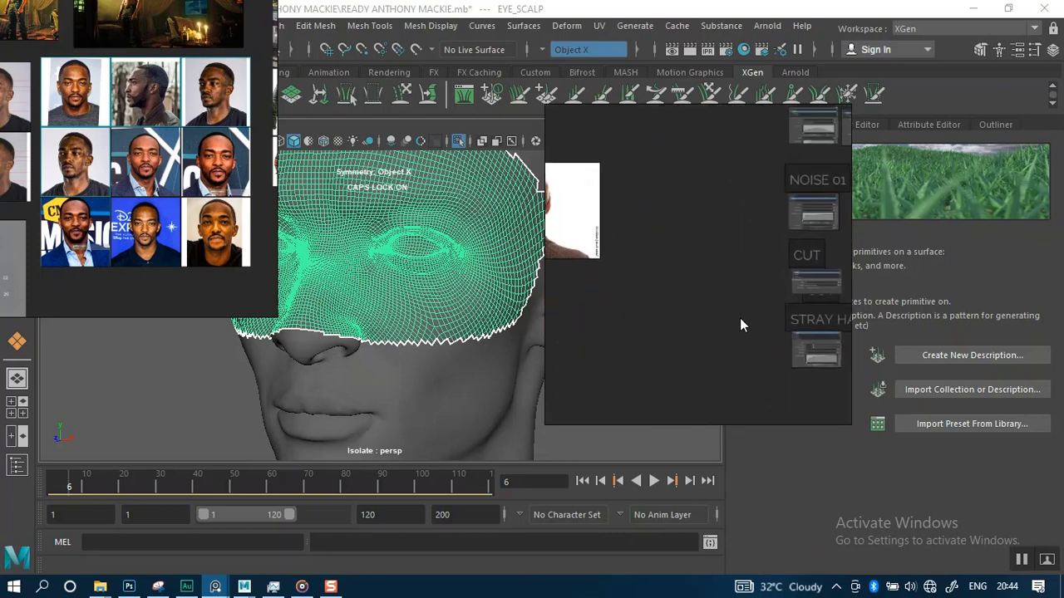
middle_drag(709, 211, 664, 296)
mouse_move(695, 249)
middle_down()
mouse_move(637, 270)
mouse_move(638, 252)
mouse_move(637, 290)
mouse_move(593, 272)
mouse_move(684, 288)
mouse_move(799, 165)
middle_up()
scroll(636, 280, down, 5)
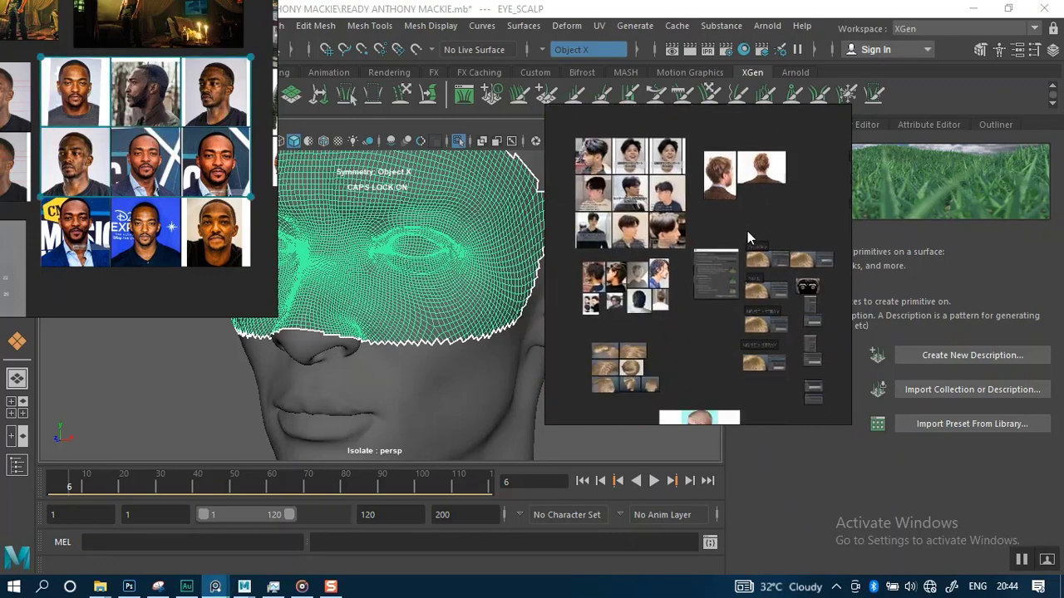
Zoom into the Create XGen Description screenshot and move that board to the upper-right corner
click(720, 269)
scroll(712, 289, up, 5)
scroll(713, 296, up, 3)
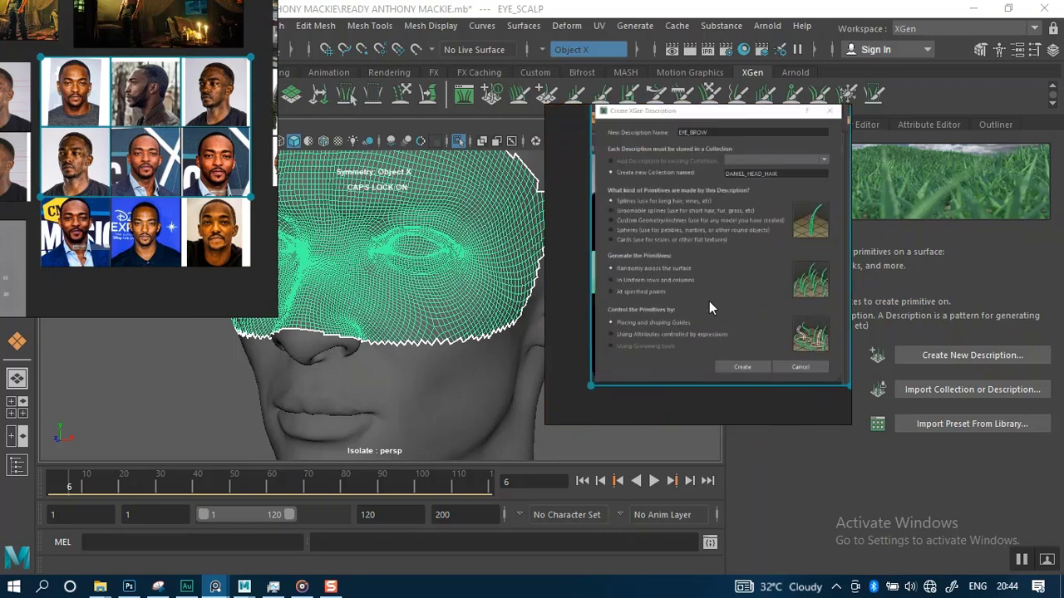
scroll(698, 326, up, 2)
scroll(699, 319, down, 1)
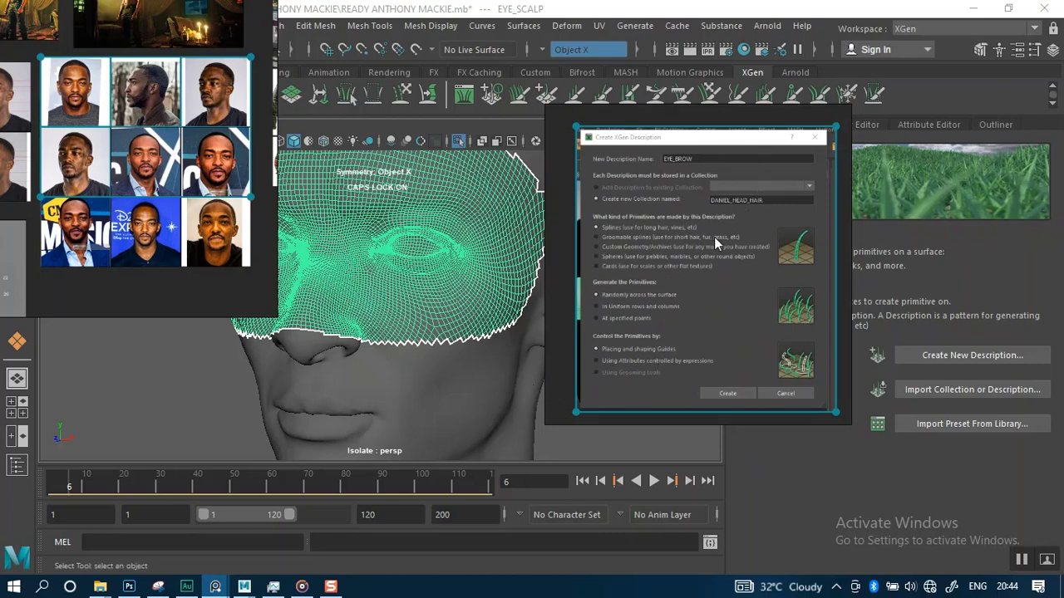
drag(714, 237, 943, 134)
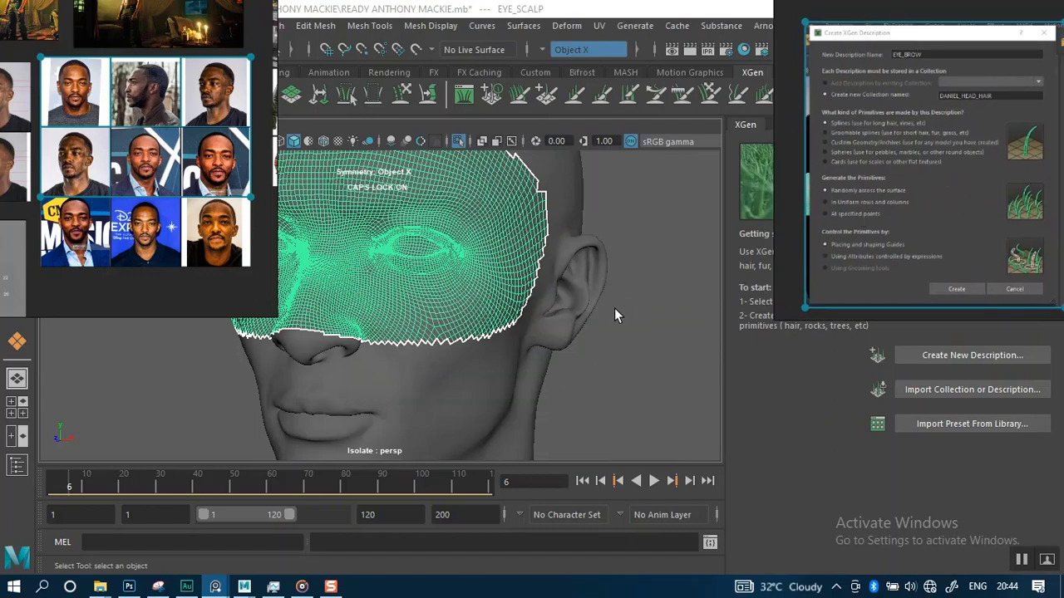
Rearrange the face board and the description screenshot board around a front view of the head
alt+drag(608, 373, 606, 327)
alt+middle_drag(542, 321, 566, 330)
scroll(568, 325, down, 2)
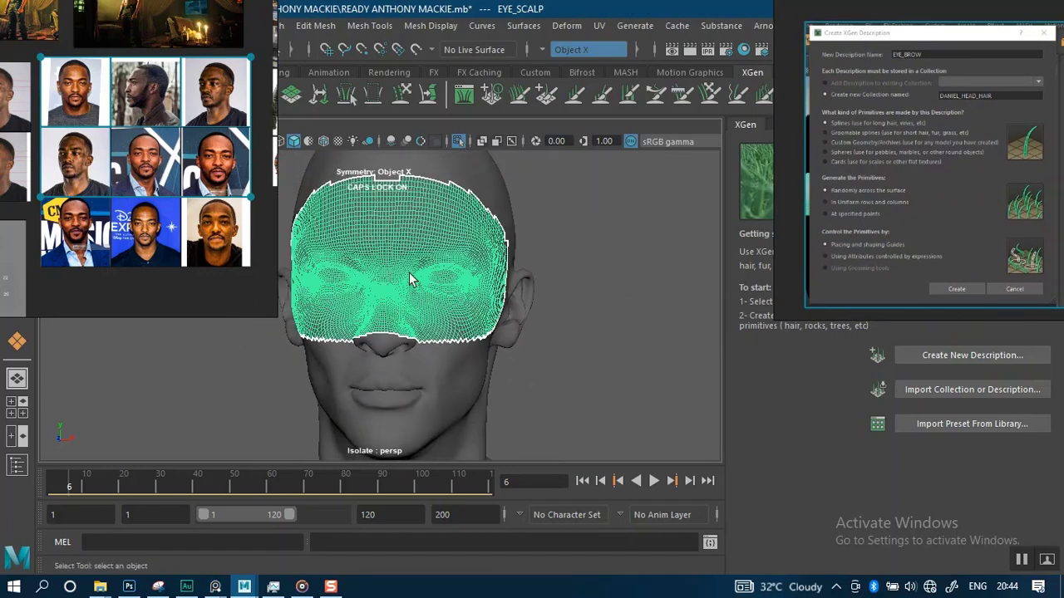
drag(188, 220, 250, 7)
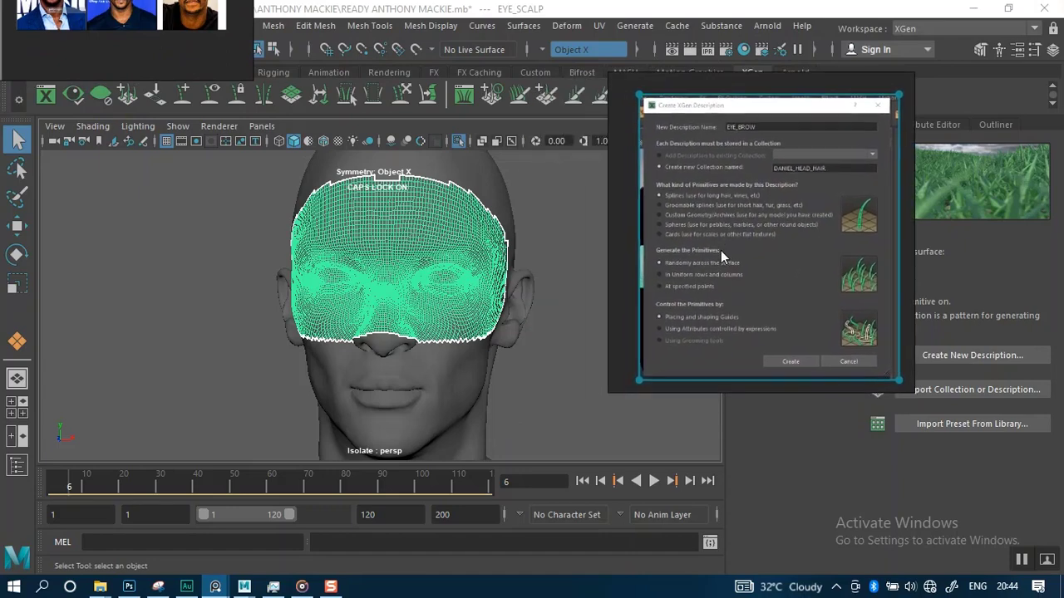
scroll(568, 322, up, 4)
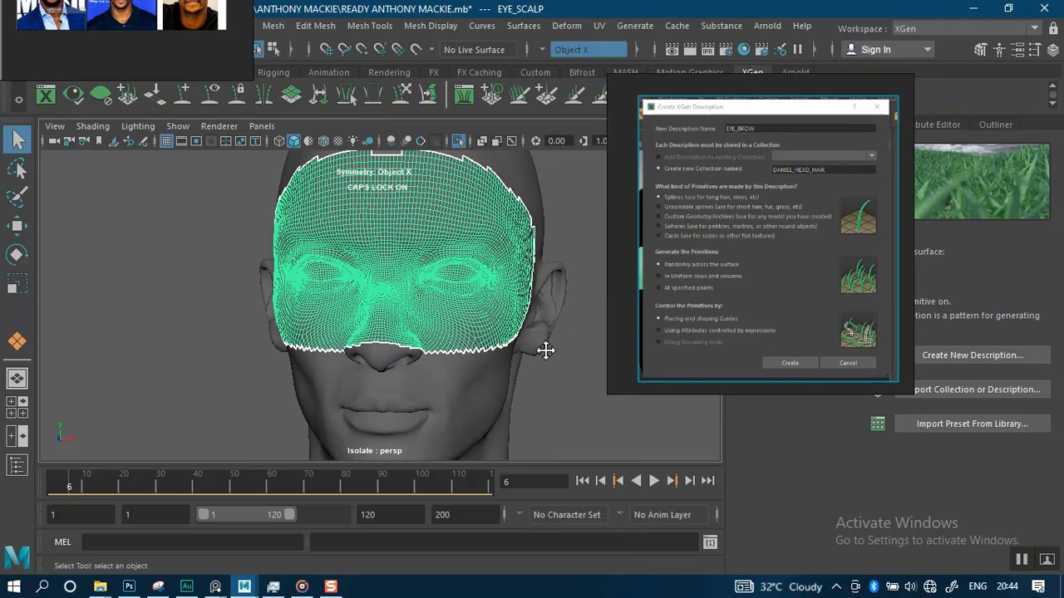
alt+drag(546, 349, 550, 296)
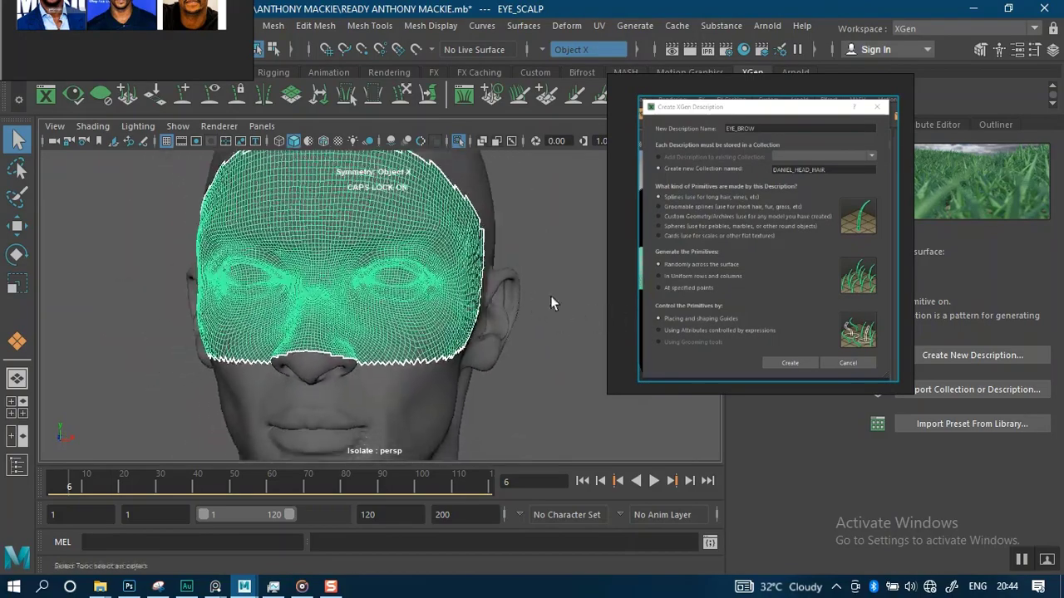
right_drag(743, 276, 670, 247)
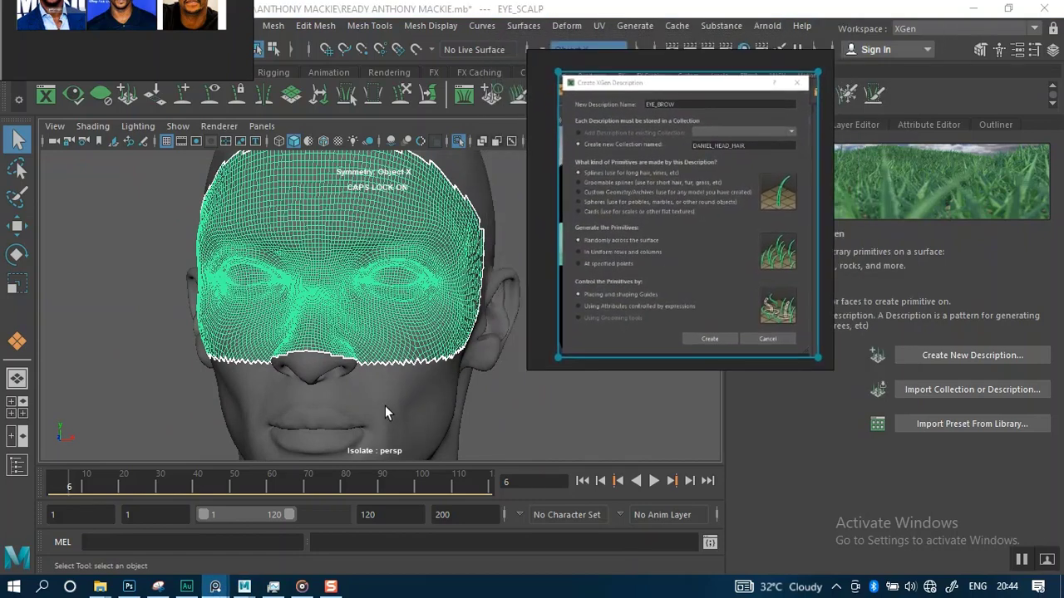
Undock and close the Time Slider and Range Slider to enlarge the viewport
drag(39, 481, 30, 507)
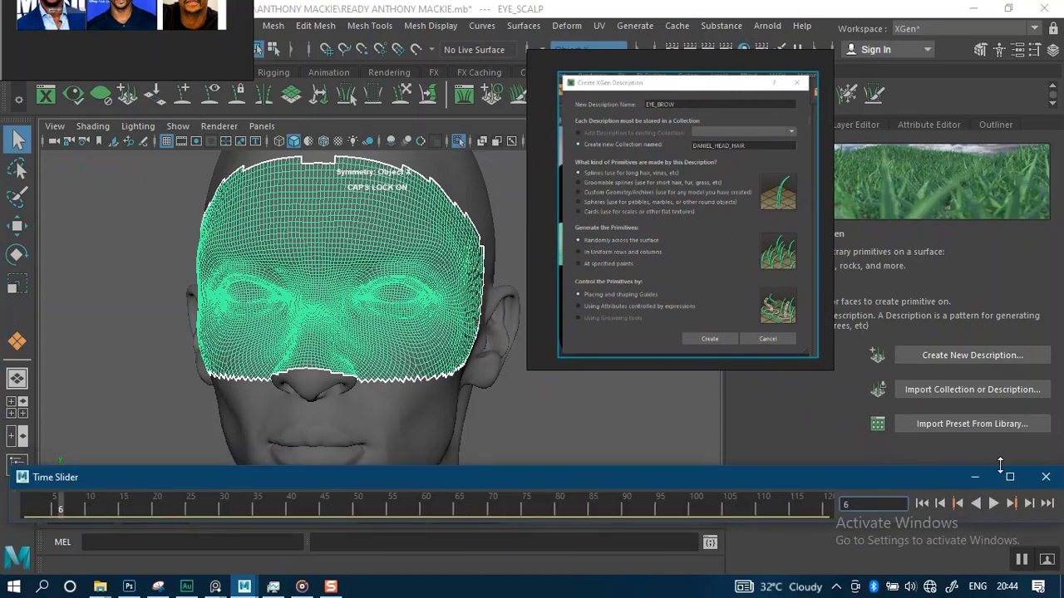
click(1046, 477)
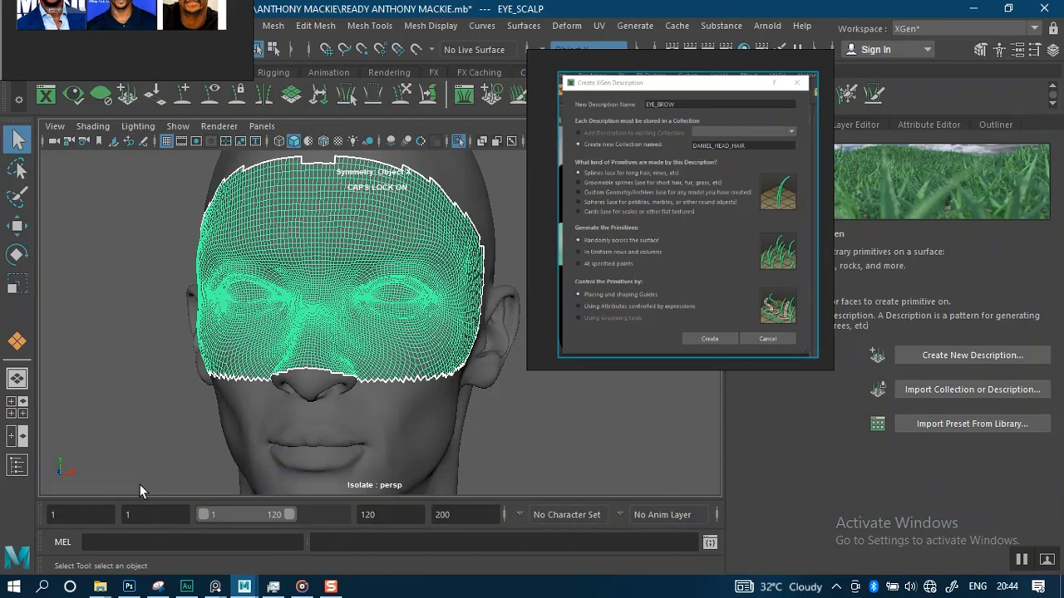
mouse_move(45, 514)
mouse_down()
mouse_move(74, 517)
mouse_move(52, 497)
mouse_up()
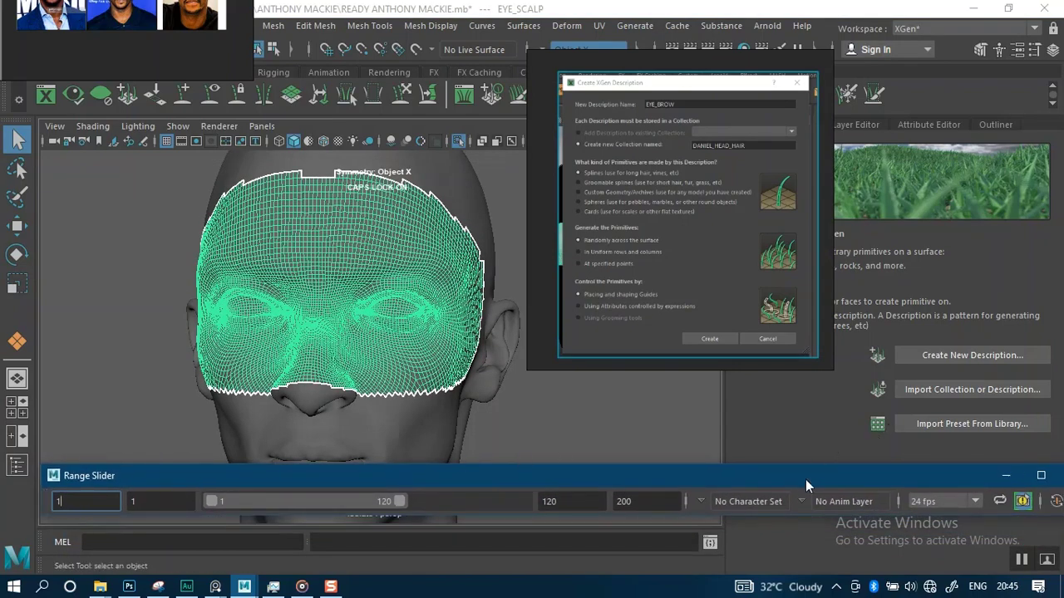
drag(805, 480, 731, 476)
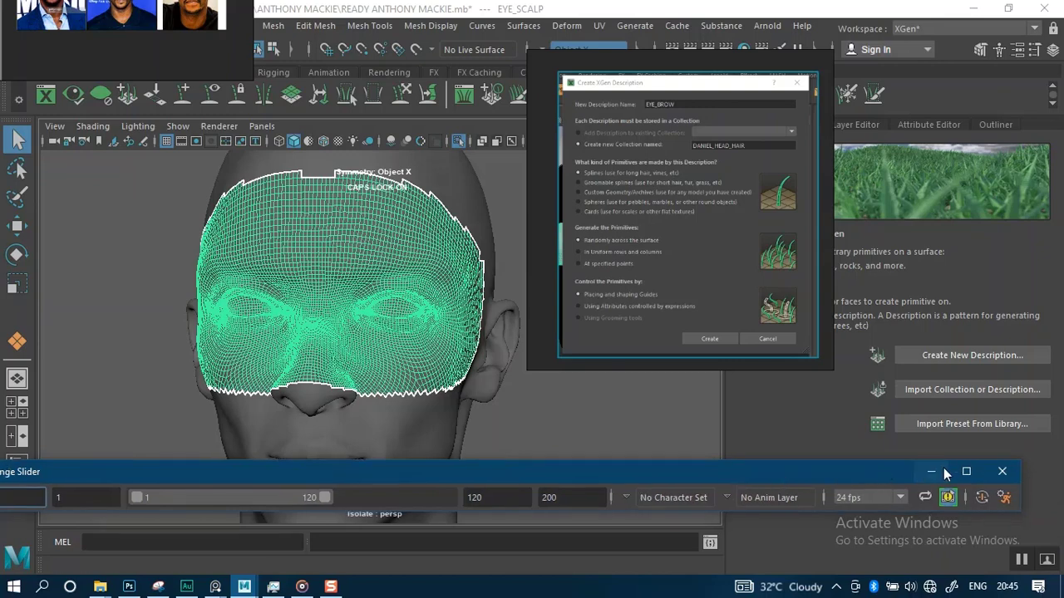
click(1004, 473)
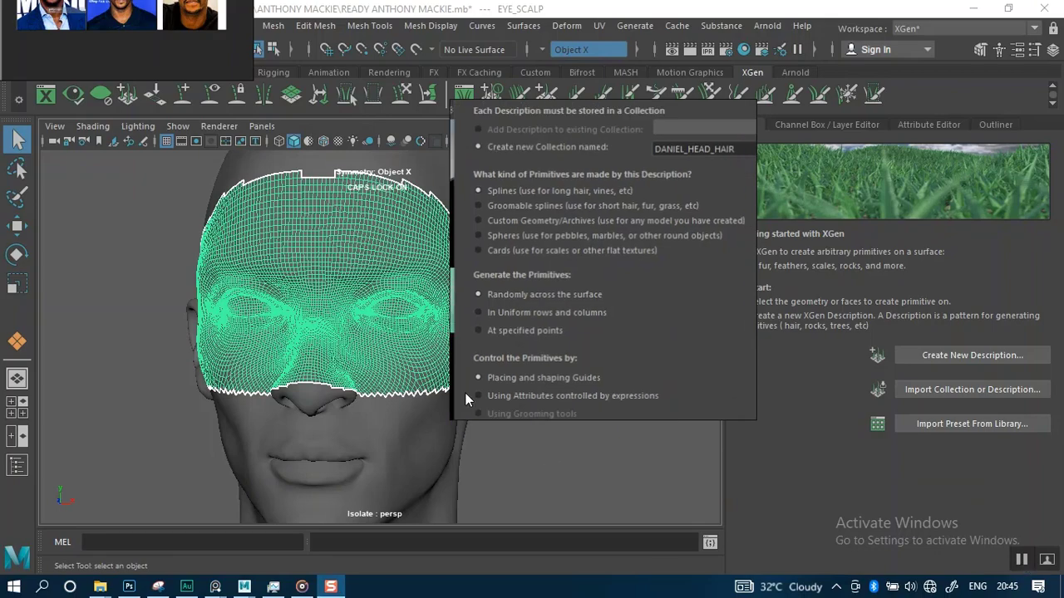
Move the description screenshot board to the upper right and the face board above the viewport
alt+right_drag(317, 382, 314, 328)
right_drag(492, 310, 705, 280)
alt+drag(561, 320, 637, 312)
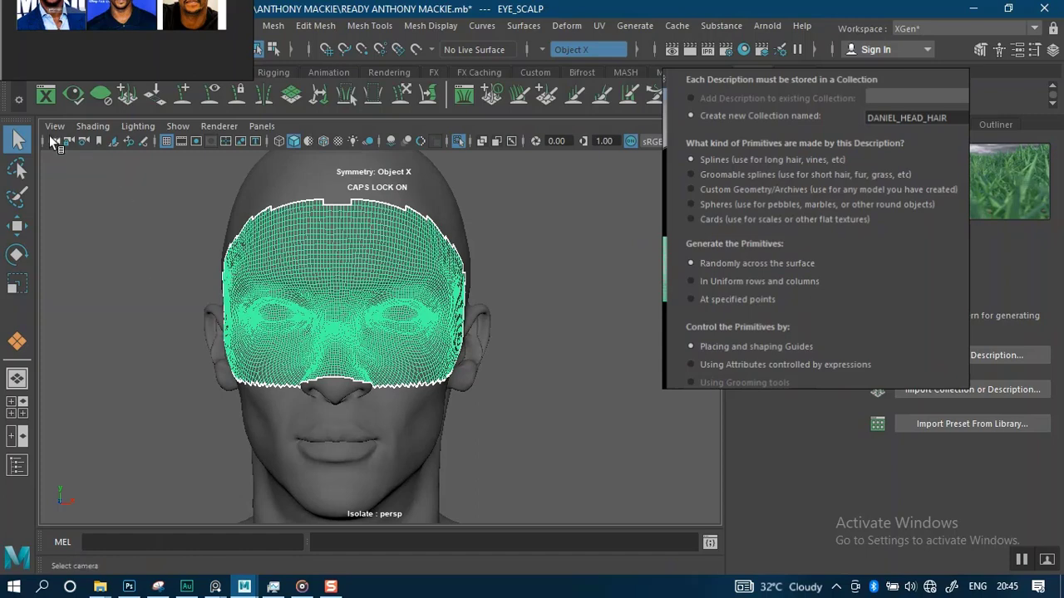
right_drag(76, 53, 574, 104)
Open the Outliner, dock it beside the viewport, and rearrange the reference boards around it
click(236, 26)
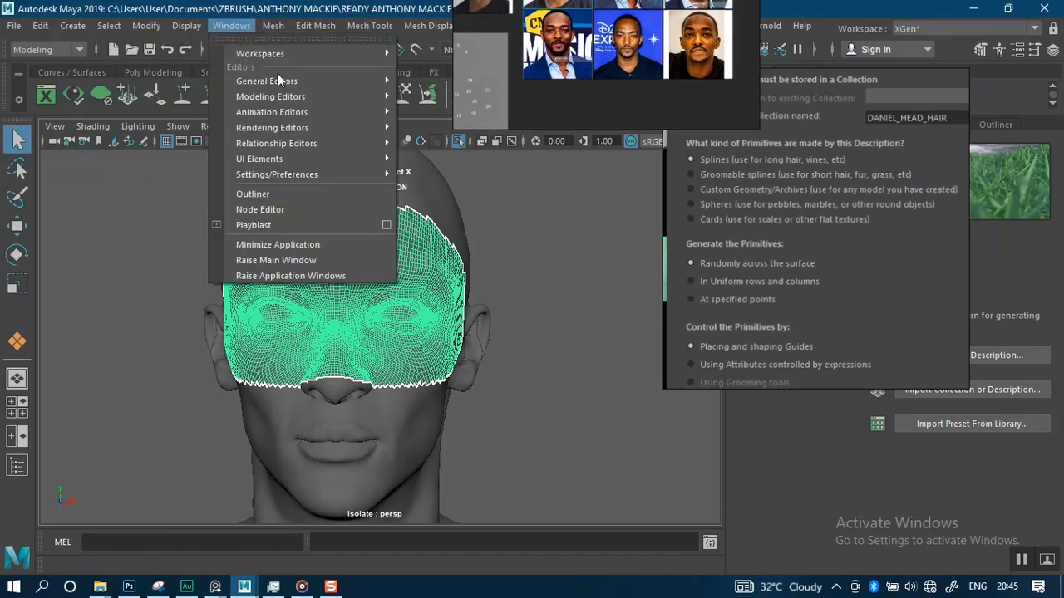
click(277, 196)
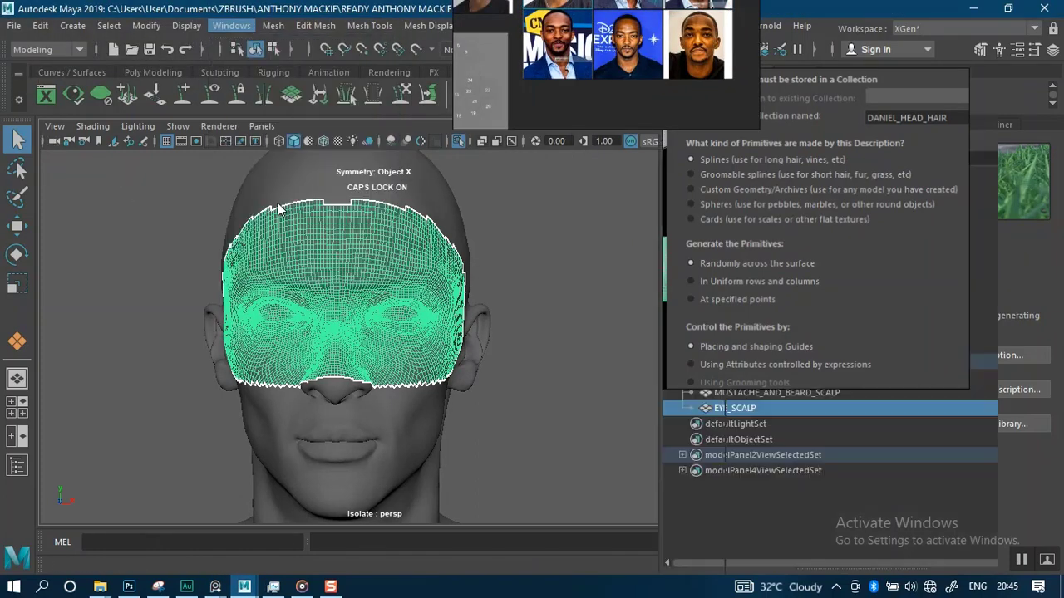
drag(786, 251, 372, 284)
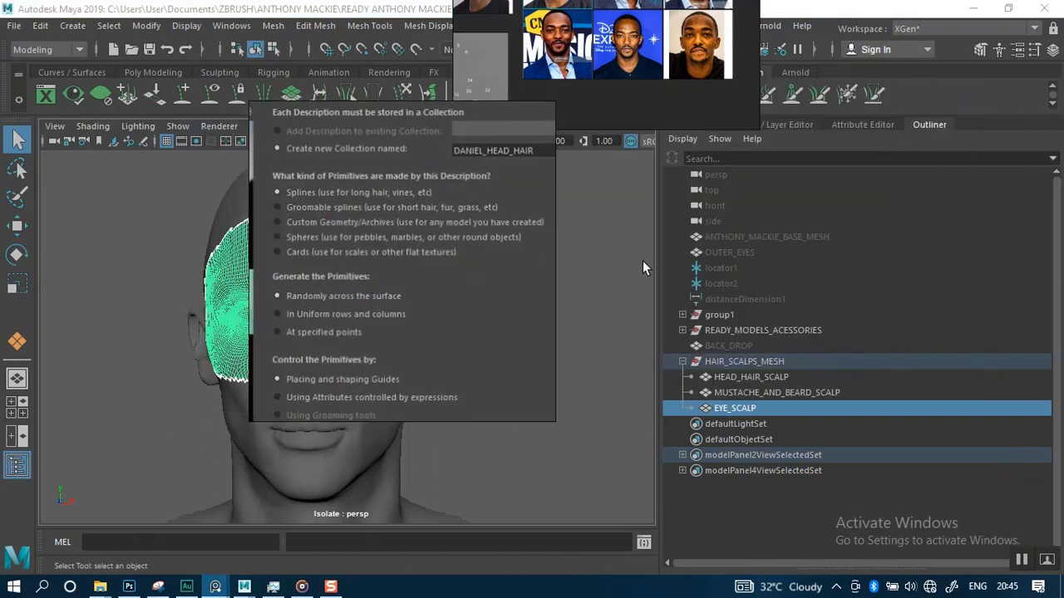
drag(434, 244, 549, 229)
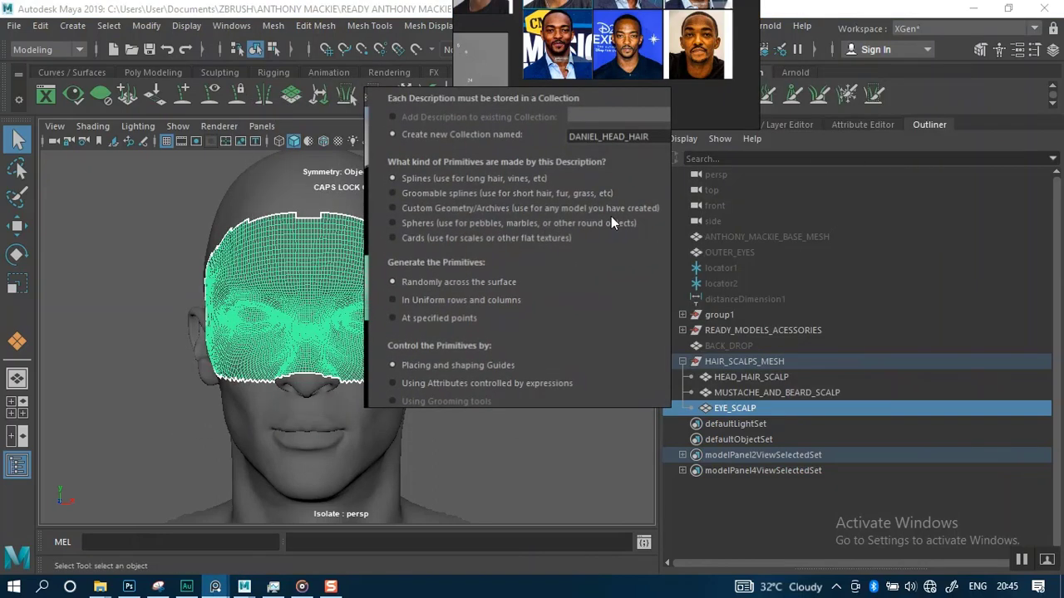
drag(927, 125, 83, 149)
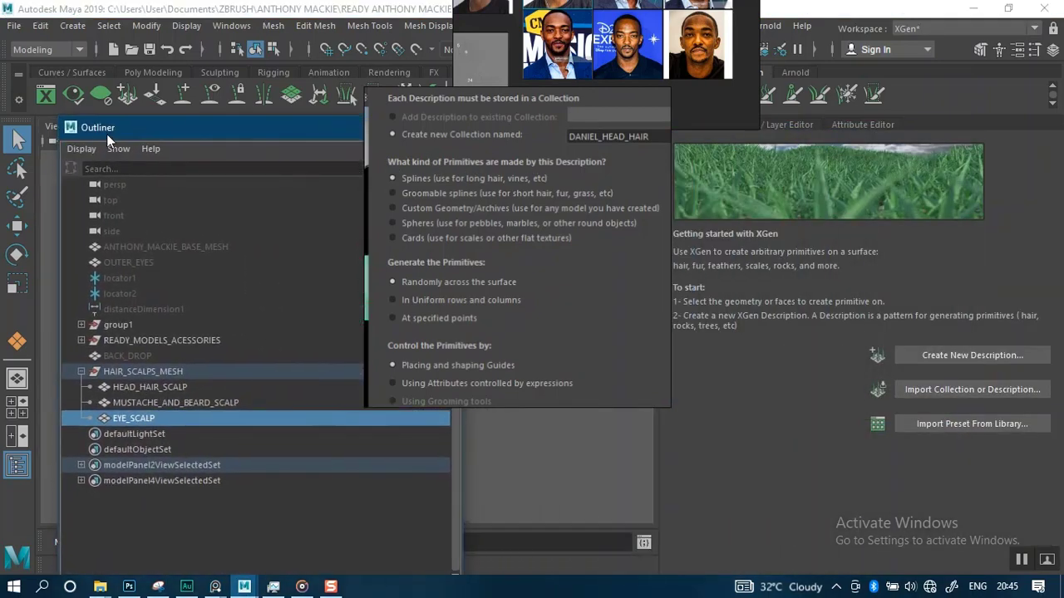
drag(166, 139, 35, 185)
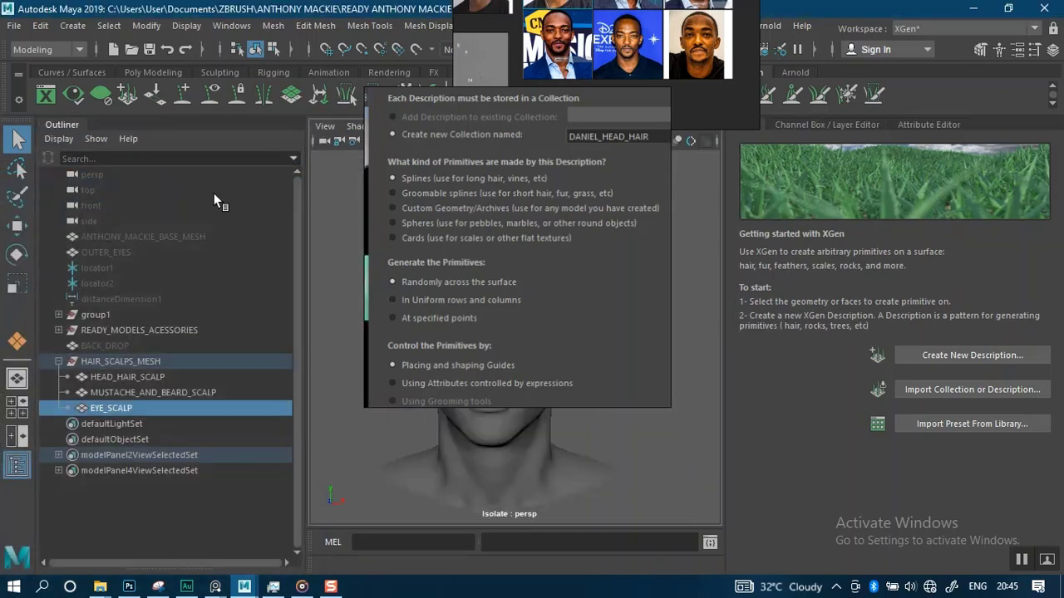
drag(304, 271, 240, 269)
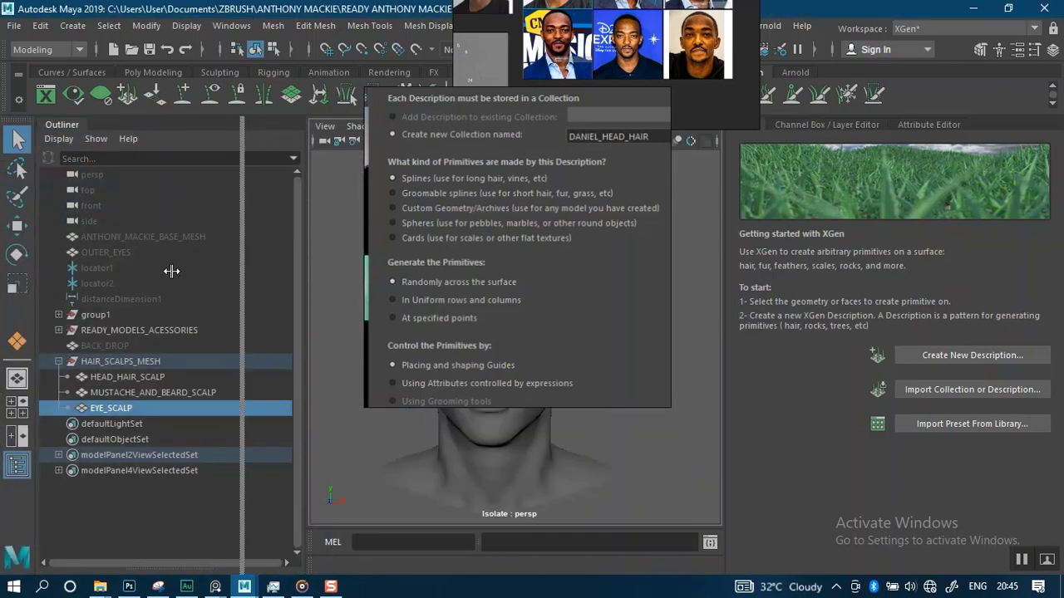
right_drag(517, 304, 950, 206)
right_drag(627, 107, 560, 220)
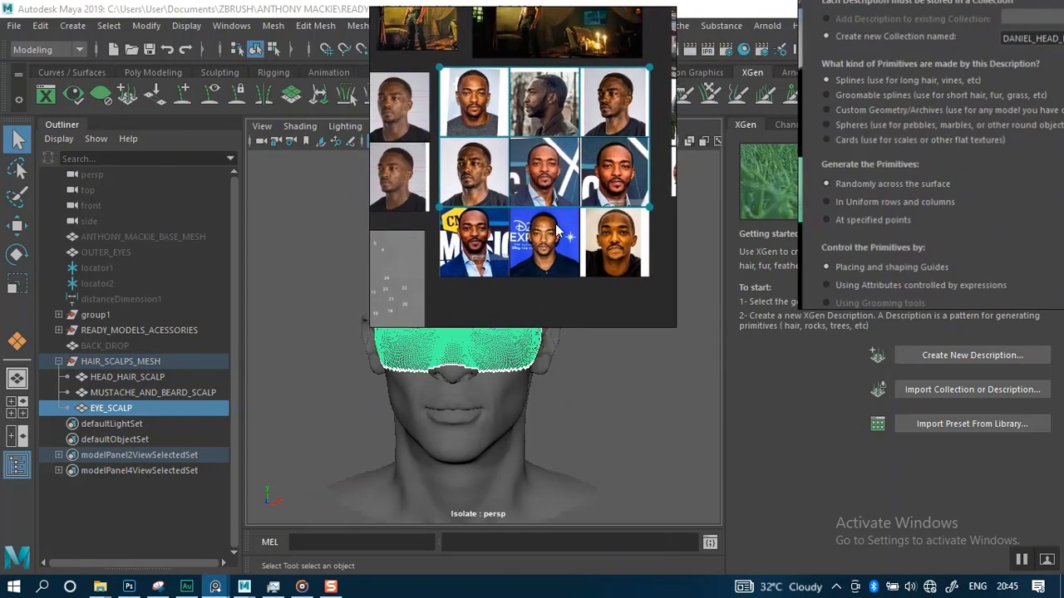
Load the recent ANTHONY MACKIE.pur reference board in PureRef
right_click(531, 294)
mouse_move(580, 273)
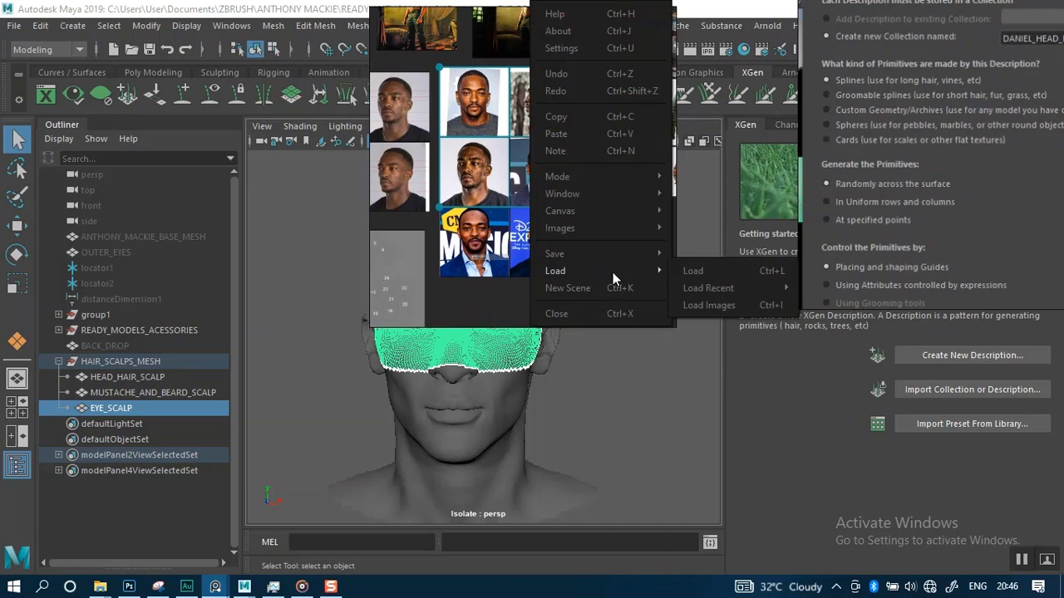
mouse_move(705, 283)
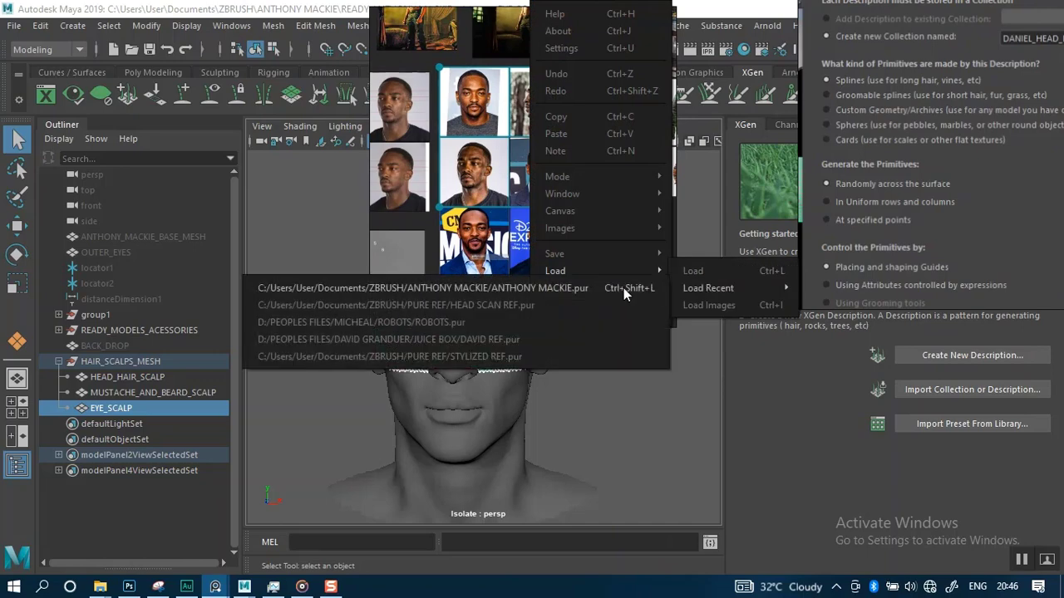
click(502, 287)
click(557, 315)
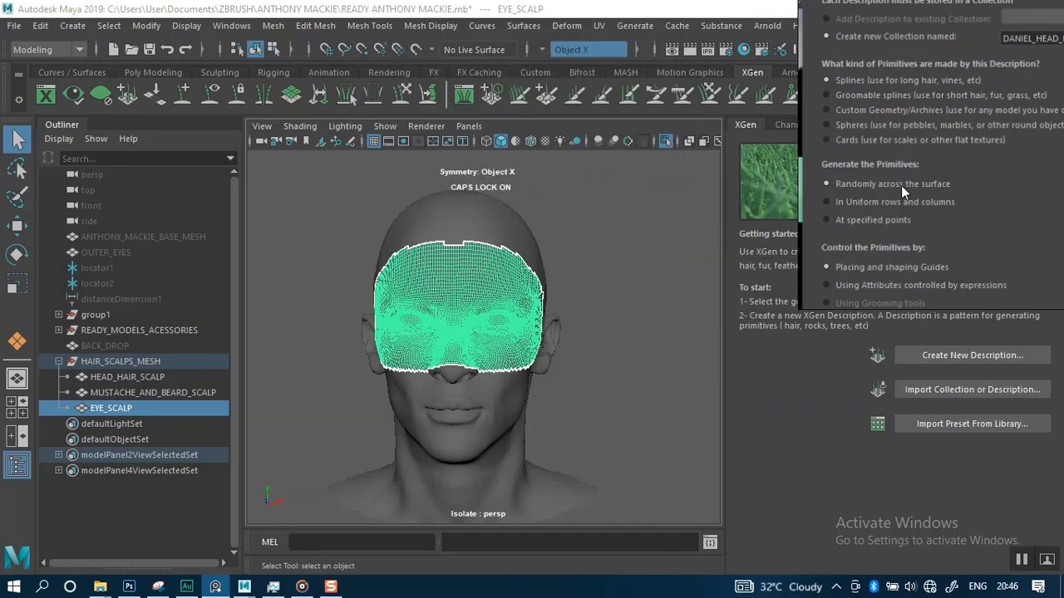
Examine the hair growth direction reference images on the PureRef board
right_drag(901, 185, 772, 227)
scroll(772, 226, down, 6)
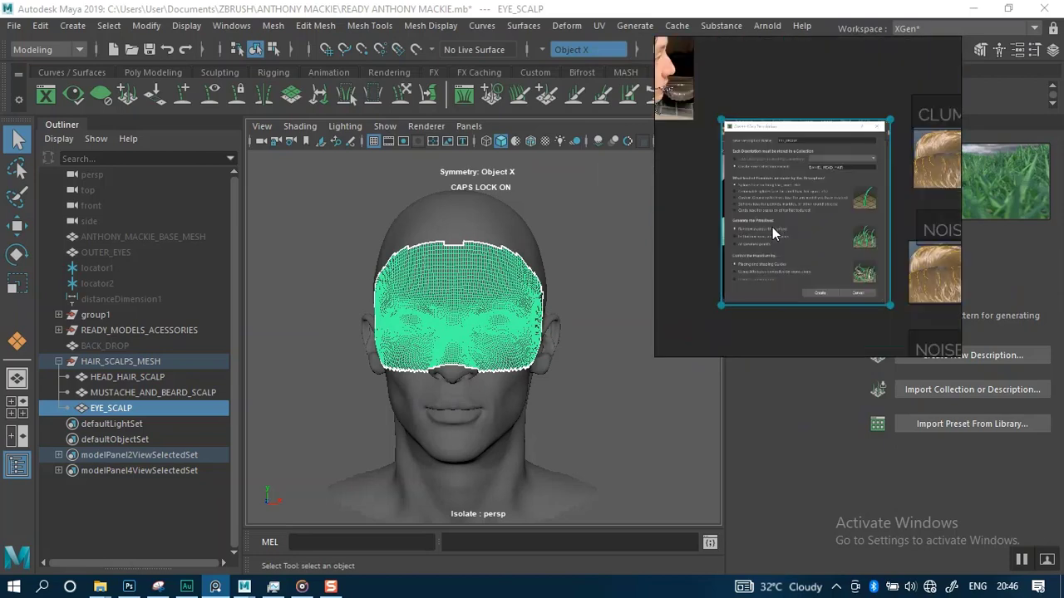
middle_drag(780, 145, 796, 274)
scroll(798, 148, up, 5)
middle_drag(763, 156, 862, 177)
scroll(844, 181, down, 8)
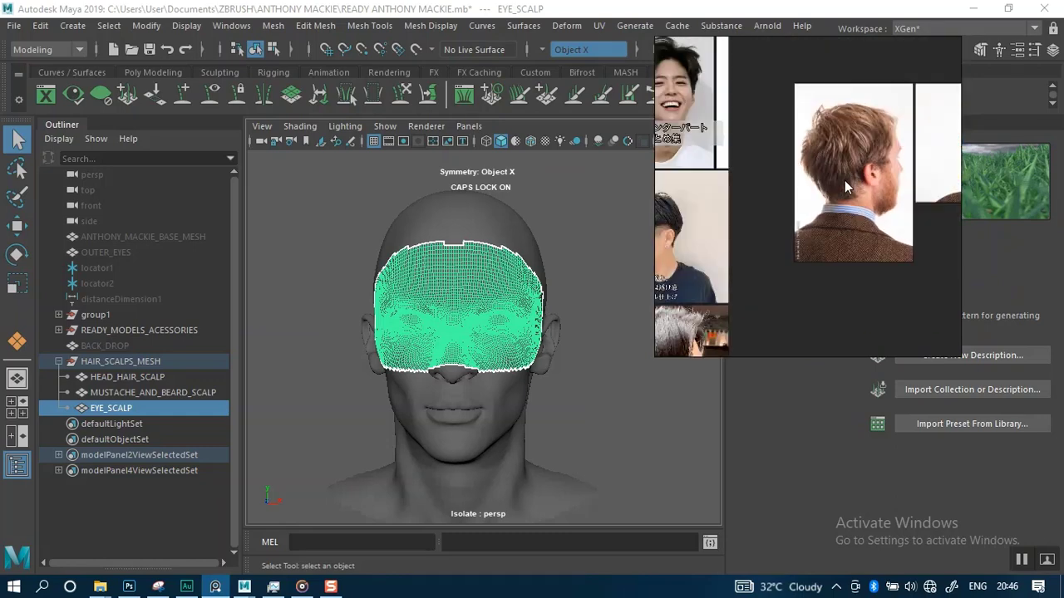
scroll(785, 216, up, 6)
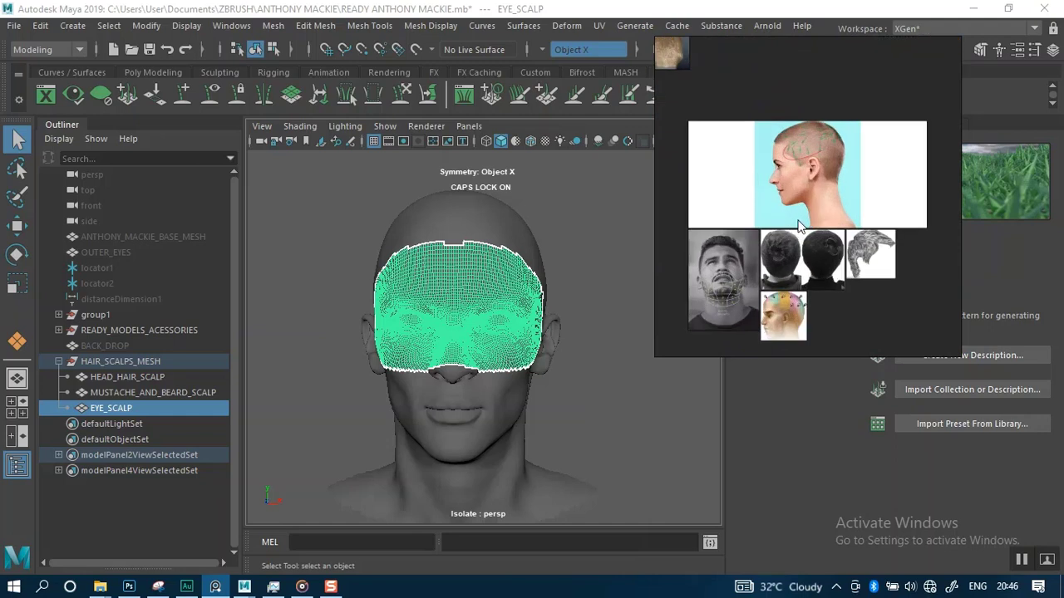
scroll(790, 223, up, 3)
scroll(788, 241, up, 2)
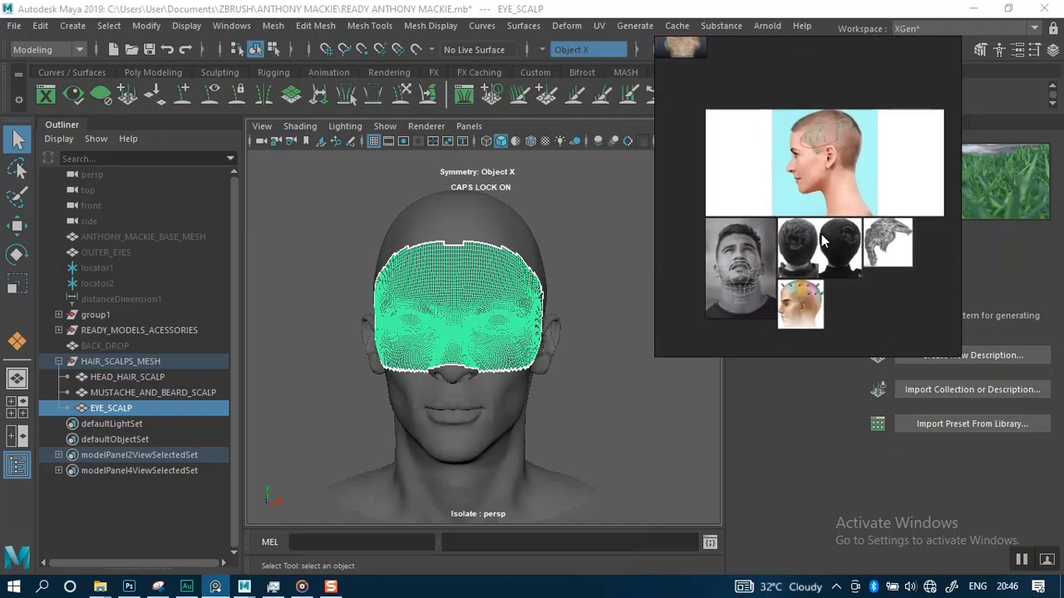
scroll(773, 260, down, 2)
right_drag(773, 260, 784, 255)
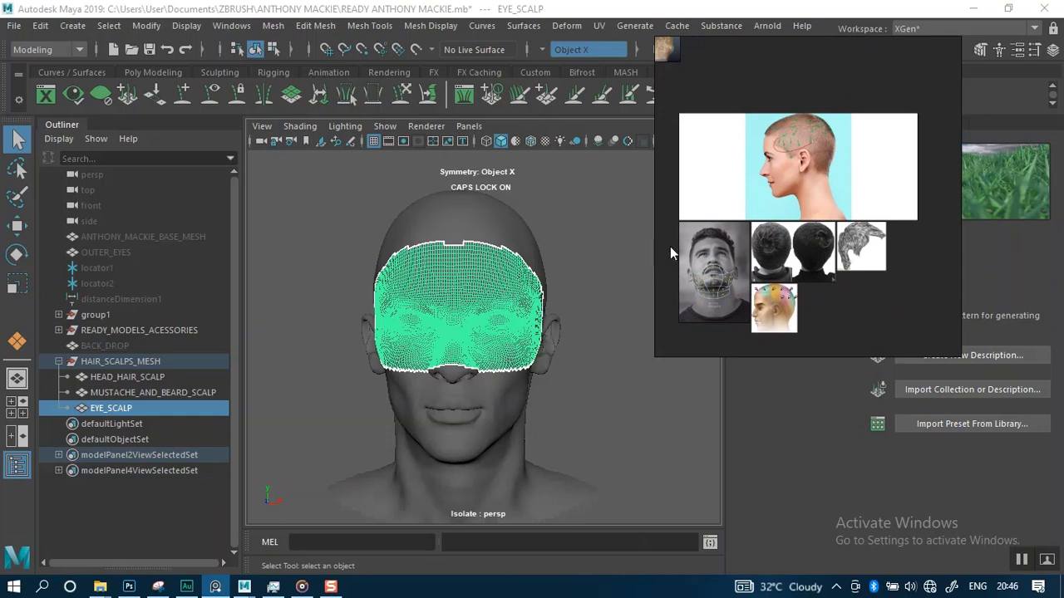
scroll(718, 241, up, 2)
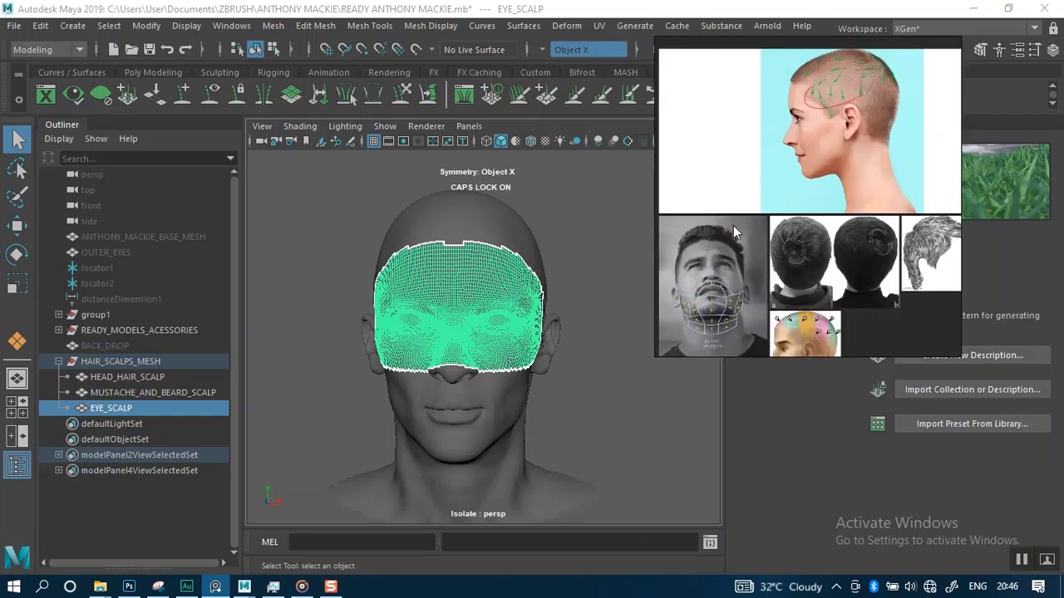
drag(733, 225, 704, 334)
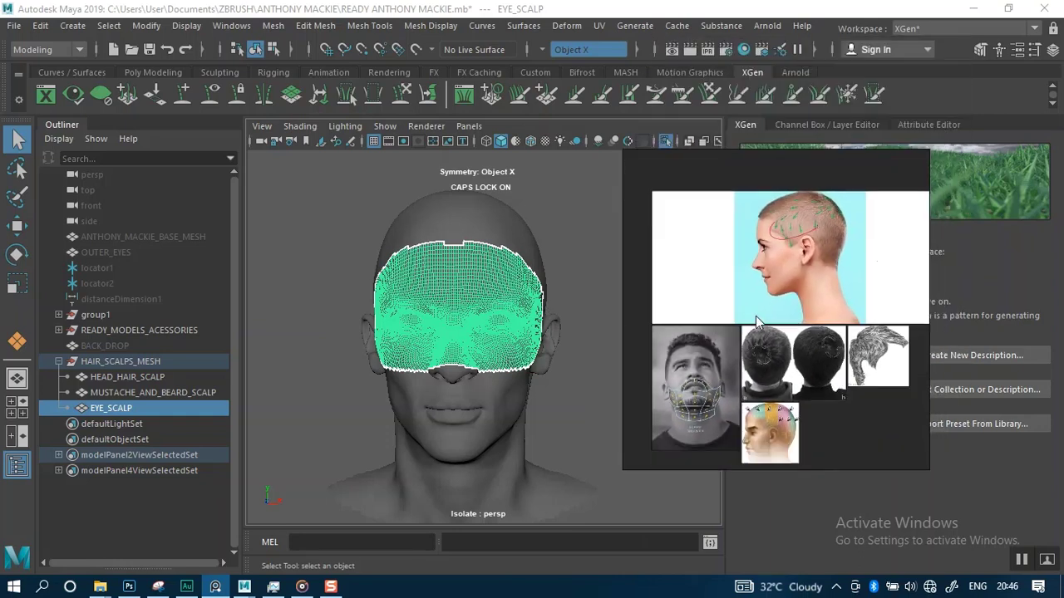
scroll(756, 321, down, 1)
scroll(759, 349, down, 1)
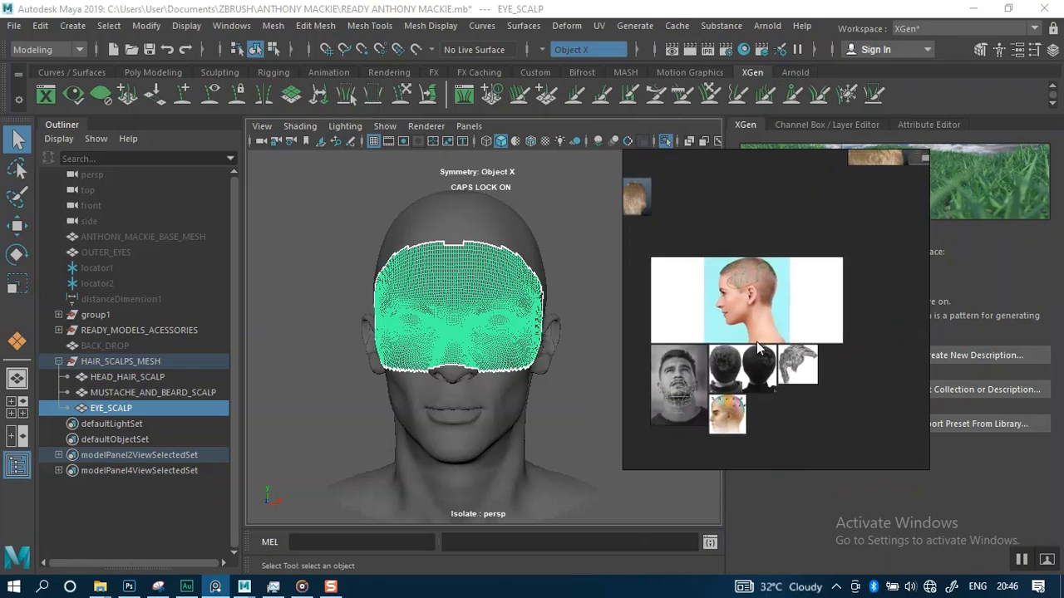
Study the hair flow diagrams of the profile, beard and crown whorls up close
scroll(758, 347, up, 4)
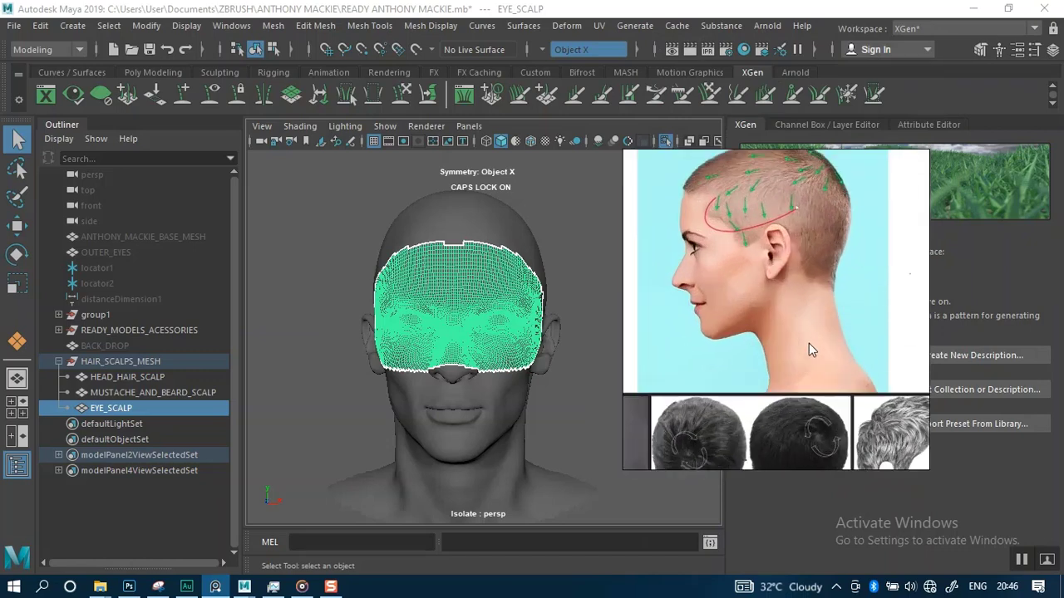
scroll(789, 347, down, 2)
middle_drag(786, 346, 815, 259)
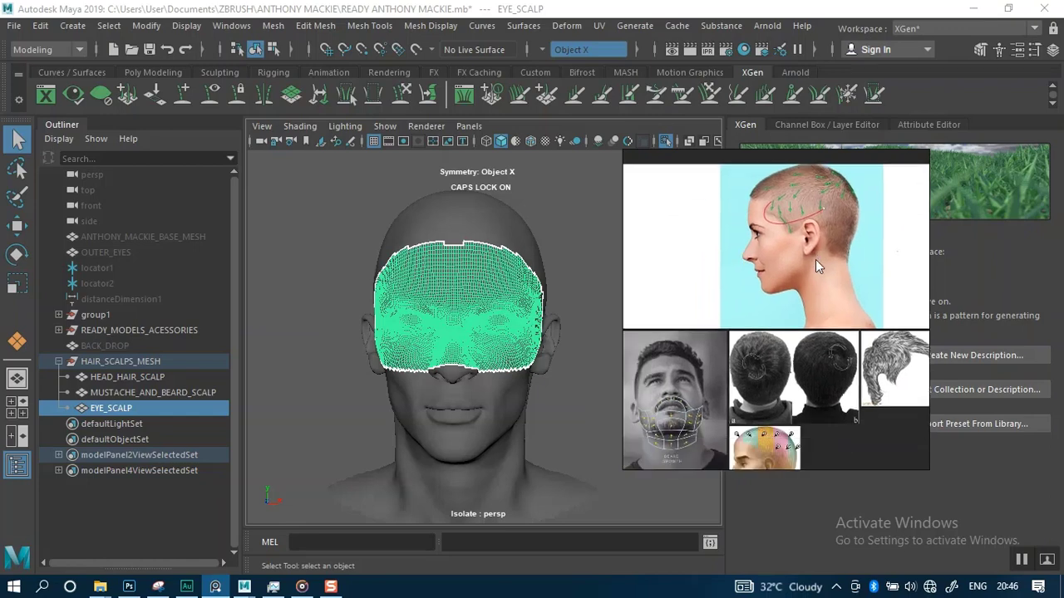
middle_drag(740, 339, 766, 281)
scroll(767, 309, up, 4)
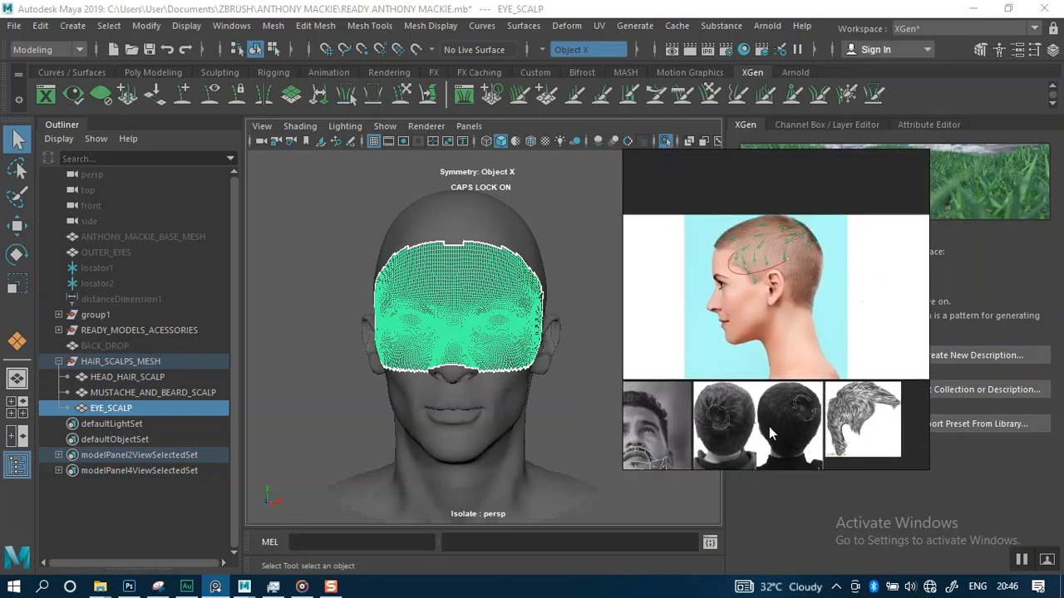
scroll(772, 397, down, 1)
scroll(772, 397, up, 5)
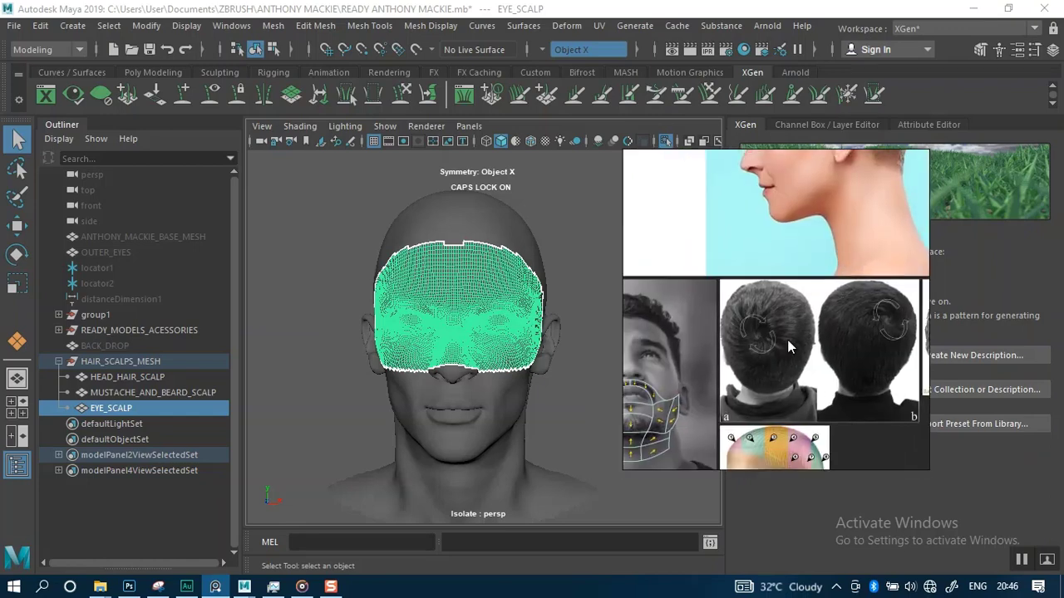
middle_drag(749, 350, 717, 351)
scroll(731, 347, down, 3)
middle_drag(818, 310, 848, 290)
right_drag(828, 309, 719, 321)
mouse_move(724, 321)
middle_down()
mouse_move(737, 320)
mouse_move(686, 321)
mouse_move(730, 322)
mouse_move(723, 314)
middle_up()
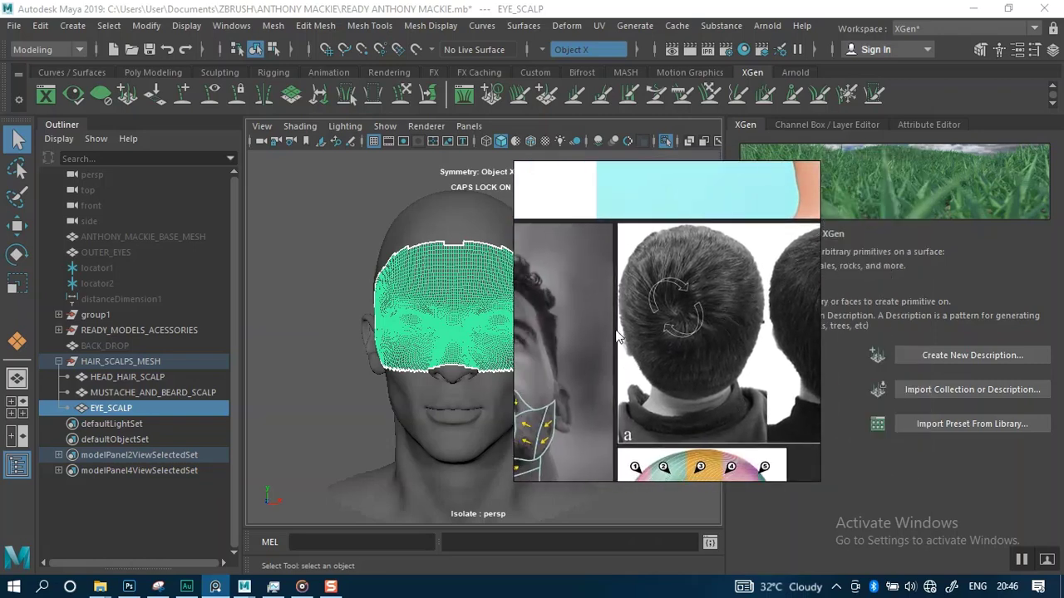
mouse_move(617, 331)
middle_down()
mouse_move(723, 327)
mouse_move(611, 331)
middle_up()
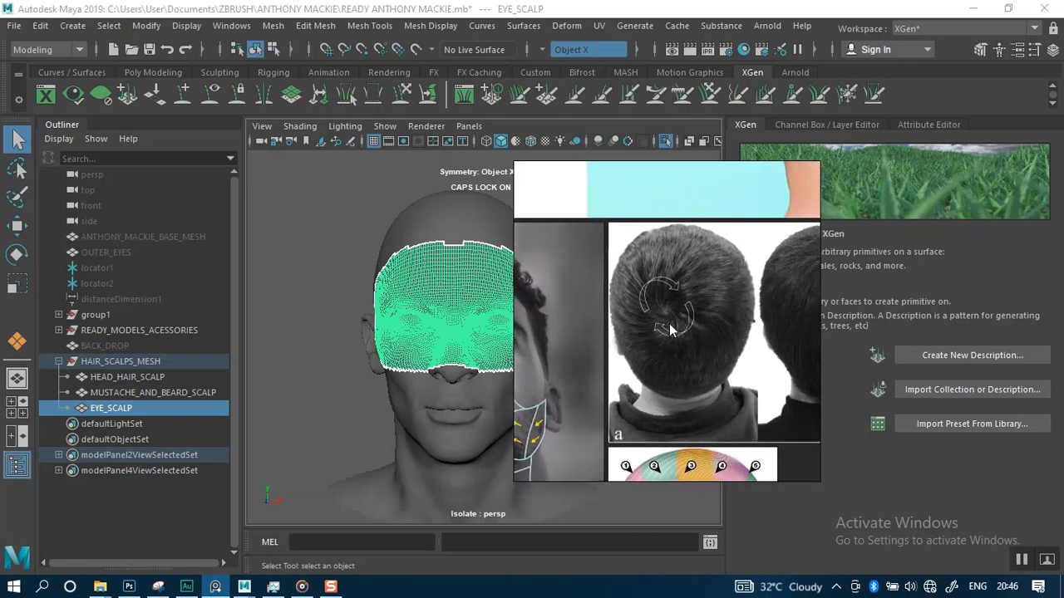
scroll(657, 349, up, 2)
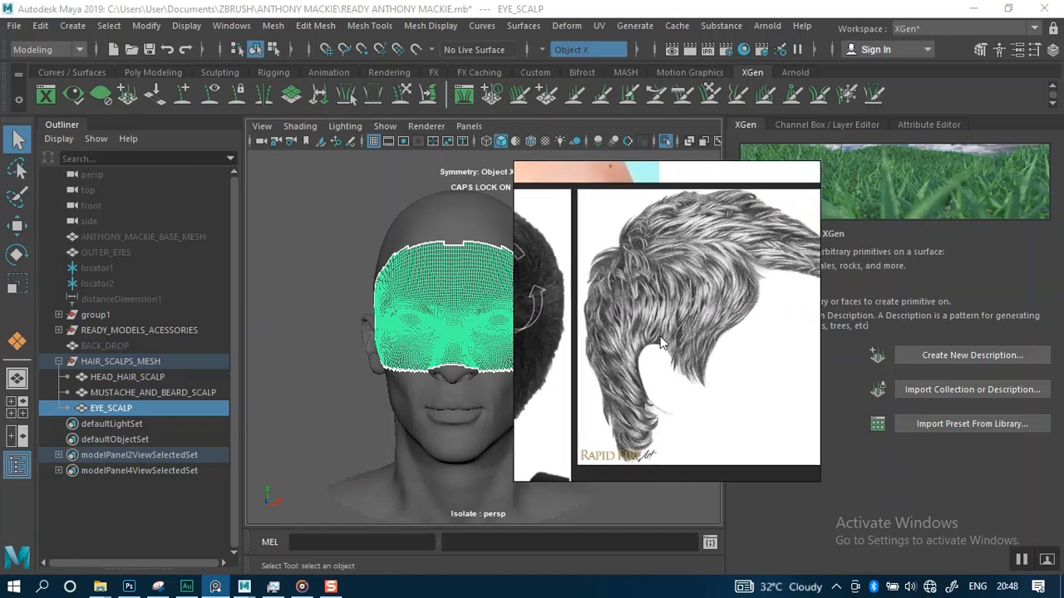
Examine the sculpted hair and short hairstyle reference images on the board
middle_drag(625, 345, 747, 368)
scroll(671, 345, down, 7)
scroll(674, 373, down, 5)
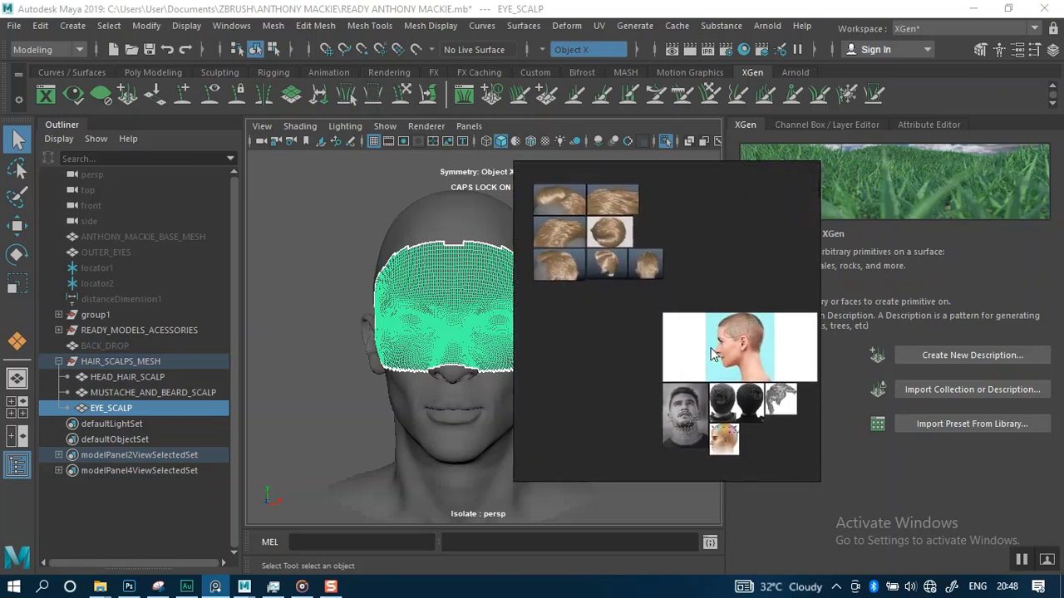
middle_drag(675, 306, 679, 356)
scroll(653, 330, up, 2)
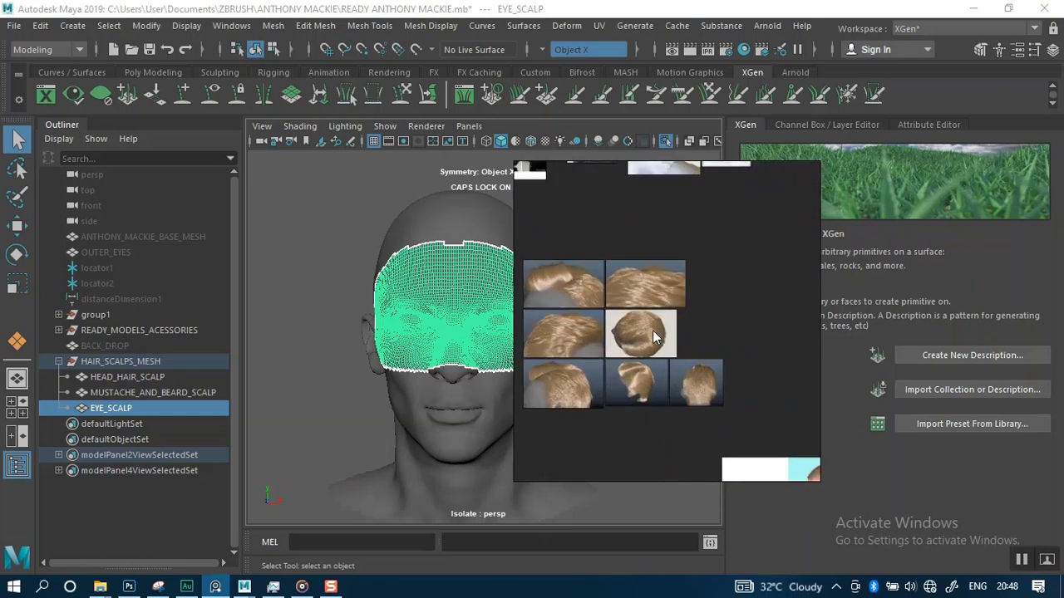
scroll(653, 330, up, 1)
scroll(657, 331, down, 1)
middle_drag(647, 375, 696, 315)
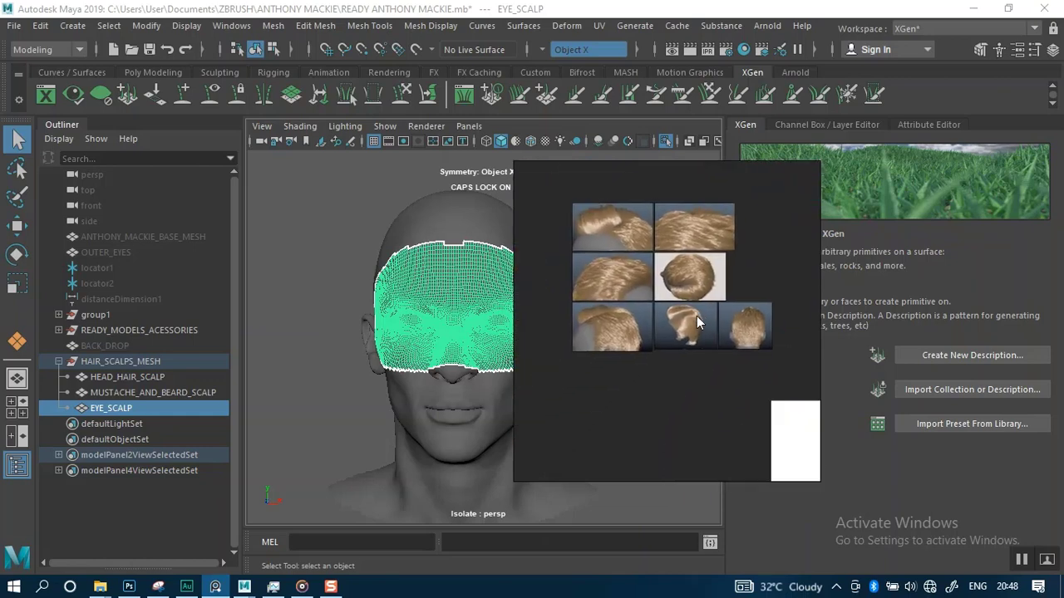
scroll(635, 321, up, 3)
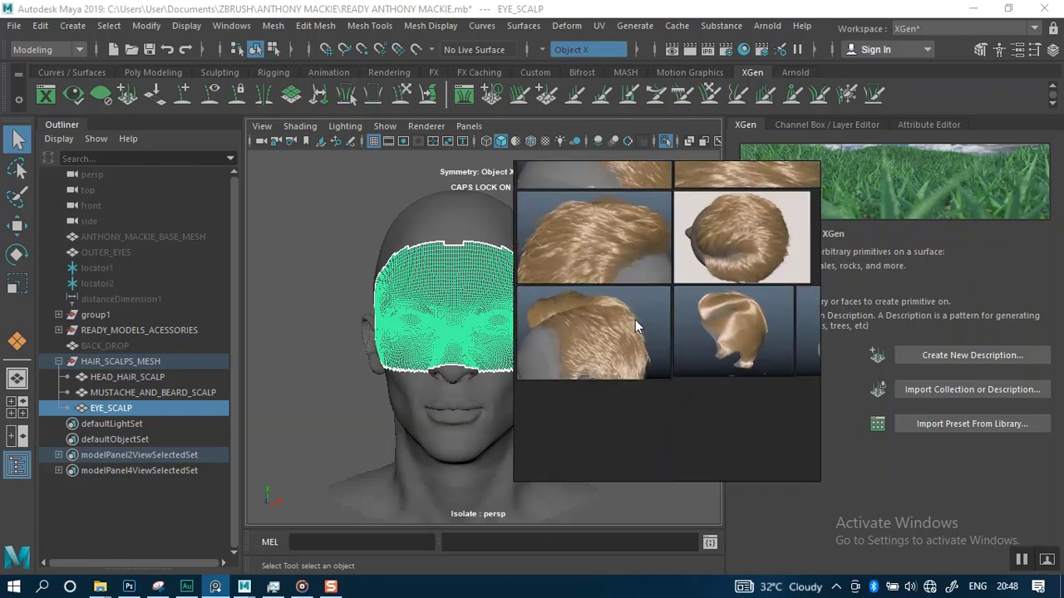
scroll(645, 310, down, 4)
middle_drag(680, 279, 631, 420)
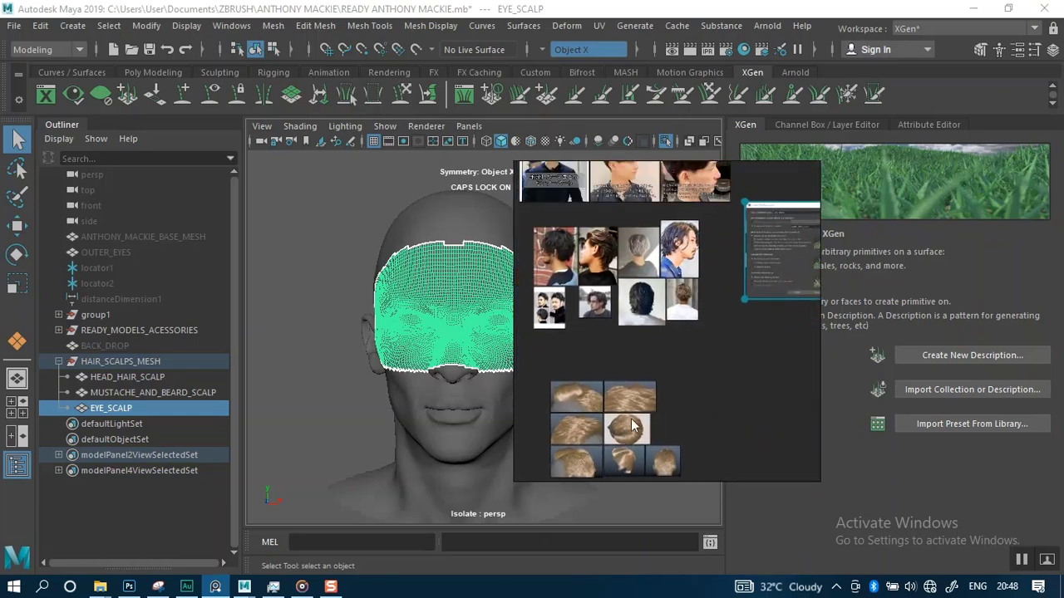
mouse_move(667, 320)
middle_down()
mouse_move(681, 358)
mouse_move(675, 392)
middle_up()
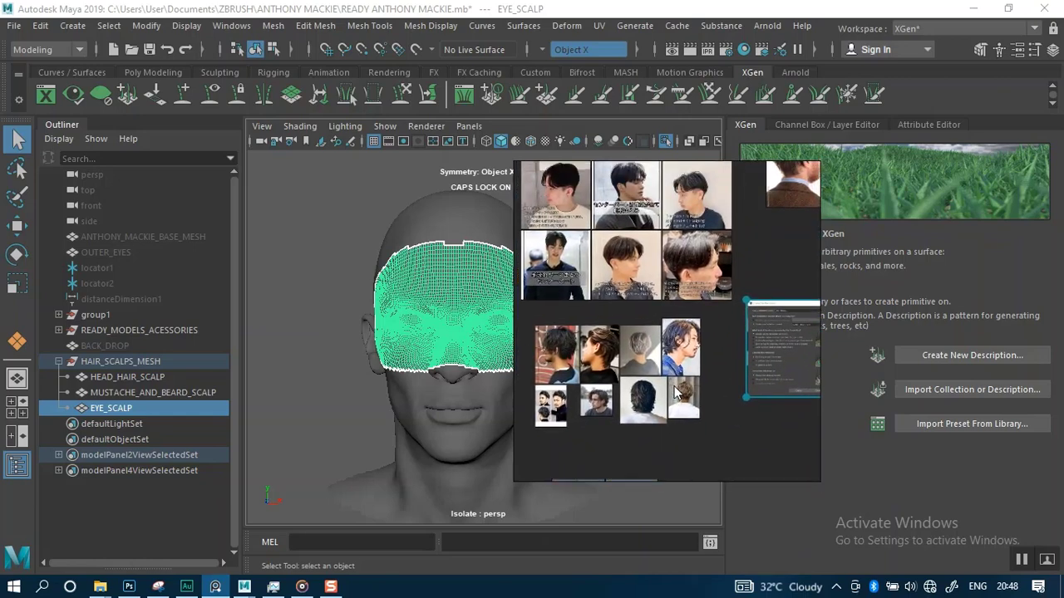
scroll(672, 350, up, 6)
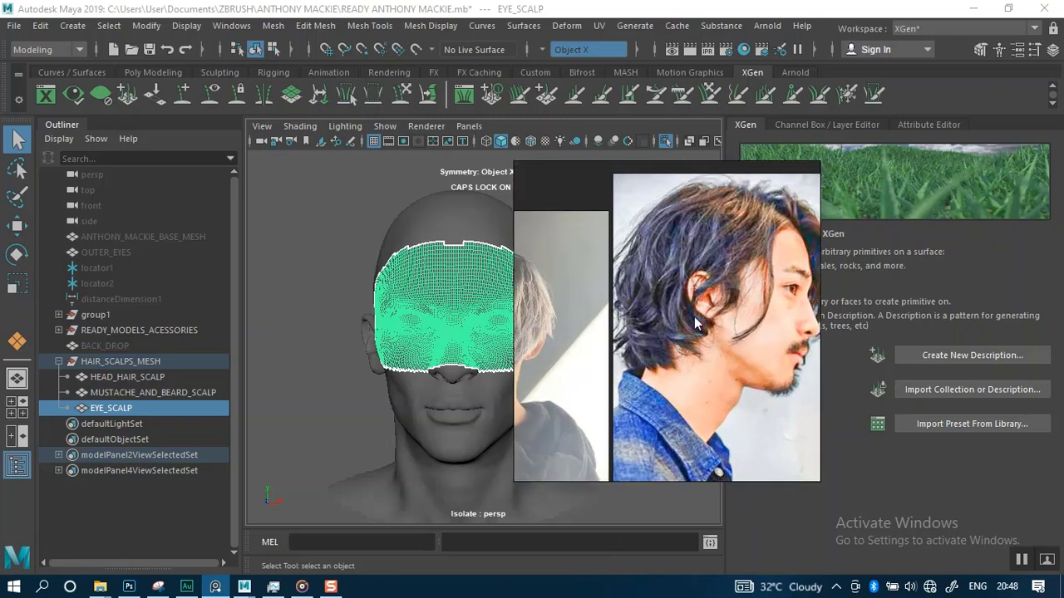
Review the long and layered hairstyle reference photos on the board
middle_drag(694, 317, 673, 330)
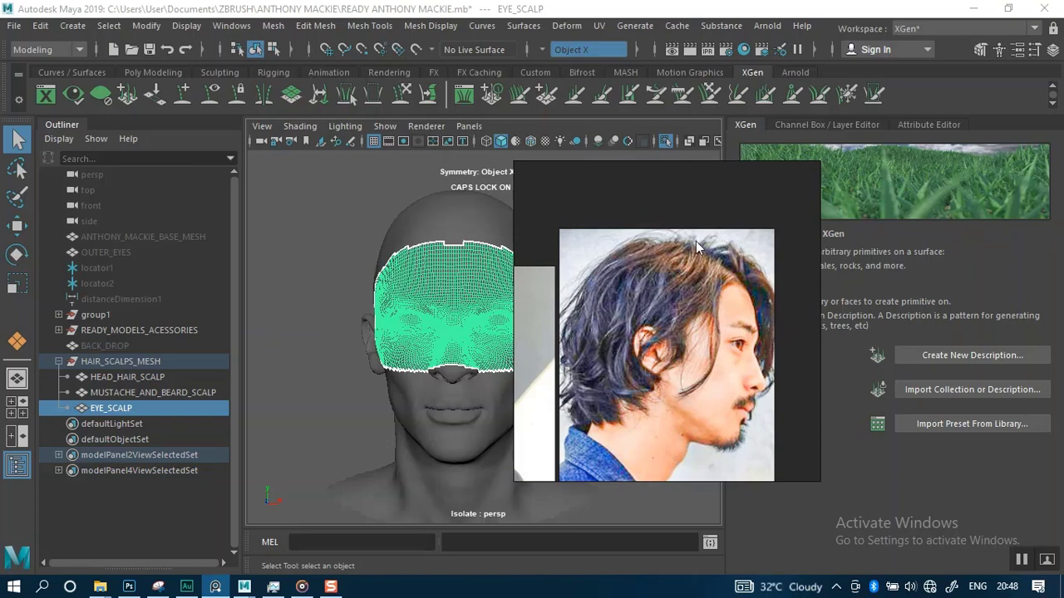
middle_drag(666, 364, 684, 350)
scroll(684, 350, down, 6)
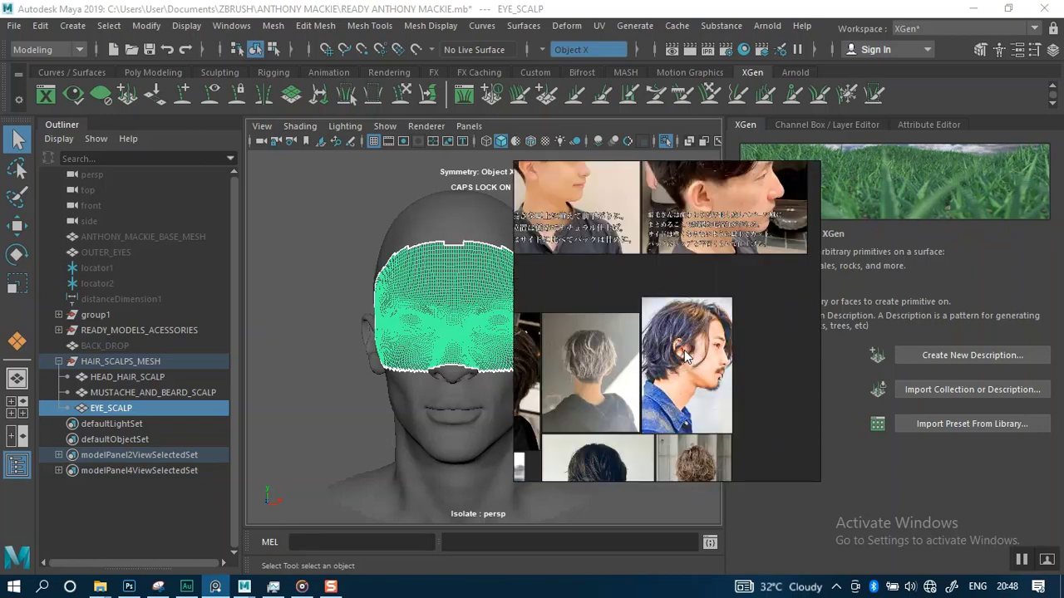
middle_drag(593, 349, 711, 338)
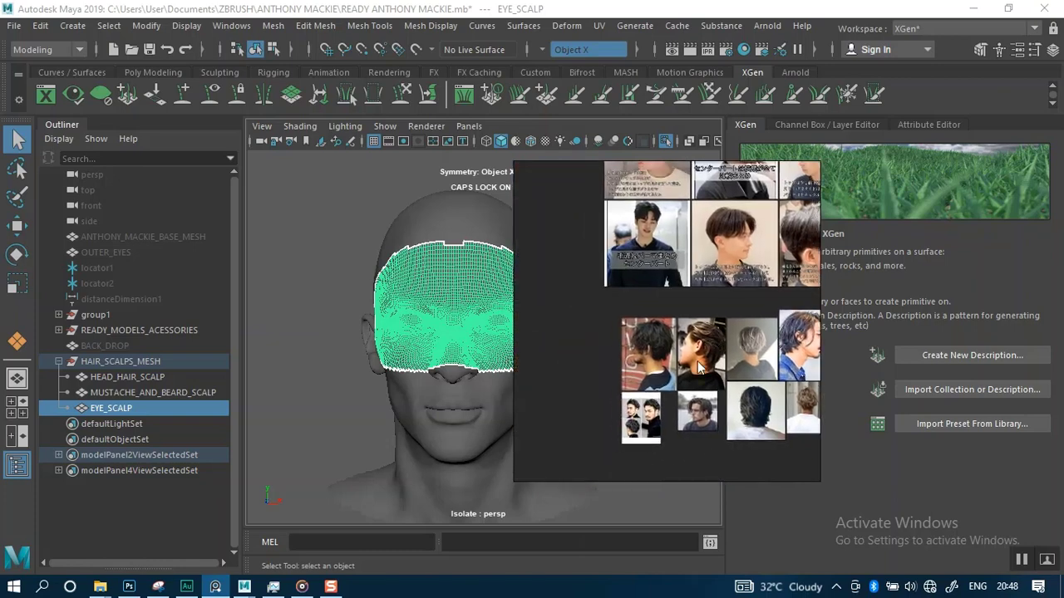
scroll(698, 368, up, 5)
middle_drag(649, 354, 626, 292)
scroll(678, 387, down, 3)
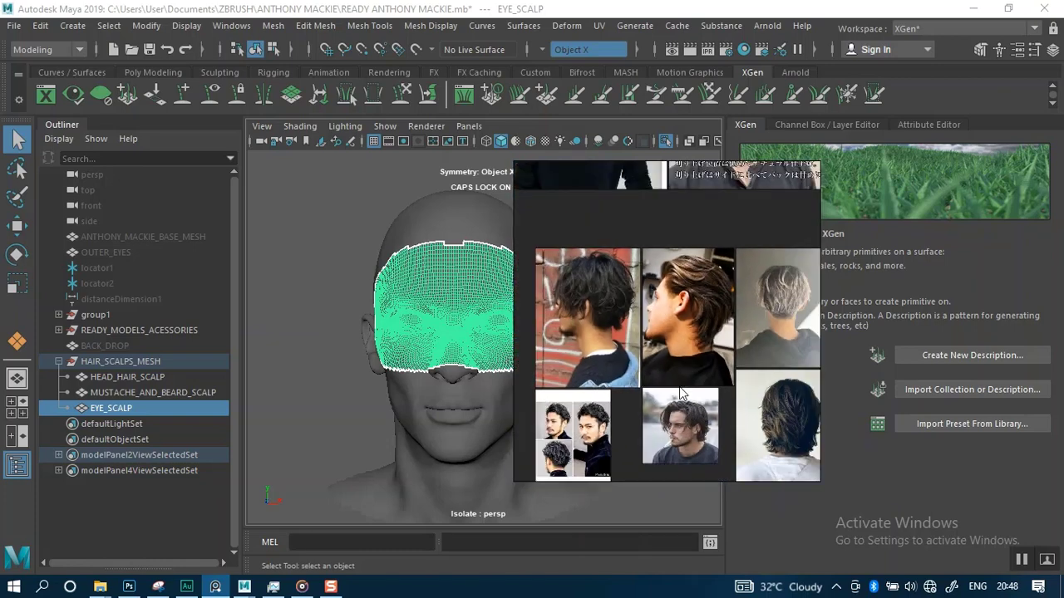
middle_drag(682, 408, 660, 348)
scroll(754, 372, up, 6)
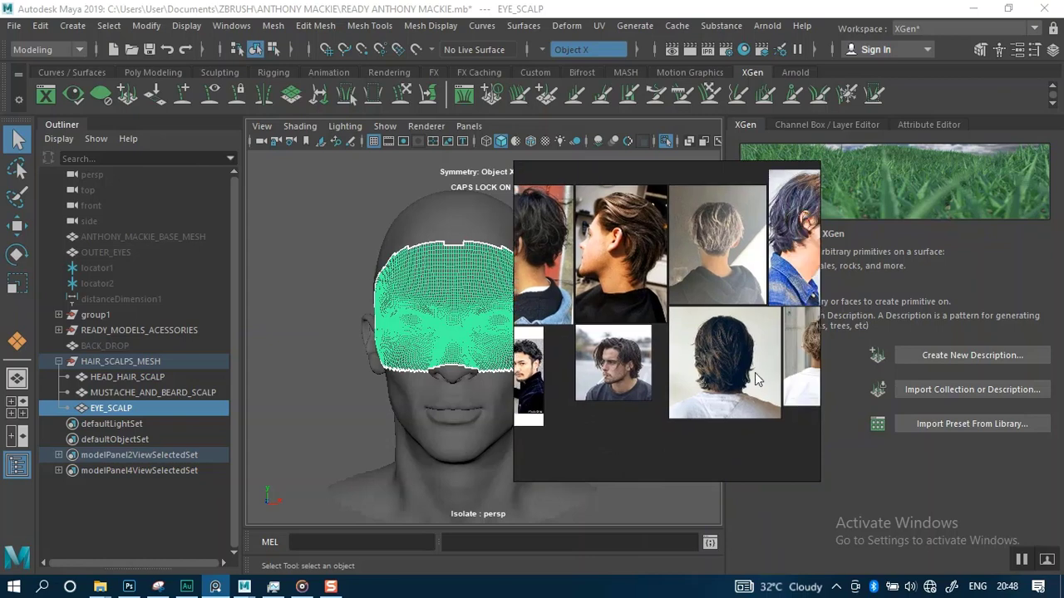
scroll(709, 385, up, 5)
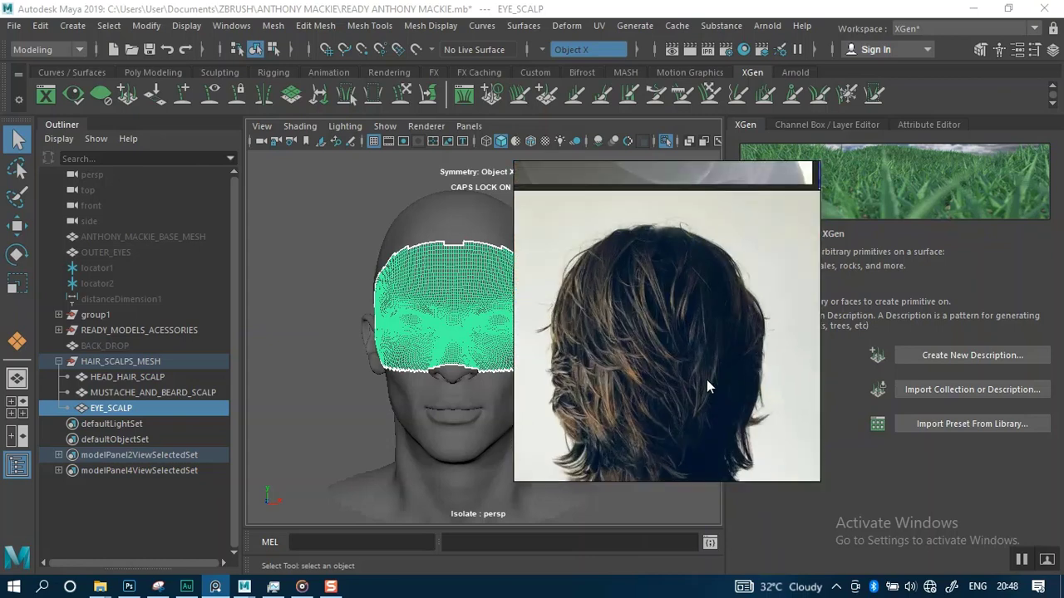
middle_drag(701, 330, 703, 356)
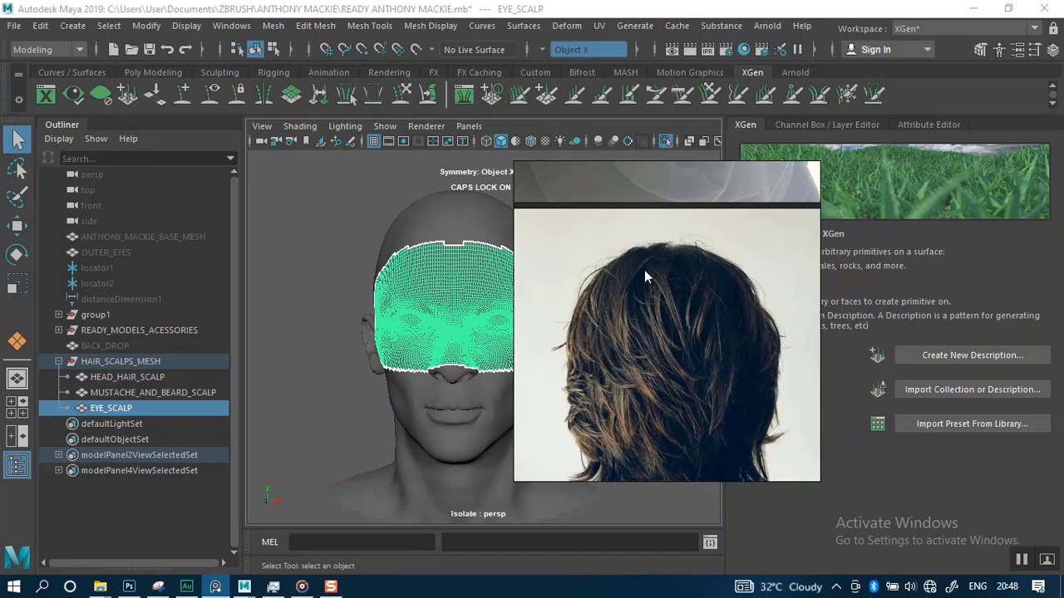
scroll(651, 270, down, 5)
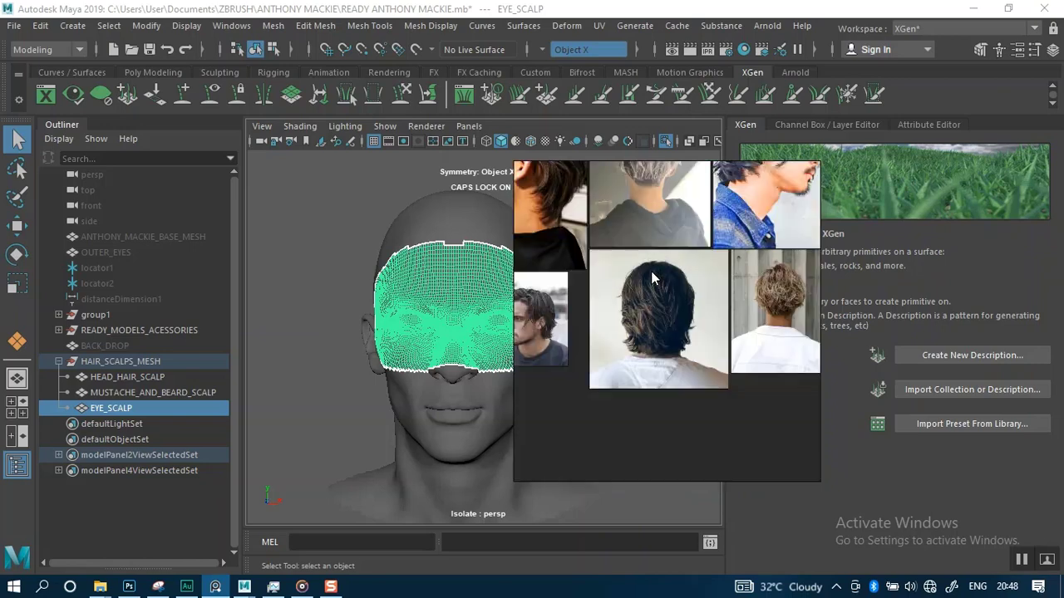
middle_drag(654, 251, 657, 317)
scroll(632, 252, down, 4)
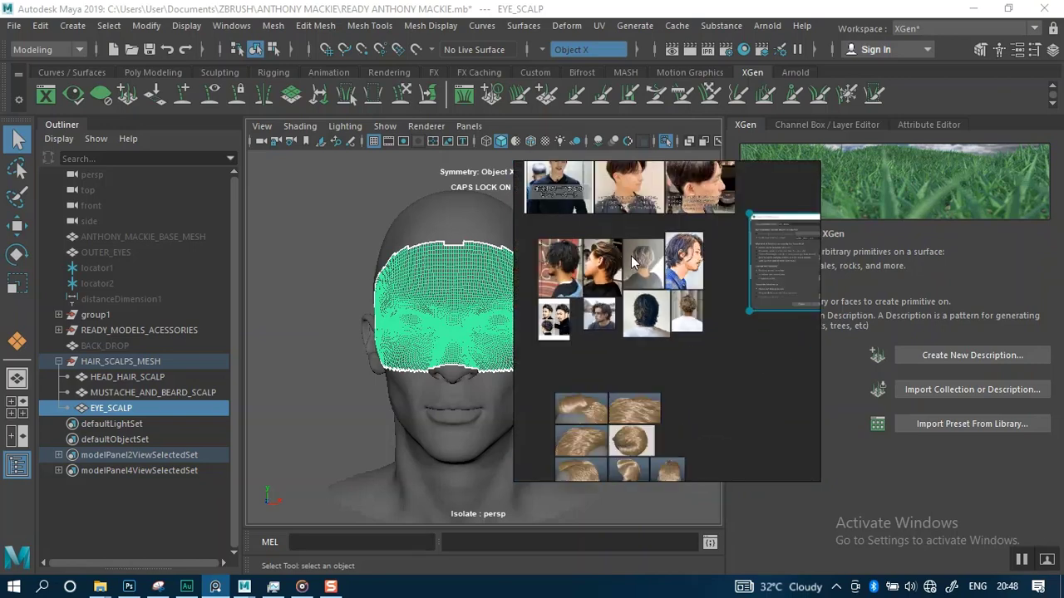
middle_drag(633, 256, 649, 356)
middle_drag(683, 261, 665, 311)
scroll(666, 312, up, 6)
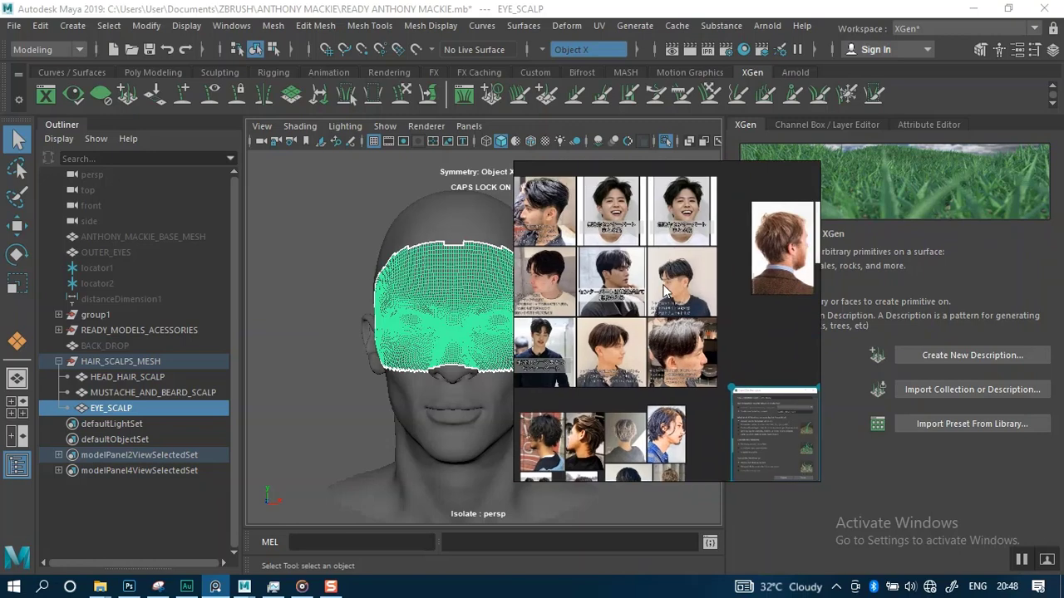
Zoom into the Japanese short hairstyle photos to study the top and crown hair texture
middle_drag(696, 355, 748, 368)
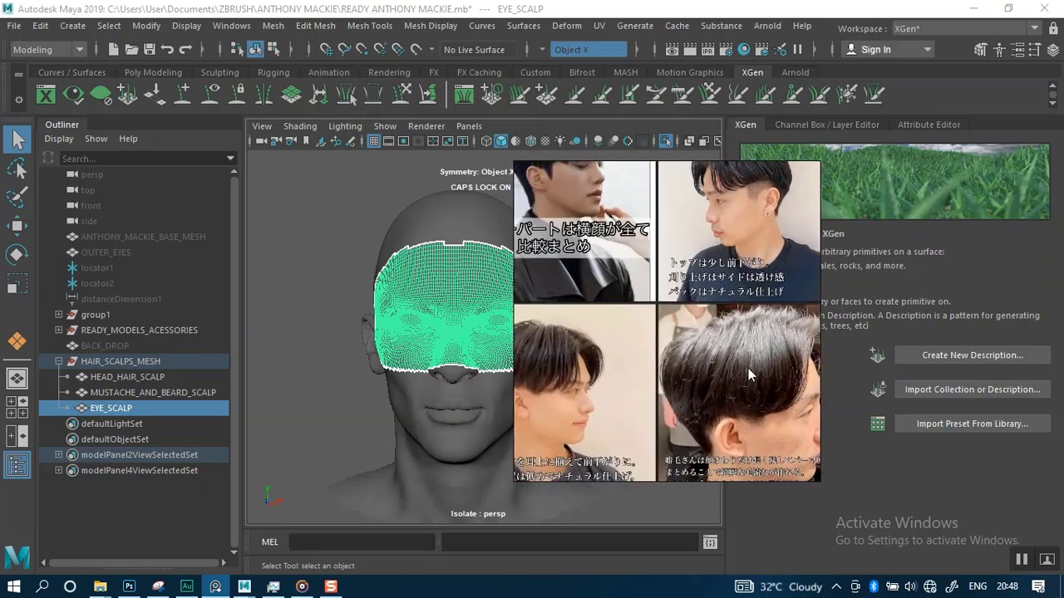
scroll(734, 372, up, 4)
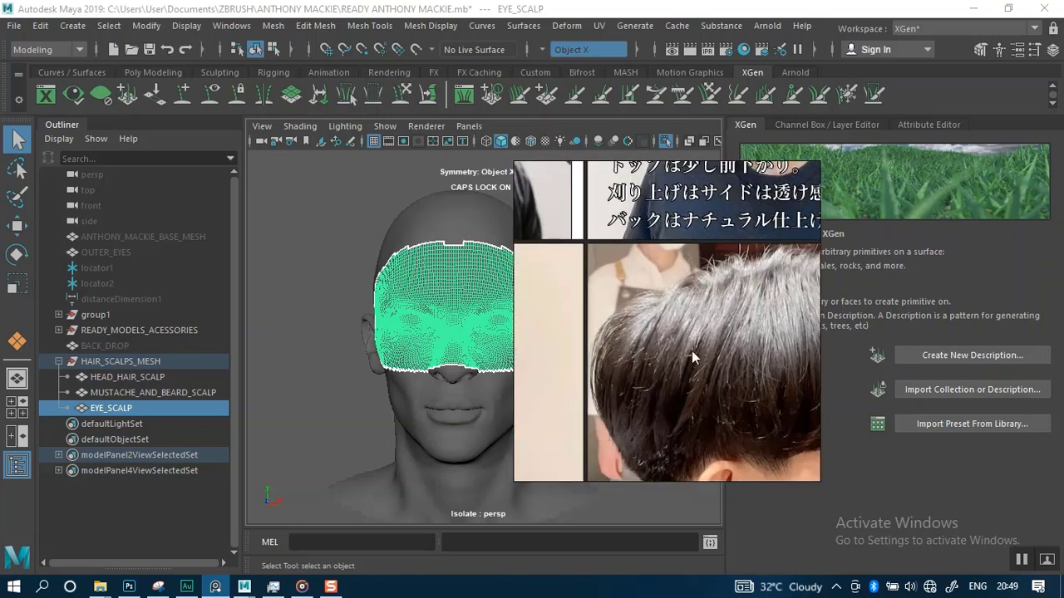
middle_drag(692, 351, 618, 286)
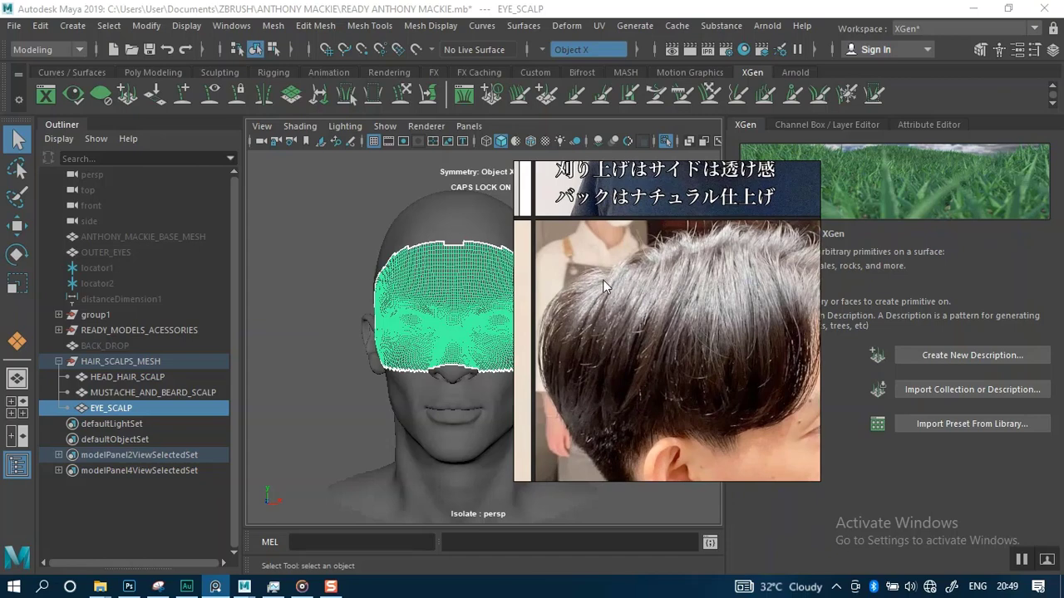
scroll(603, 279, down, 10)
middle_drag(596, 289, 606, 363)
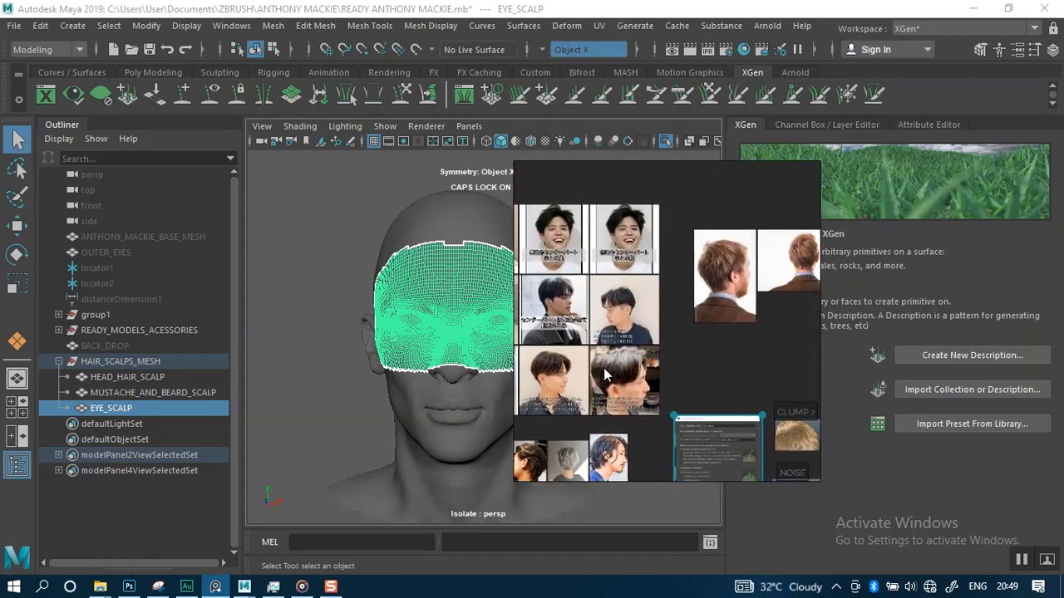
Examine the side and back views of the brown-haired man's hairstyle reference up close
scroll(740, 281, up, 5)
middle_drag(717, 266, 703, 323)
scroll(677, 295, up, 3)
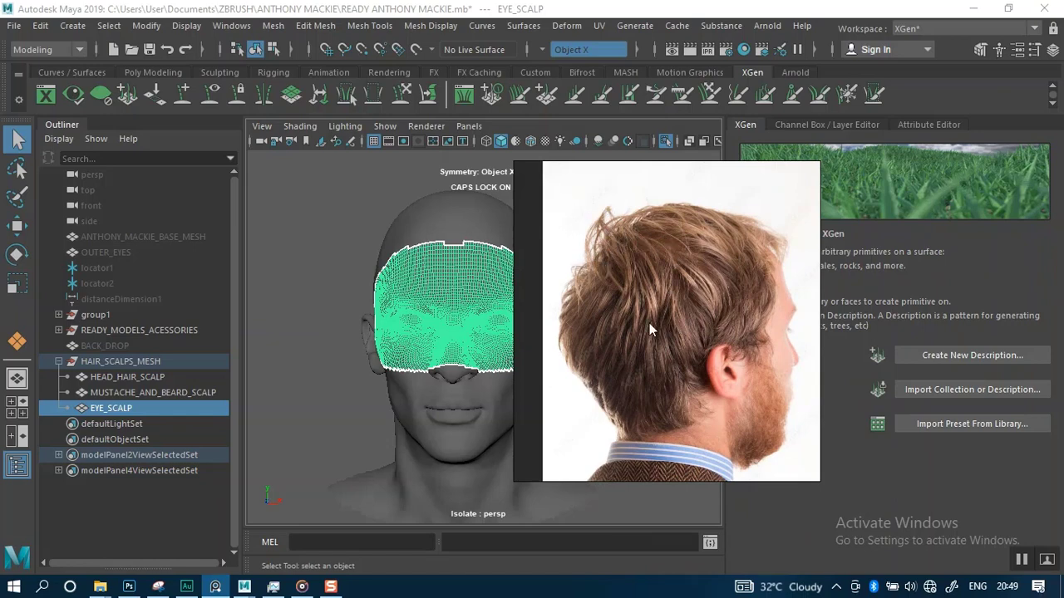
middle_drag(705, 329, 601, 335)
middle_drag(739, 384, 567, 348)
scroll(689, 338, down, 1)
mouse_move(688, 338)
middle_down()
mouse_move(620, 355)
mouse_move(680, 347)
middle_up()
middle_drag(683, 285, 676, 287)
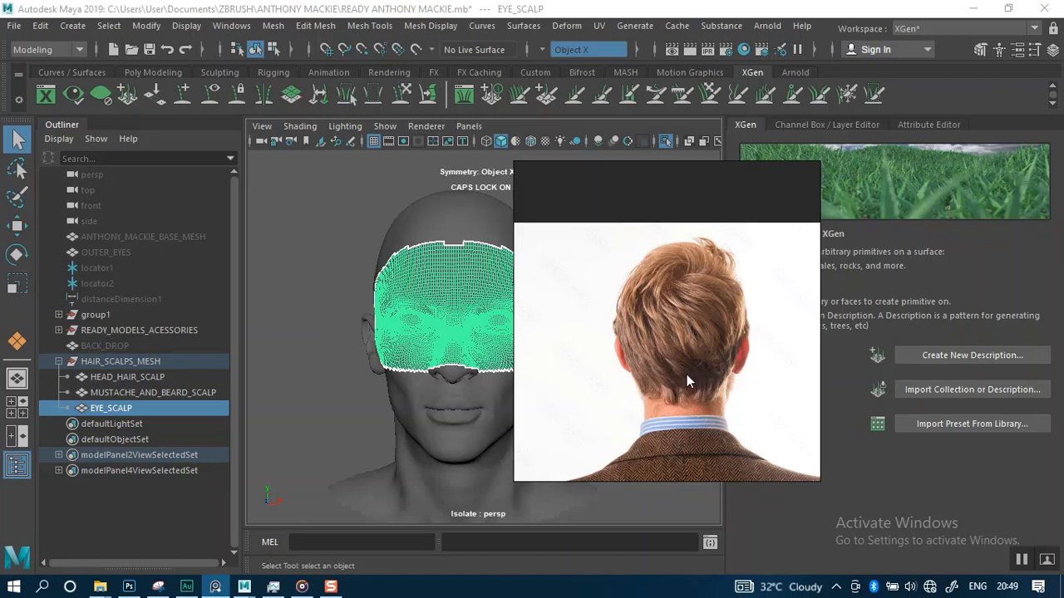
scroll(697, 331, down, 5)
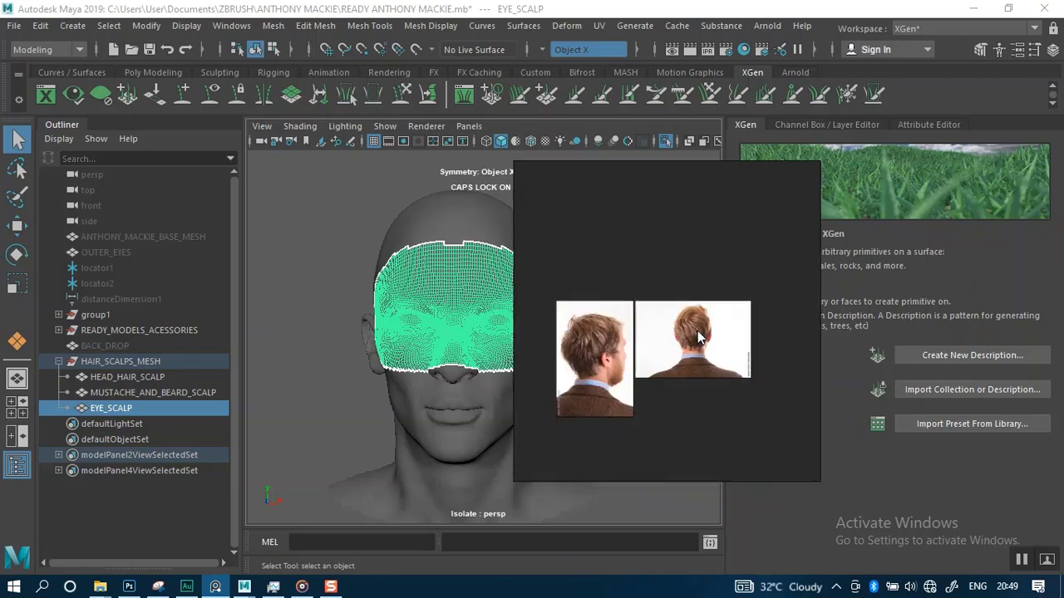
scroll(633, 314, up, 5)
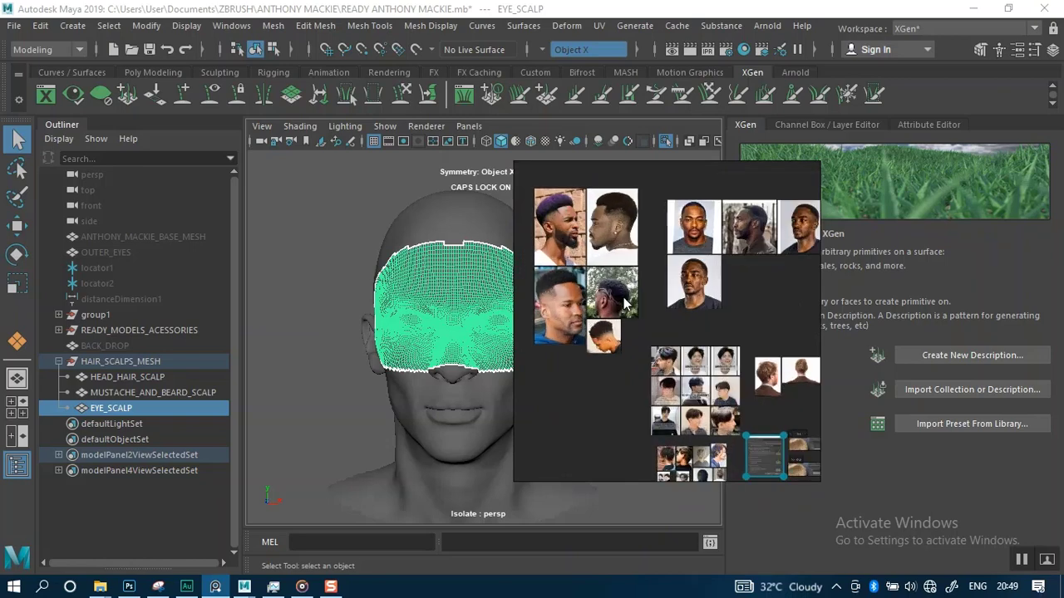
scroll(700, 295, up, 5)
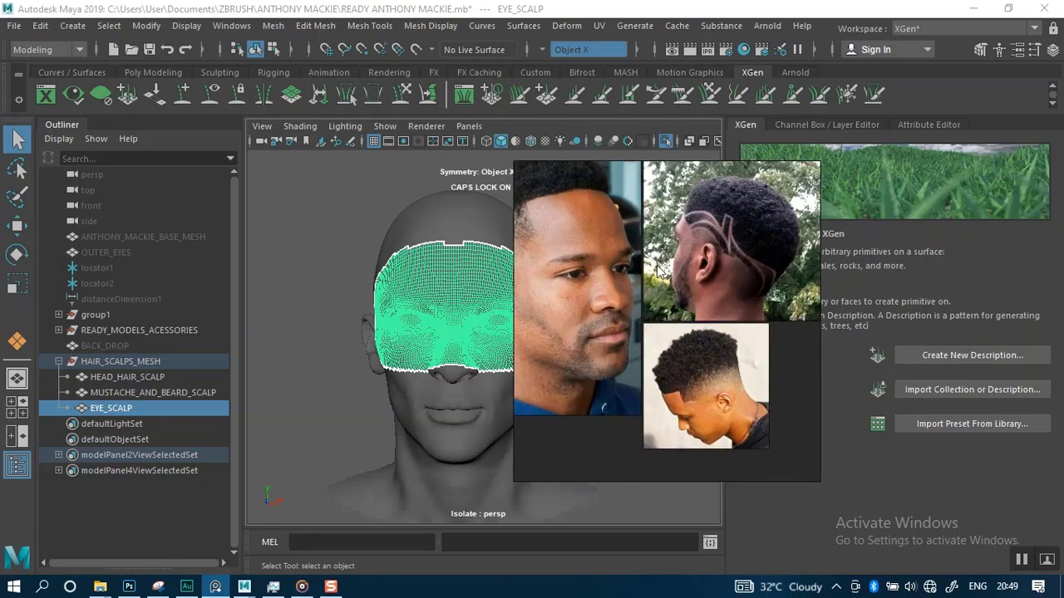
Study the Black men's short curly haircut references, including the shaved-line design and fade
middle_drag(693, 319, 575, 292)
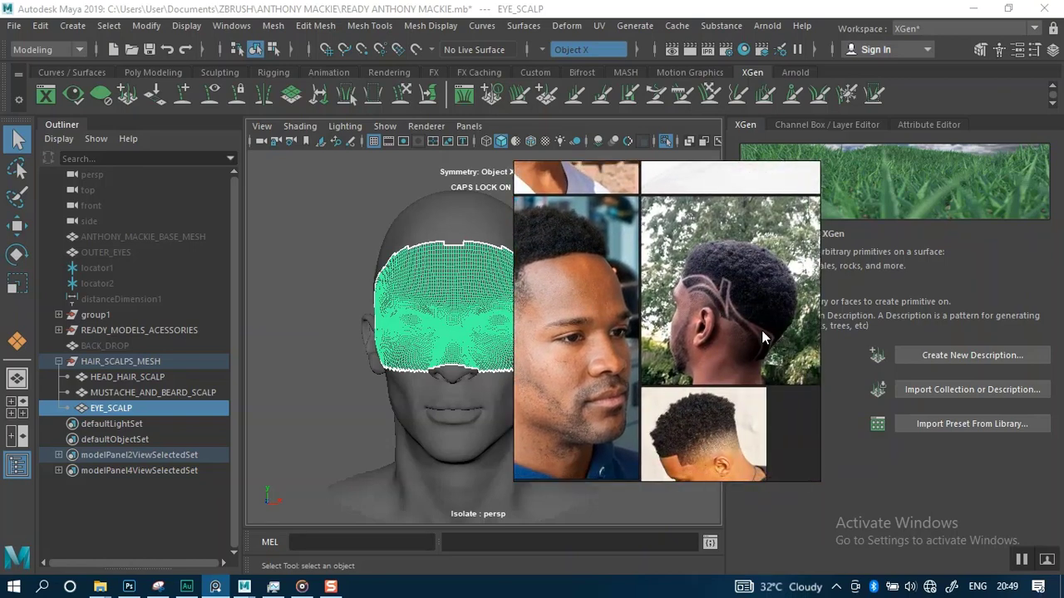
middle_drag(762, 330, 687, 316)
scroll(682, 304, up, 4)
scroll(668, 347, down, 6)
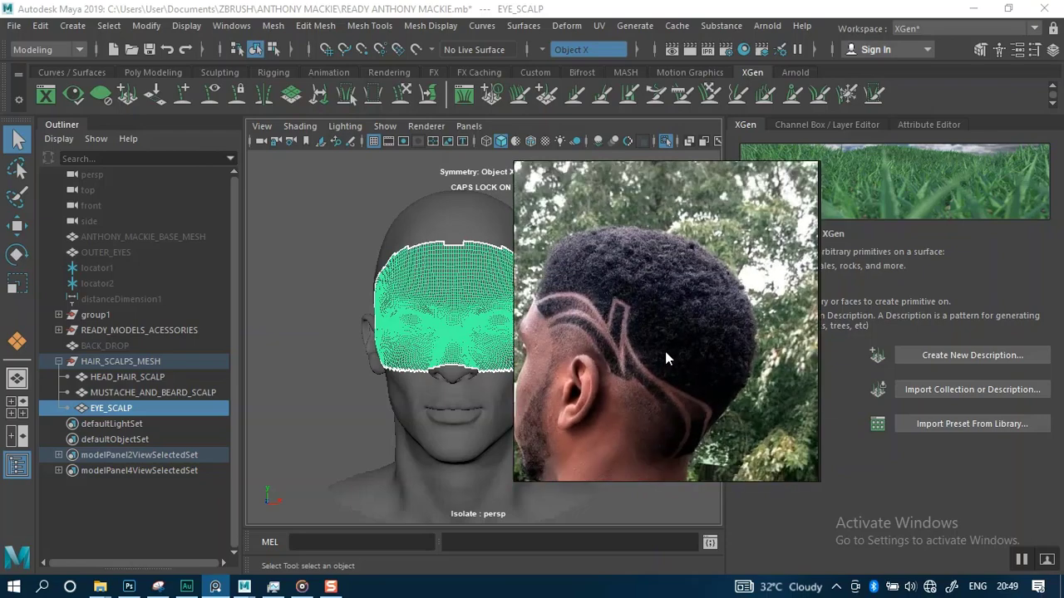
middle_drag(679, 201, 664, 320)
scroll(731, 334, up, 5)
scroll(706, 249, up, 2)
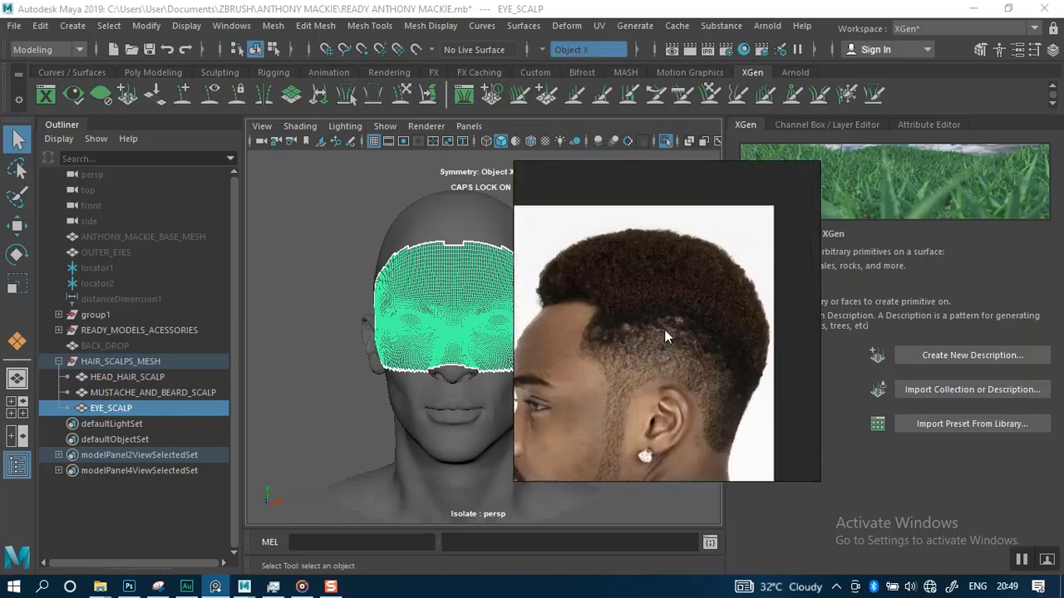
middle_drag(670, 293, 707, 247)
middle_drag(686, 305, 614, 325)
scroll(671, 299, down, 5)
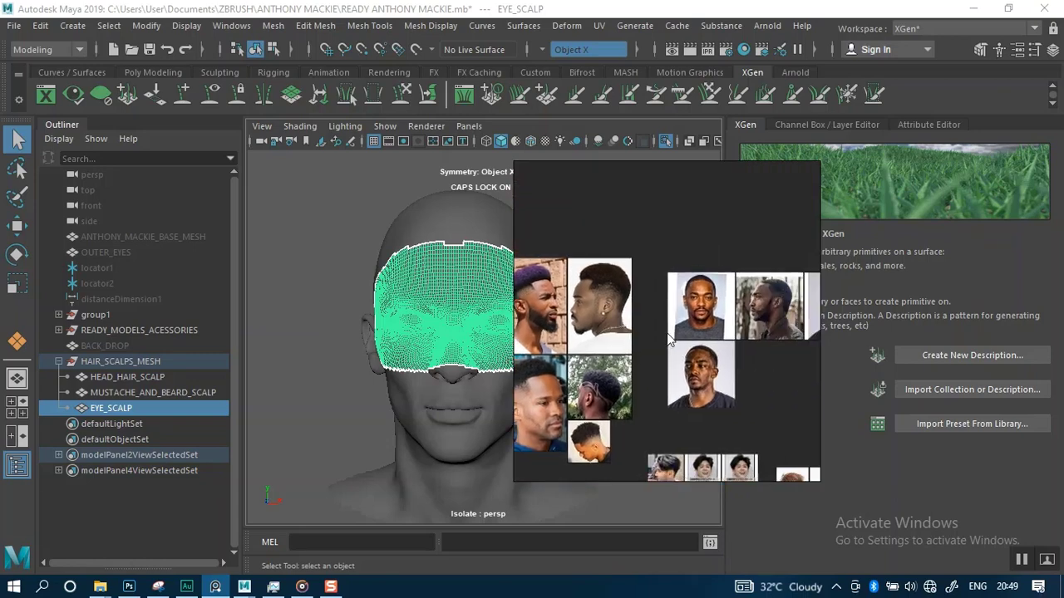
Examine the Anthony Mackie reference photos, zooming into his face and beard stubble
scroll(723, 341, up, 3)
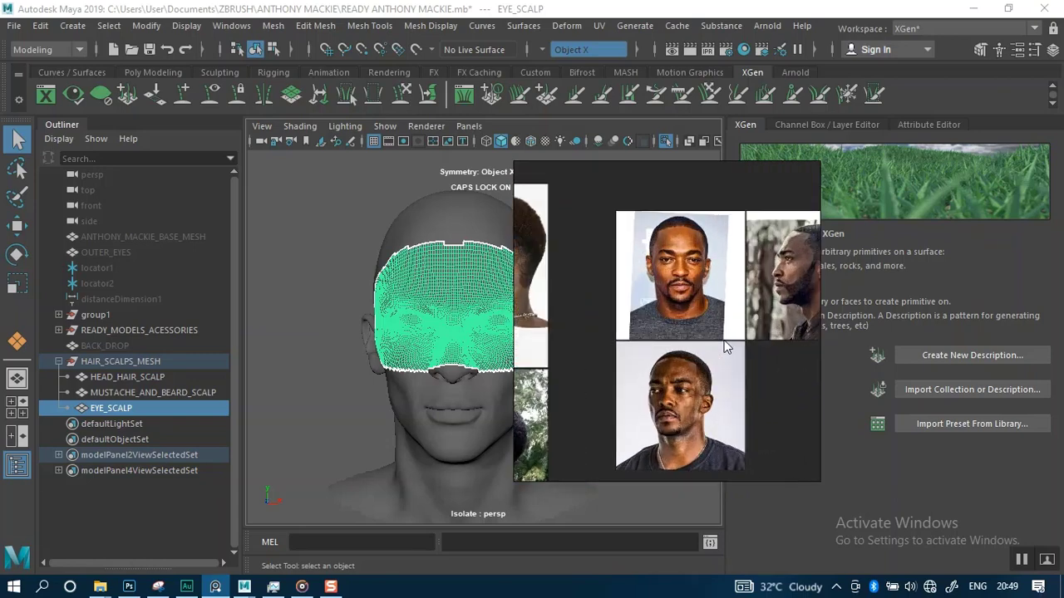
scroll(723, 340, up, 3)
mouse_move(693, 357)
middle_down()
mouse_move(694, 269)
mouse_move(691, 334)
mouse_move(708, 312)
mouse_move(711, 348)
middle_up()
scroll(674, 360, up, 3)
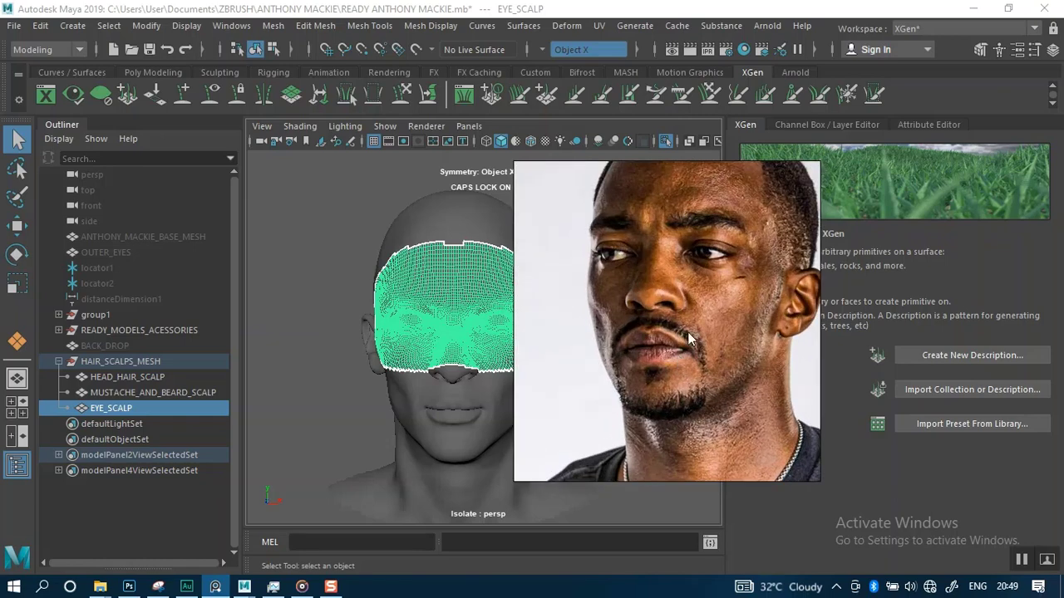
middle_drag(679, 353, 706, 271)
scroll(662, 351, up, 3)
middle_drag(707, 399, 695, 296)
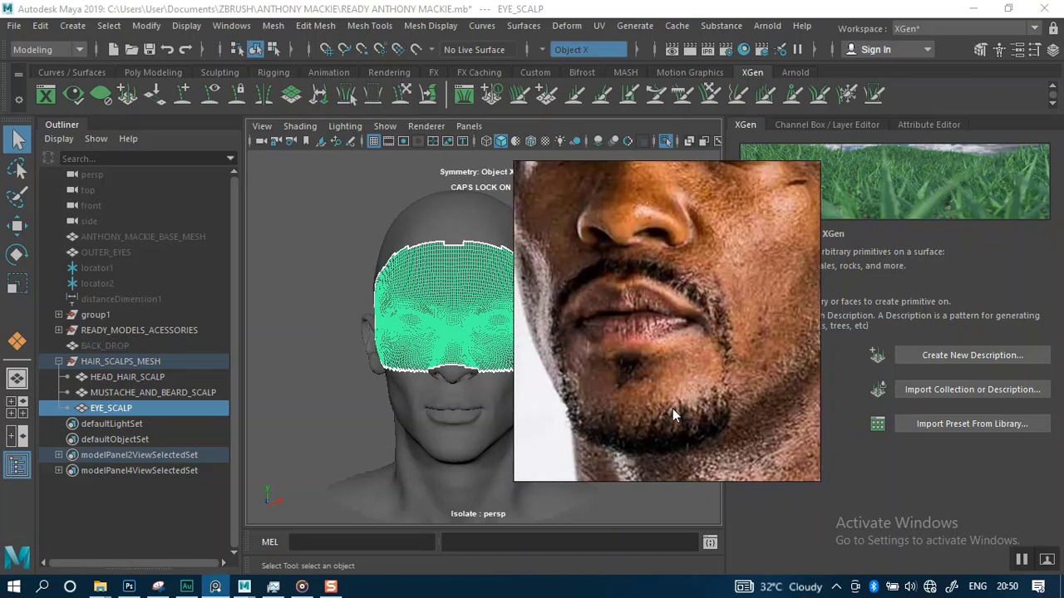
scroll(672, 407, down, 6)
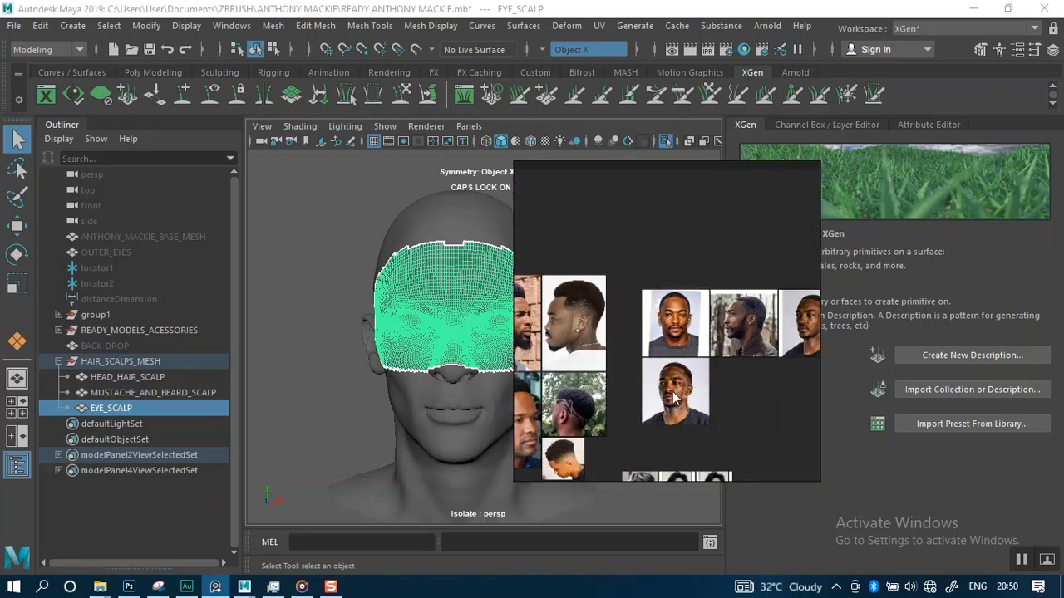
scroll(683, 377, down, 8)
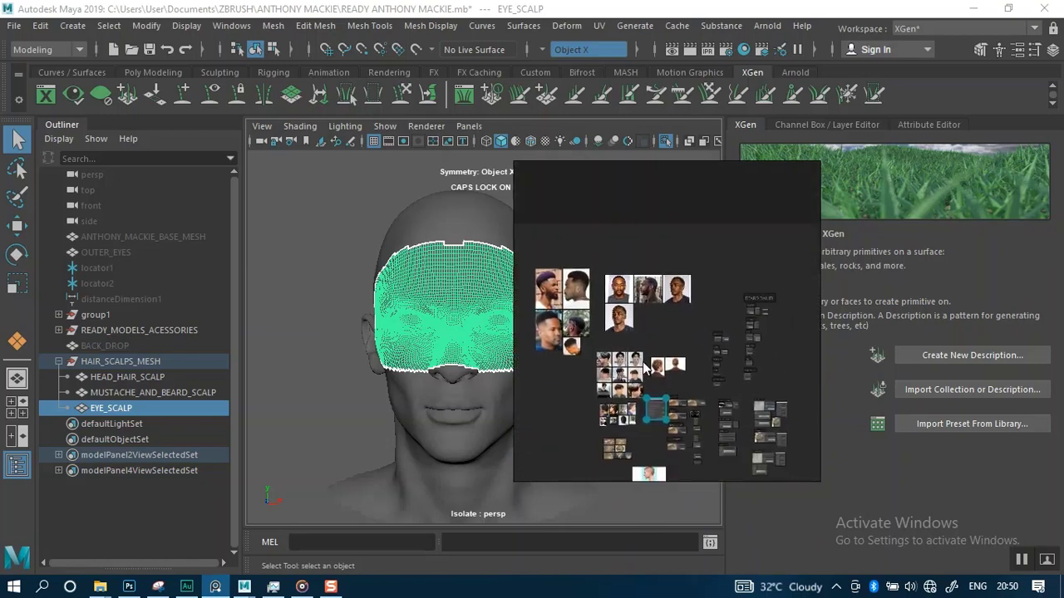
Review the beard hair close-up and the beard growth direction diagram on the board
middle_drag(689, 413, 652, 345)
mouse_move(694, 385)
middle_down()
mouse_move(642, 350)
mouse_move(603, 342)
middle_up()
scroll(755, 426, up, 10)
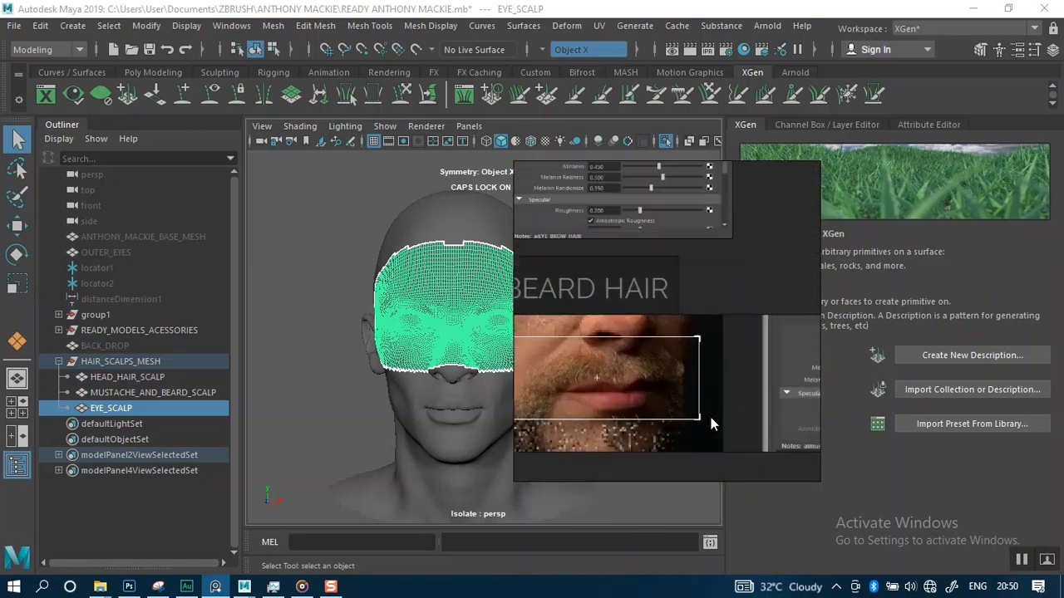
scroll(622, 399, up, 8)
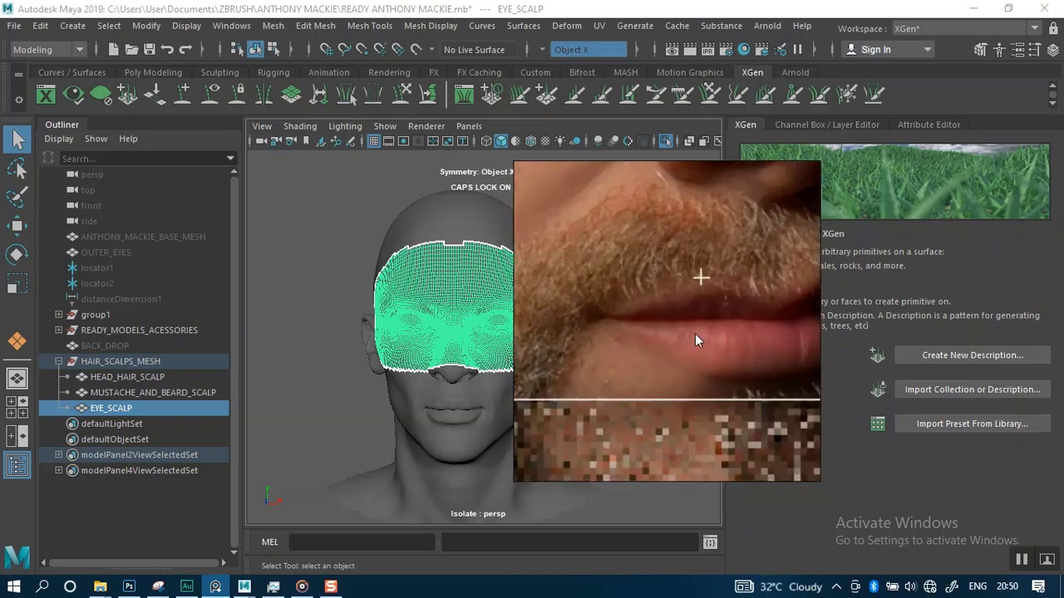
scroll(694, 332, down, 15)
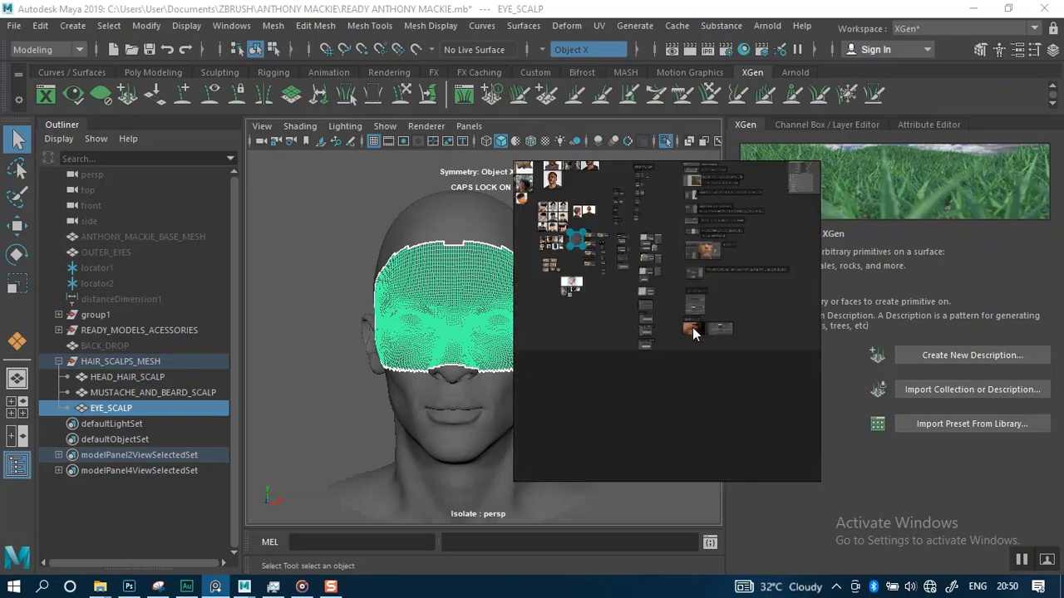
scroll(664, 387, up, 10)
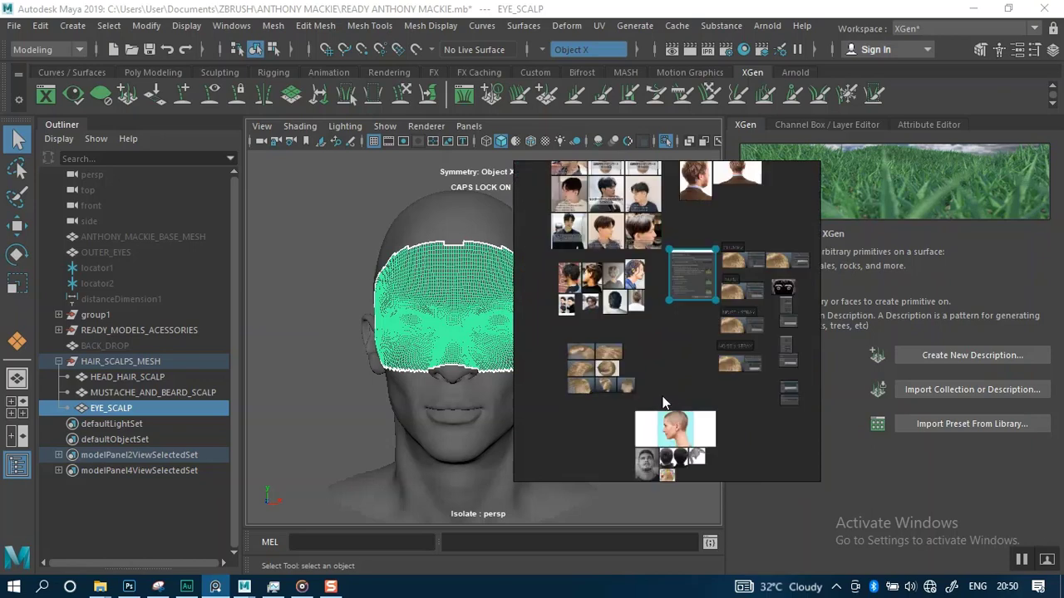
scroll(669, 379, up, 10)
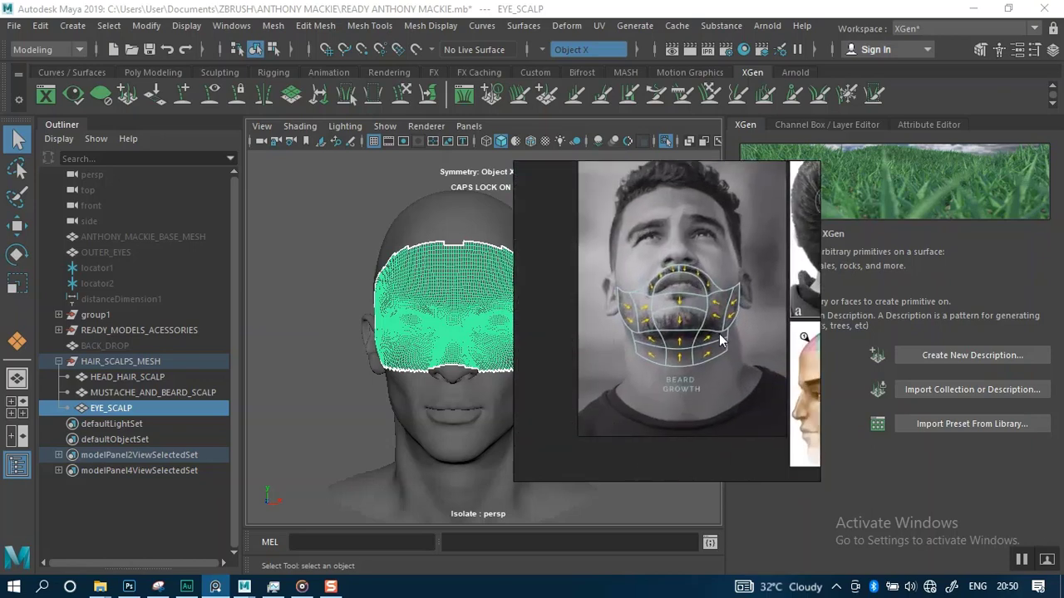
scroll(661, 310, up, 8)
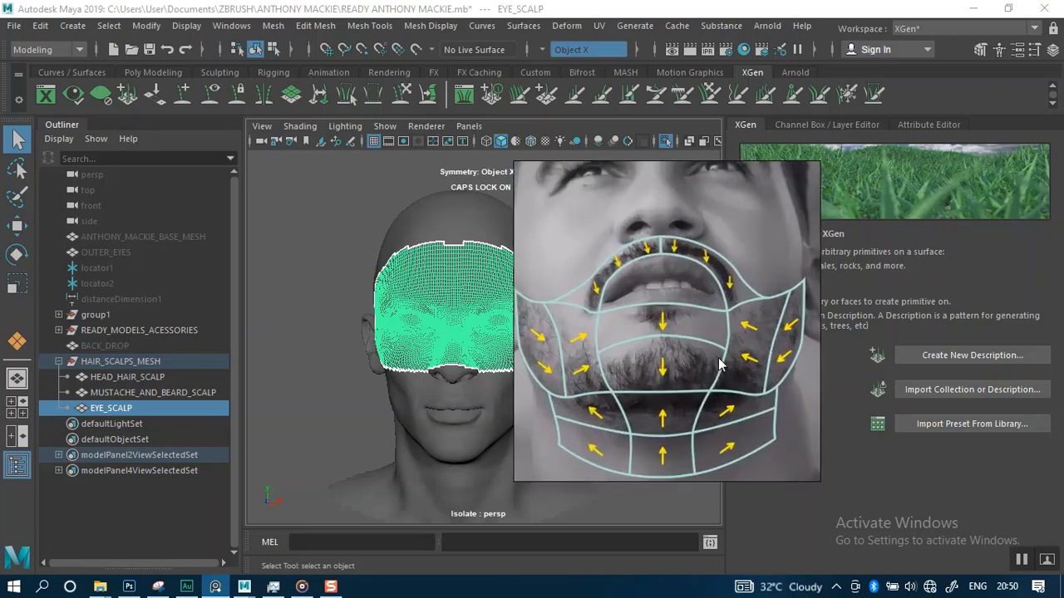
middle_drag(719, 359, 734, 376)
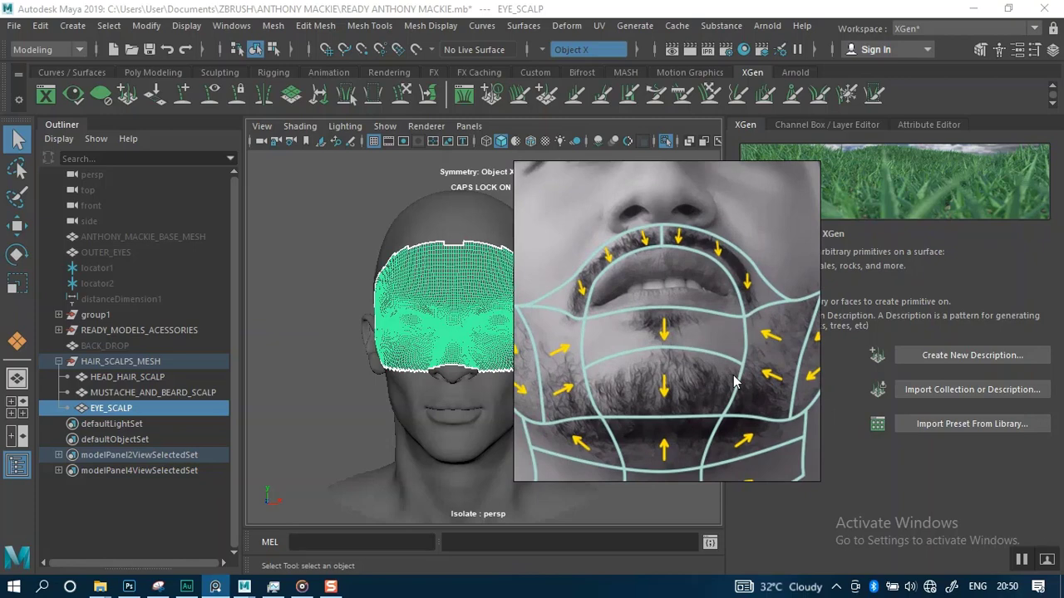
middle_drag(648, 359, 695, 366)
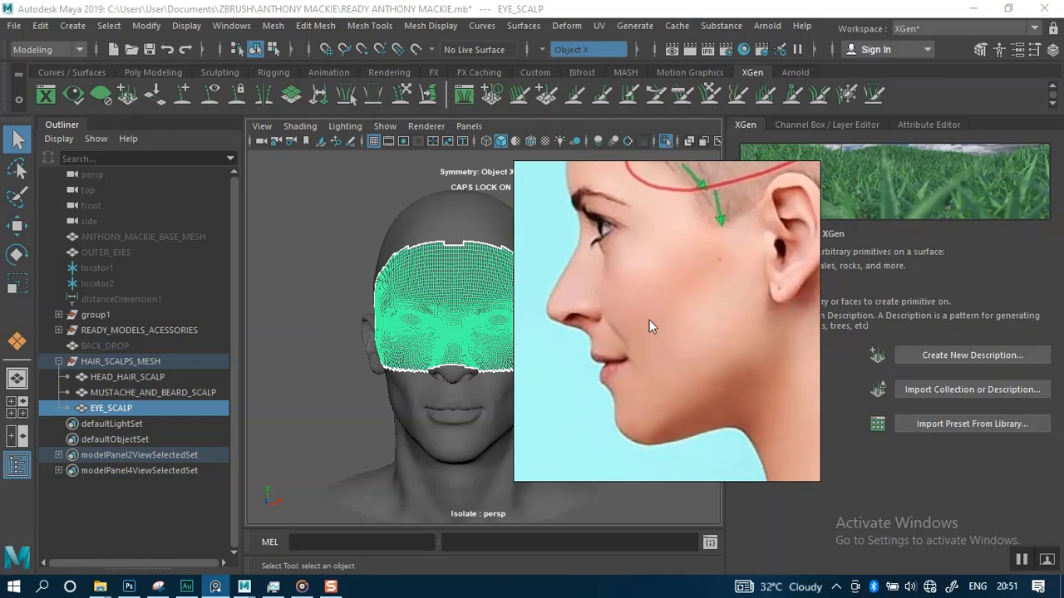
Inspect the side-profile hairline direction image and the buzz-cut references on the board
scroll(649, 320, down, 5)
middle_drag(656, 349, 659, 326)
scroll(659, 326, down, 3)
scroll(655, 323, down, 3)
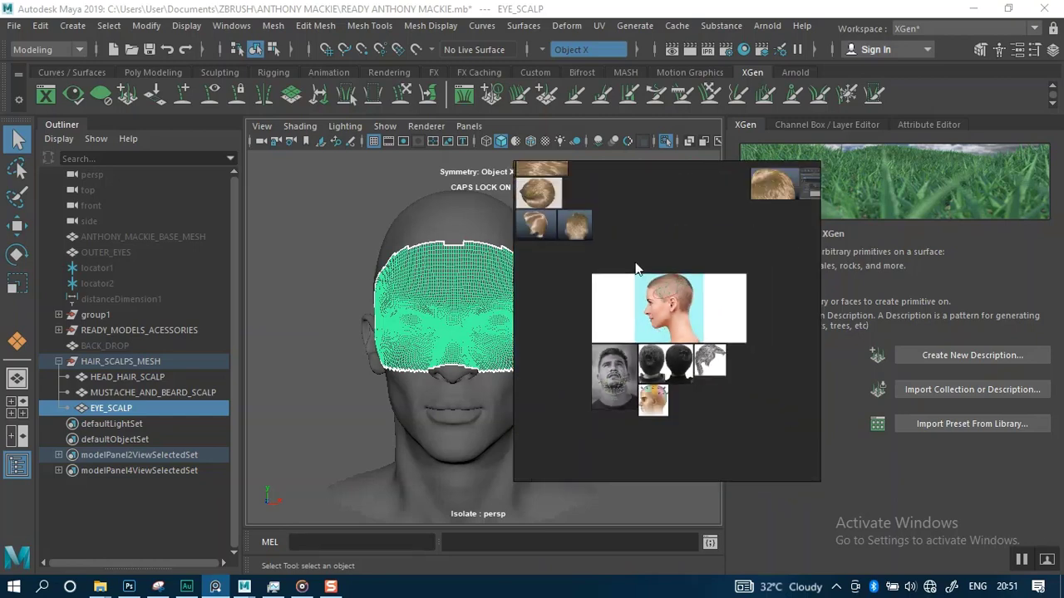
mouse_move(635, 265)
middle_down()
mouse_move(669, 303)
mouse_move(648, 329)
mouse_move(658, 334)
middle_up()
middle_drag(605, 311, 664, 325)
middle_drag(654, 269, 651, 371)
mouse_move(656, 291)
middle_down()
mouse_move(653, 364)
mouse_move(638, 323)
mouse_move(639, 361)
middle_up()
scroll(643, 308, up, 3)
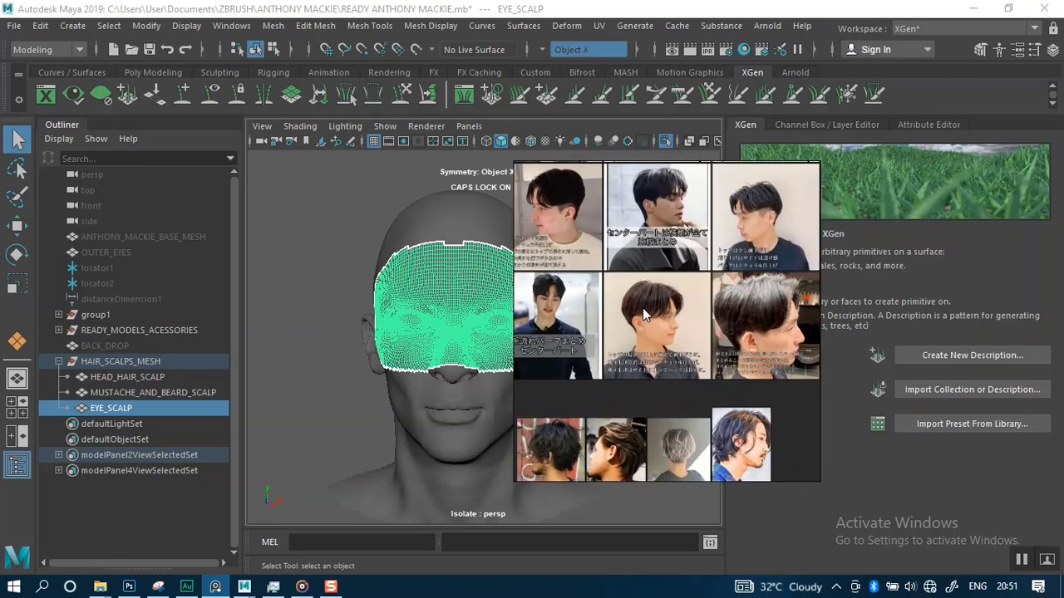
Look over the Japanese center-part hairstyle photos up close
middle_drag(642, 299, 662, 350)
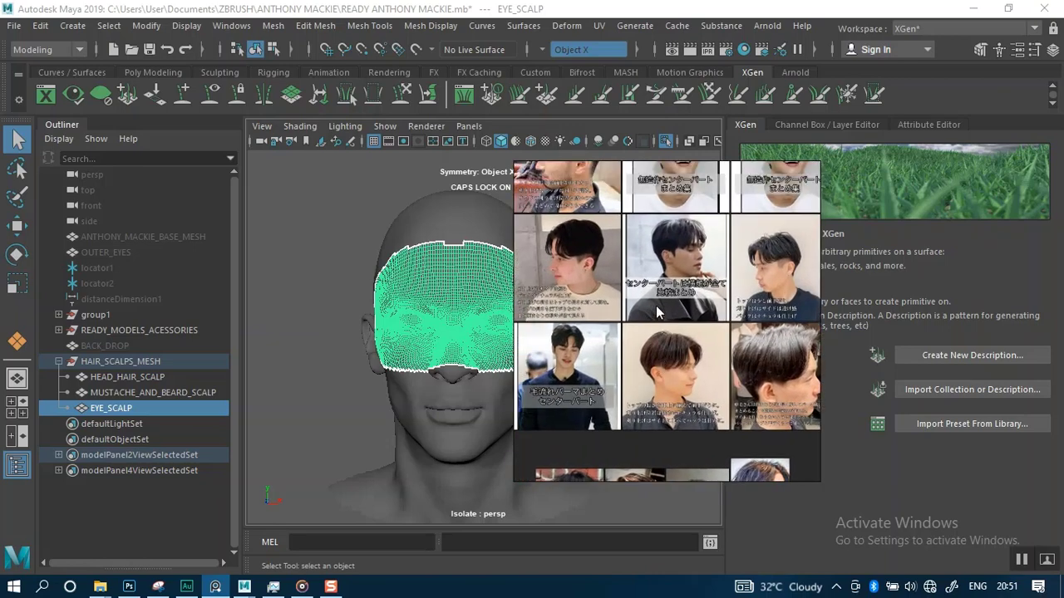
middle_drag(661, 290, 763, 342)
scroll(665, 323, up, 2)
scroll(664, 323, up, 1)
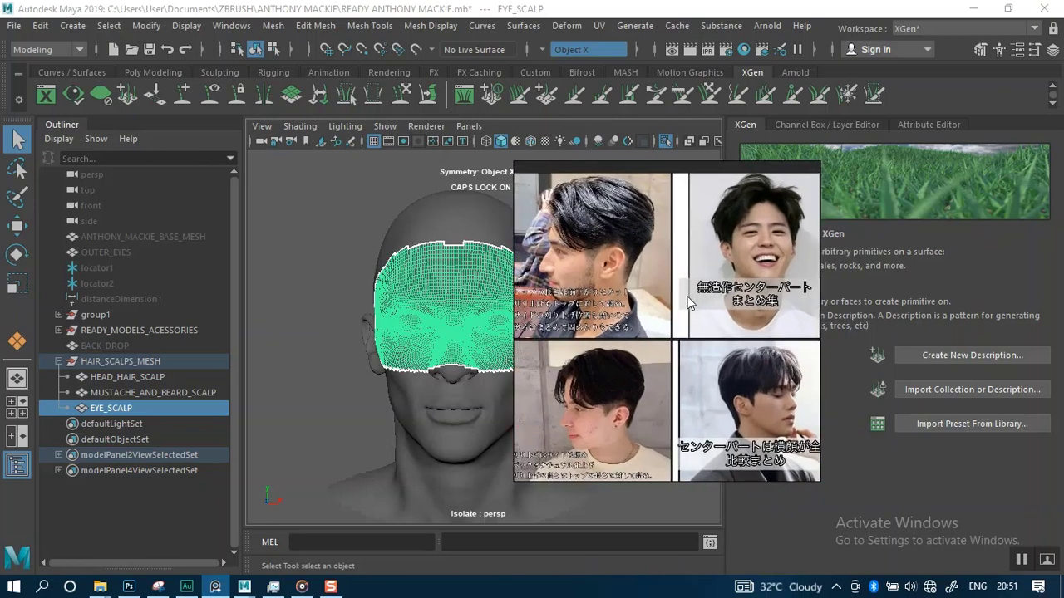
middle_drag(686, 295, 678, 274)
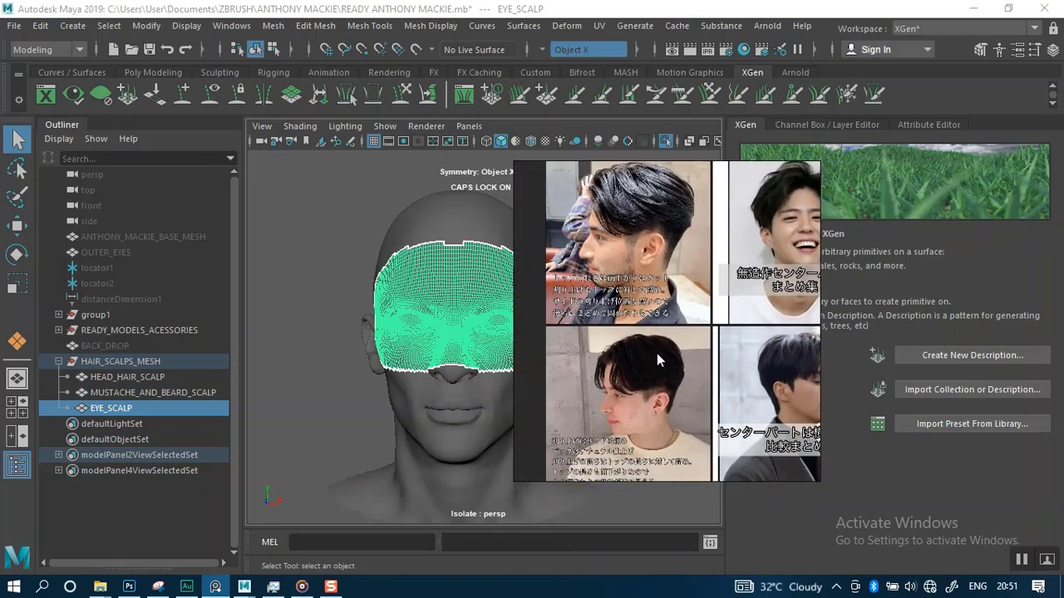
scroll(654, 364, up, 2)
middle_drag(645, 307, 655, 413)
scroll(651, 339, down, 2)
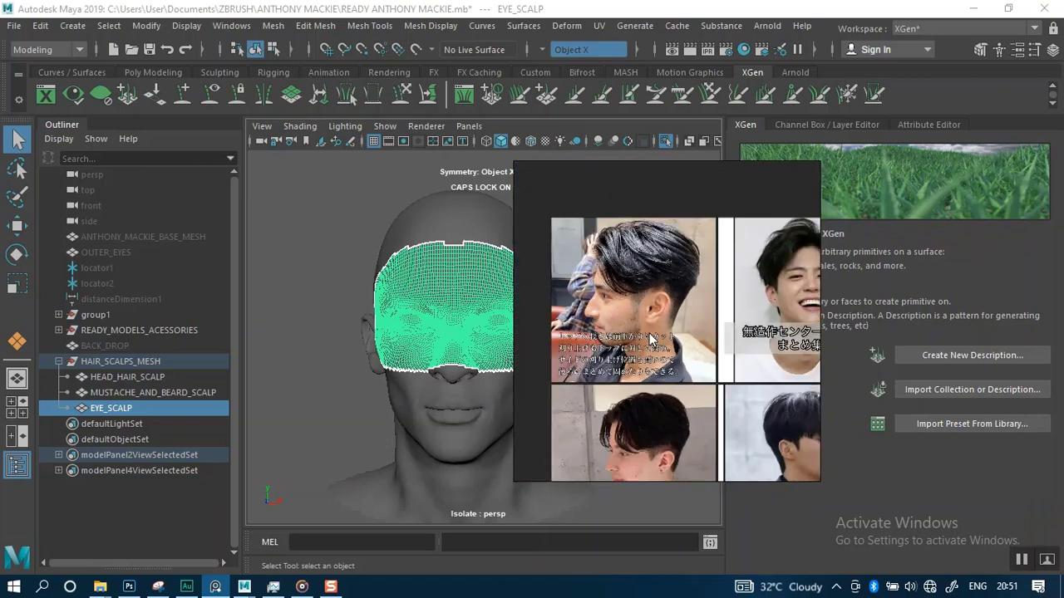
scroll(651, 309, up, 2)
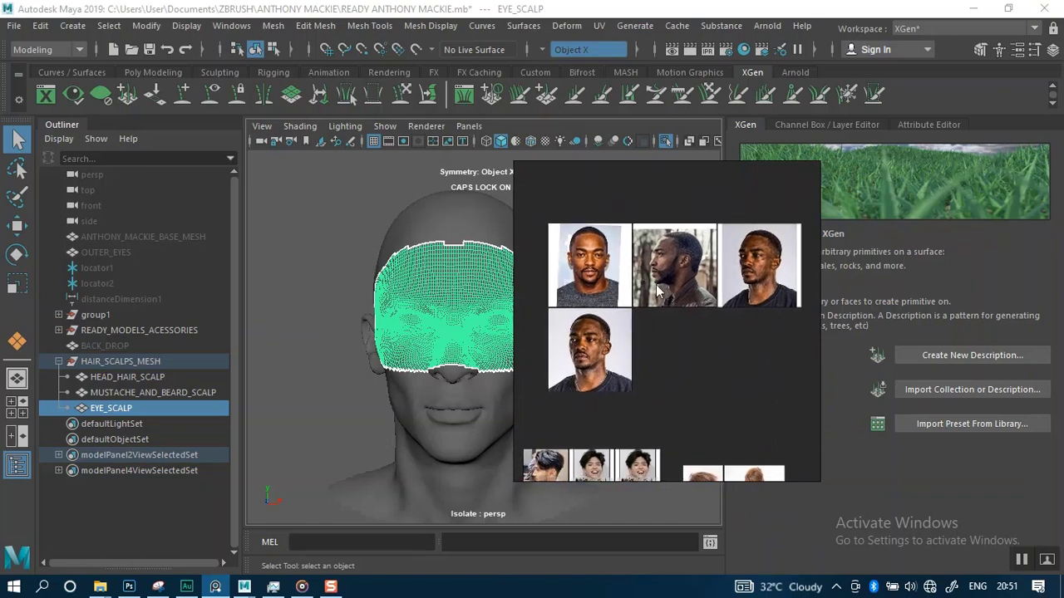
Move the reference board out of the viewport and clear the eye scalp selection
alt+right_drag(594, 338, 588, 381)
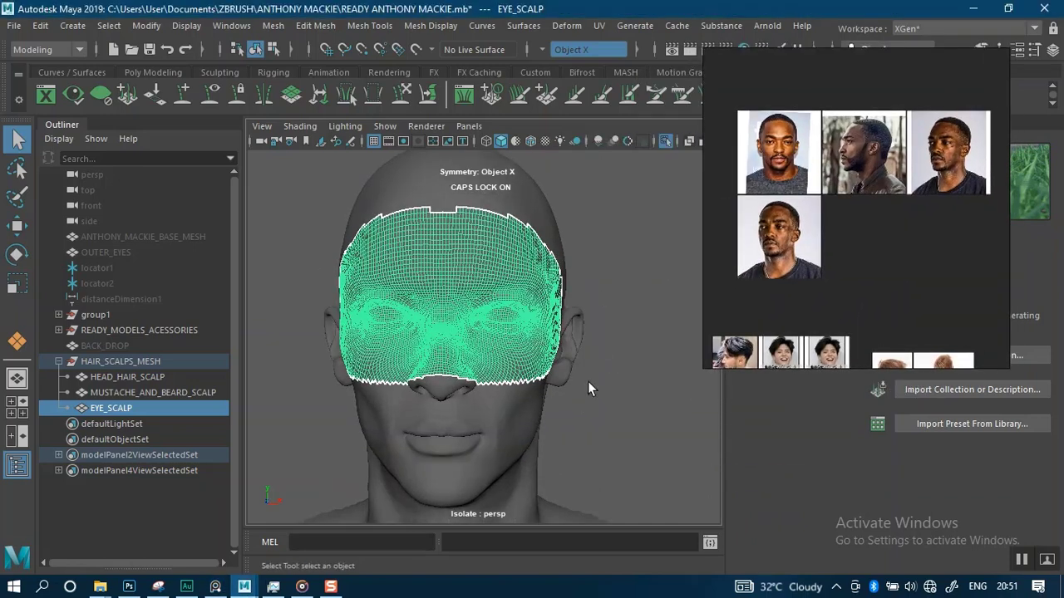
click(596, 295)
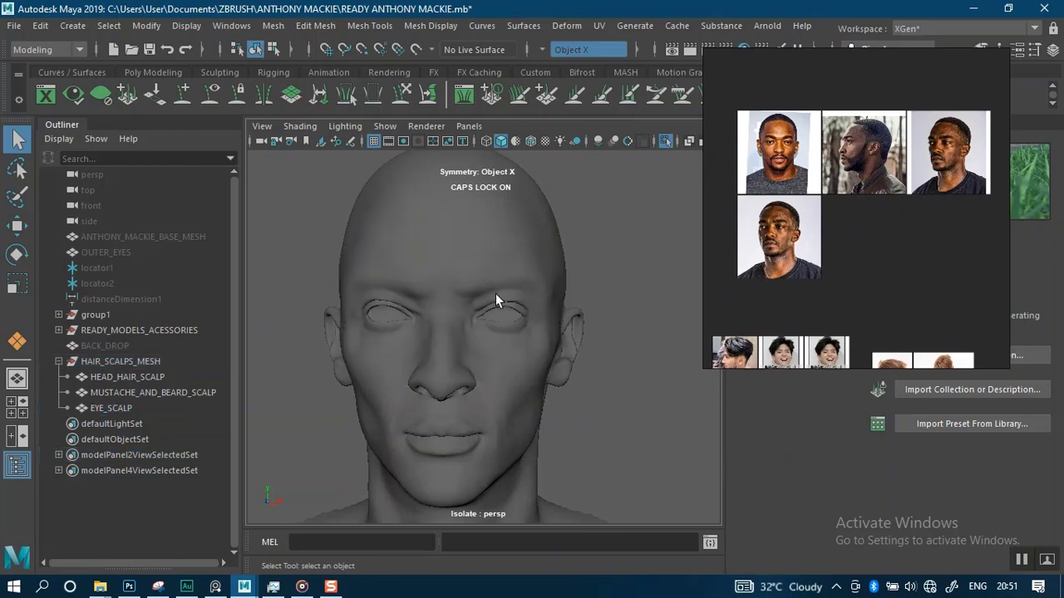
Expand the READY_MODELS_ACESSORIES and BODY groups in the outliner and select the HIGH_AFRICAN_MALE mesh
click(58, 361)
click(59, 330)
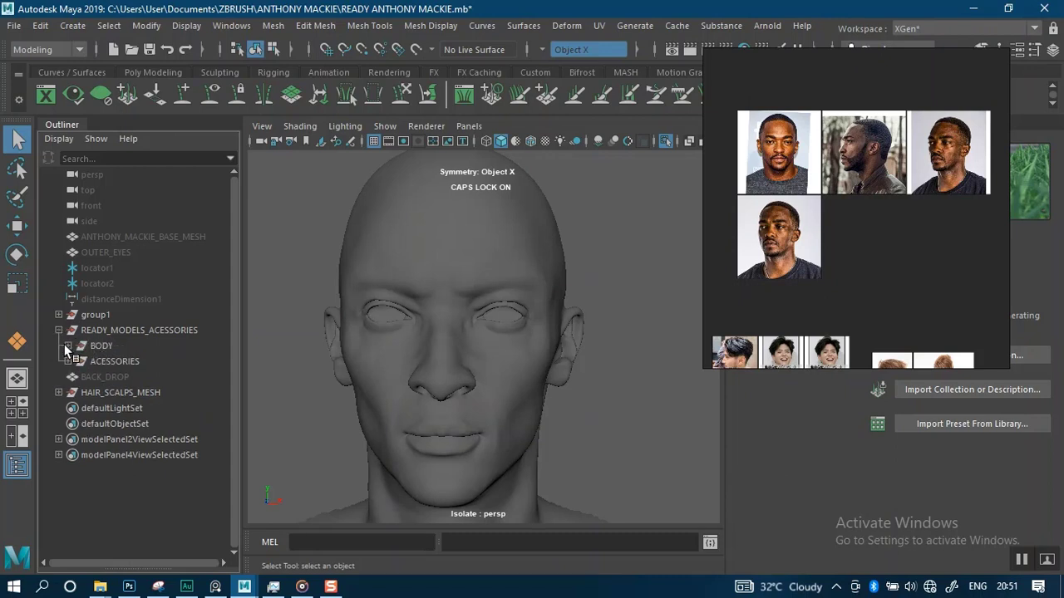
click(66, 345)
click(134, 407)
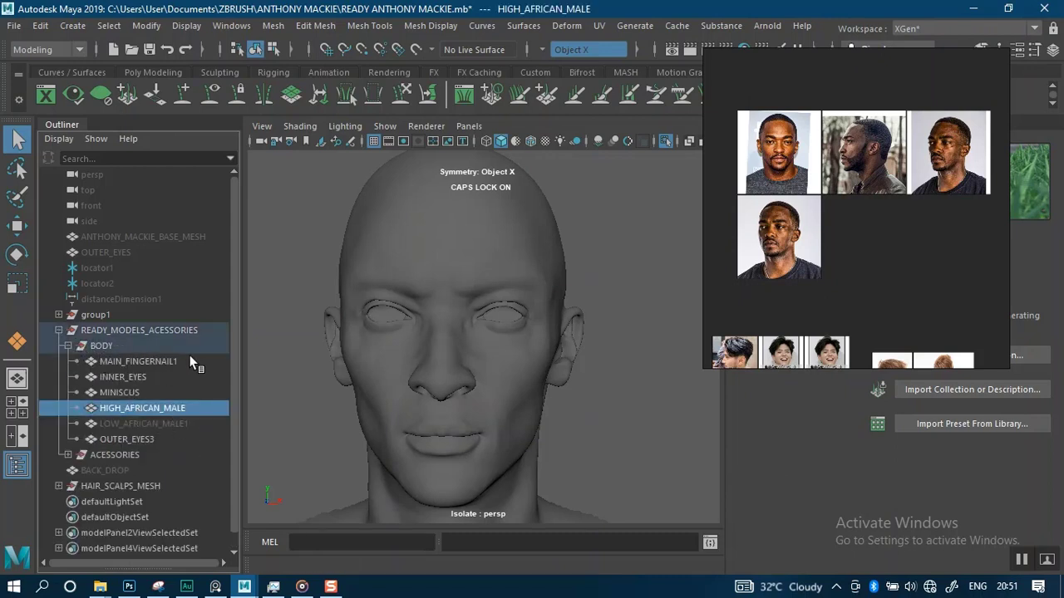
Exit the isolated view so the whole scene shows in the viewport
click(589, 353)
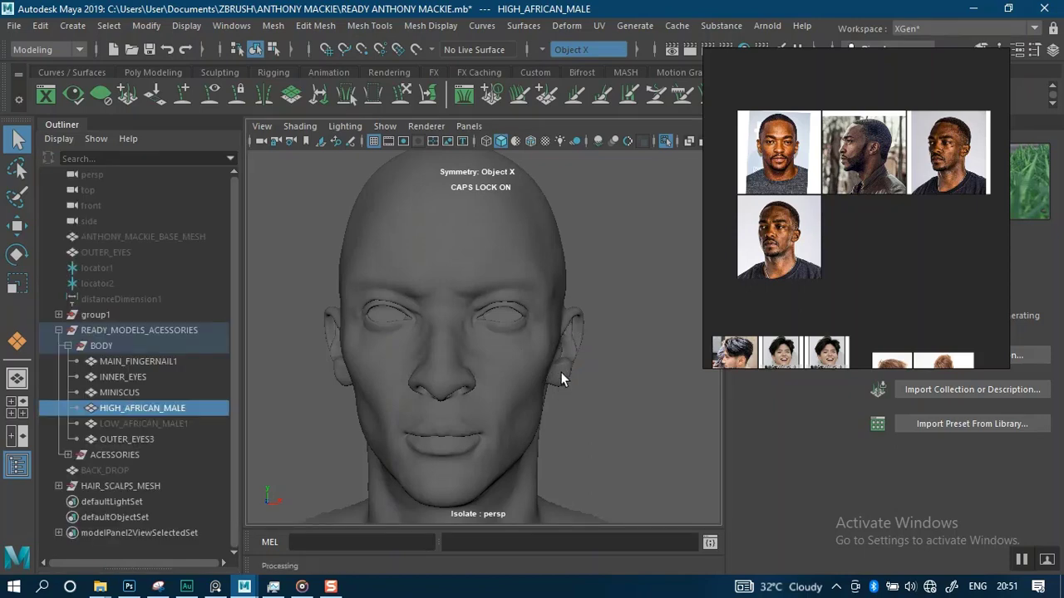
key(ctrl+1)
alt+right_drag(565, 375, 586, 397)
click(612, 342)
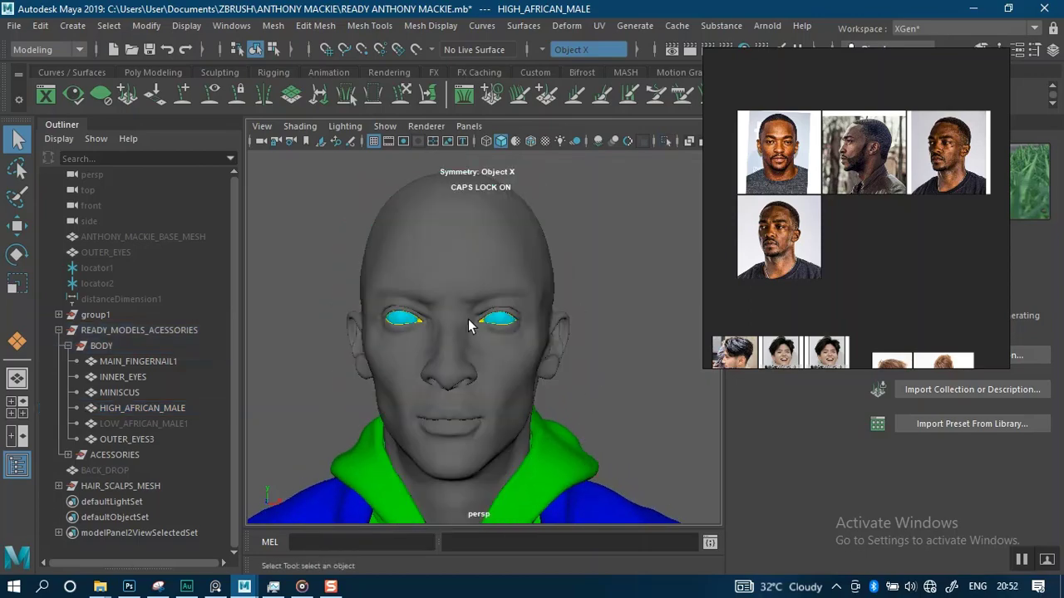
Select HIGH_AFRICAN_MALE, move the reference board aside, and open its AFRICA_MALE lambert material attributes
click(143, 407)
drag(843, 250, 178, 285)
click(924, 125)
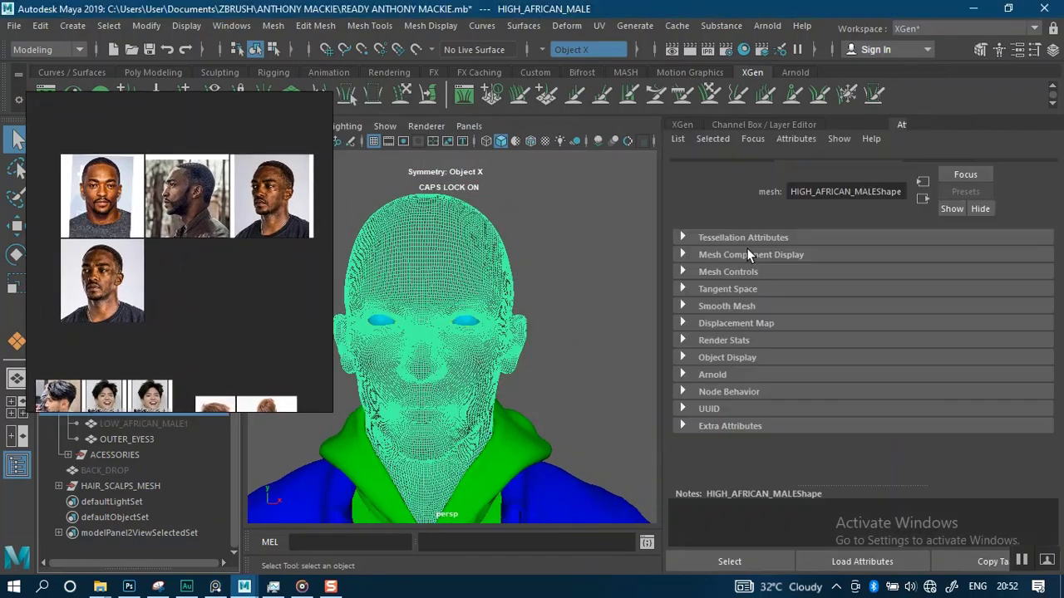
click(927, 167)
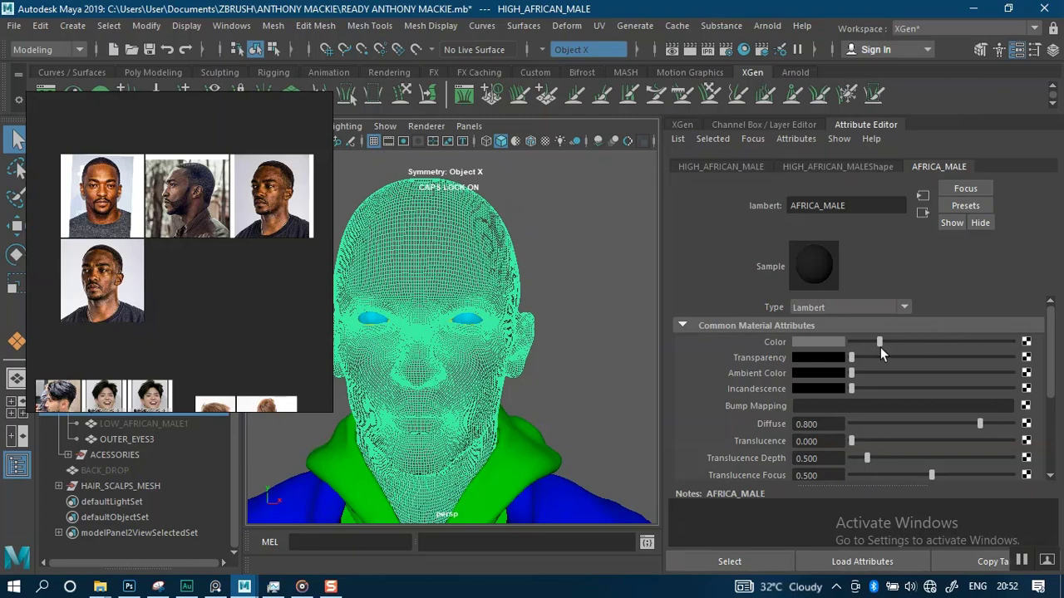
Set the AFRICA_MALE material Color to white and connect a File texture node to it
drag(885, 342, 1027, 349)
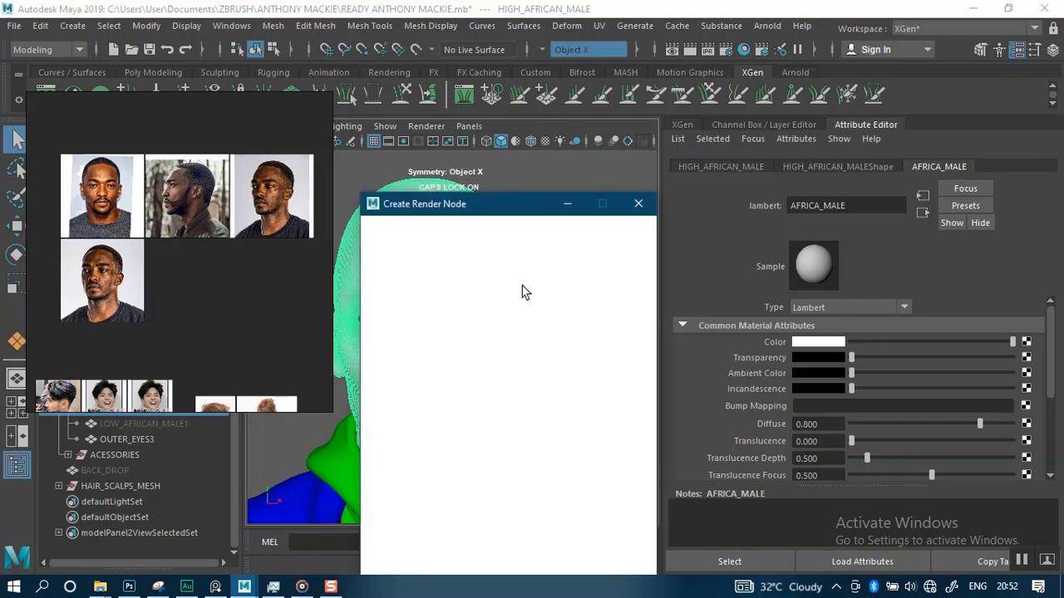
drag(506, 217, 663, 91)
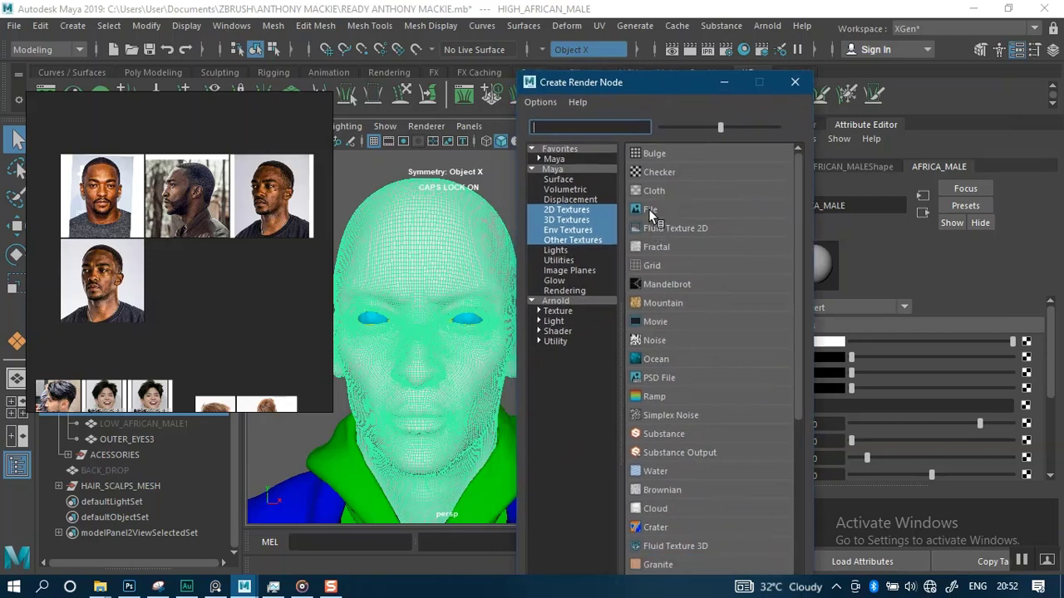
click(794, 81)
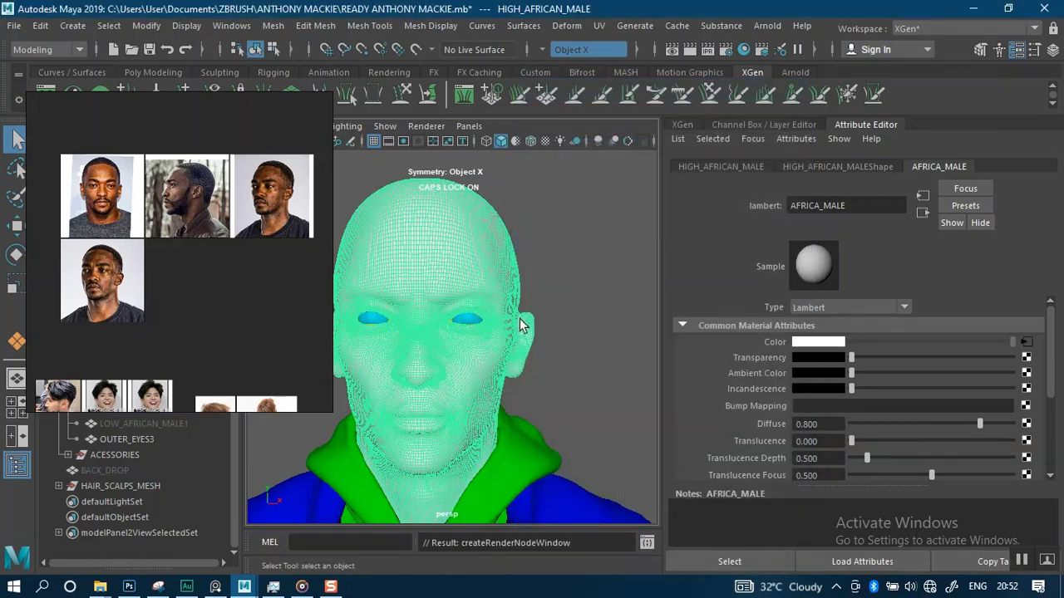
click(479, 404)
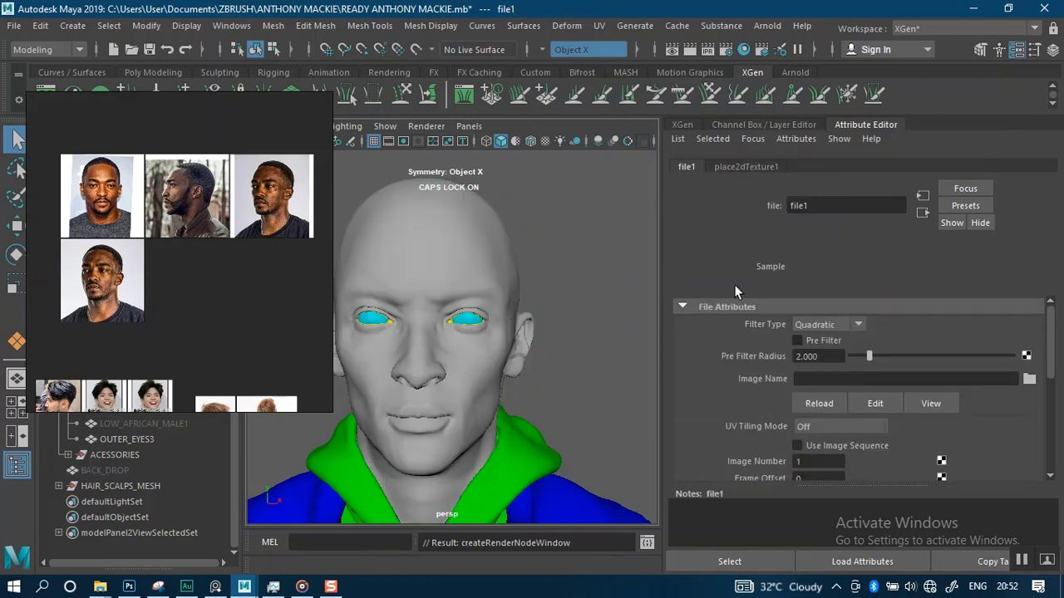
Load AFRICA_MALE_Base_Color.png from SP TEXTURES\AFRICAN MALE as the file texture image and save the scene
click(1030, 380)
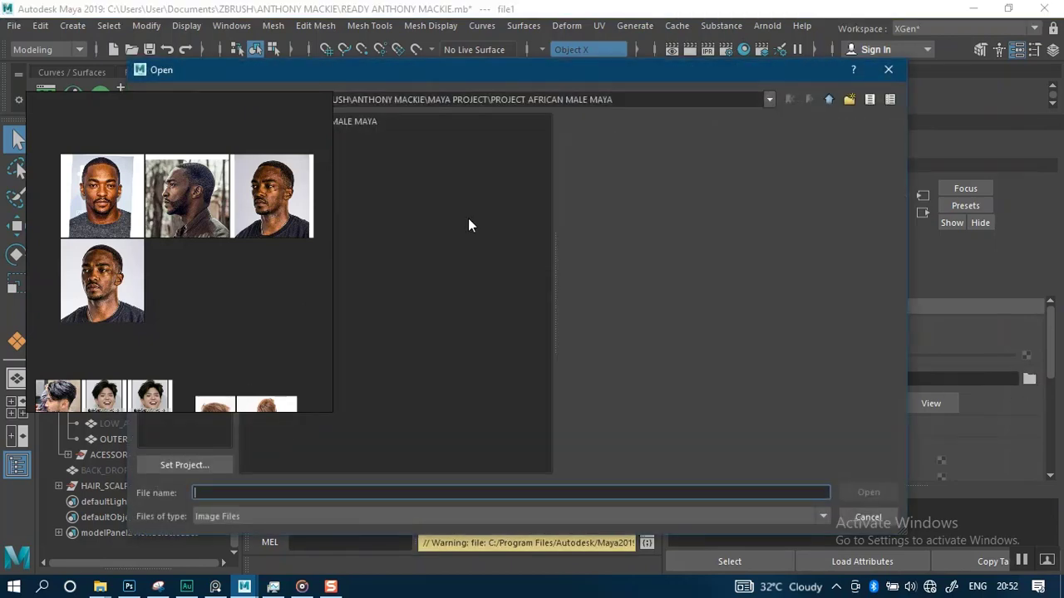
drag(439, 76, 599, 95)
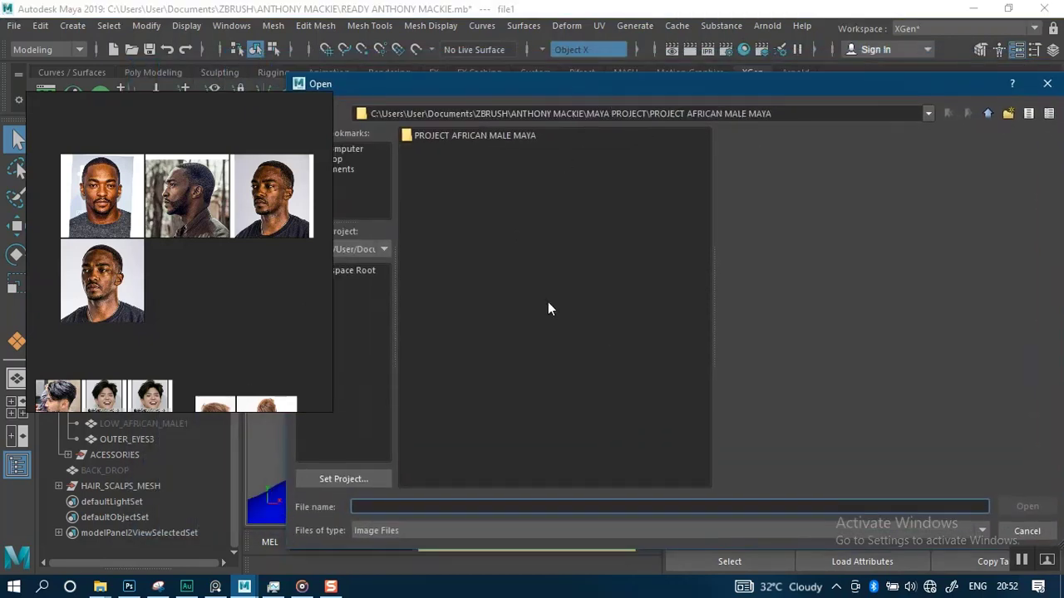
click(986, 114)
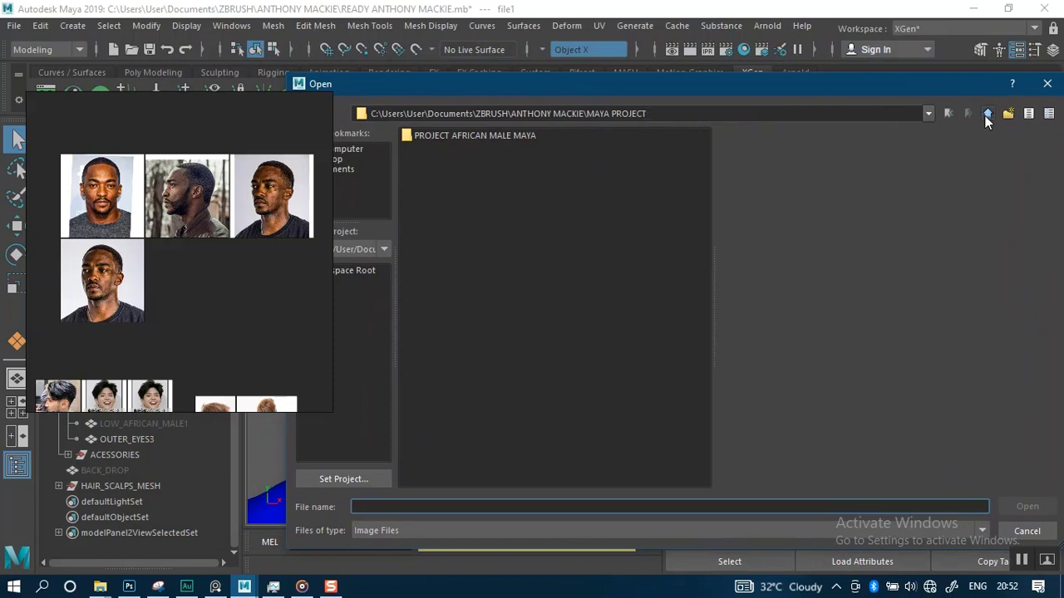
click(987, 114)
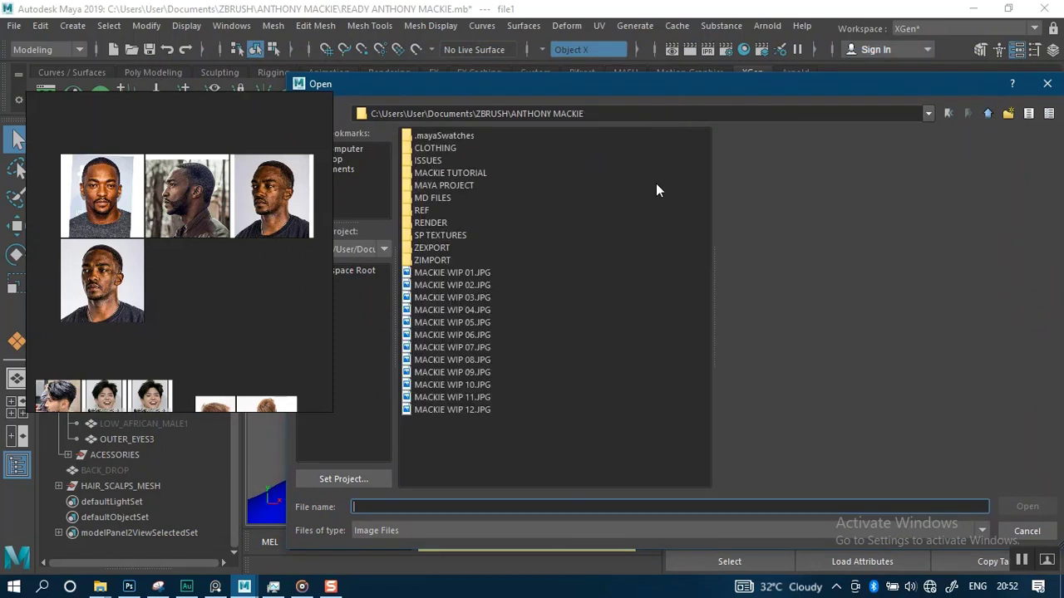
double_click(433, 237)
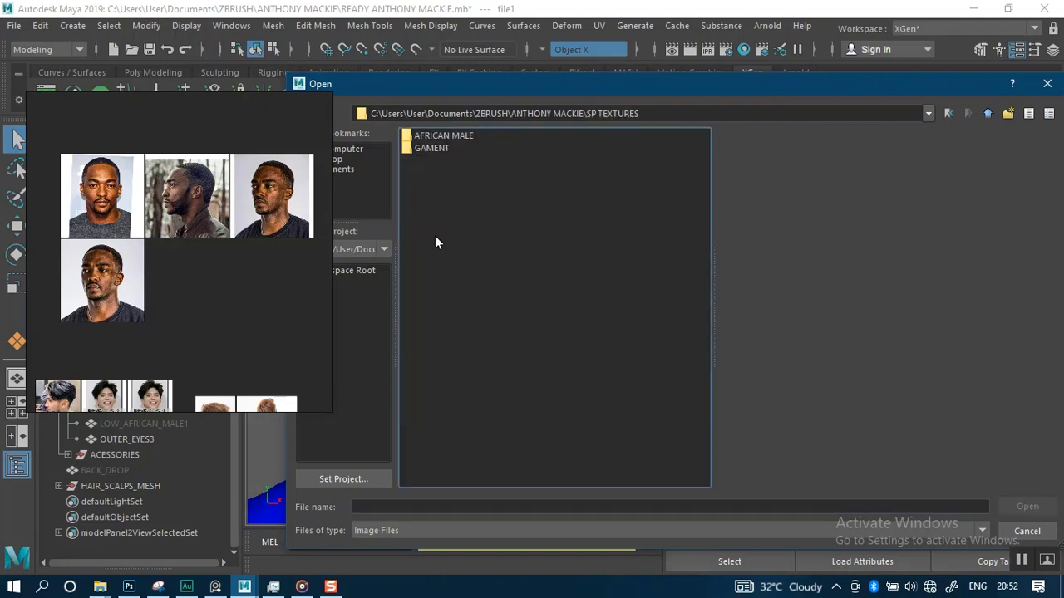
double_click(443, 134)
click(455, 136)
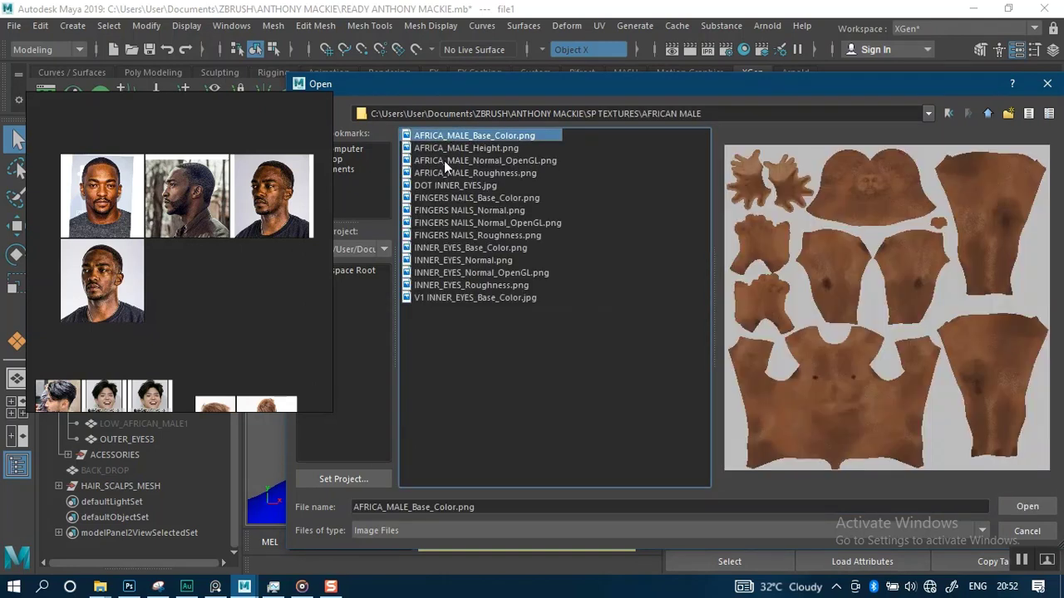
double_click(480, 135)
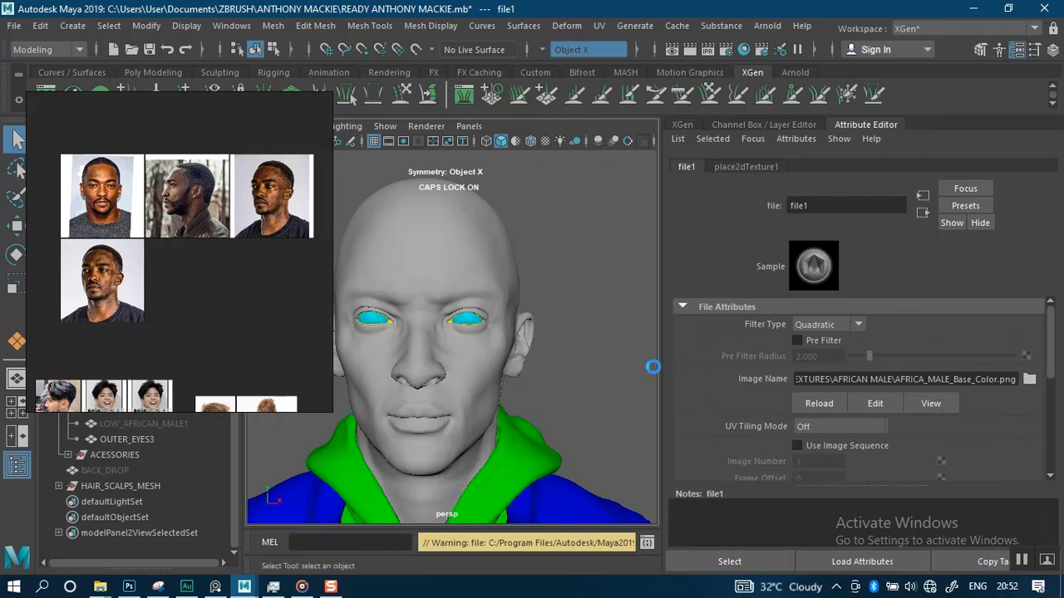
key(ctrl+s)
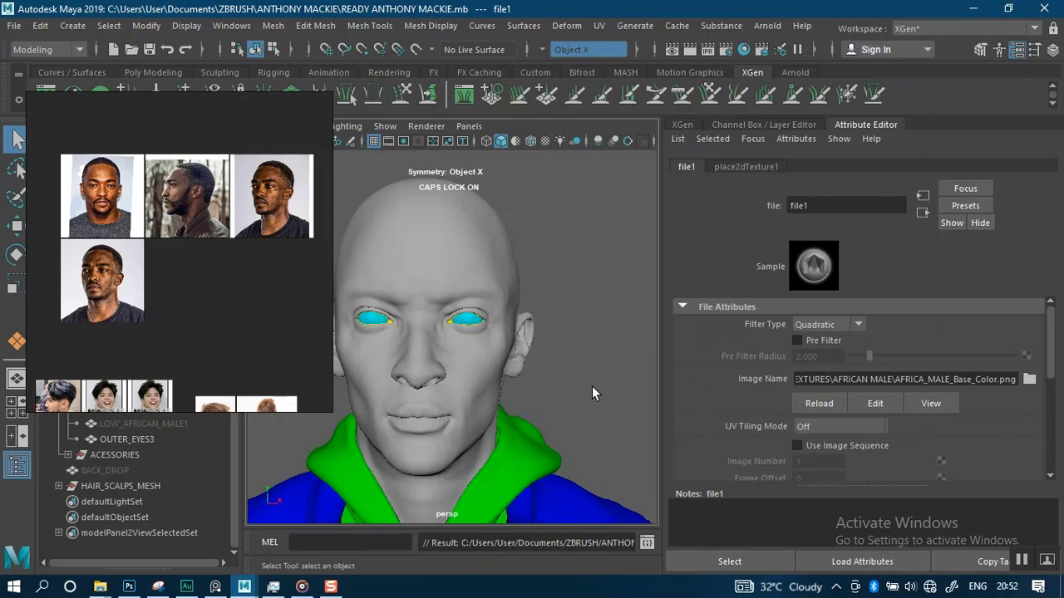
Switch the viewport to textured display
drag(1050, 370, 1049, 425)
scroll(929, 391, up, 2)
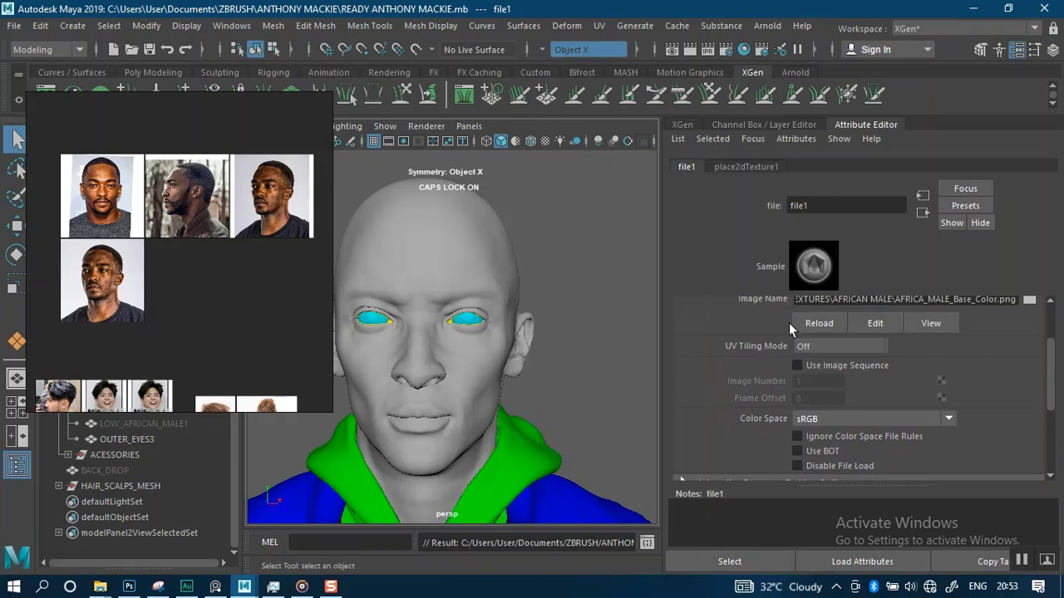
click(544, 140)
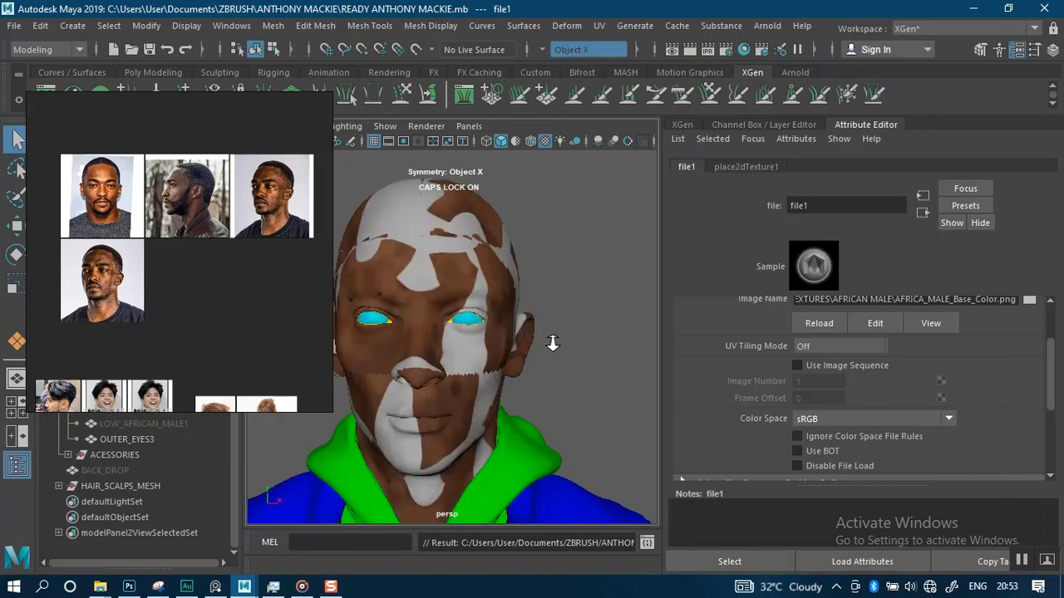
Move the reference board back and isolate the textured HIGH_AFRICAN_MALE mesh in the viewport
alt+right_drag(553, 343, 567, 387)
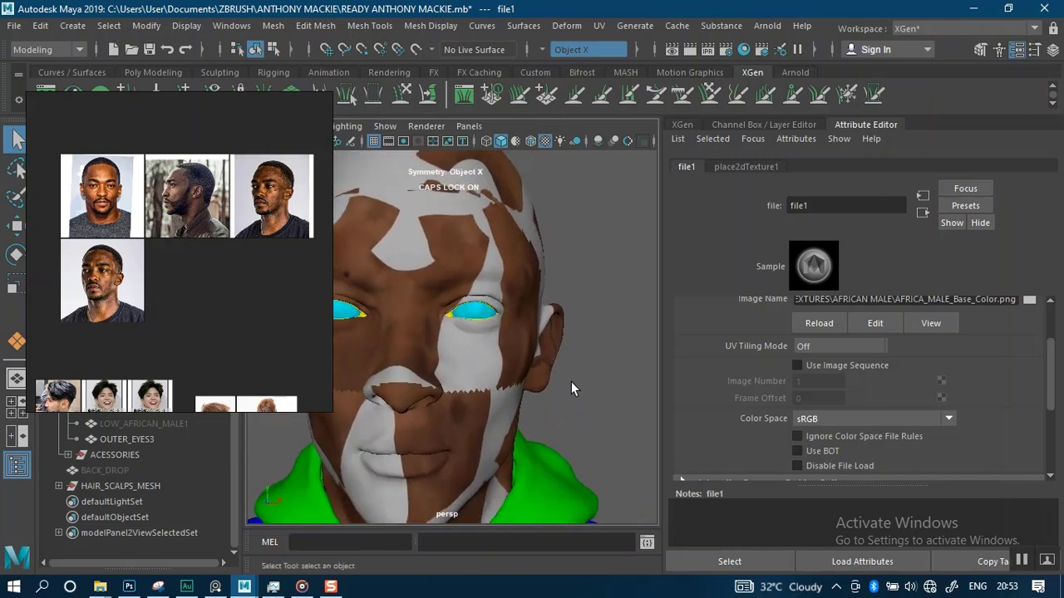
alt+drag(580, 388, 587, 341)
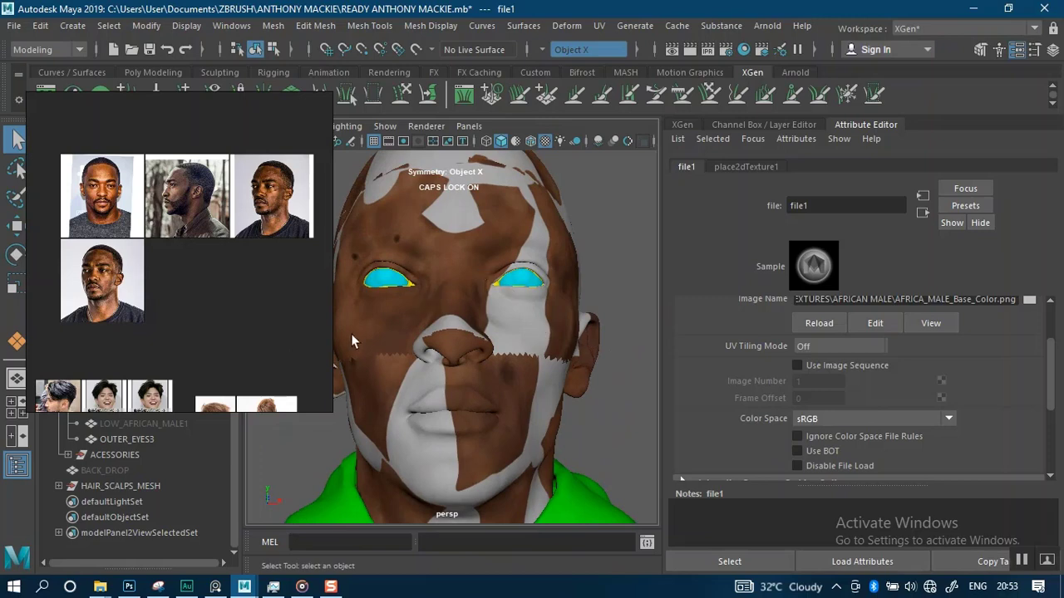
right_drag(209, 388, 832, 296)
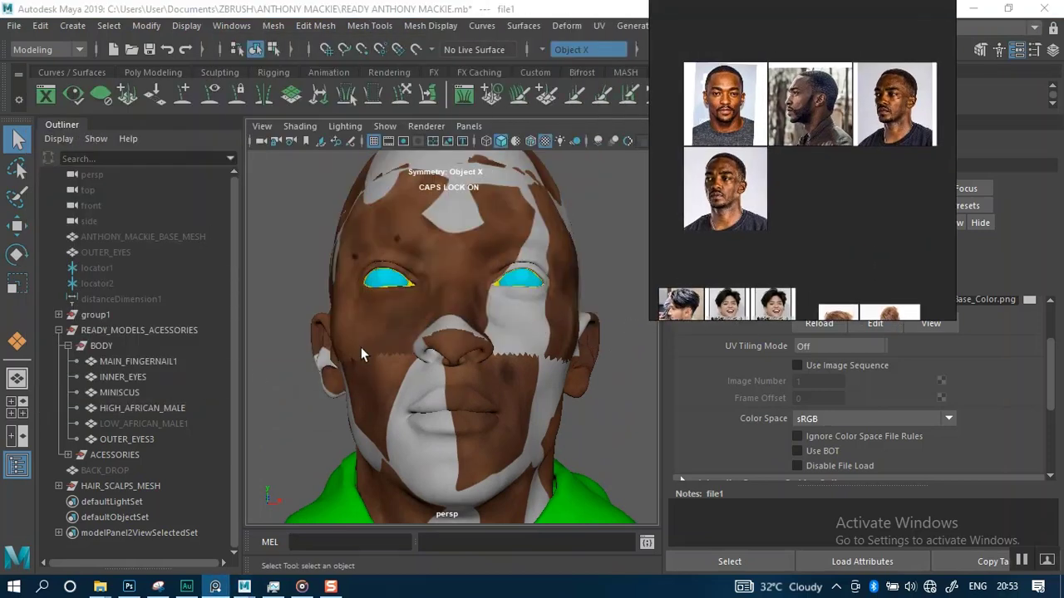
click(147, 407)
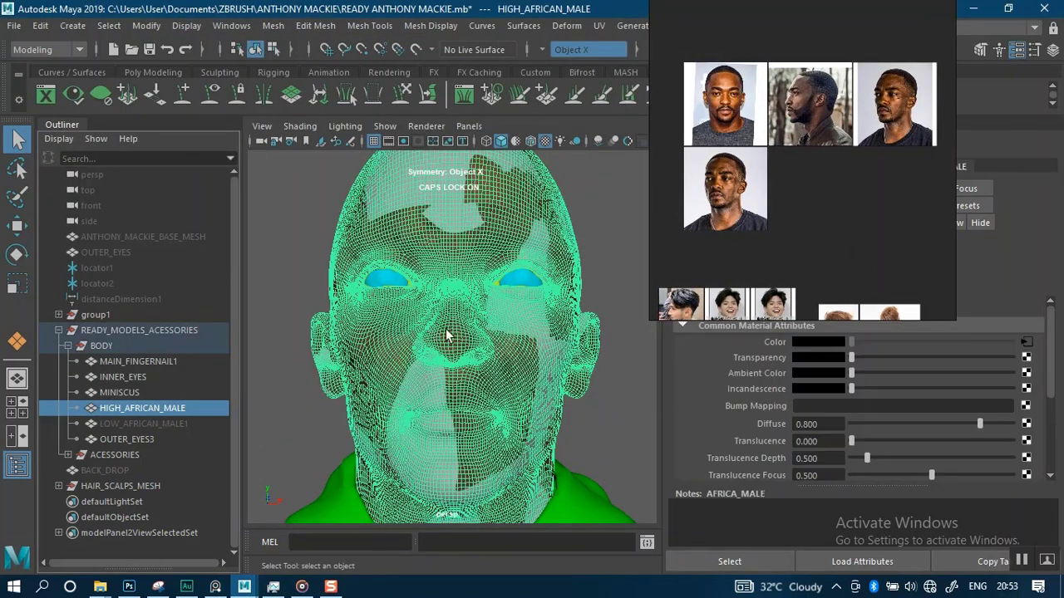
key(ctrl+1)
alt+right_drag(516, 358, 496, 276)
click(582, 285)
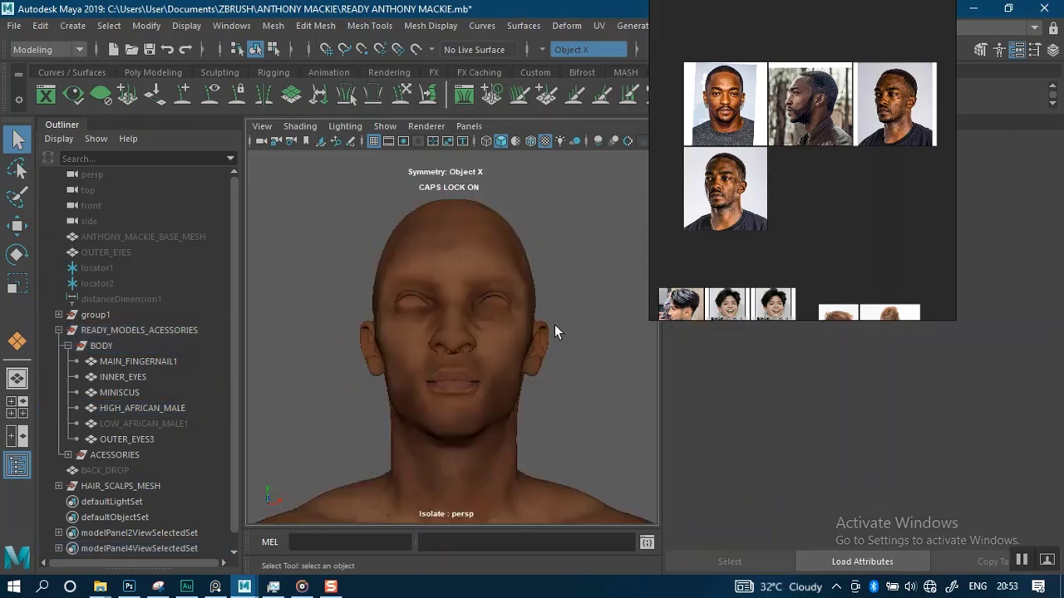
Orbit around the head to examine the applied skin texture
alt+drag(554, 324, 563, 342)
alt+right_drag(557, 313, 561, 399)
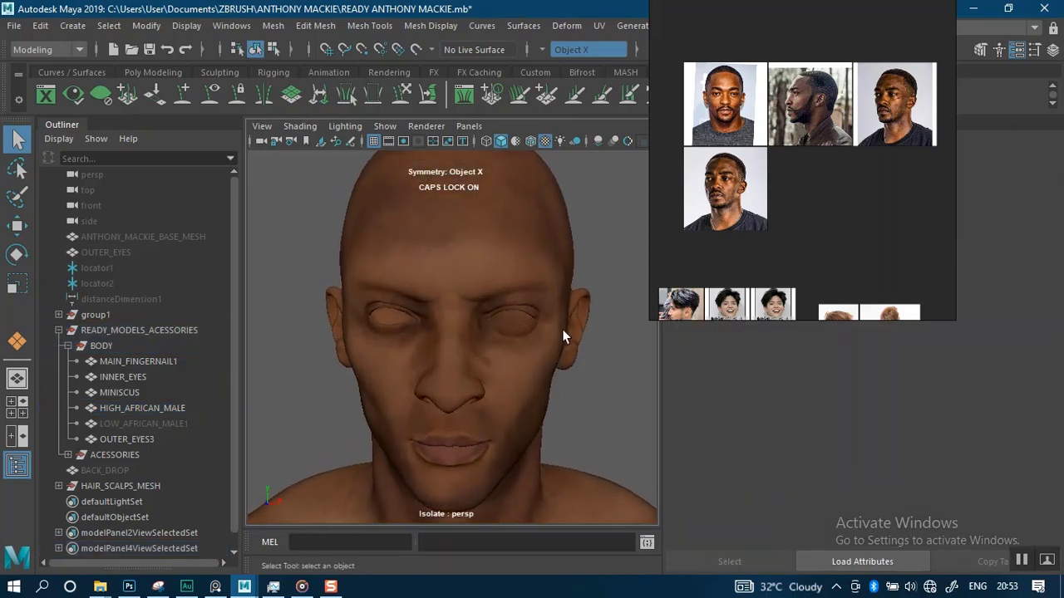
alt+drag(563, 335, 543, 322)
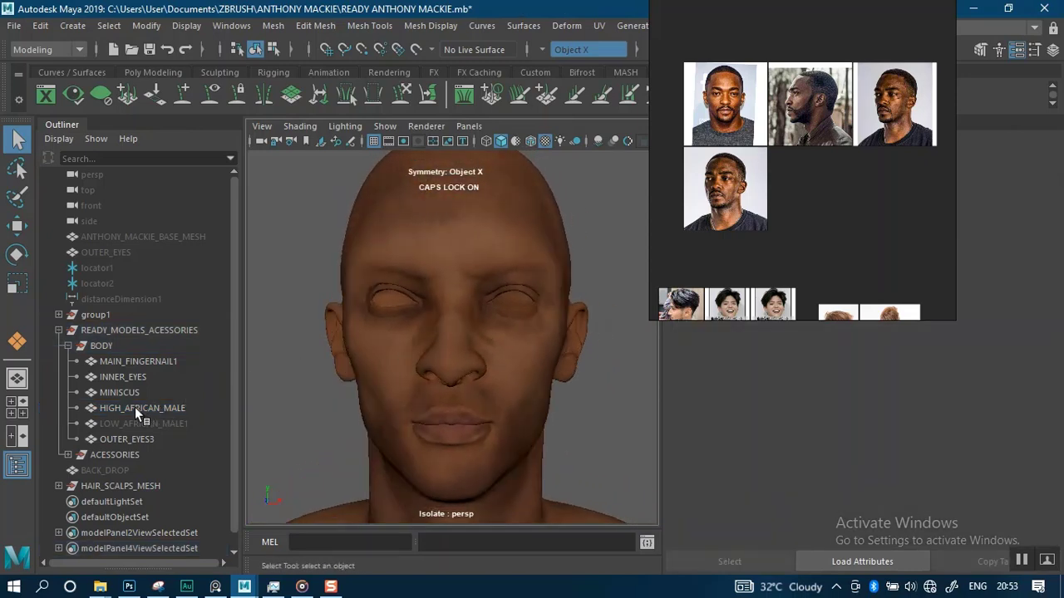
alt+right_drag(552, 279, 533, 329)
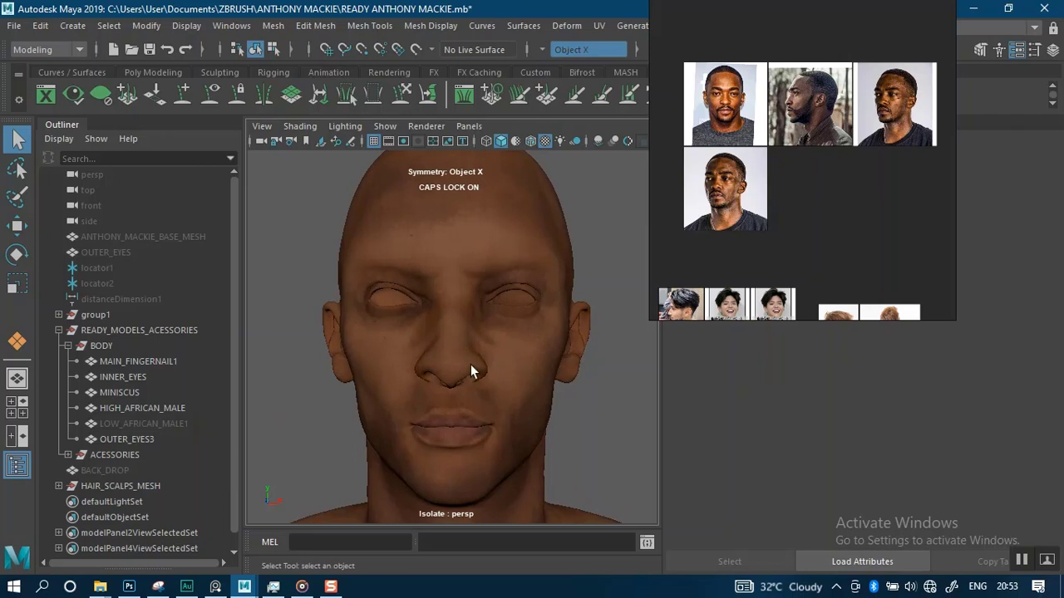
alt+drag(483, 325, 497, 384)
alt+middle_drag(493, 416, 503, 304)
alt+right_drag(503, 305, 521, 399)
alt+drag(522, 399, 576, 366)
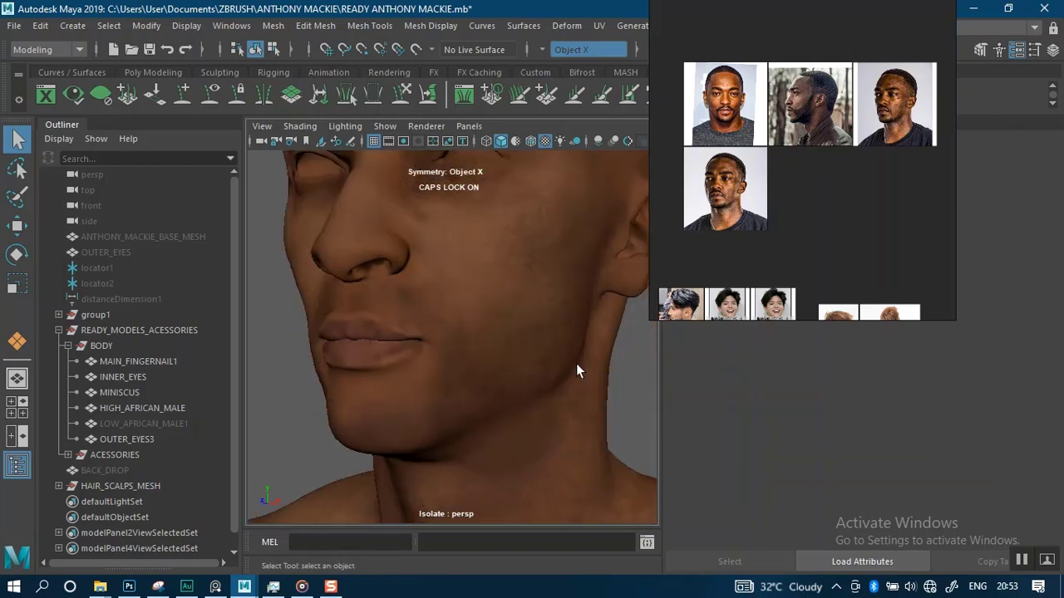
alt+right_drag(576, 366, 496, 378)
alt+middle_drag(496, 378, 491, 431)
alt+drag(491, 431, 448, 249)
Turn modeling symmetry off
click(551, 51)
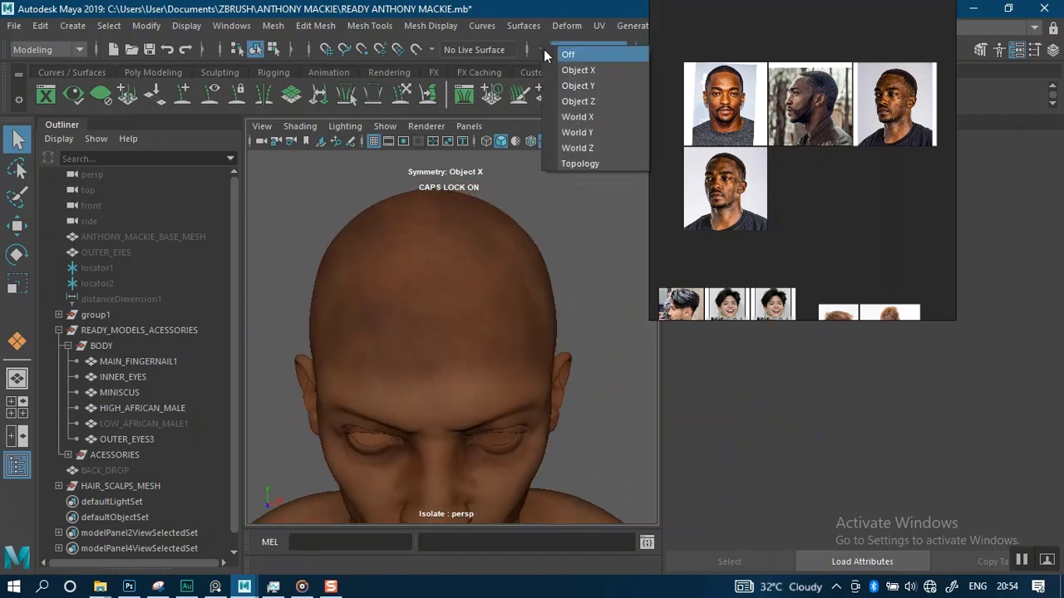
click(559, 54)
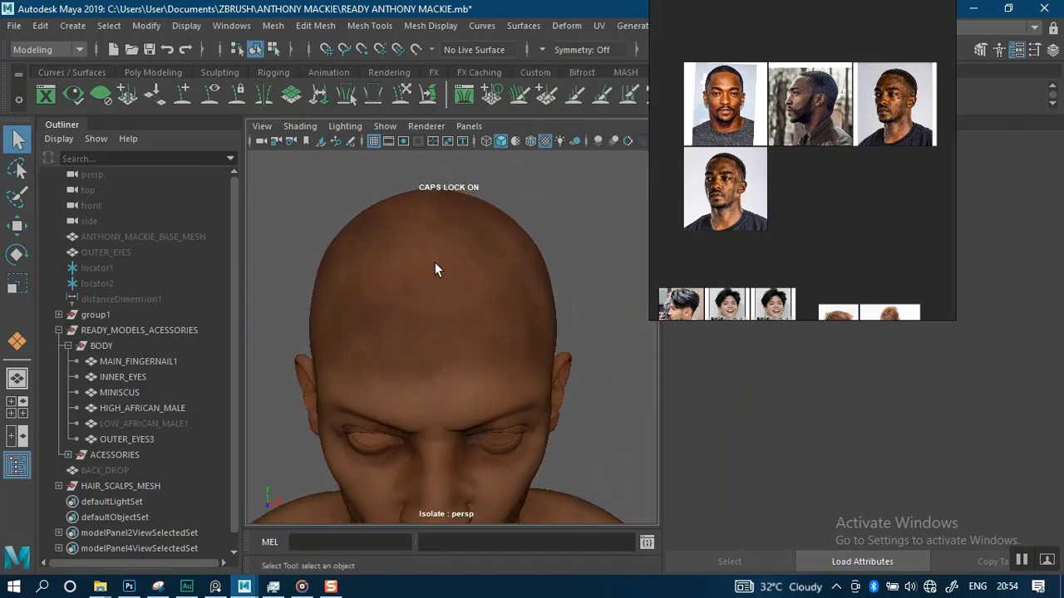
alt+drag(457, 333, 447, 289)
alt+right_drag(449, 255, 445, 337)
alt+drag(445, 337, 444, 306)
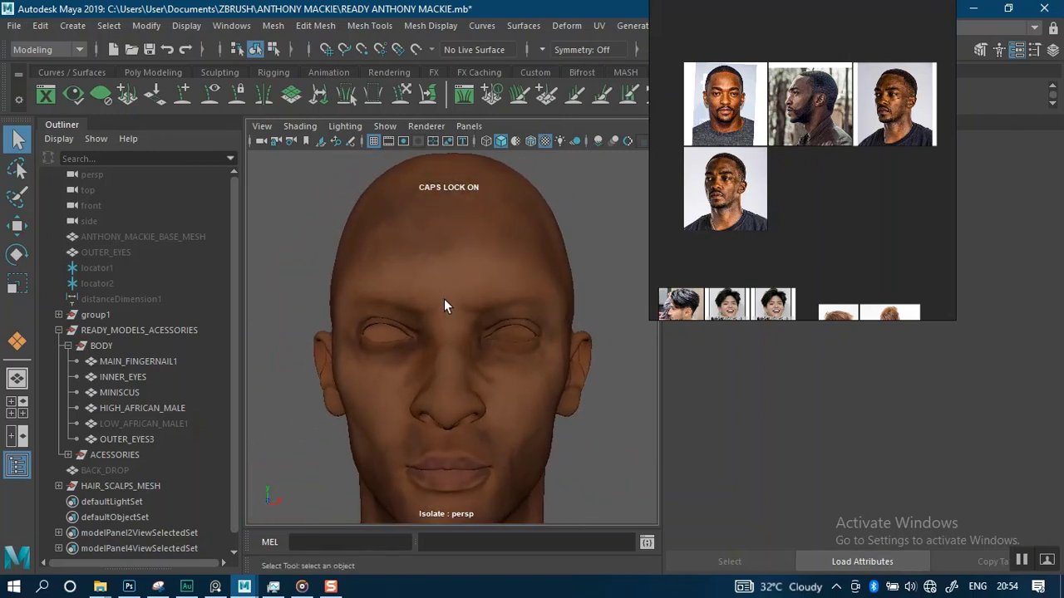
alt+drag(335, 326, 277, 398)
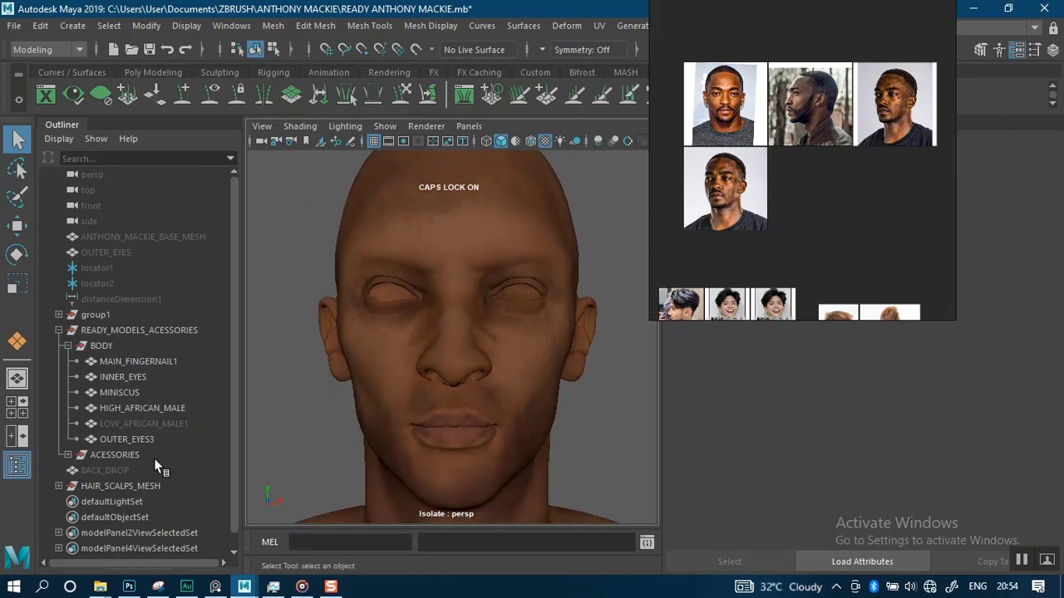
Expand the HAIR_SCALPS_MESH group in the outliner to show its scalp meshes
click(58, 486)
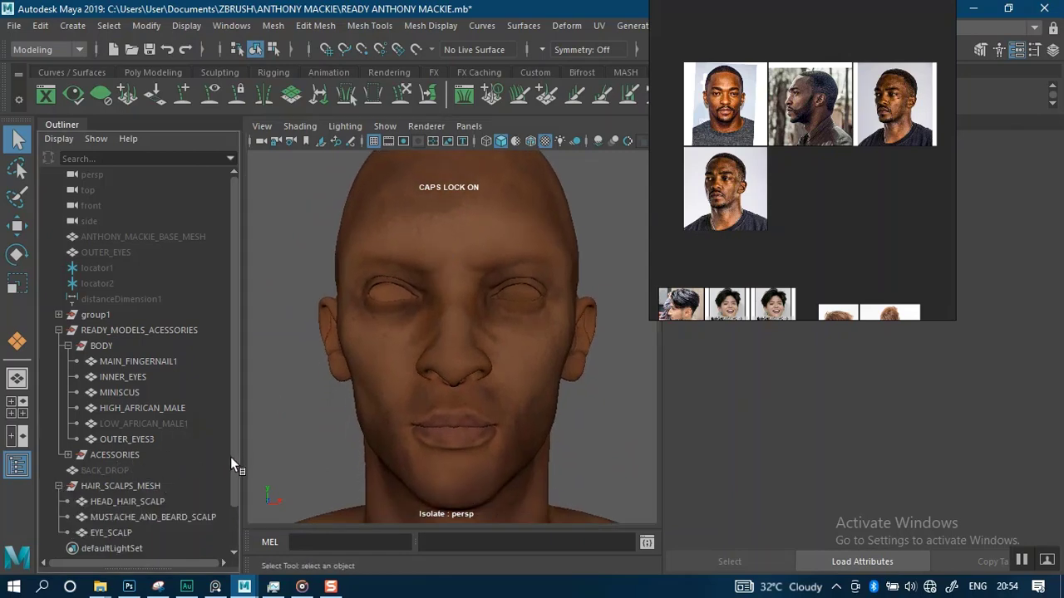
scroll(233, 465, down, 2)
alt+right_drag(542, 364, 537, 282)
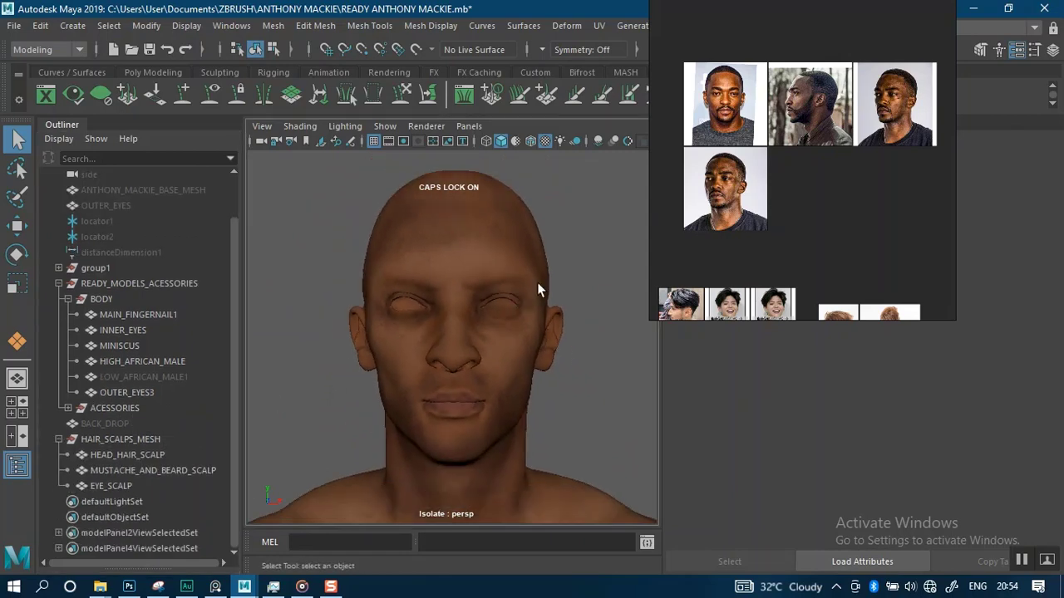
Select the head hair scalp and turn off viewport isolation to show all scene objects
click(109, 455)
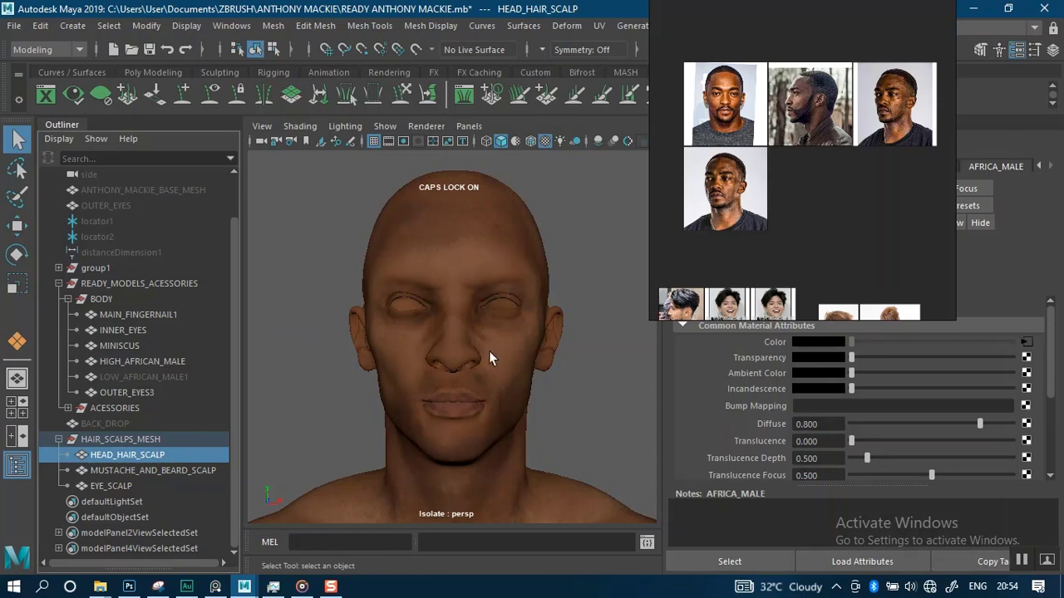
key(1)
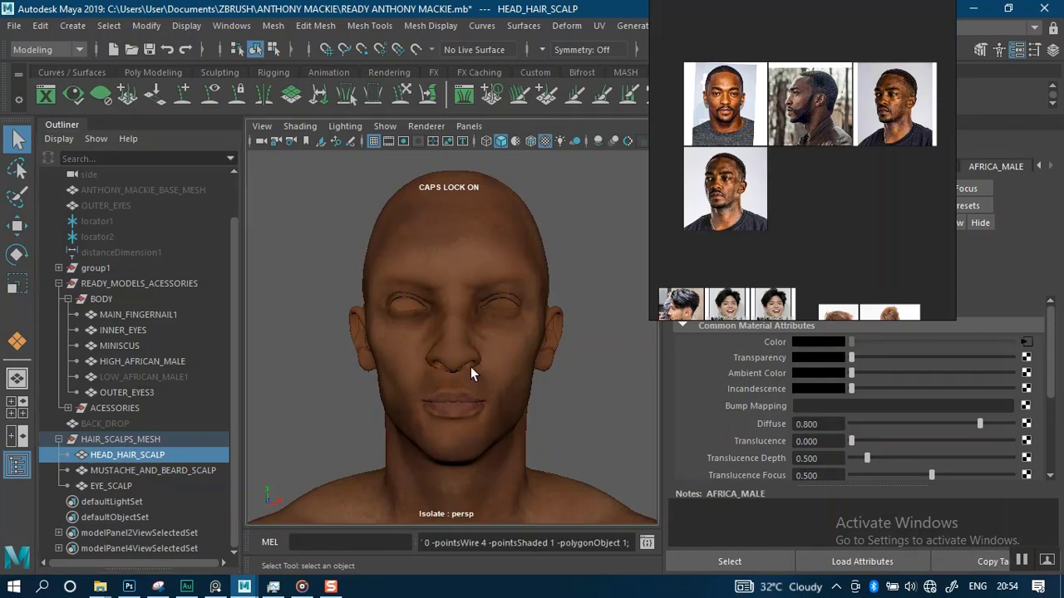
scroll(503, 372, up, 2)
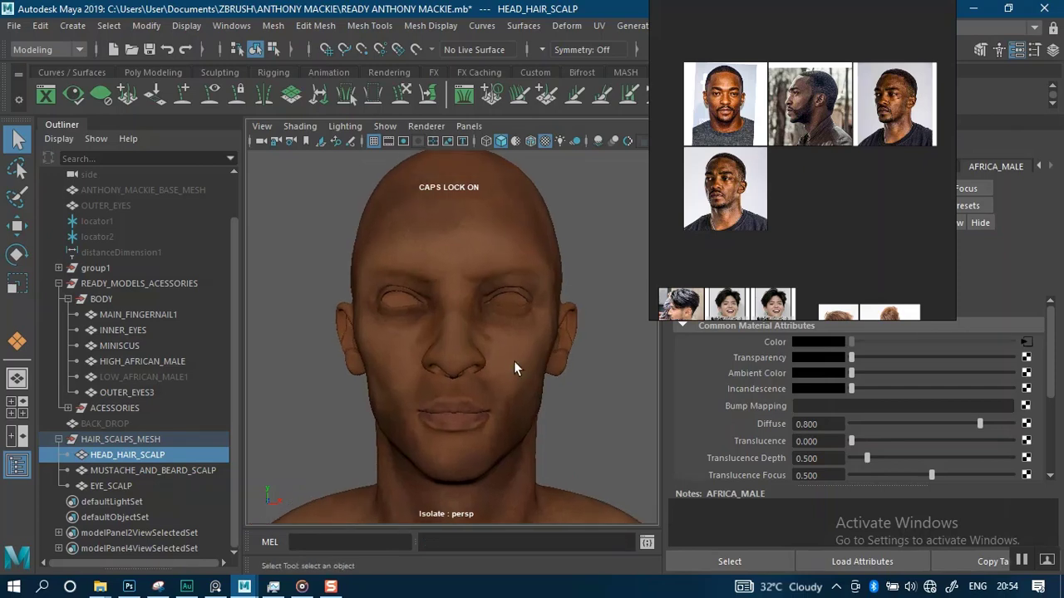
scroll(517, 351, down, 3)
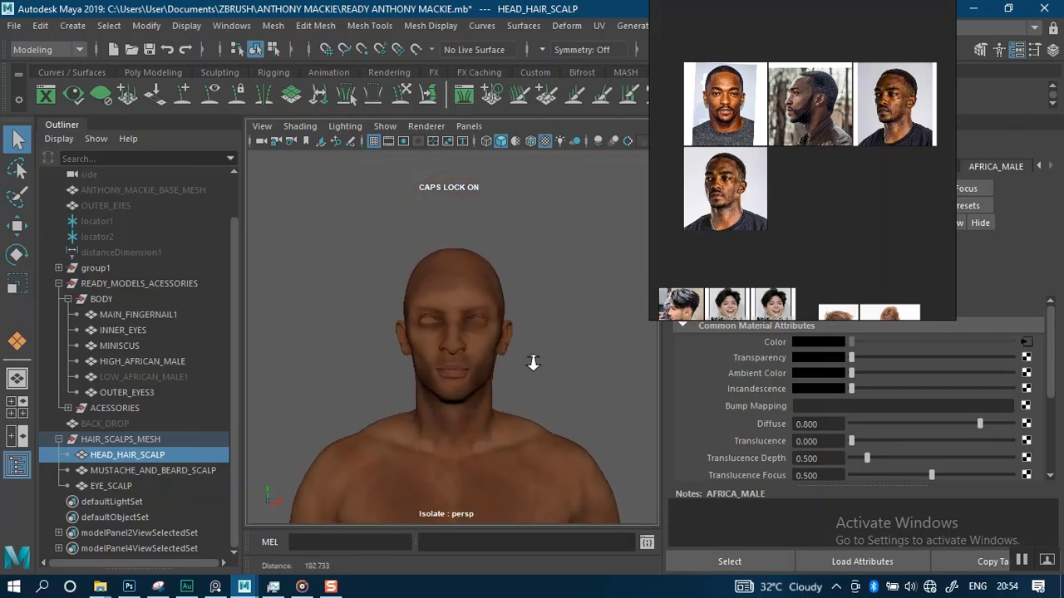
key(ctrl+1)
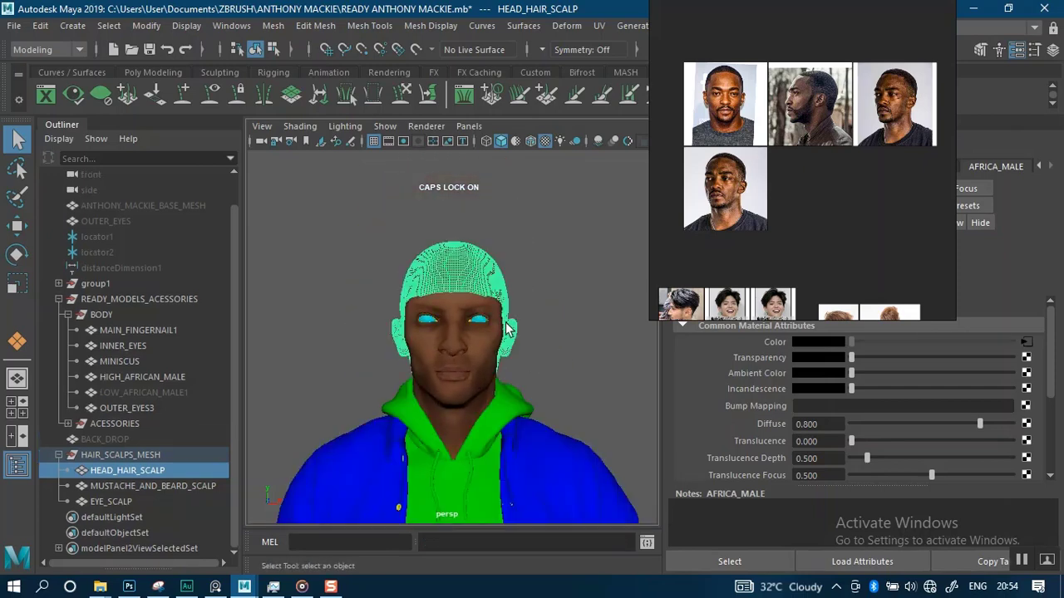
alt+drag(529, 313, 539, 332)
scroll(539, 331, up, 3)
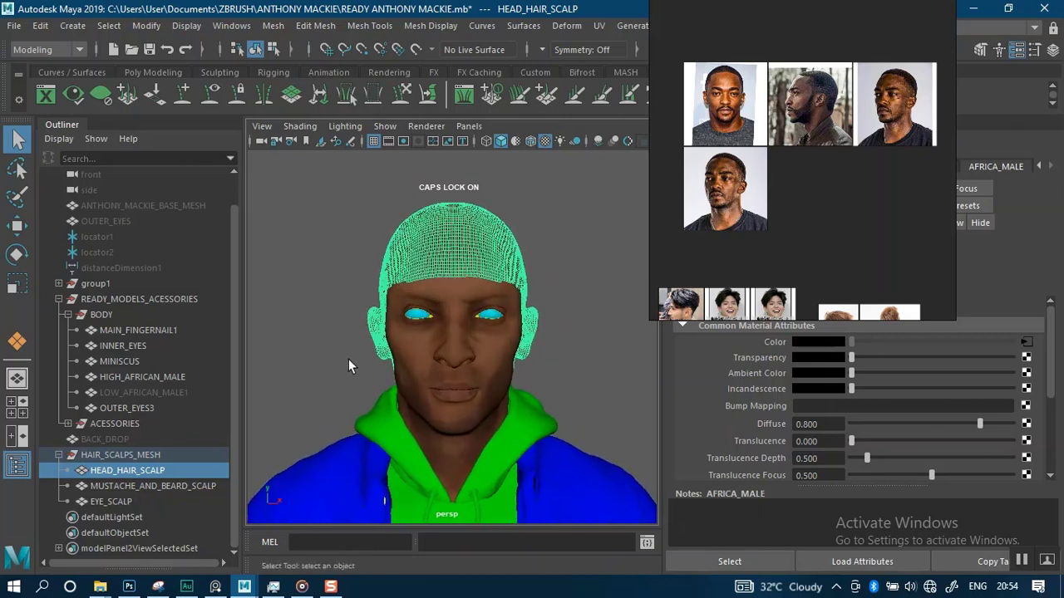
Hide the fingernail, inner eyes, miniscus, outer eyes and accessories objects
click(117, 331)
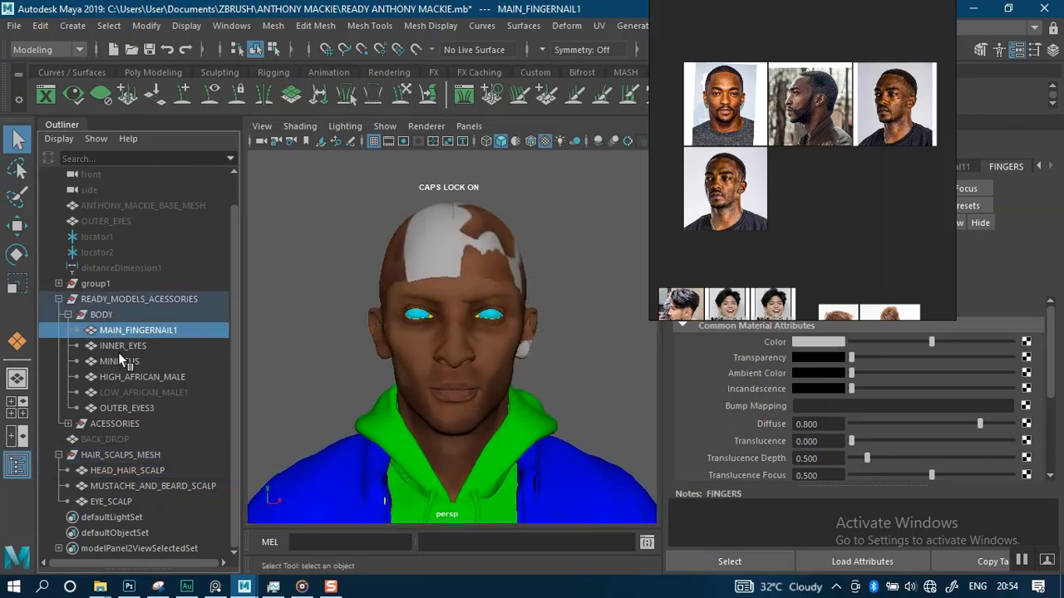
shift+click(116, 360)
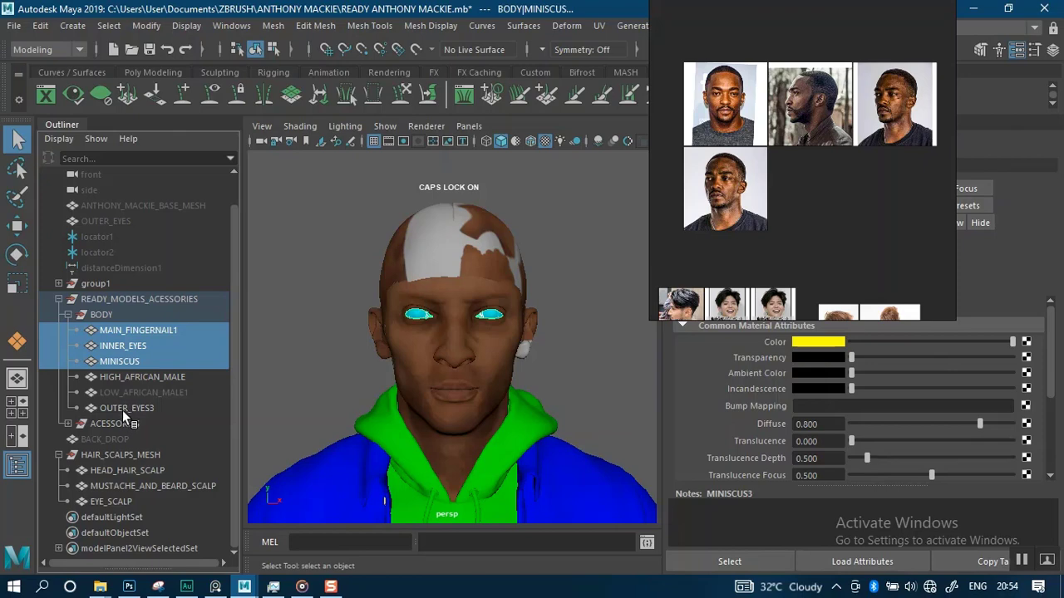
ctrl+click(124, 409)
ctrl+click(117, 423)
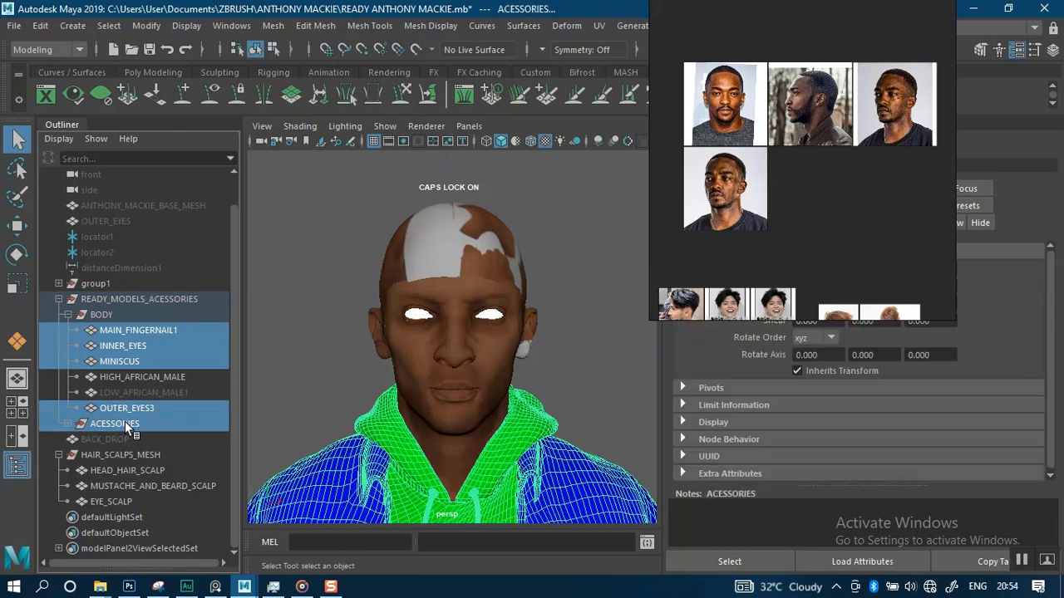
key(ctrl+h)
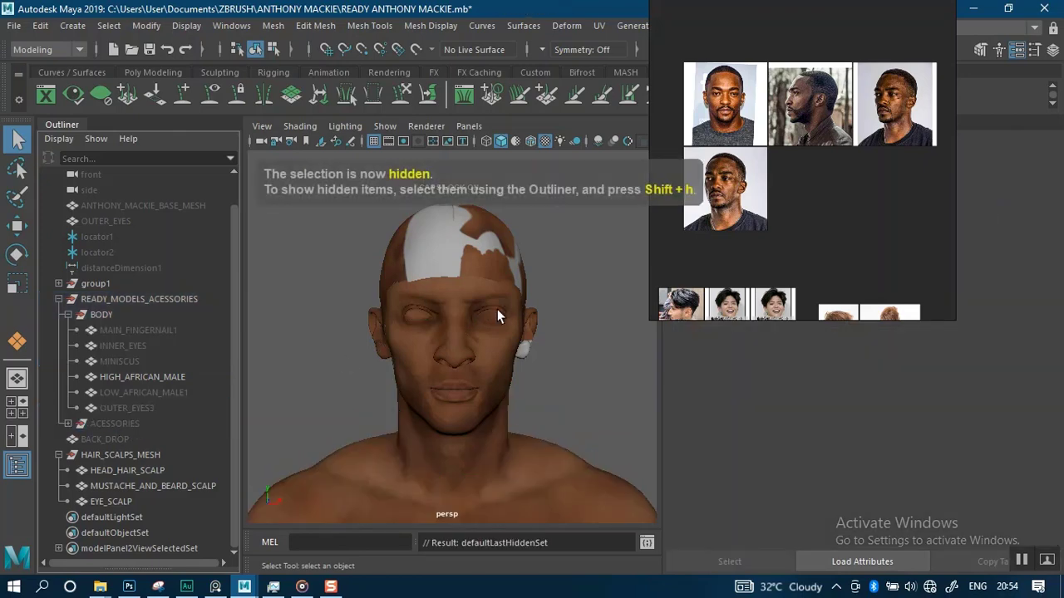
Orbit around the head and select the eye scalp and head hair scalp to inspect them
alt+right_drag(574, 316, 575, 381)
alt+drag(589, 302, 527, 332)
key(Caps_Lock)
alt+drag(401, 327, 428, 308)
click(507, 246)
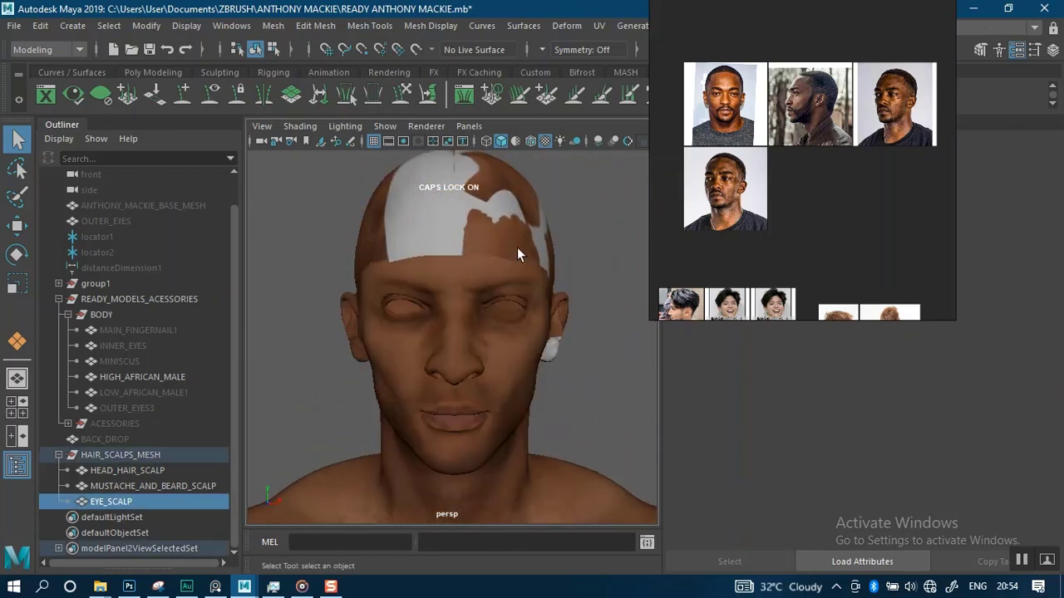
click(481, 185)
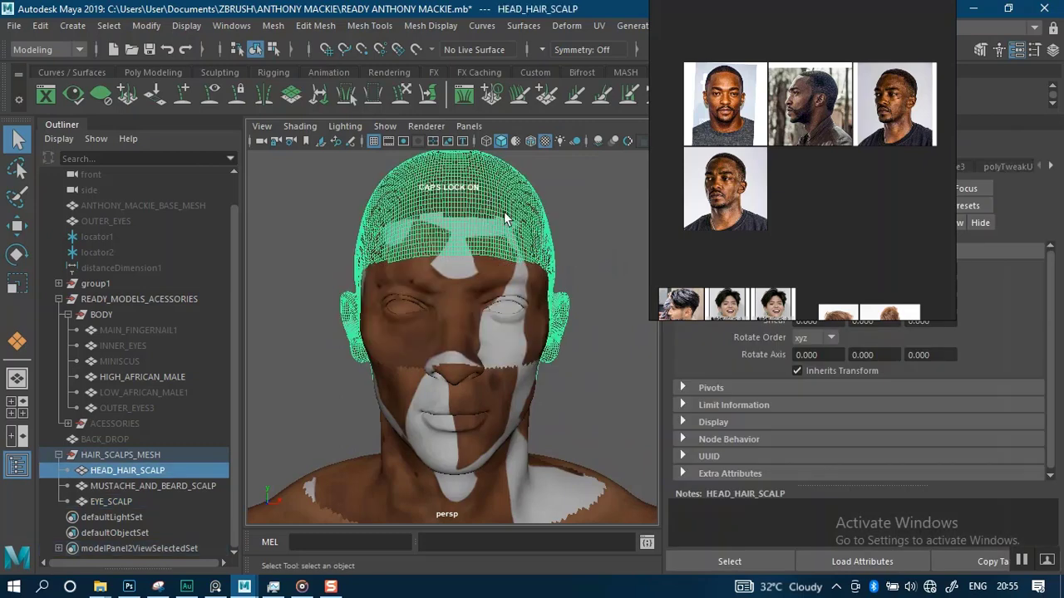
Reposition the reference board and switch the shelf to Poly Modeling
drag(835, 241, 274, 258)
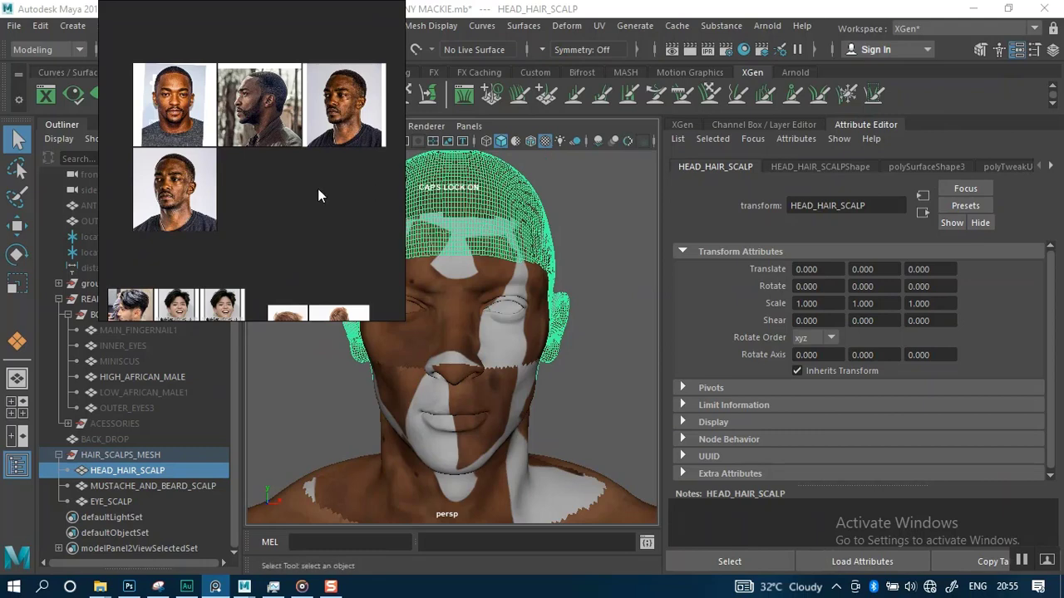
drag(319, 190, 269, 314)
click(172, 76)
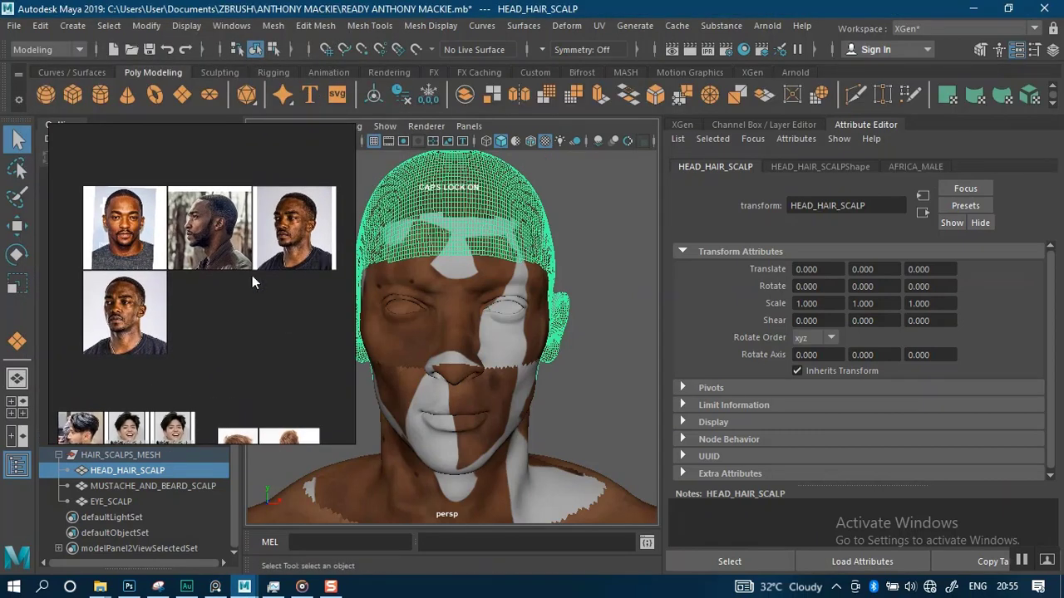
drag(252, 275, 897, 140)
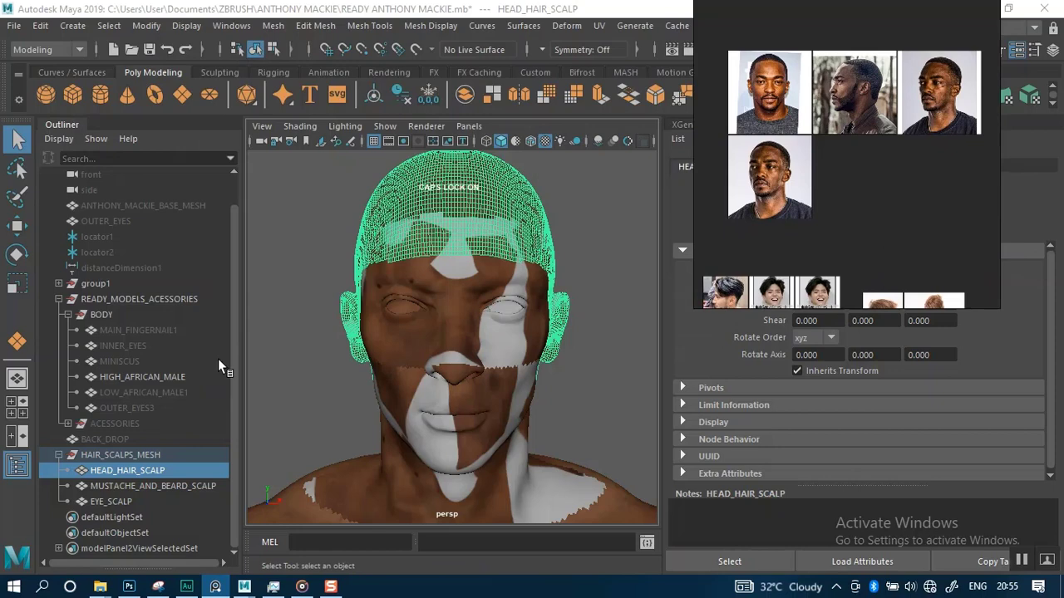
shift+click(116, 502)
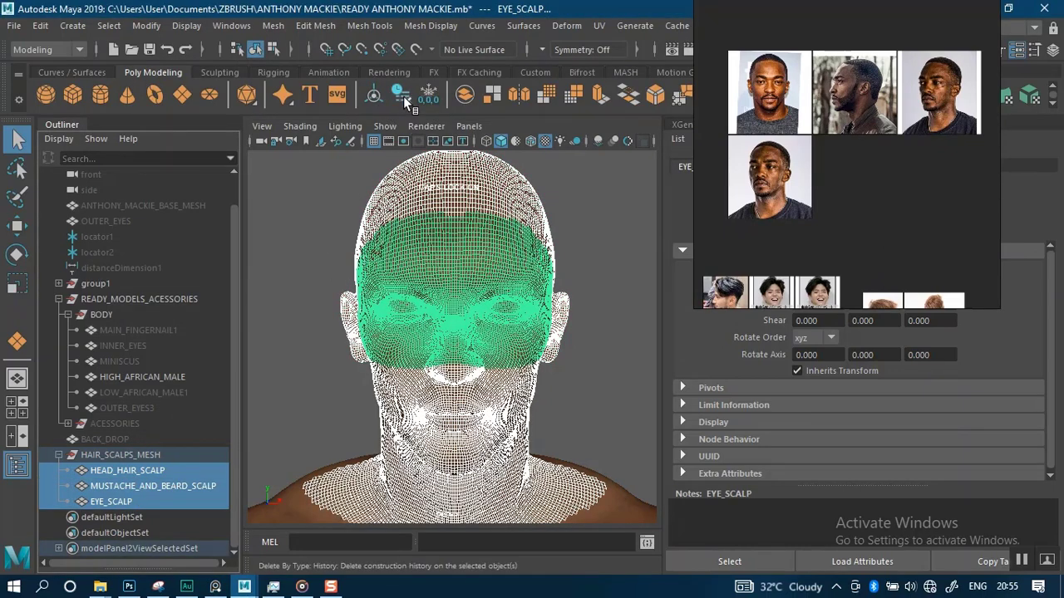
drag(780, 148, 74, 240)
click(573, 208)
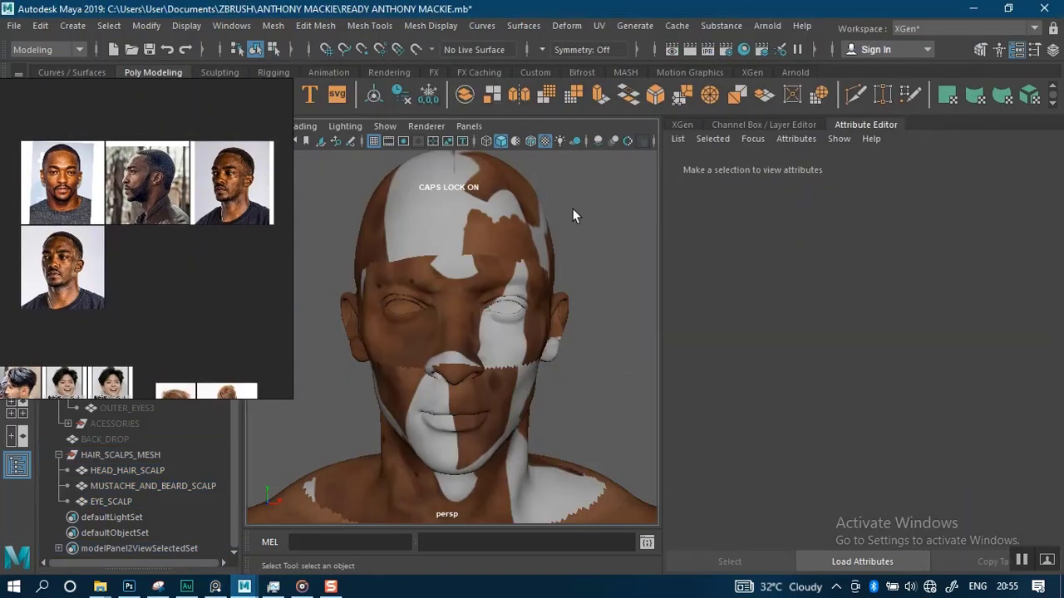
Assign a new Lambert material to the head hair scalp mesh
click(516, 244)
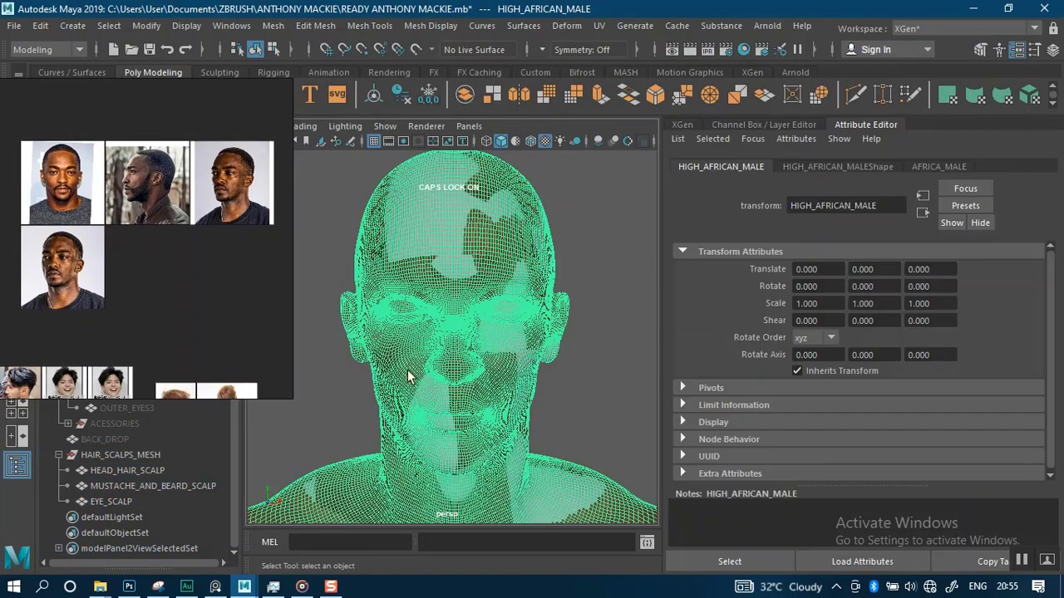
click(187, 472)
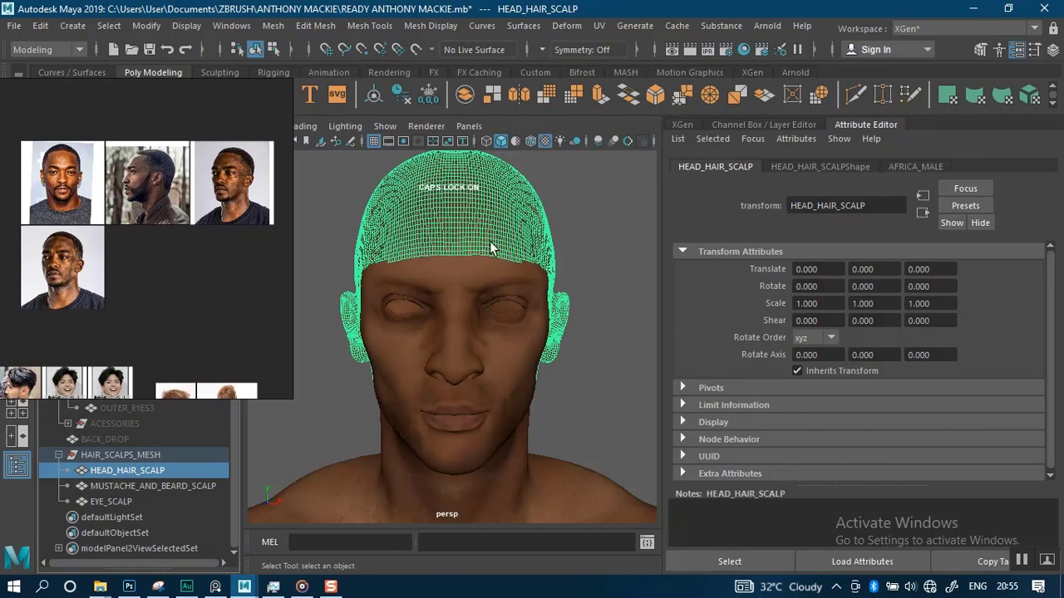
right_drag(486, 237, 614, 470)
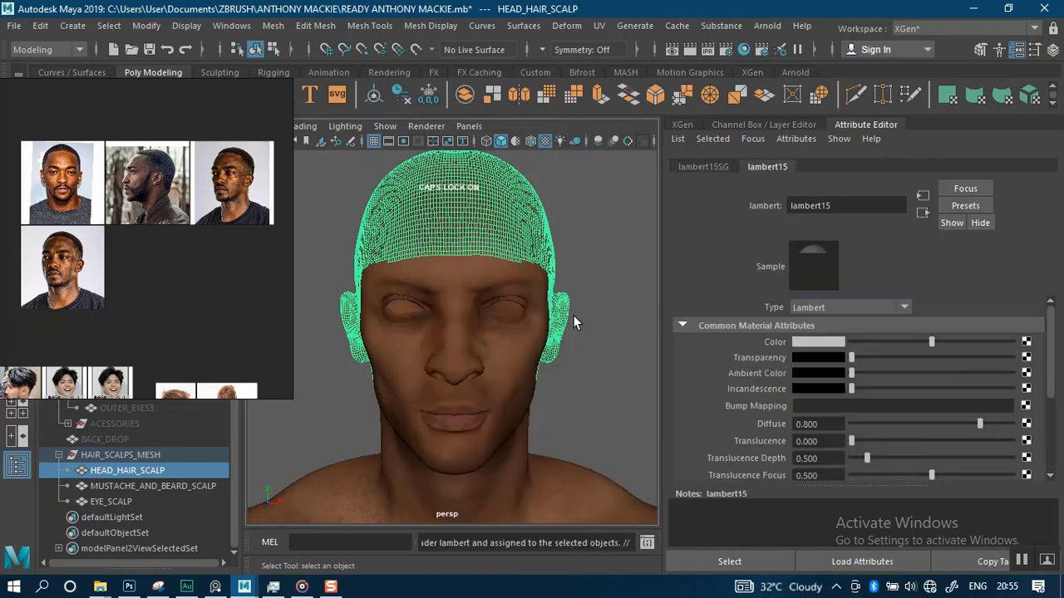
click(608, 258)
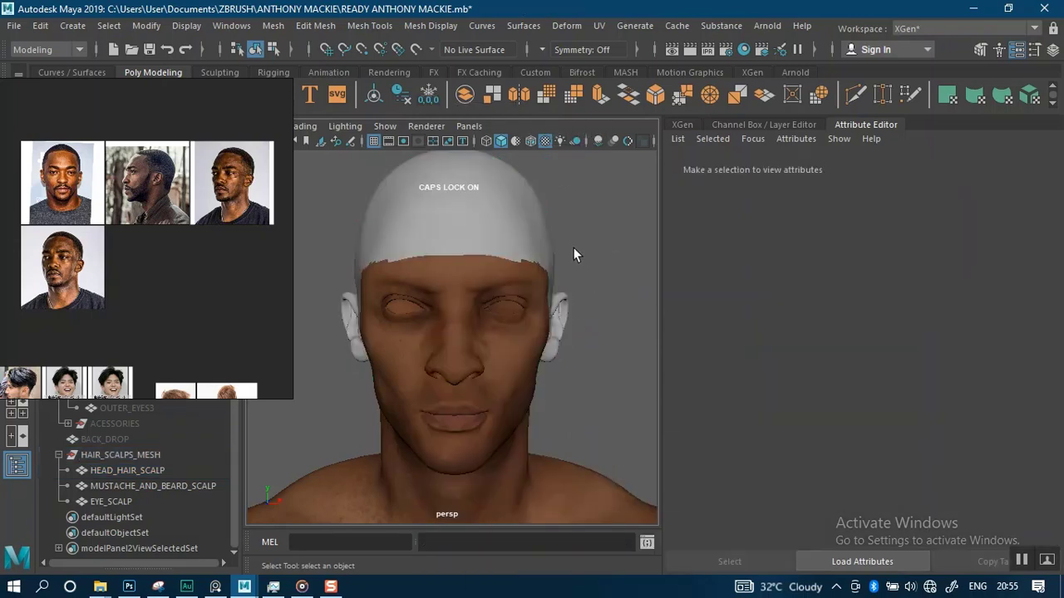
alt+drag(572, 247, 487, 247)
click(502, 249)
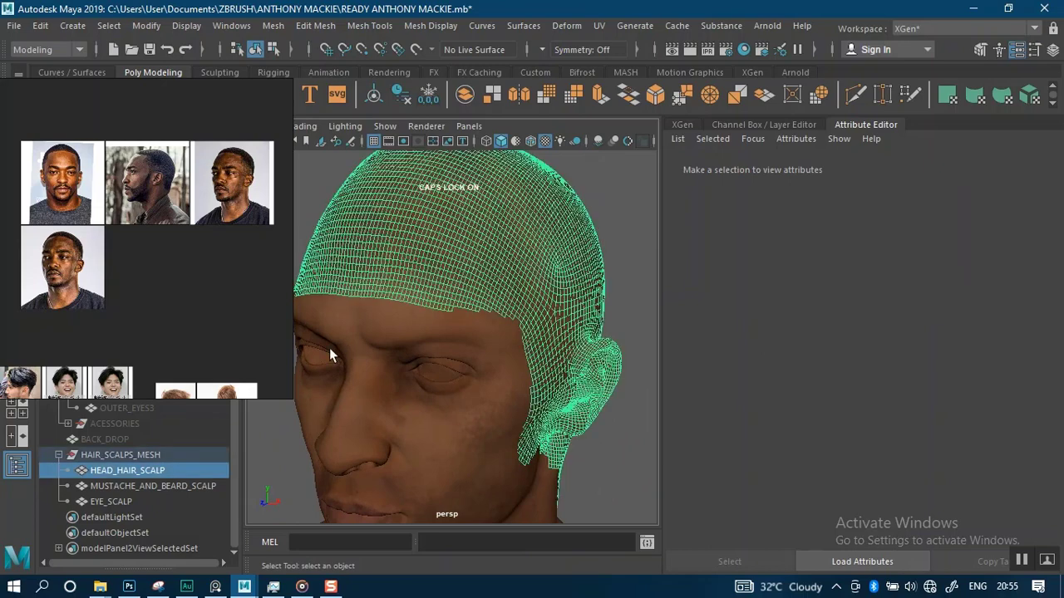
Assign a new Lambert material to the mustache and beard scalp mesh
click(124, 486)
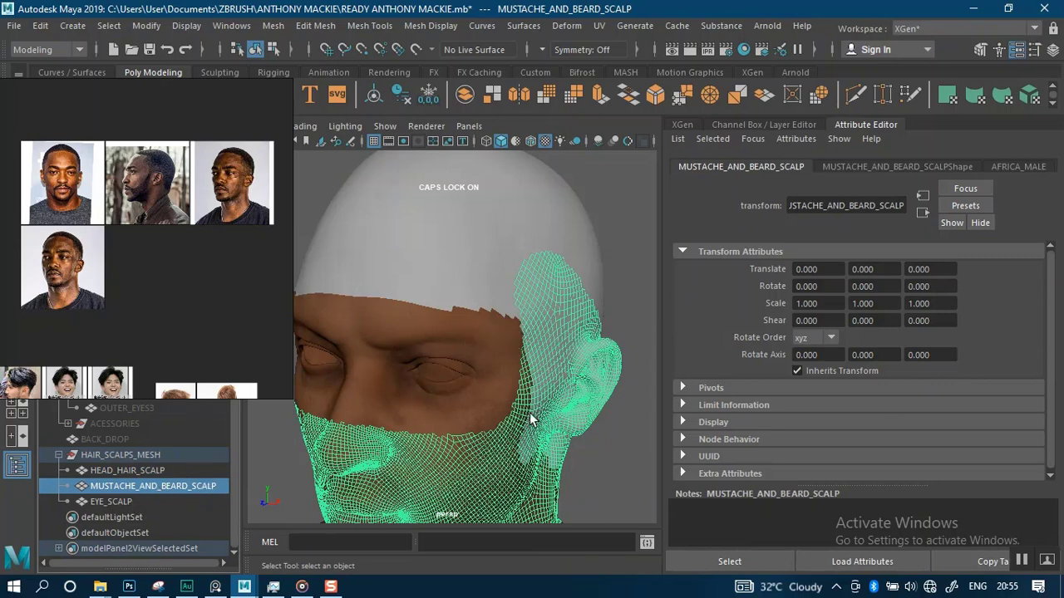
alt+middle_drag(530, 412, 551, 298)
right_drag(504, 355, 627, 470)
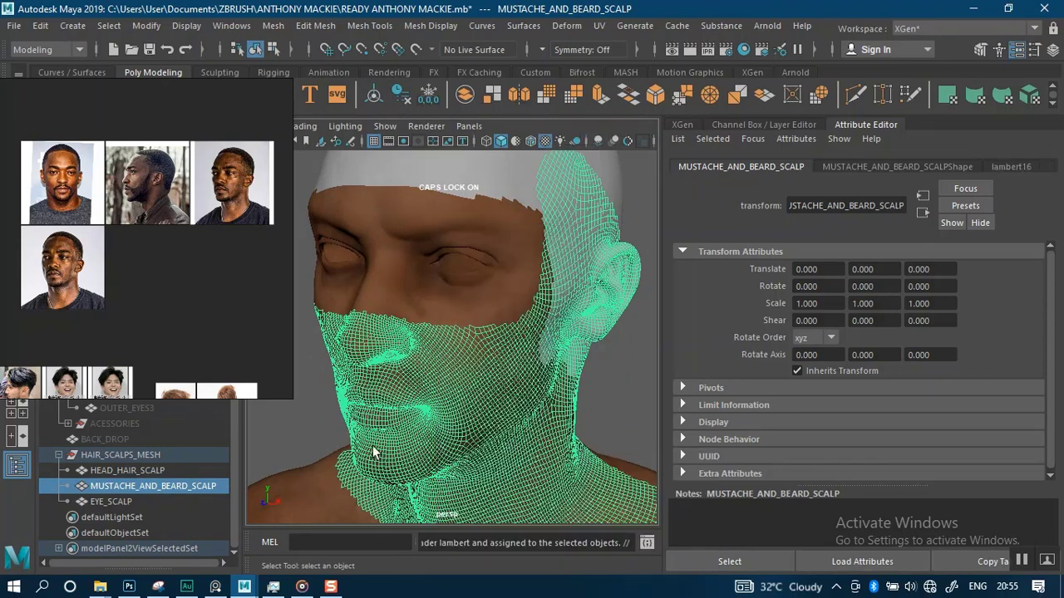
Assign a new Lambert material to the eye scalp mesh
click(124, 501)
right_drag(505, 154, 630, 470)
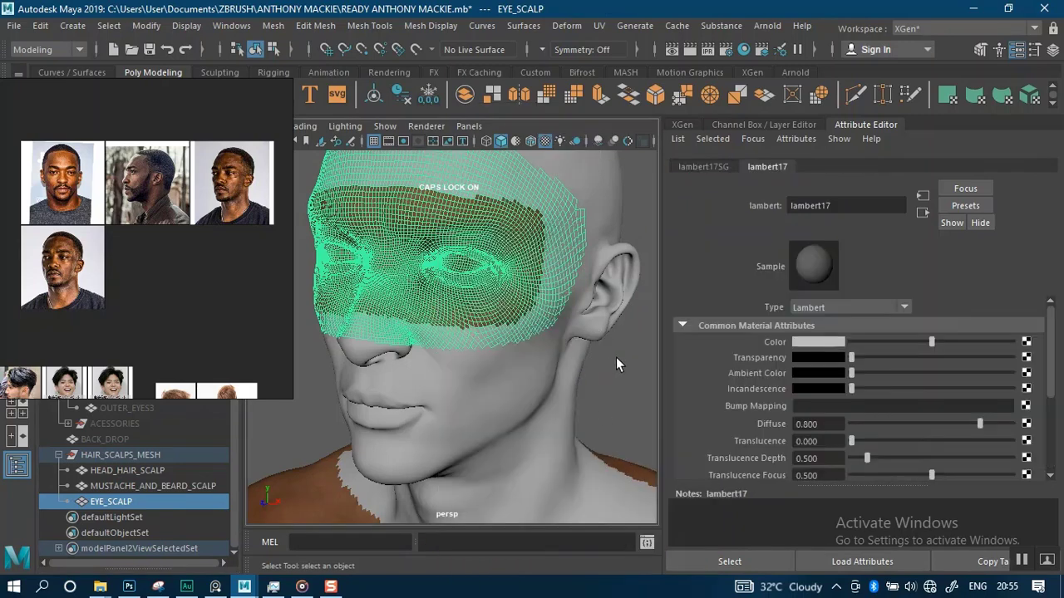
click(616, 357)
Rename the head hair scalp's Lambert material to HEAD_HAIR_SCALP
click(154, 457)
click(156, 471)
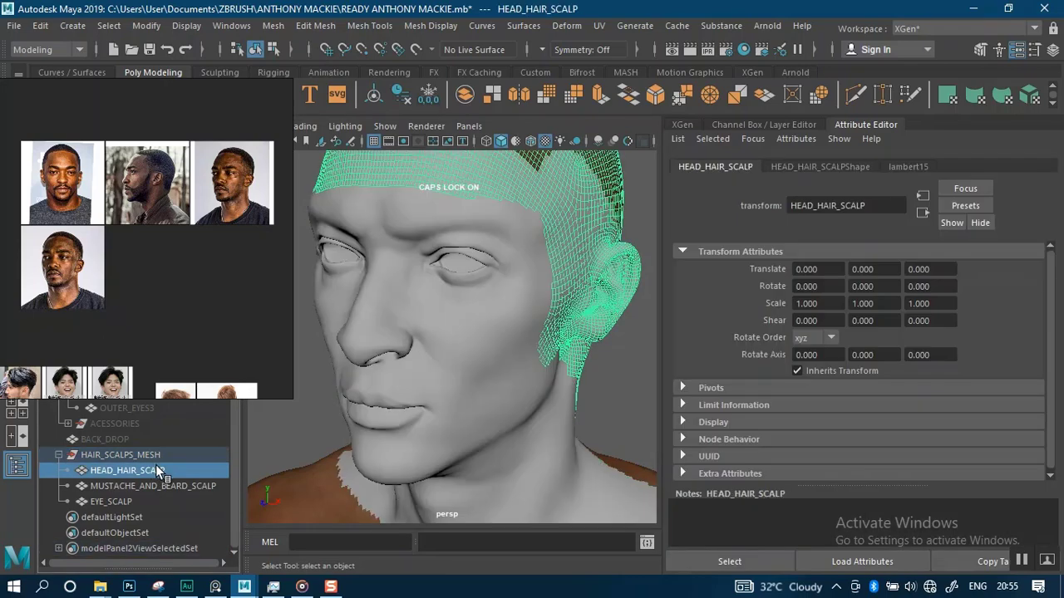
click(153, 487)
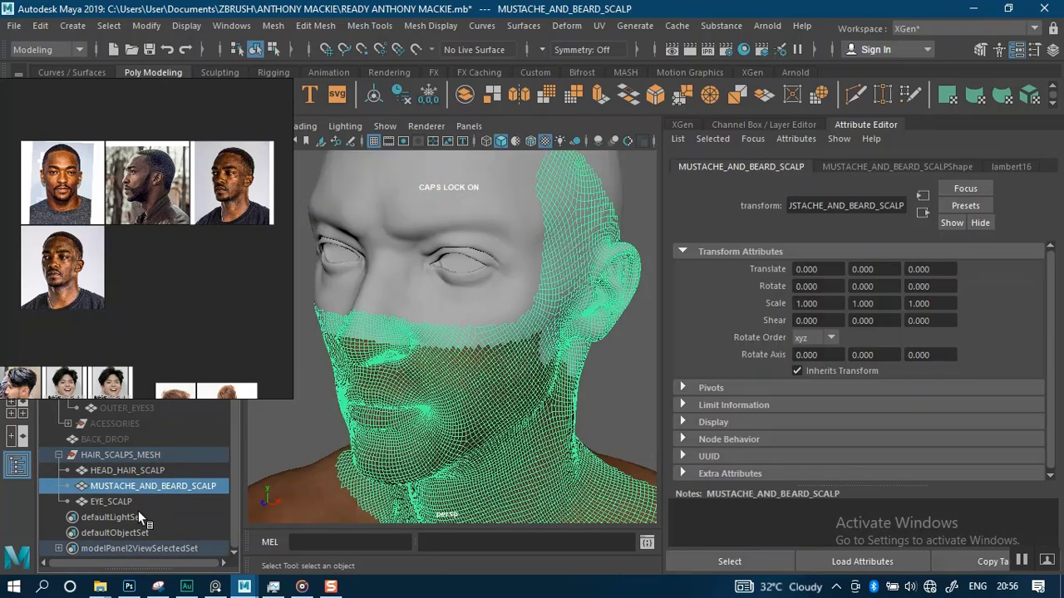
click(152, 471)
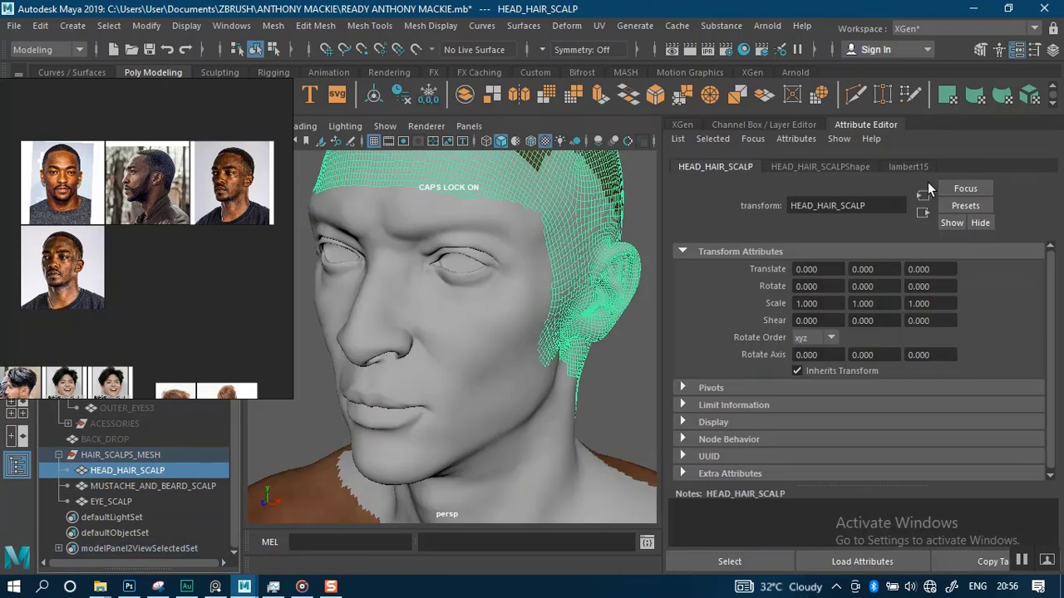
click(909, 167)
click(836, 168)
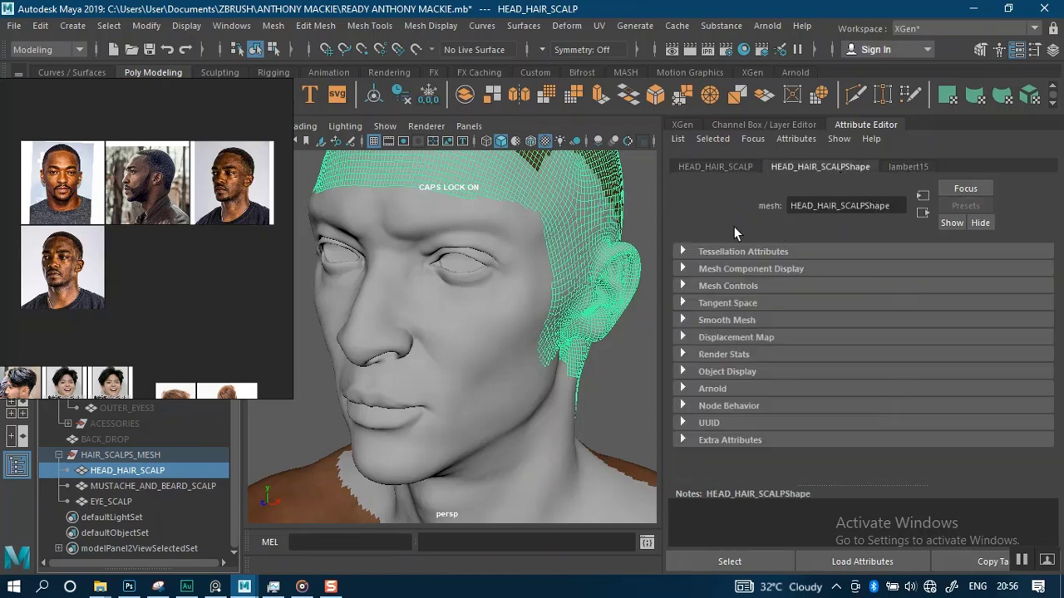
click(897, 167)
drag(868, 208, 758, 217)
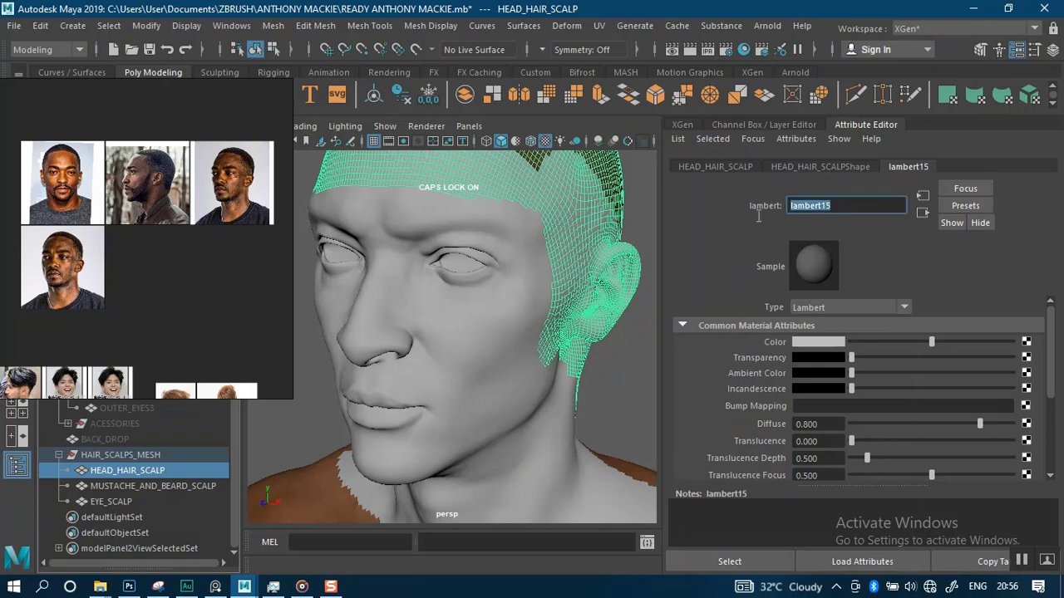
text(HEAD HAIR SCALP)
key(Return)
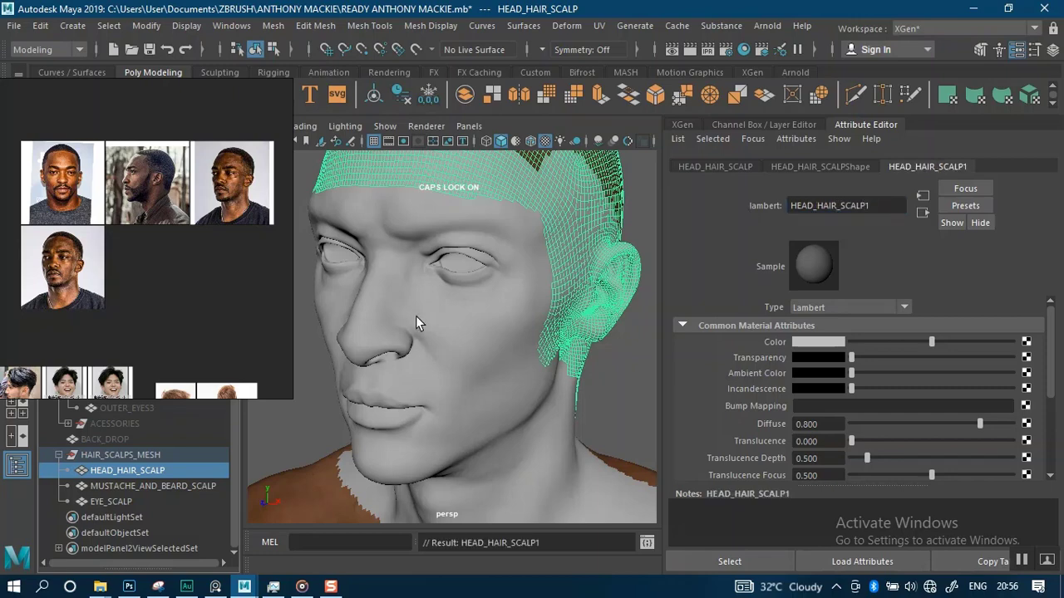
Copy the MUSTACHE_AND_BEARD_SCALP object name and paste it as its Lambert material's name
click(199, 486)
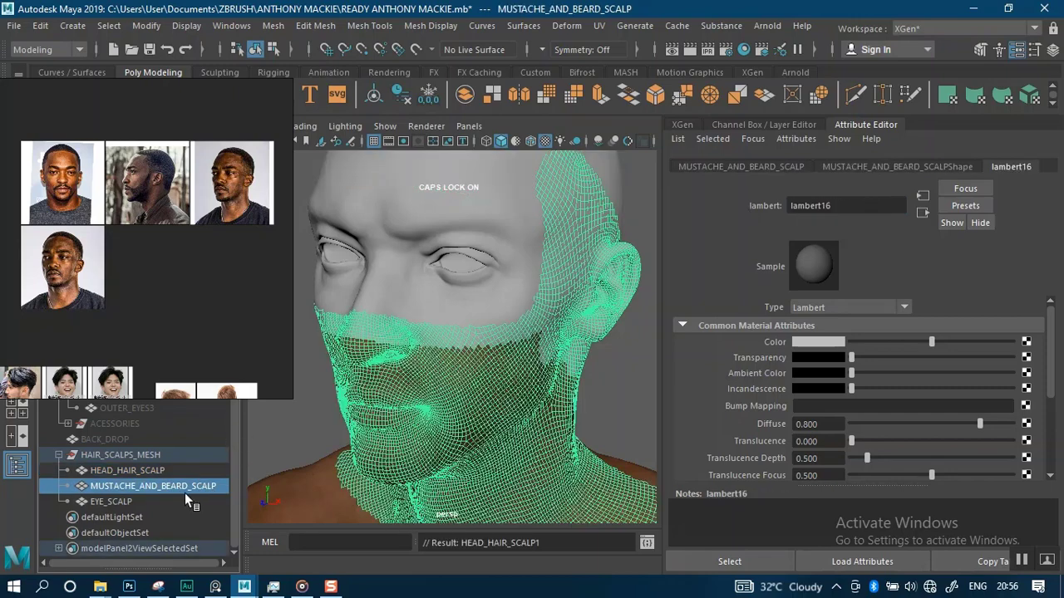
double_click(189, 489)
key(ctrl+c)
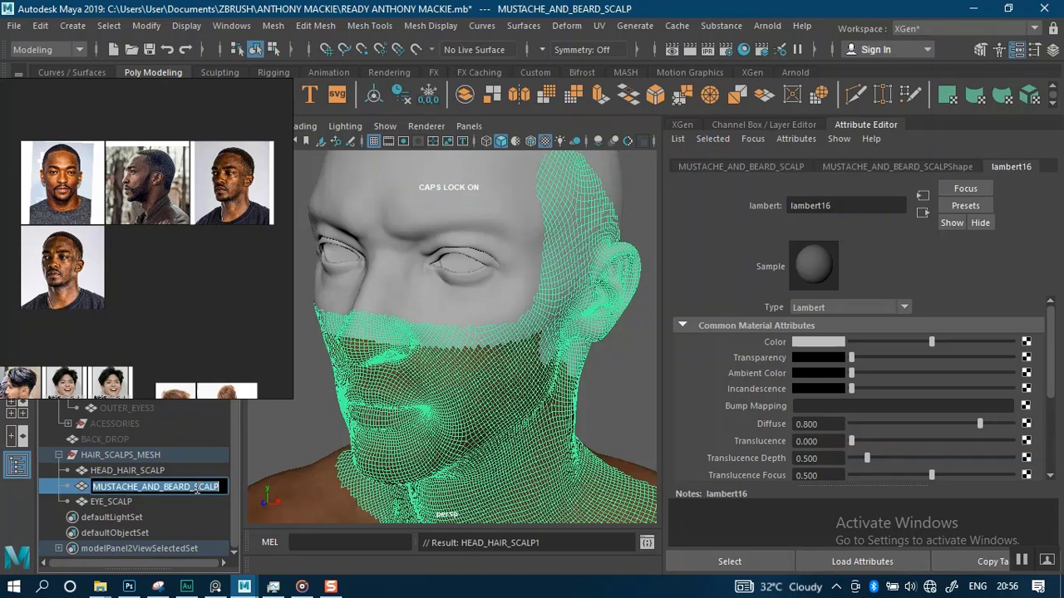
drag(852, 208, 782, 204)
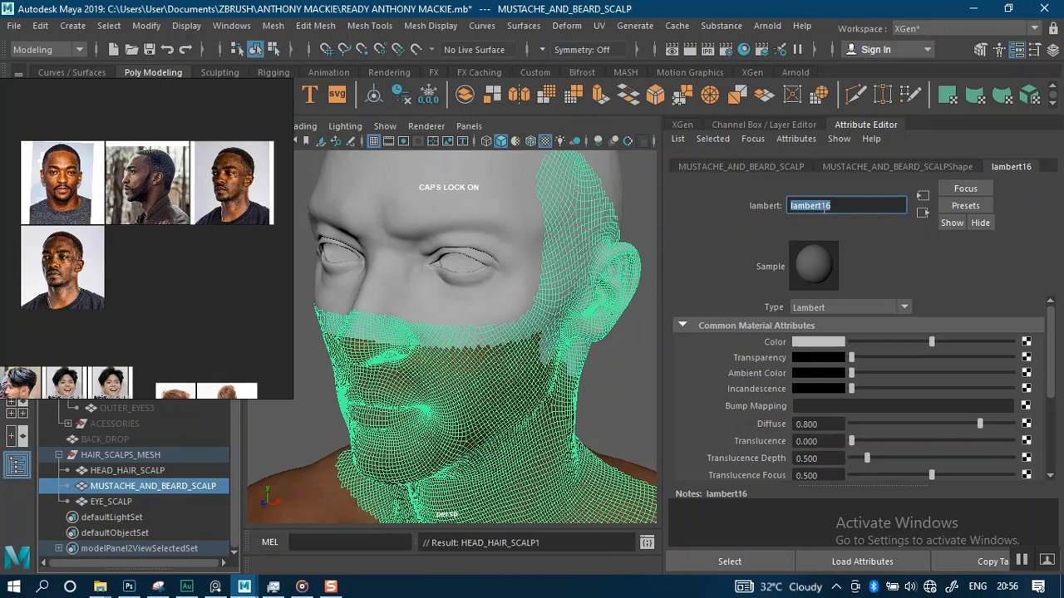
key(ctrl+v)
key(Return)
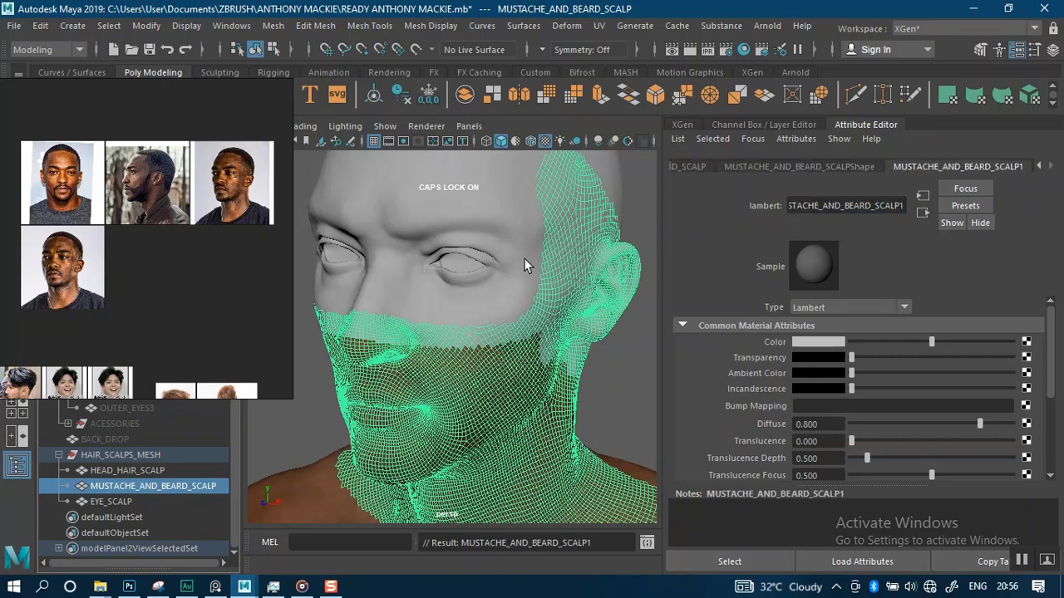
Copy the EYE_SCALP object name and paste it as its Lambert material's name
scroll(508, 294, down, 1)
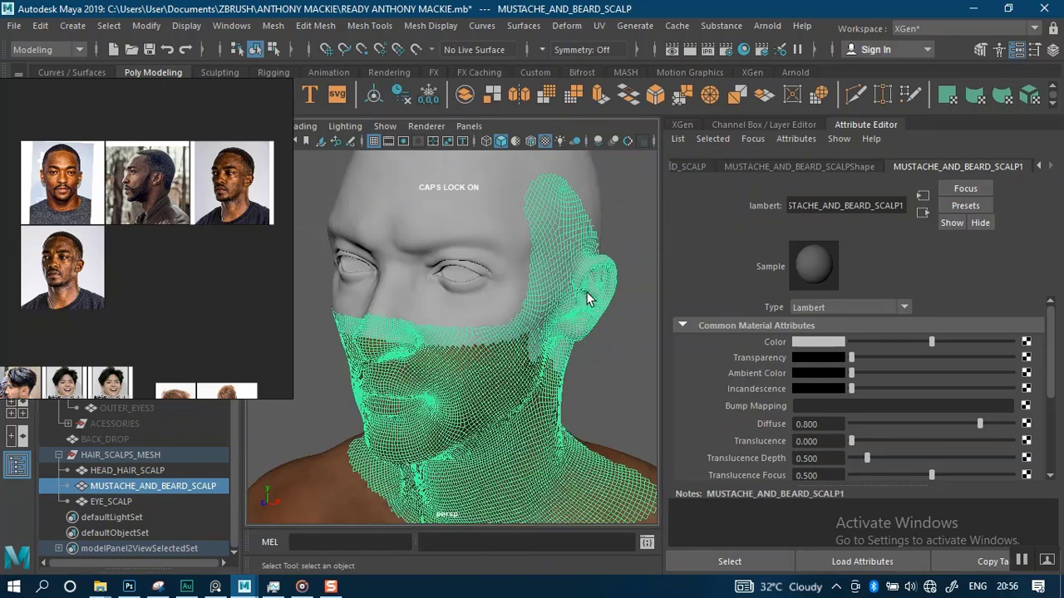
click(609, 363)
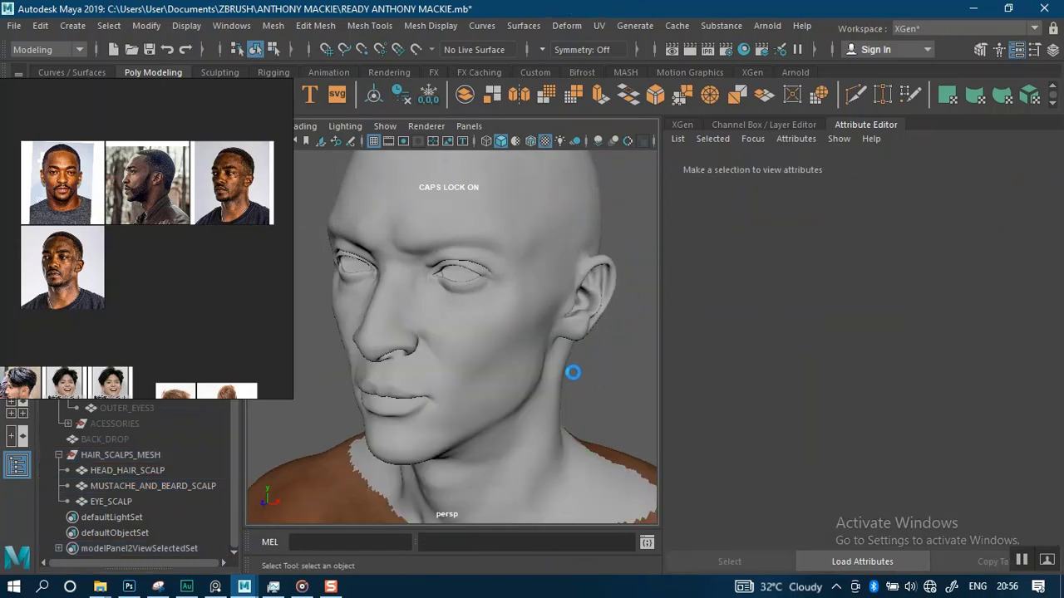
click(120, 502)
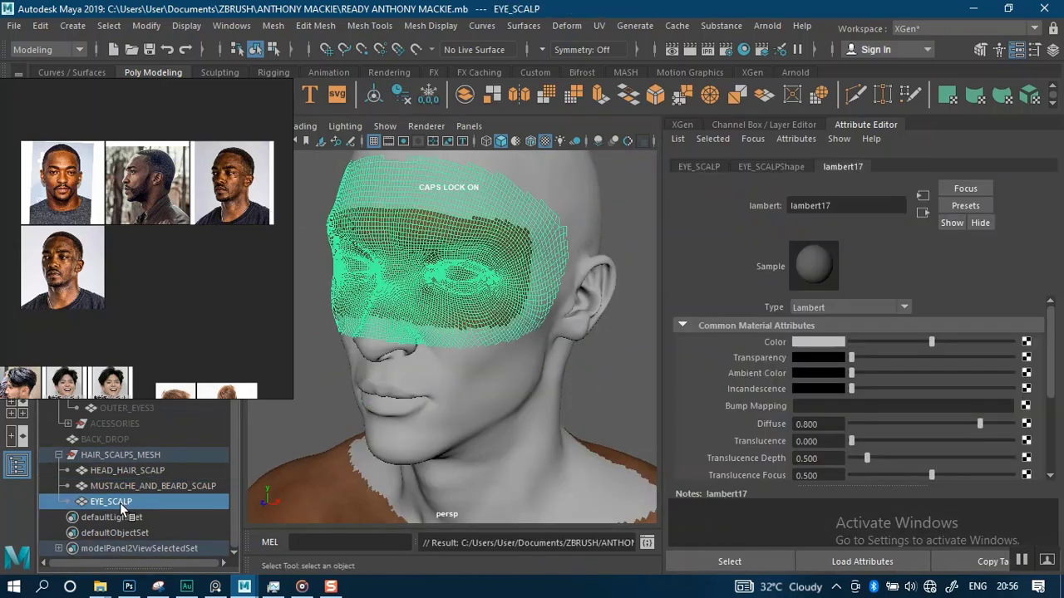
double_click(125, 504)
drag(144, 502, 92, 502)
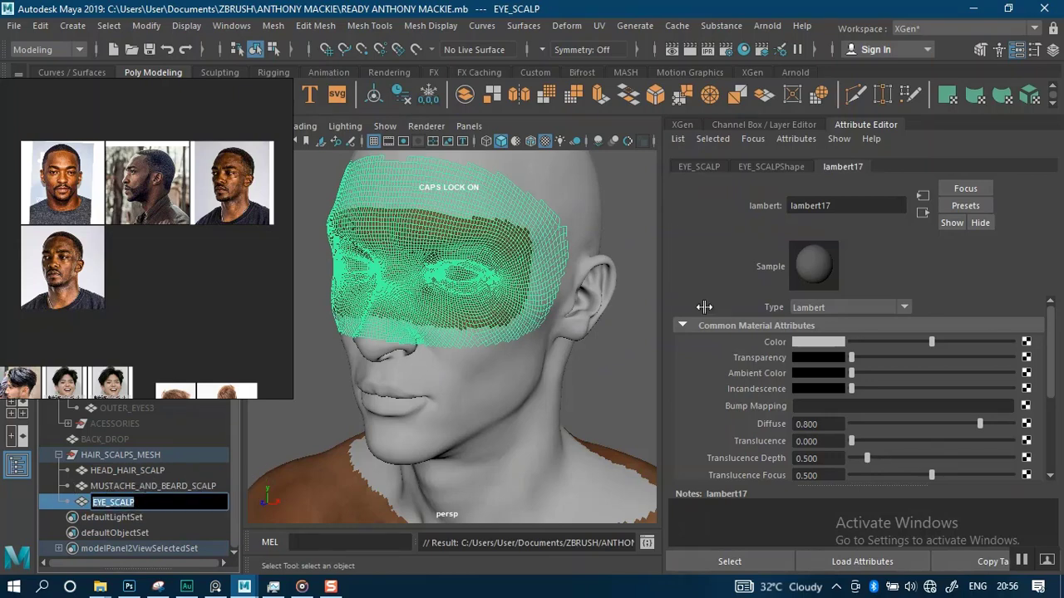
drag(855, 207, 752, 207)
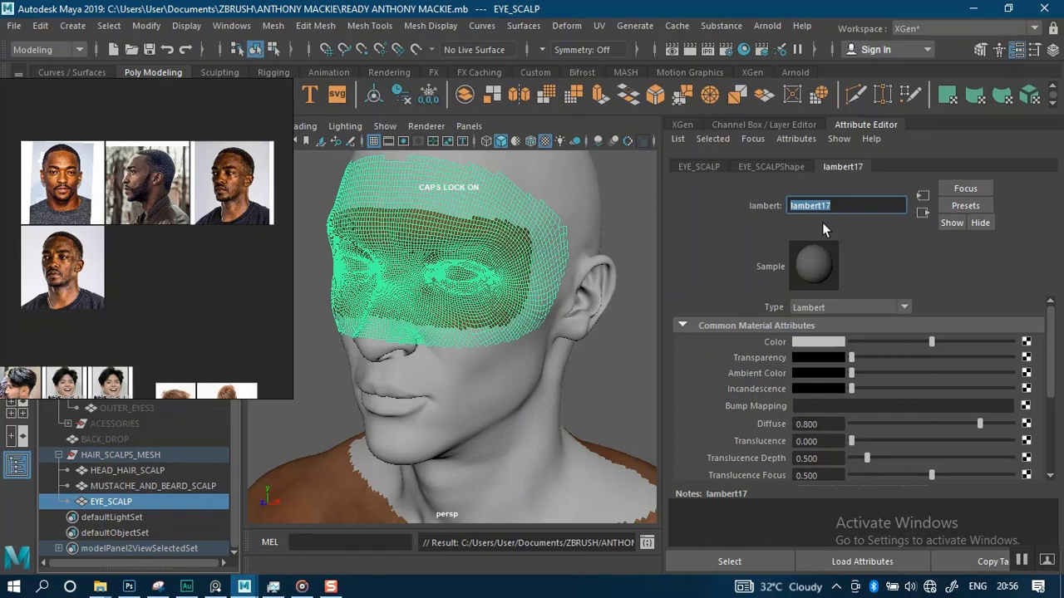
key(Return)
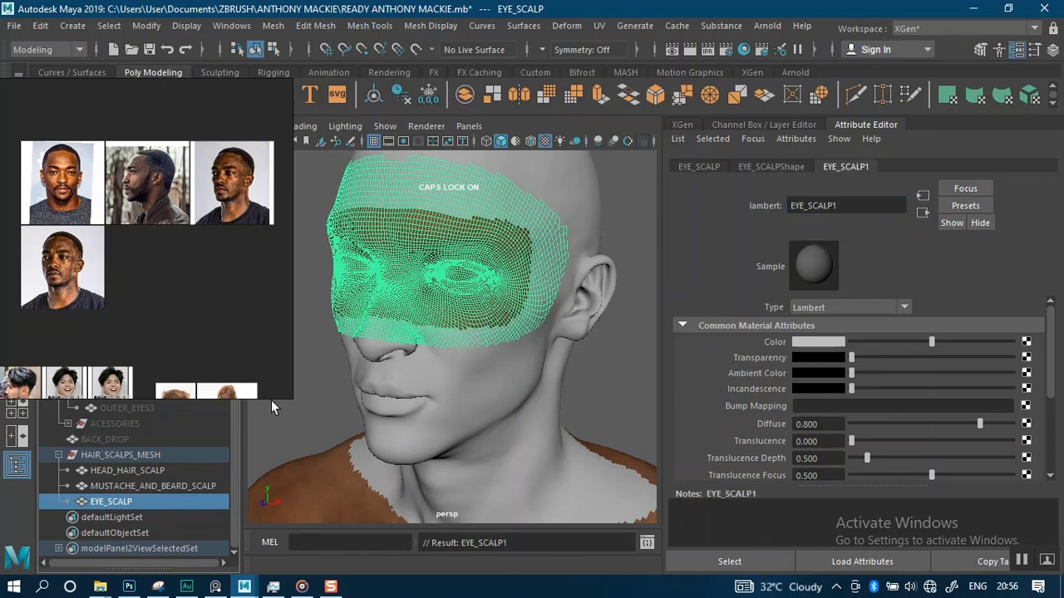
Delete the construction history of the mustache and beard scalp mesh
click(172, 486)
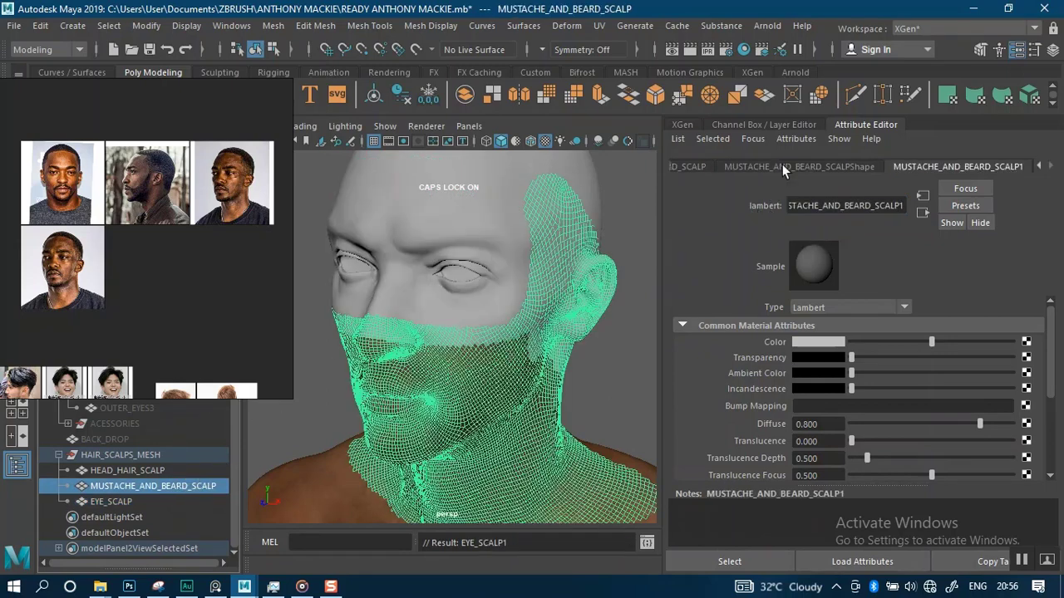
click(402, 97)
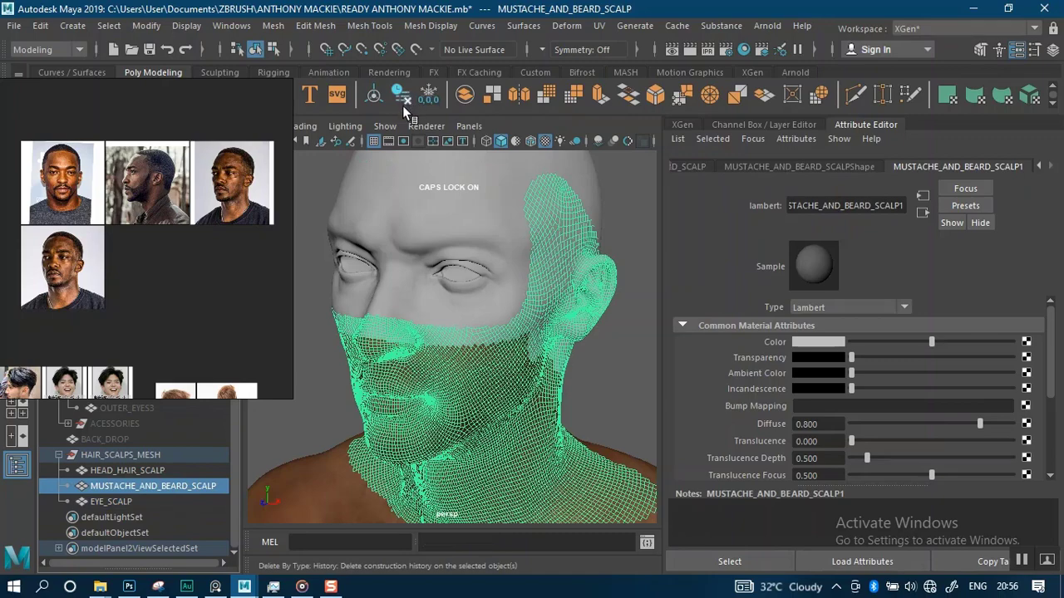
alt+drag(607, 407, 565, 320)
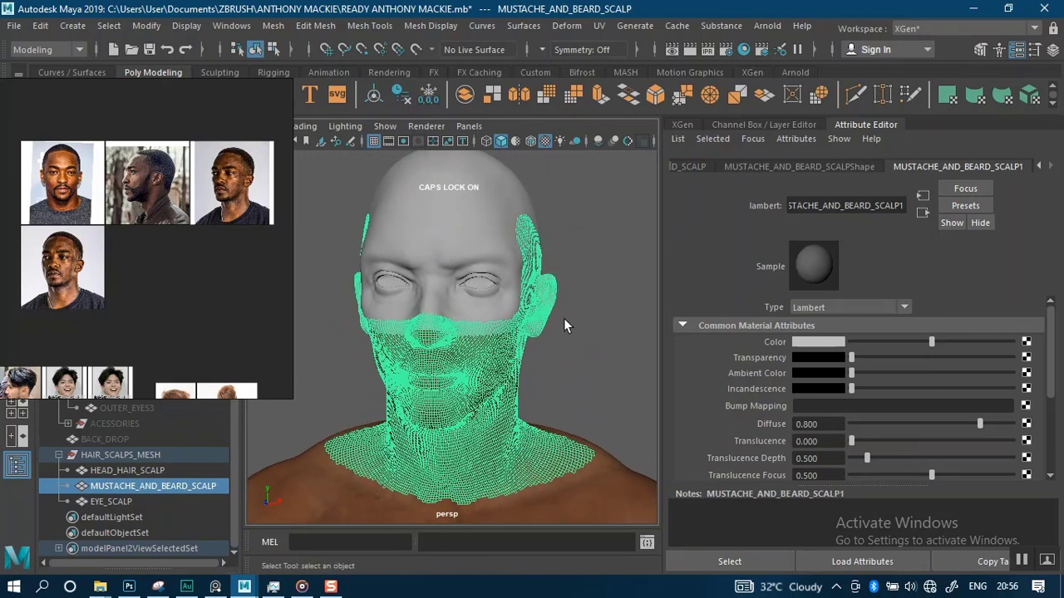
alt+middle_drag(566, 320, 563, 371)
alt+right_drag(563, 372, 588, 377)
click(326, 403)
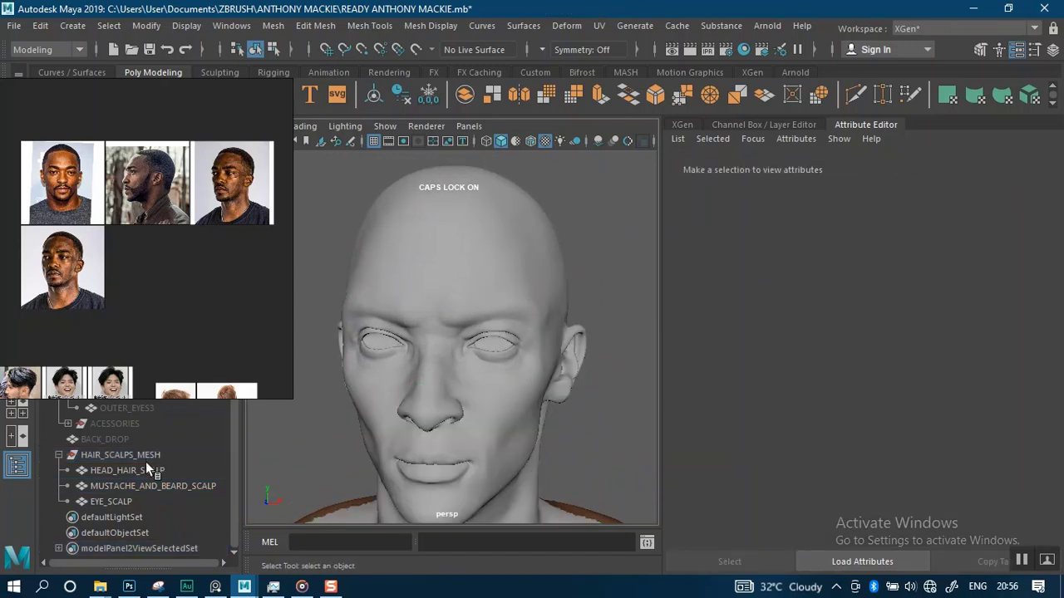
Isolate the head hair scalp and darken its material's color to near black
click(143, 471)
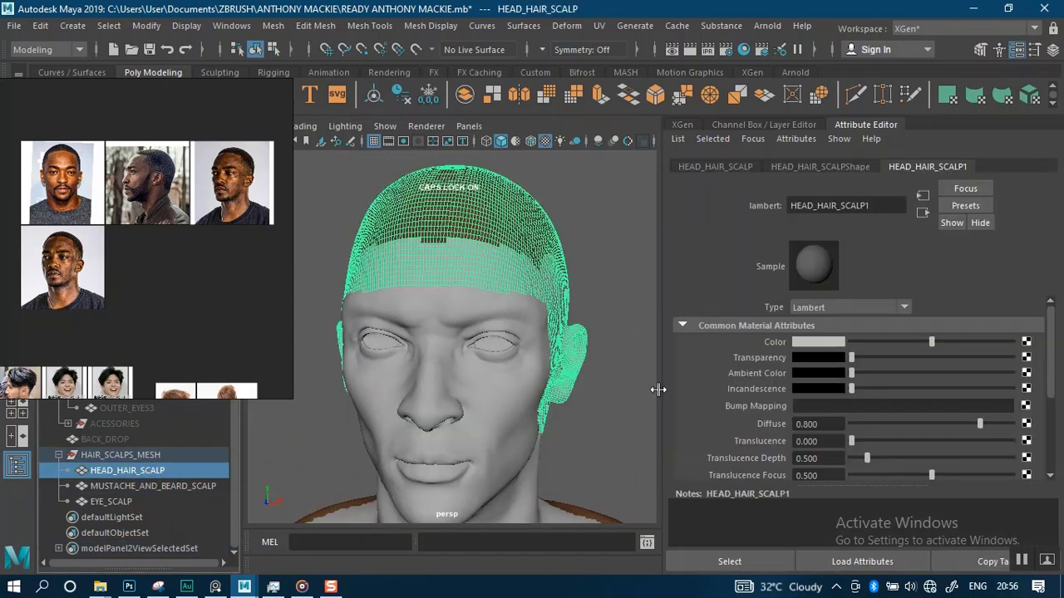
key(ctrl+1)
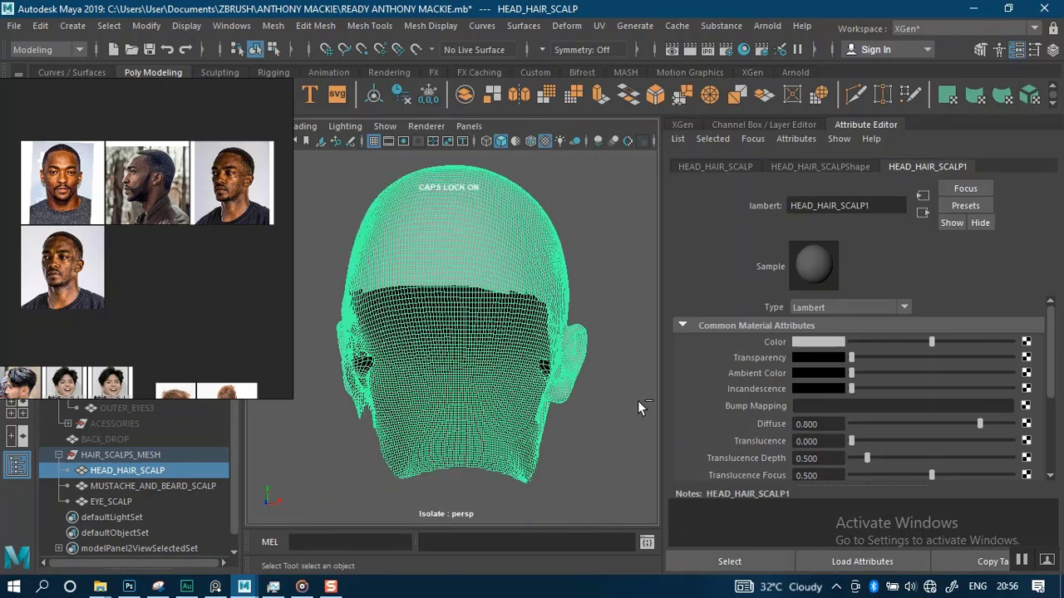
click(619, 394)
click(502, 271)
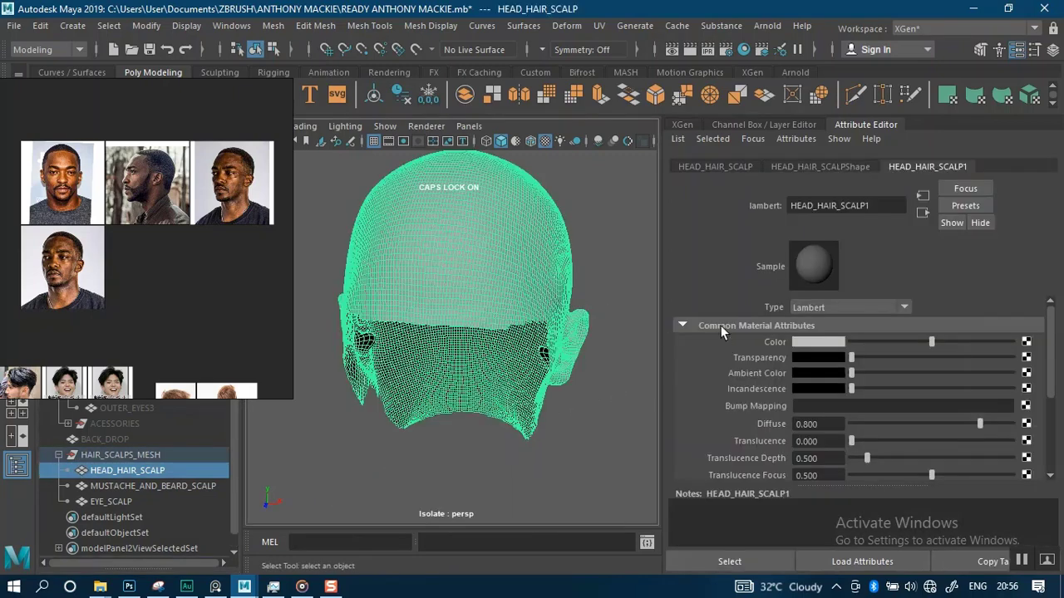
drag(870, 348, 864, 346)
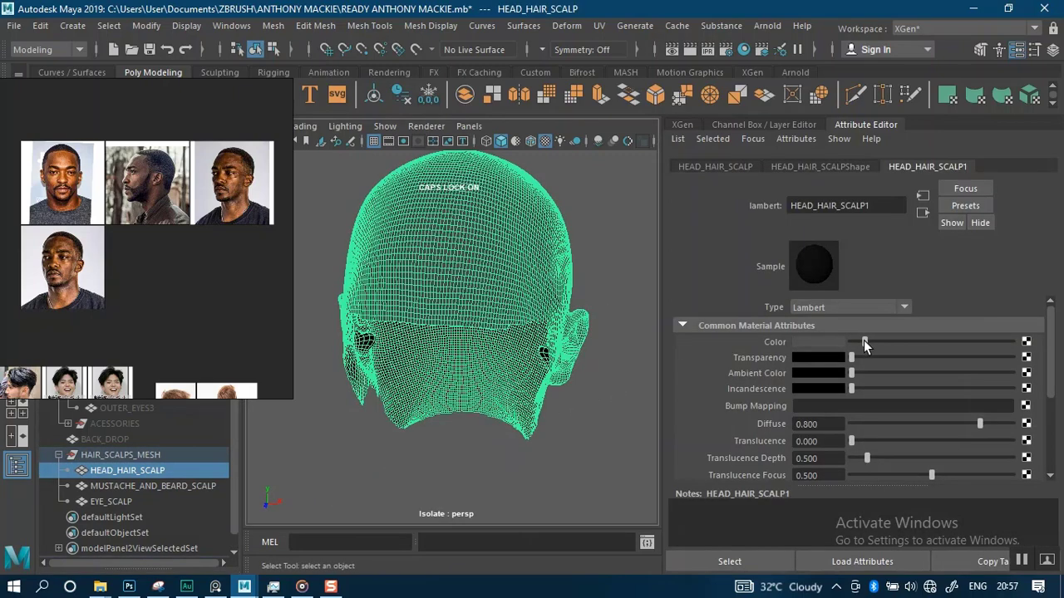
Darken the material color of the mustache and beard scalp and of the eye scalp
click(587, 447)
alt+middle_drag(537, 388, 525, 432)
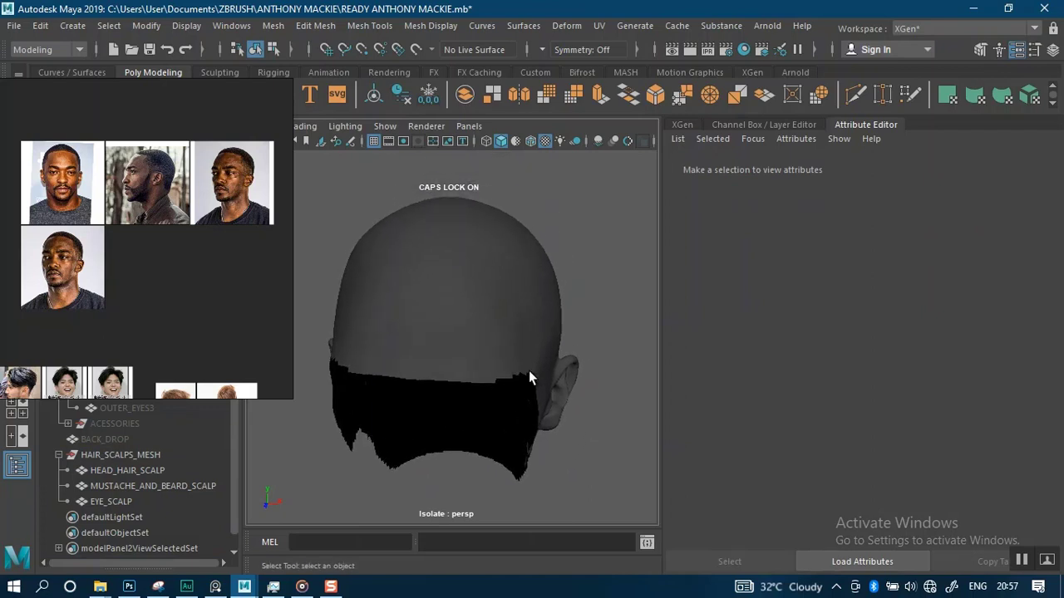
scroll(545, 370, up, 2)
mouse_move(545, 371)
alt+mouse_down()
mouse_move(517, 313)
mouse_move(549, 299)
mouse_move(560, 359)
alt+mouse_up()
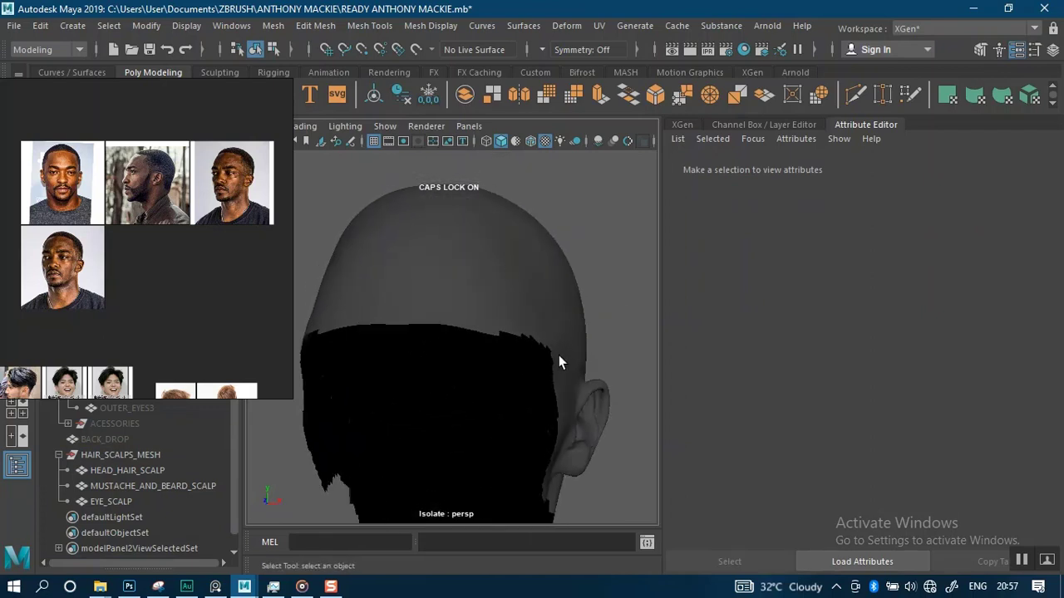
alt+right_drag(546, 367, 545, 308)
alt+drag(523, 358, 552, 347)
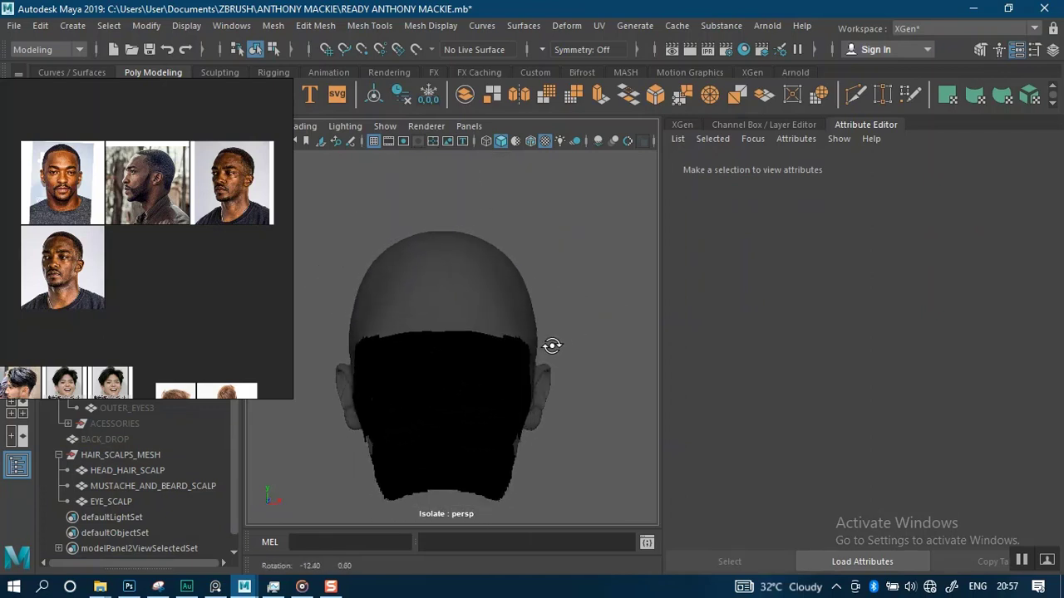
click(154, 485)
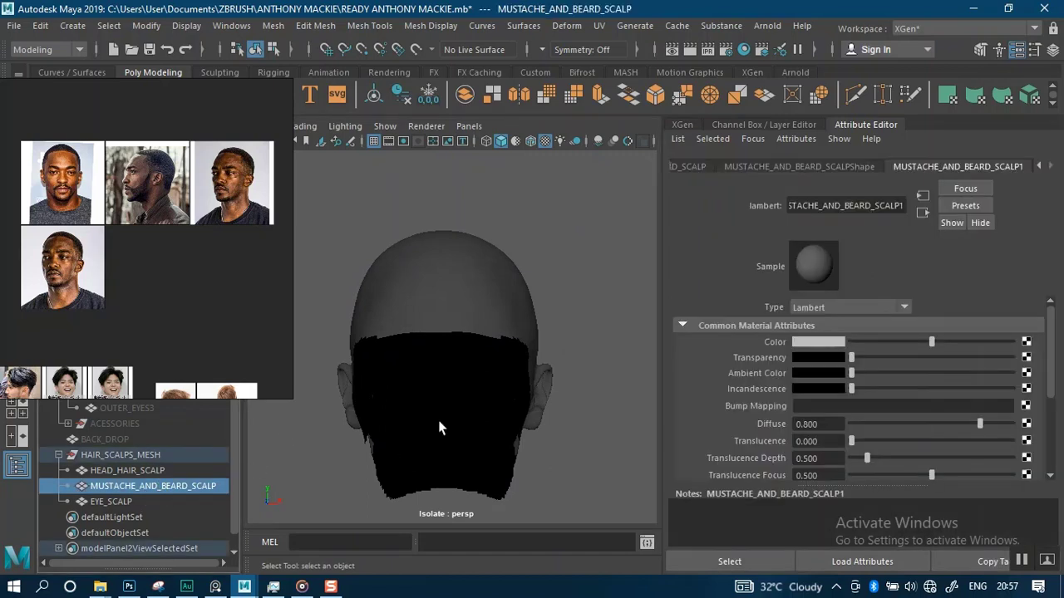
click(880, 342)
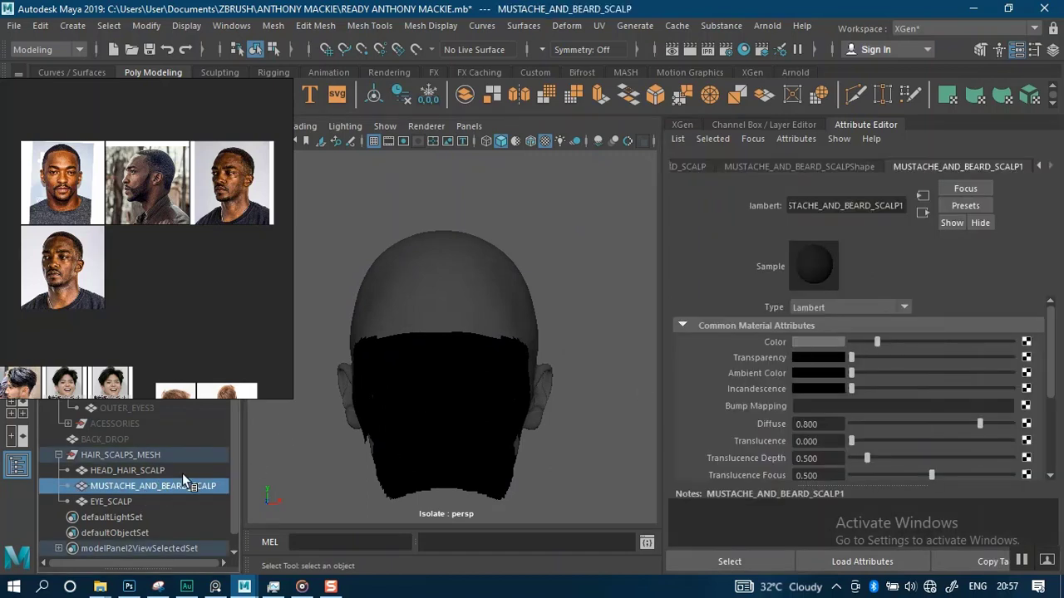
click(144, 501)
click(878, 343)
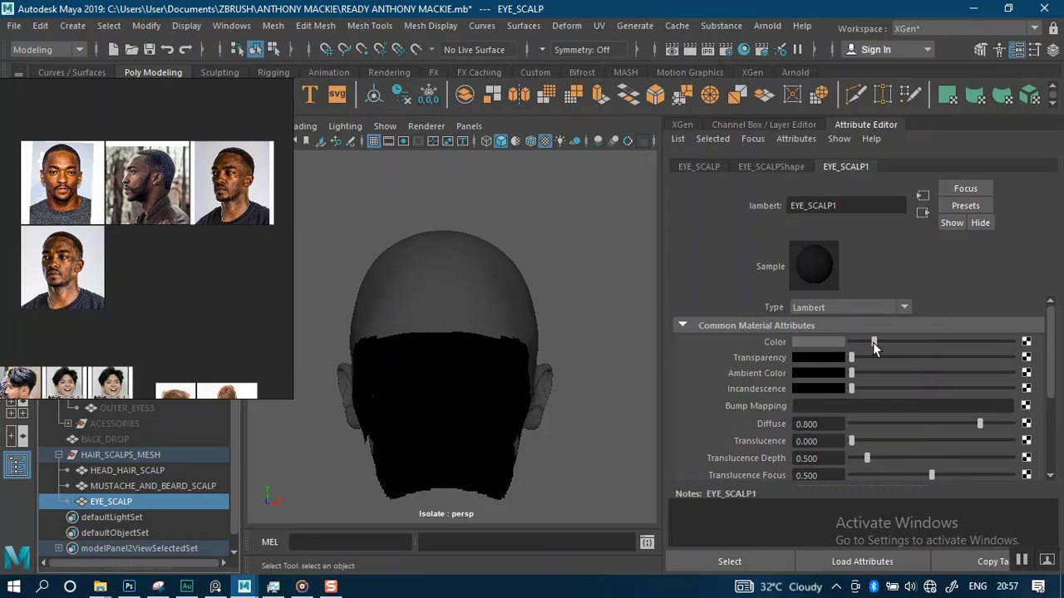
Select the head hair scalp and open the Create New Description dialog in XGen
click(565, 370)
alt+right_drag(545, 391, 566, 375)
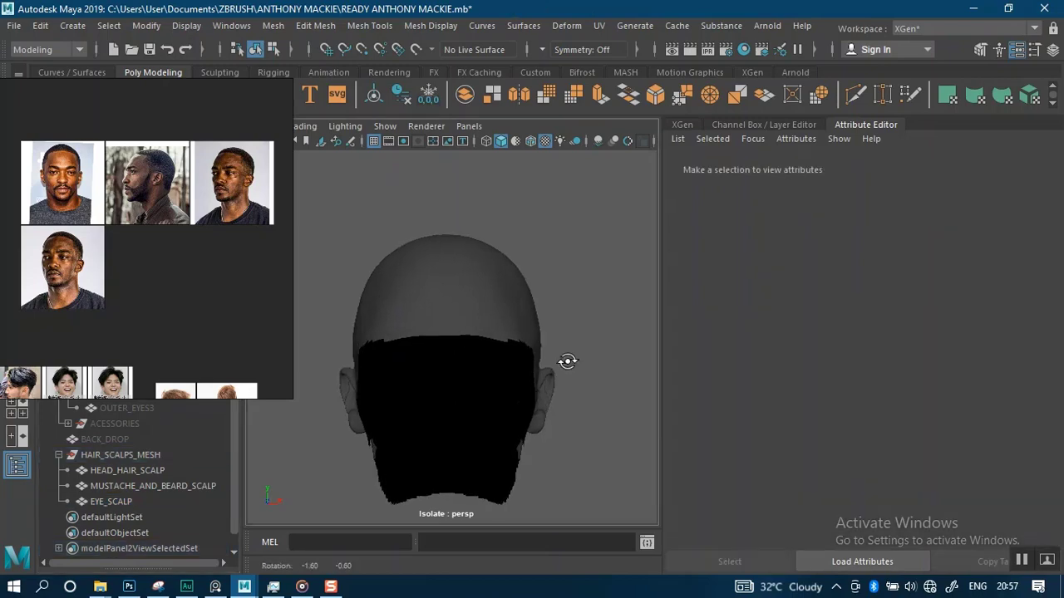
click(487, 324)
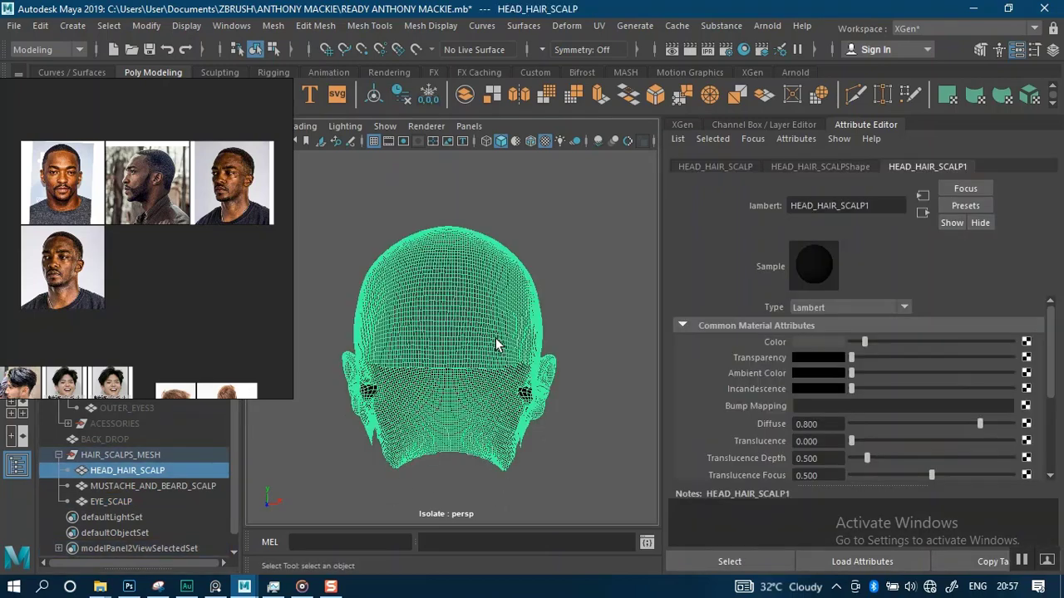
scroll(540, 387, up, 3)
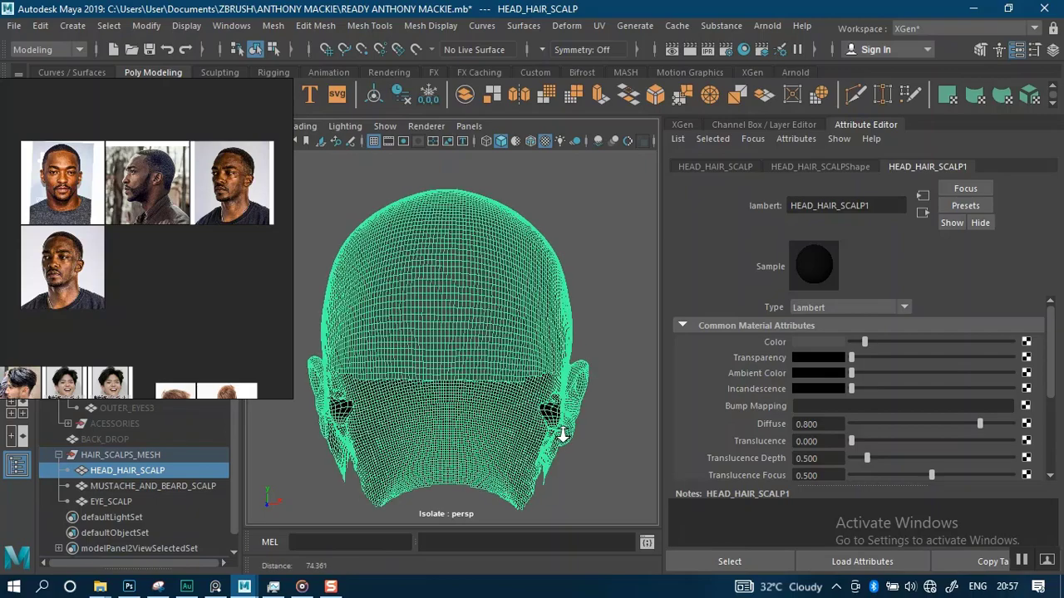
scroll(615, 376, up, 3)
scroll(626, 376, down, 3)
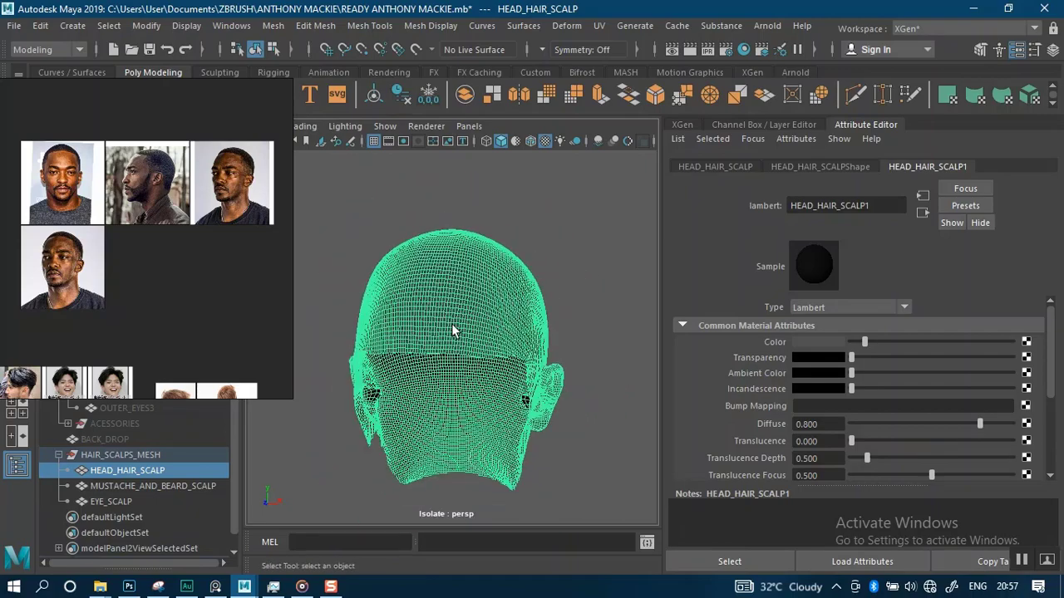
click(684, 125)
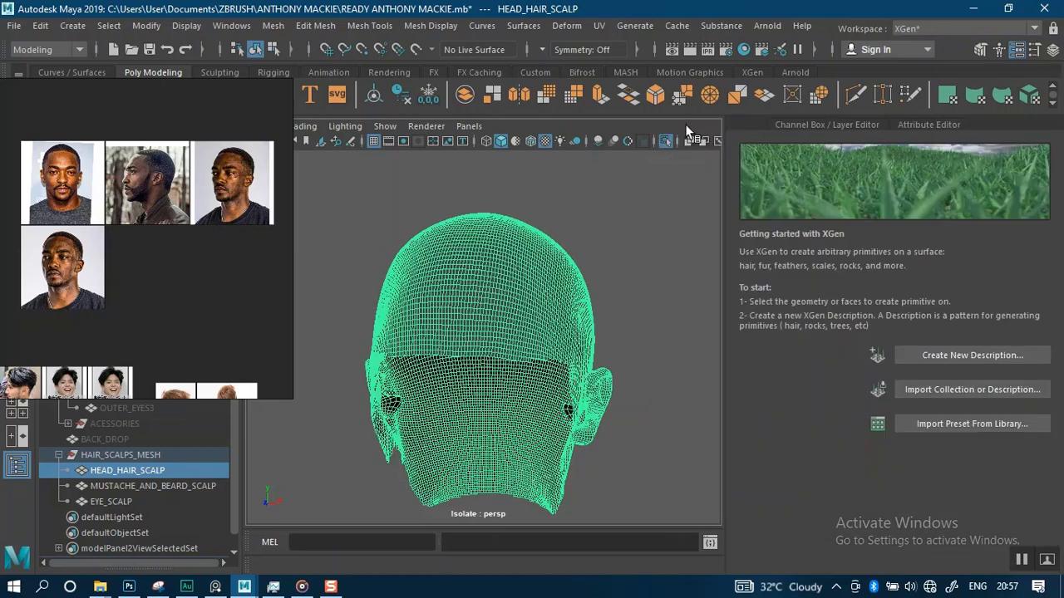
click(947, 355)
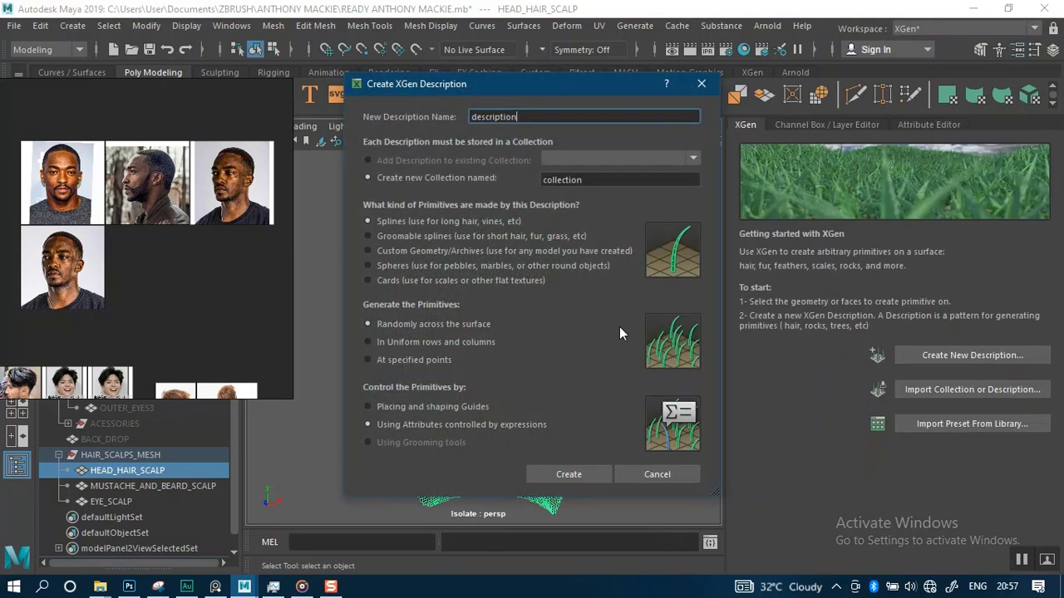
Bring up the reference screenshot of the description settings beside the dialog and reposition the dialog
middle_drag(157, 317, 143, 263)
double_click(162, 280)
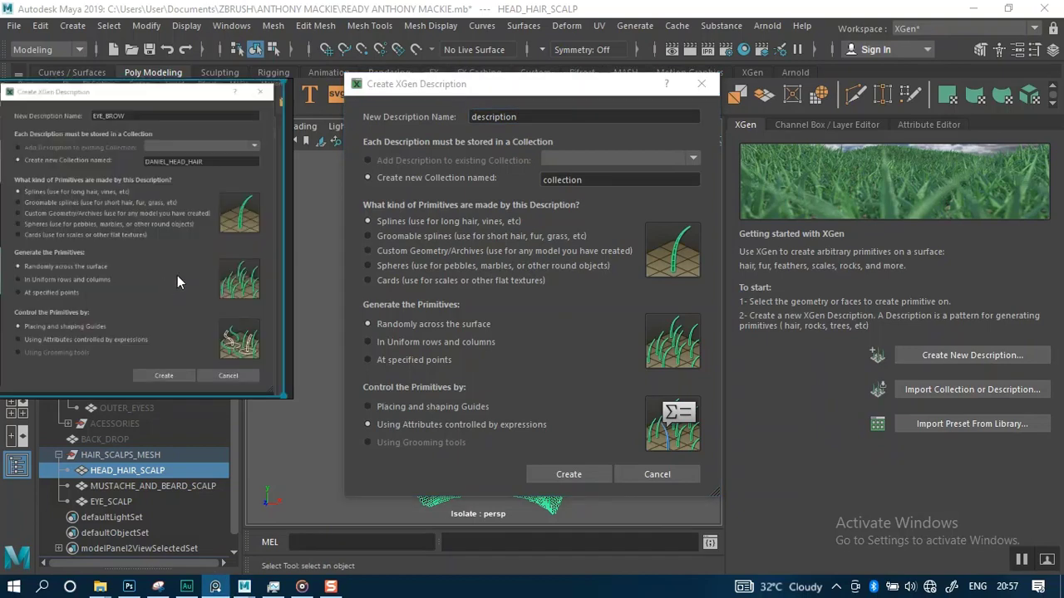
drag(203, 291, 946, 301)
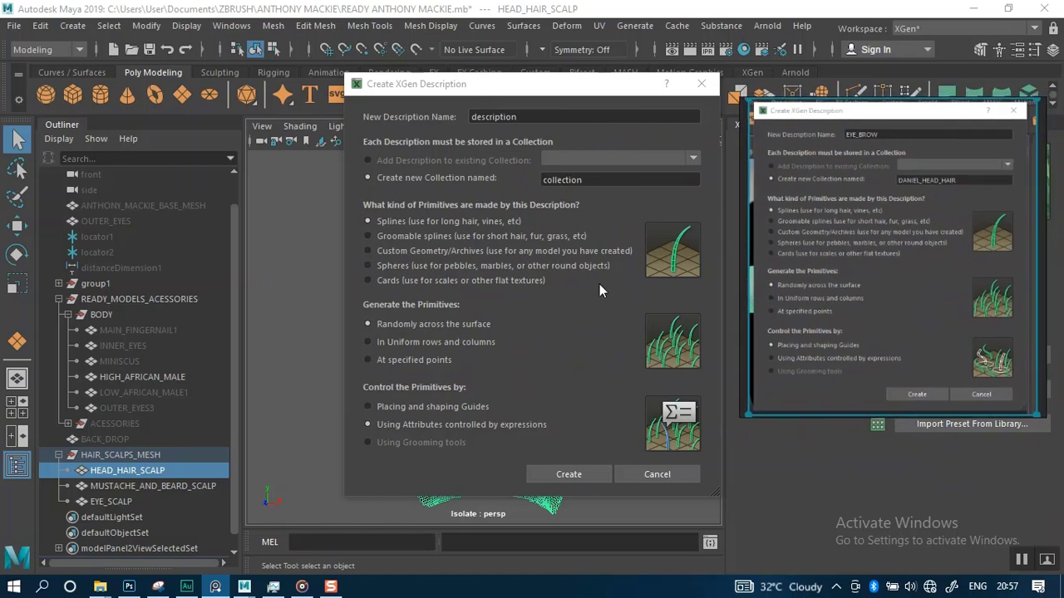
drag(509, 84, 440, 84)
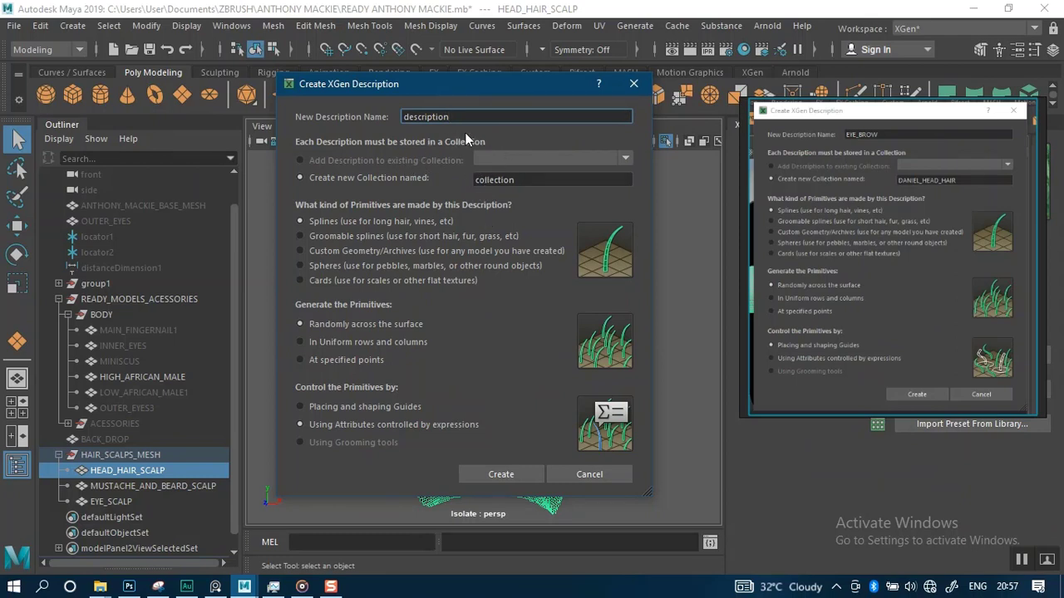
drag(465, 91, 489, 95)
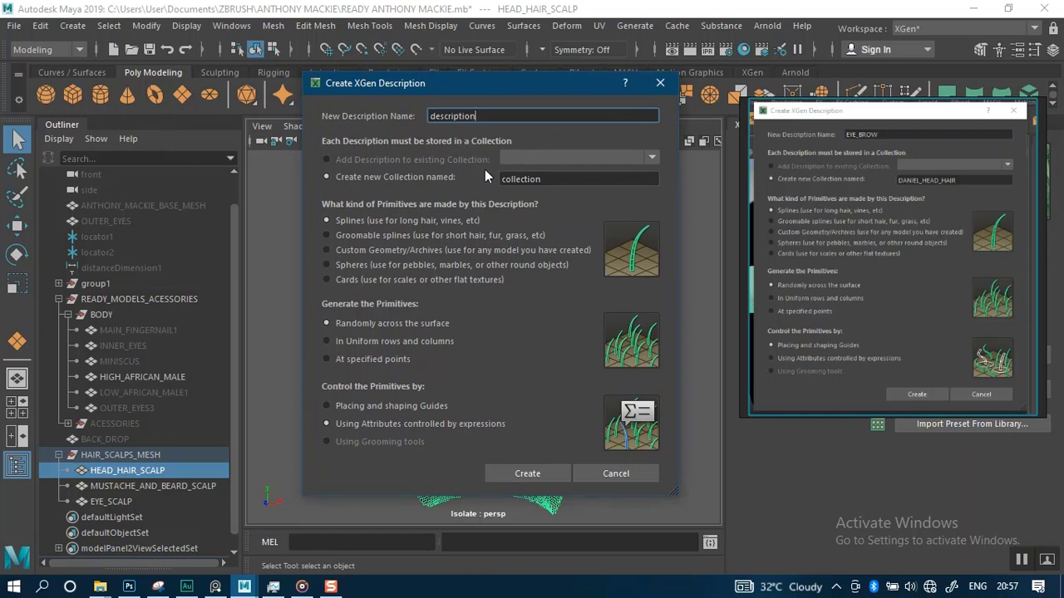
drag(487, 117, 426, 116)
drag(547, 179, 489, 178)
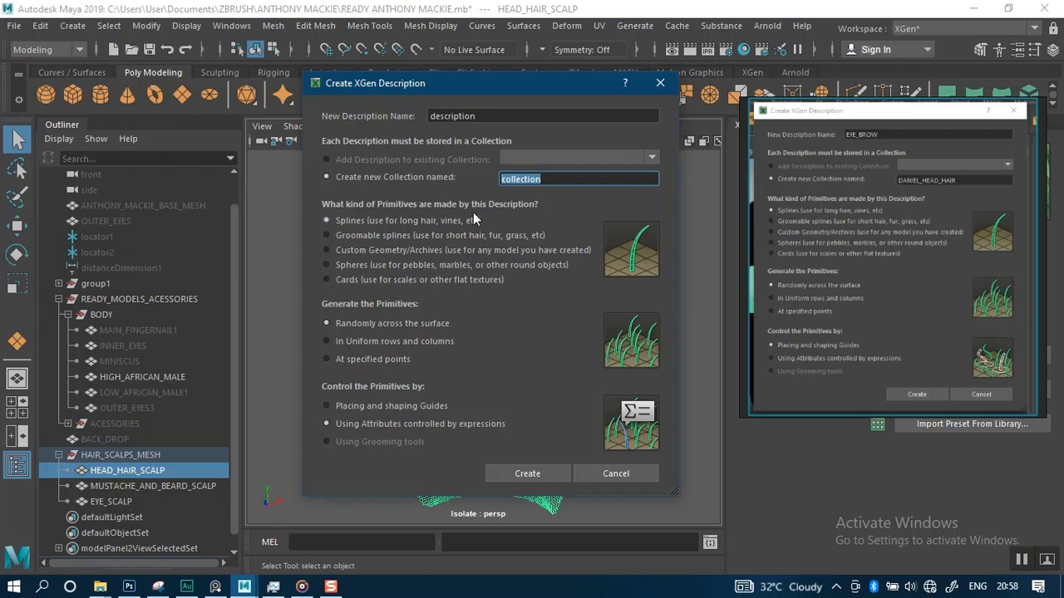
drag(487, 117, 426, 116)
double_click(482, 117)
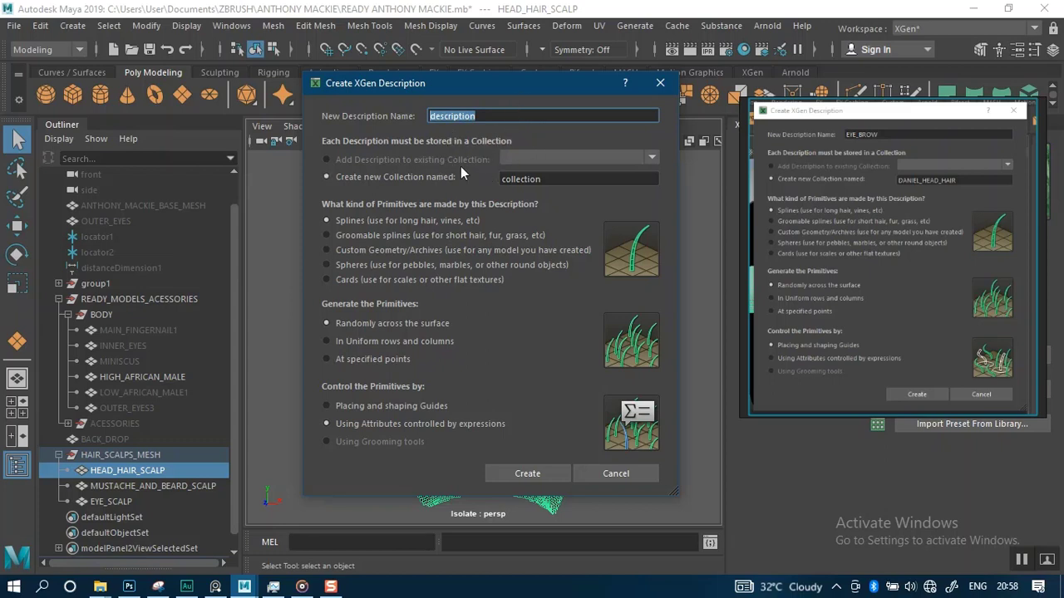
double_click(432, 117)
click(540, 181)
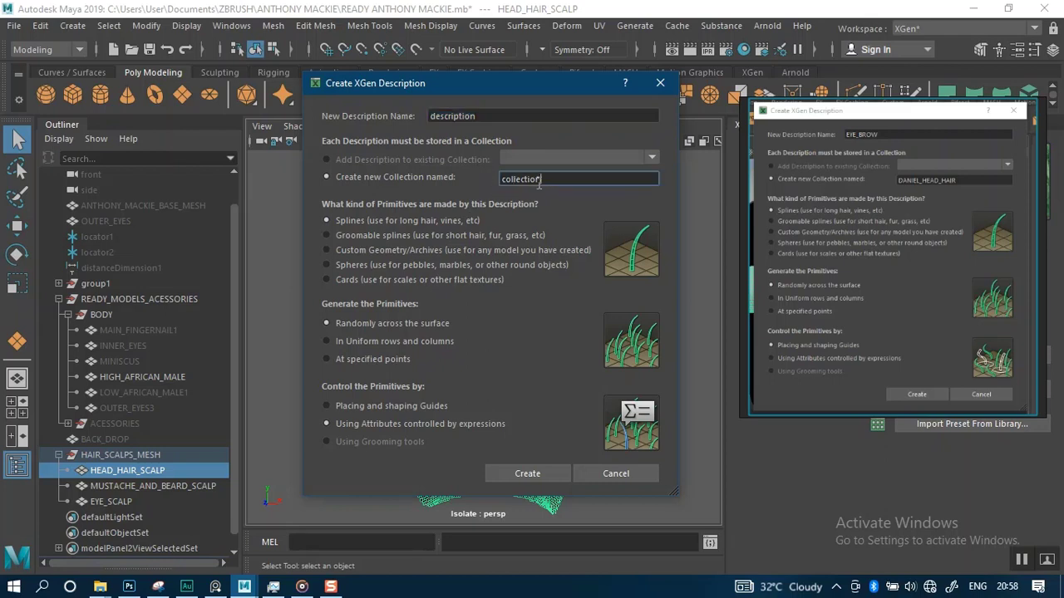
drag(540, 183, 485, 186)
drag(491, 118, 446, 117)
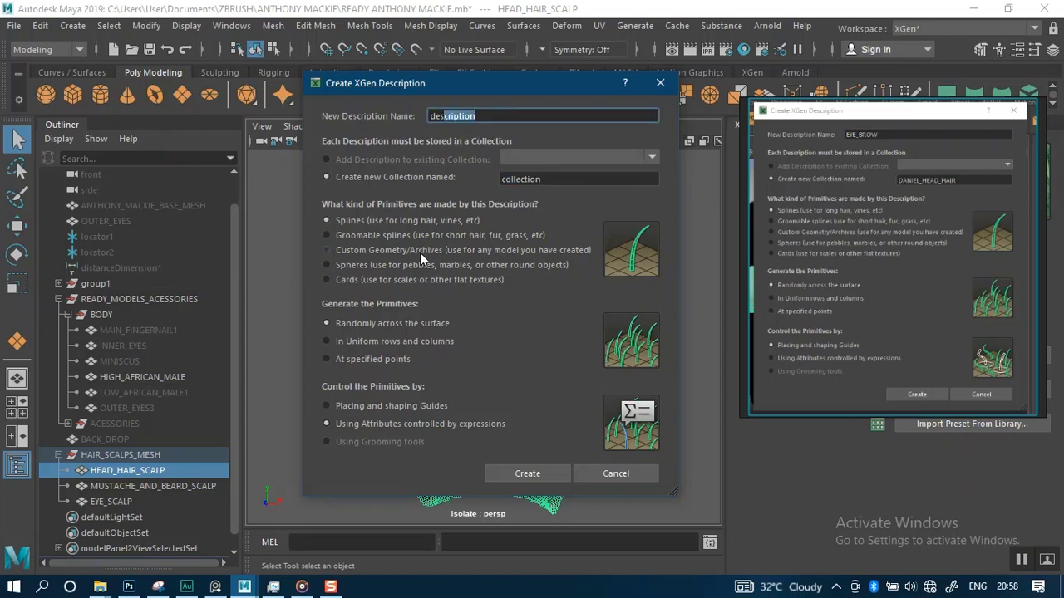
click(541, 180)
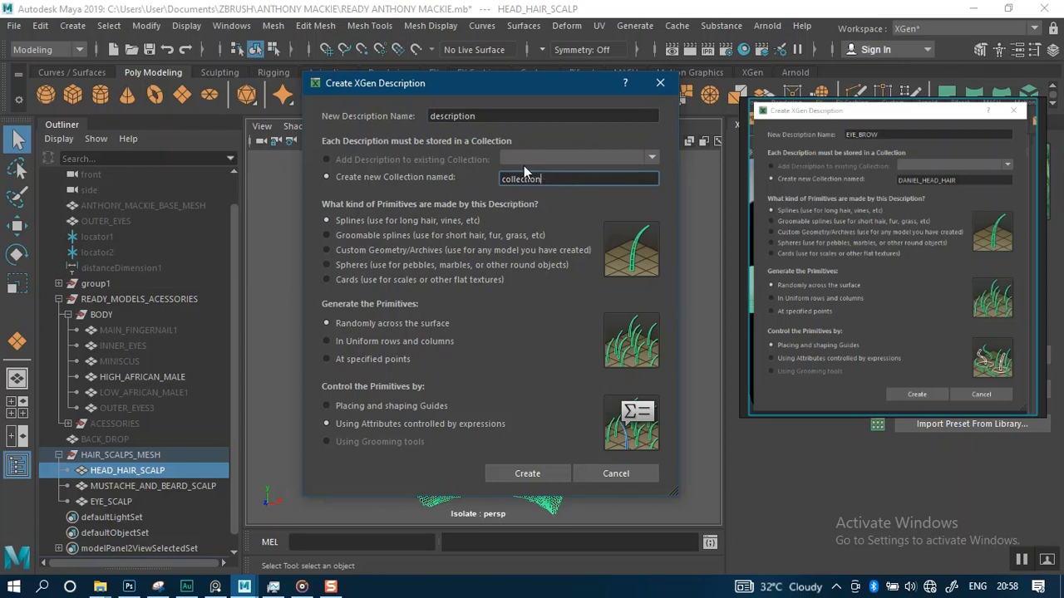
click(481, 116)
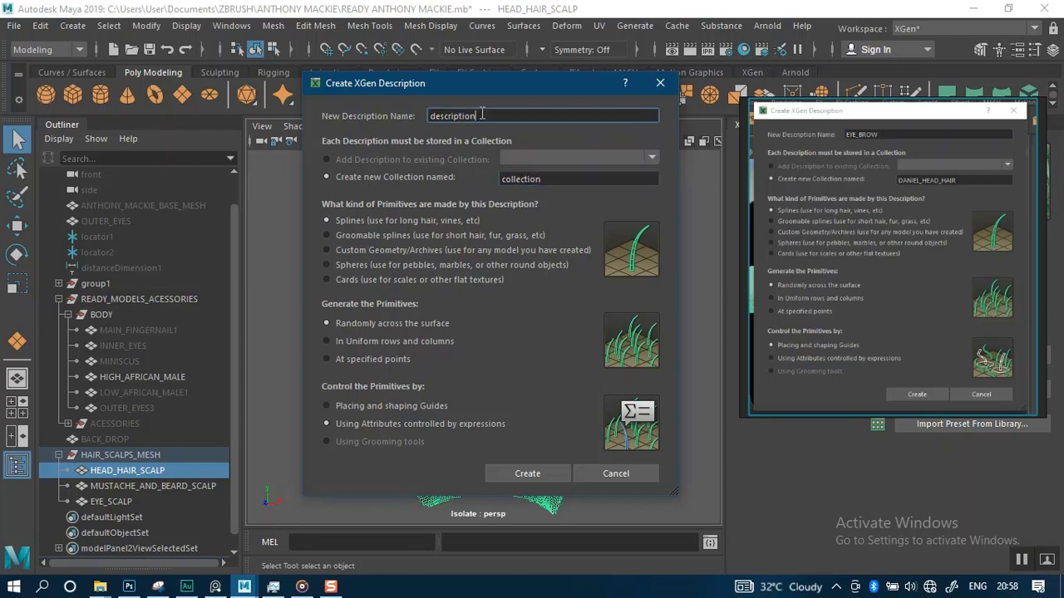
double_click(481, 116)
click(545, 180)
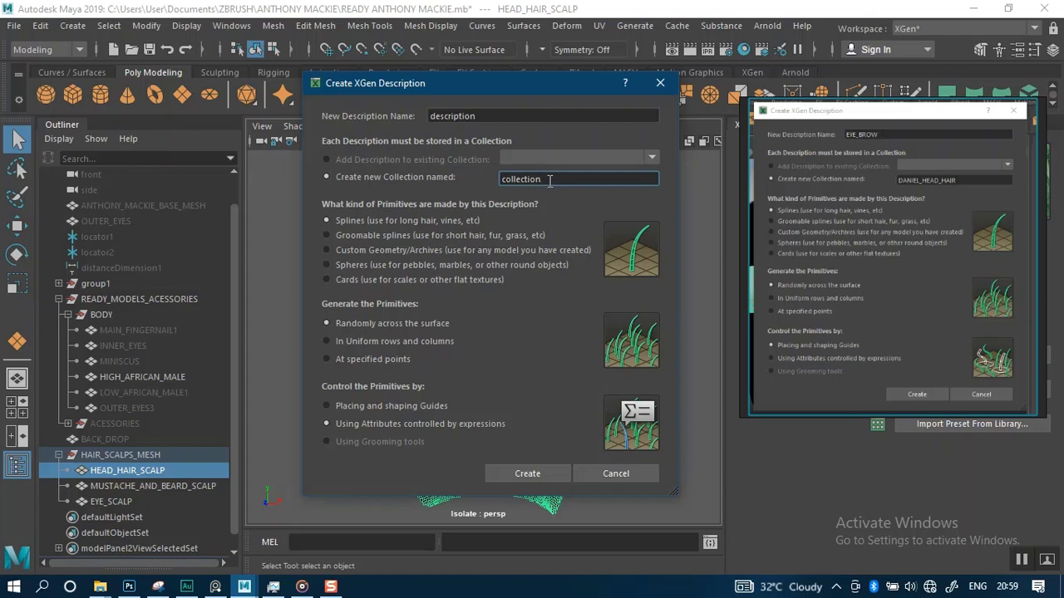
Name the new collection HEAD_SCALP_COLL in the Create XGen Description dialog
drag(551, 181, 479, 180)
click(542, 180)
drag(541, 180, 489, 179)
text(head)
key(BackSpace)
key(BackSpace)
key(BackSpace)
text(HAED)
key(BackSpace)
key(BackSpace)
key(BackSpace)
text(EAD)
text(SCA)
key(BackSpace)
key(BackSpace)
key(BackSpace)
text(_SCALP_COLL)
Move the description dialog aside and browse the reference images of the actor's hair, beard and eyebrows
drag(487, 116, 409, 122)
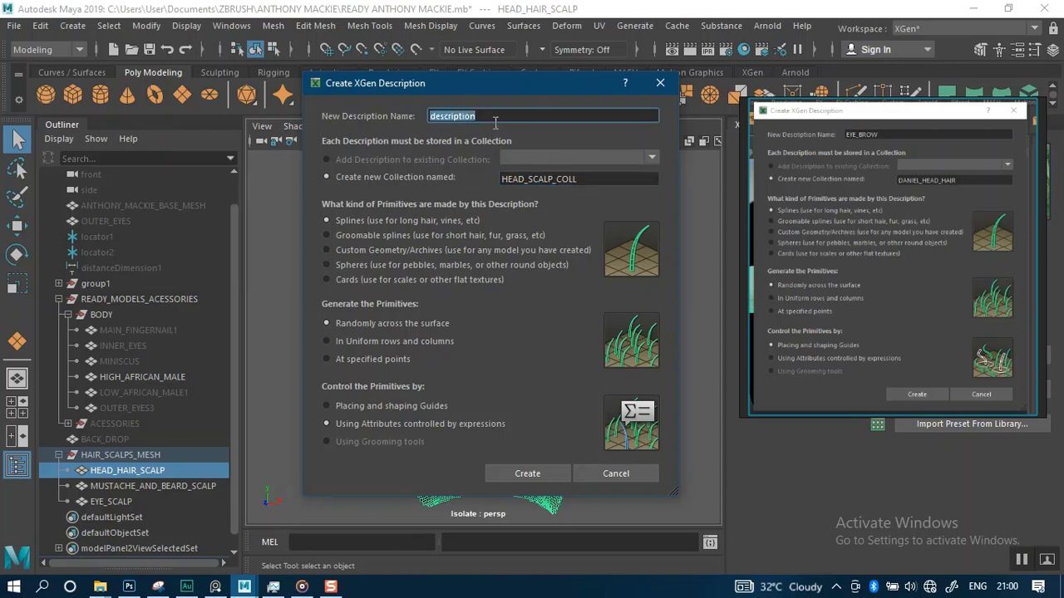
drag(497, 89, 231, 103)
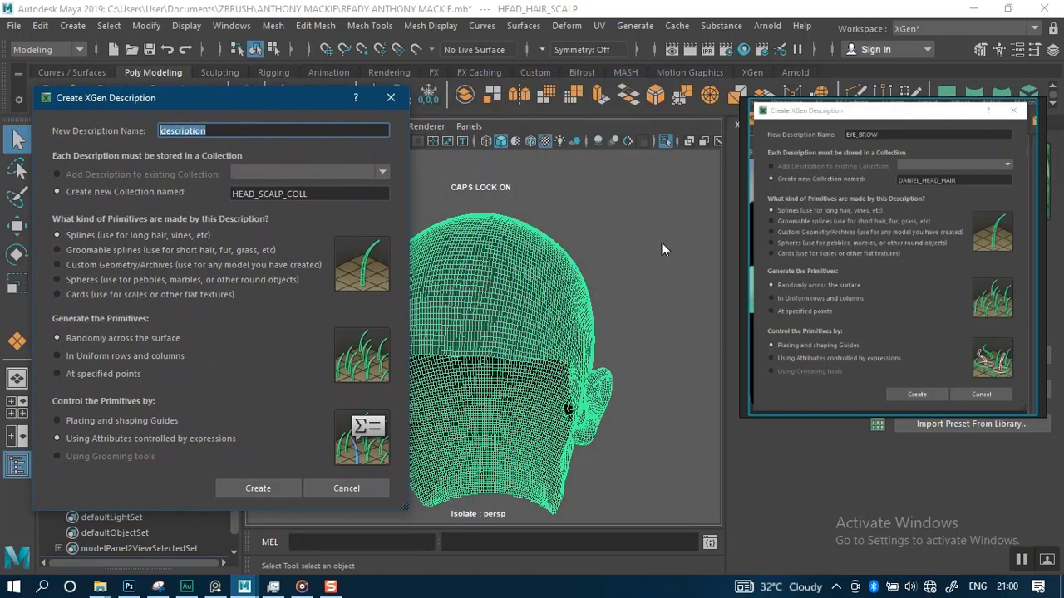
scroll(789, 269, down, 5)
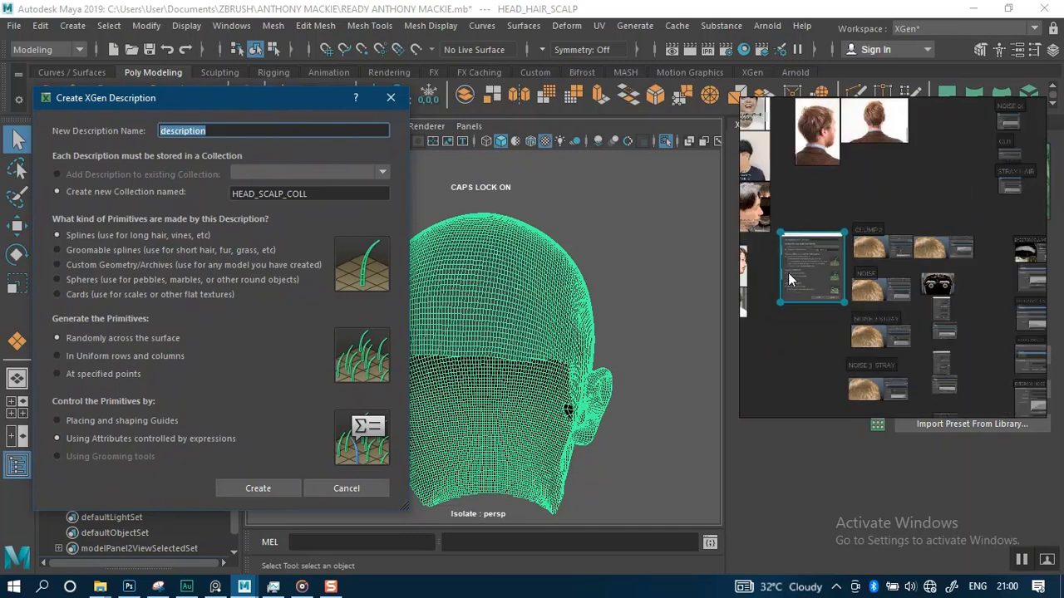
scroll(844, 263, down, 3)
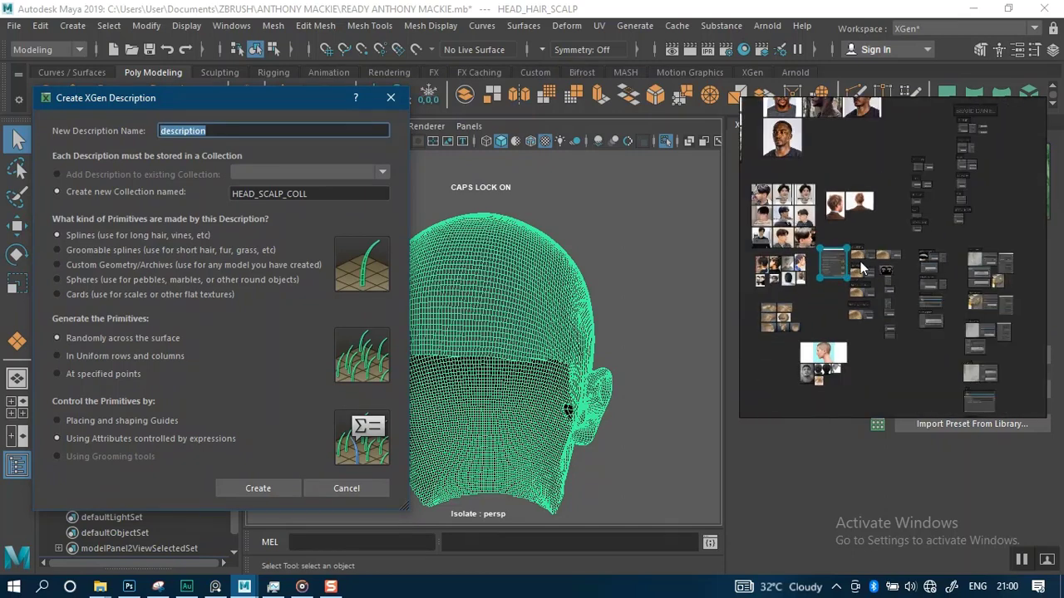
middle_drag(896, 316, 895, 341)
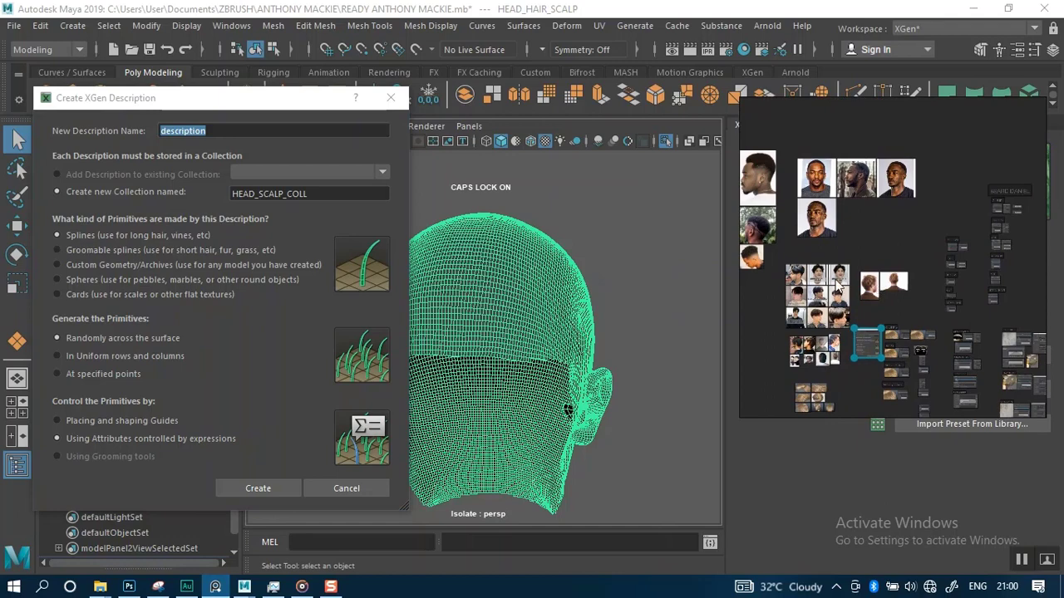
middle_drag(837, 279, 901, 280)
scroll(902, 323, up, 2)
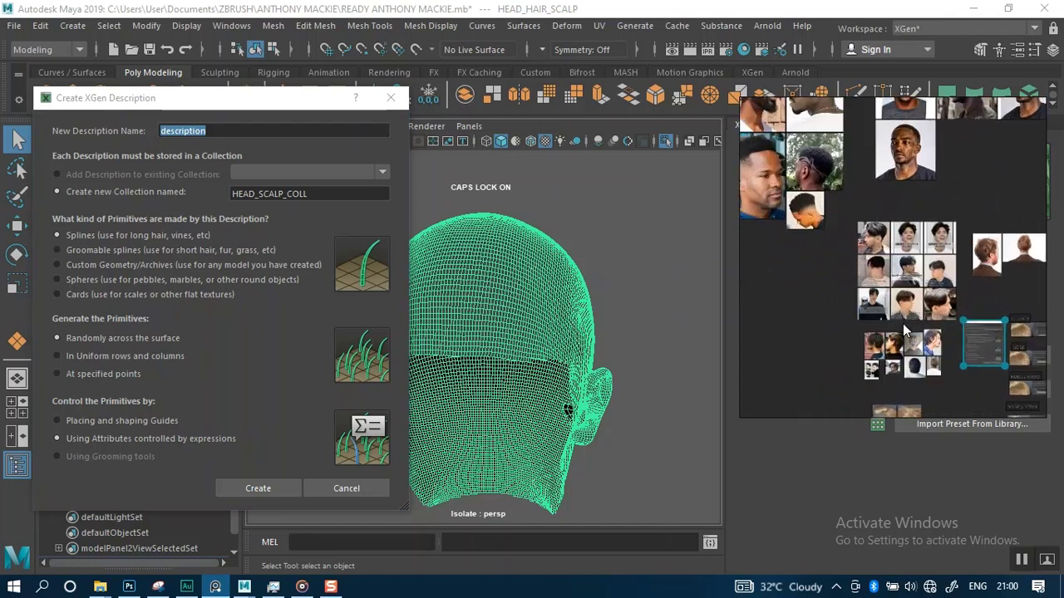
middle_drag(910, 363, 875, 361)
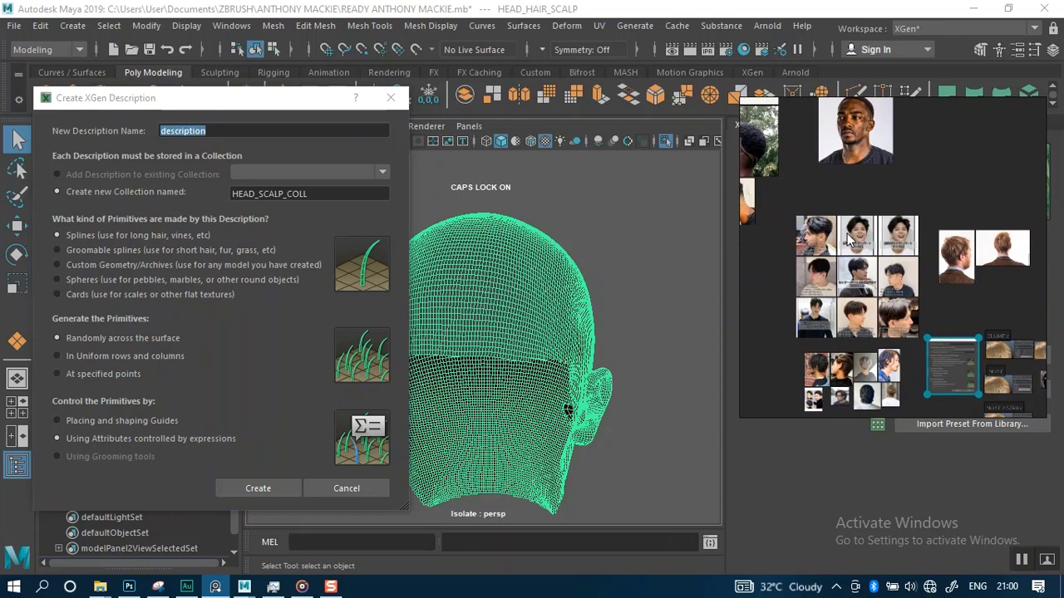
middle_drag(856, 230, 861, 304)
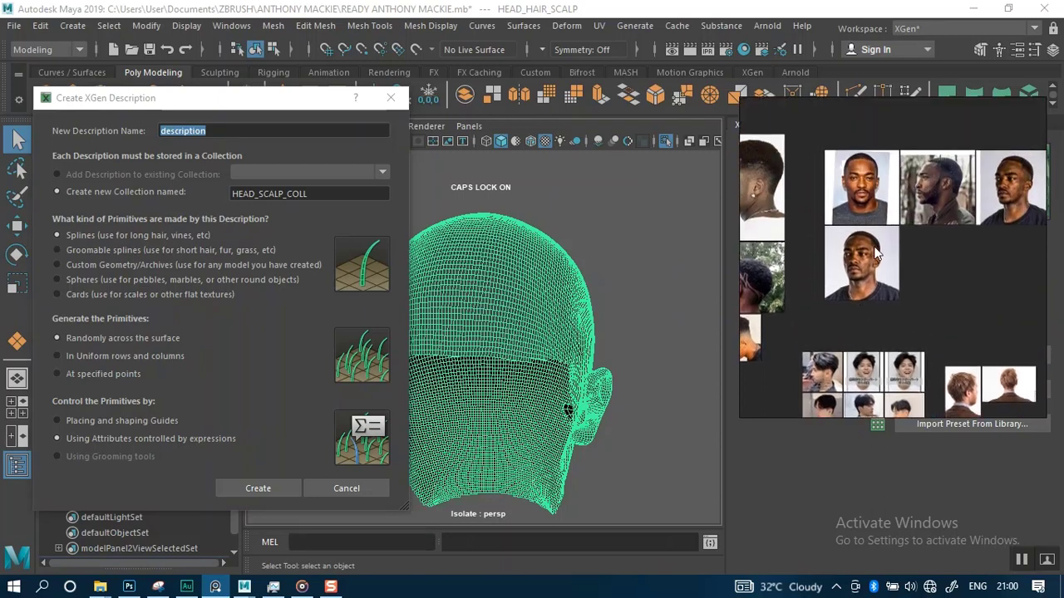
middle_drag(877, 248, 846, 260)
right_drag(863, 253, 781, 262)
middle_drag(781, 262, 814, 272)
scroll(814, 278, up, 3)
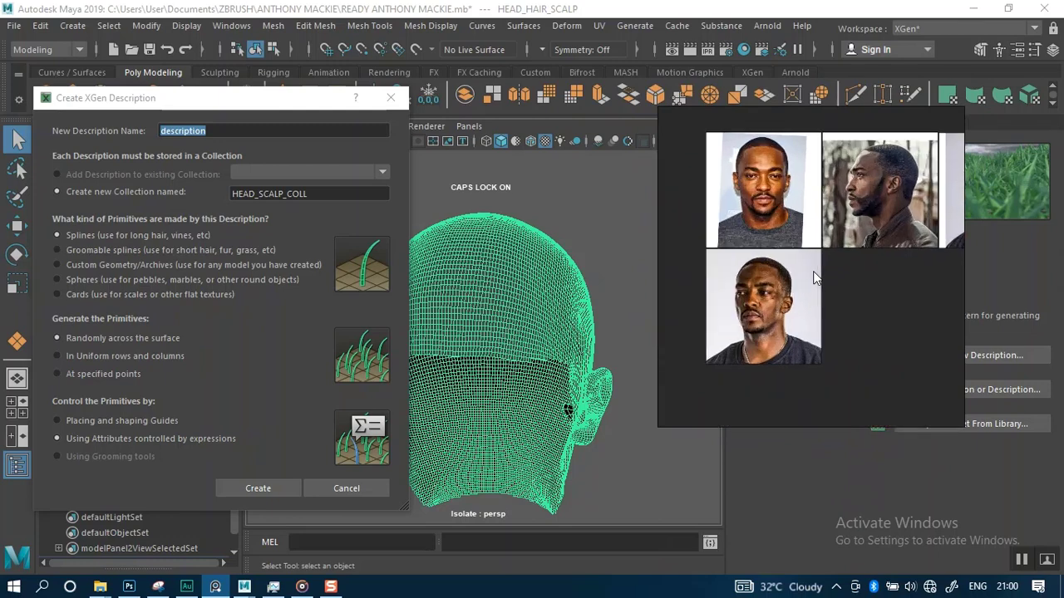
scroll(815, 283, down, 4)
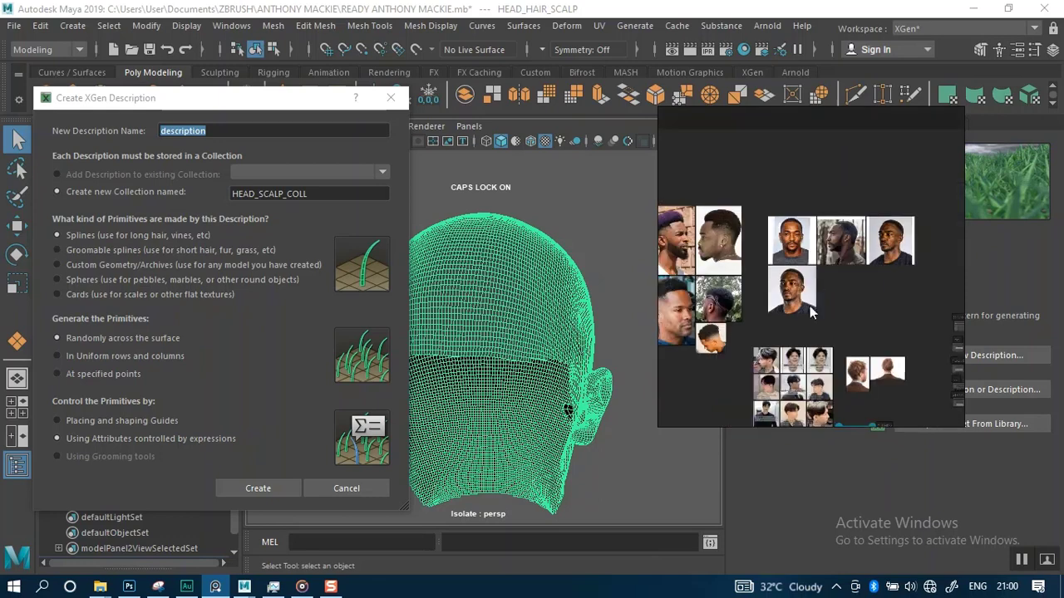
middle_drag(720, 289, 782, 257)
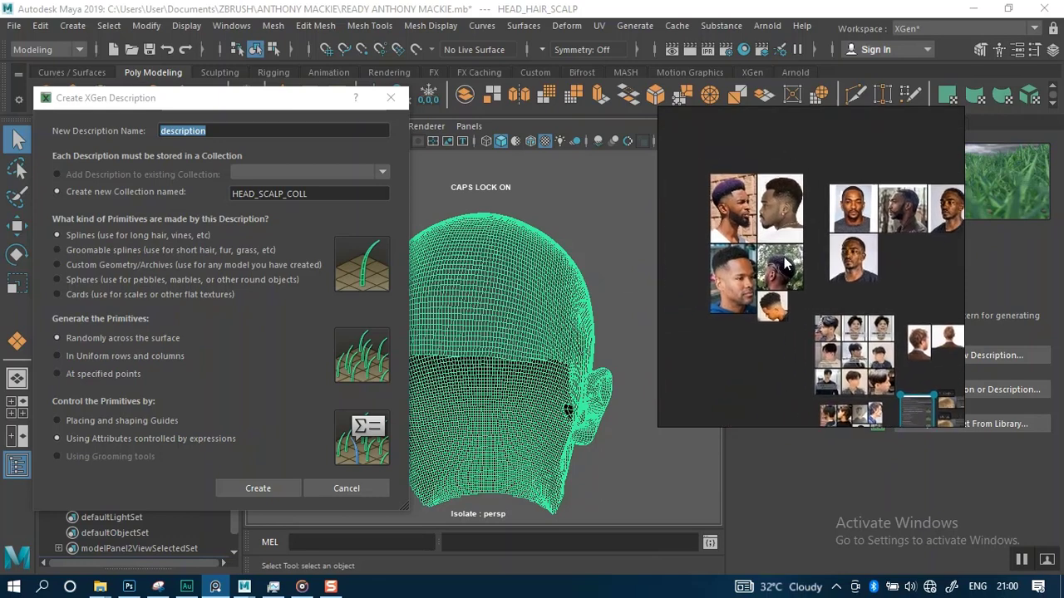
middle_drag(798, 310, 804, 245)
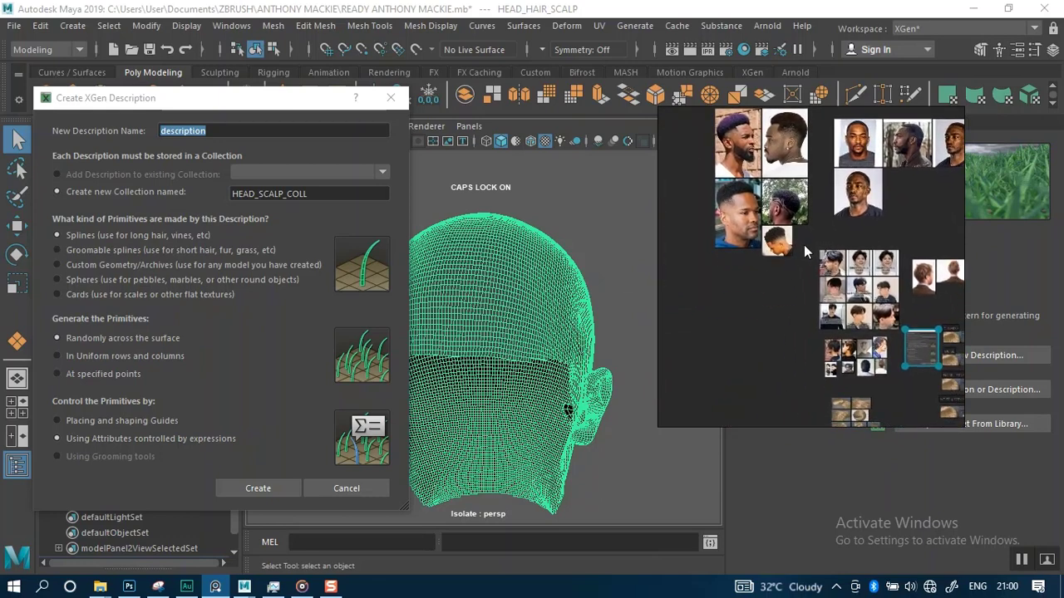
middle_drag(846, 303, 785, 234)
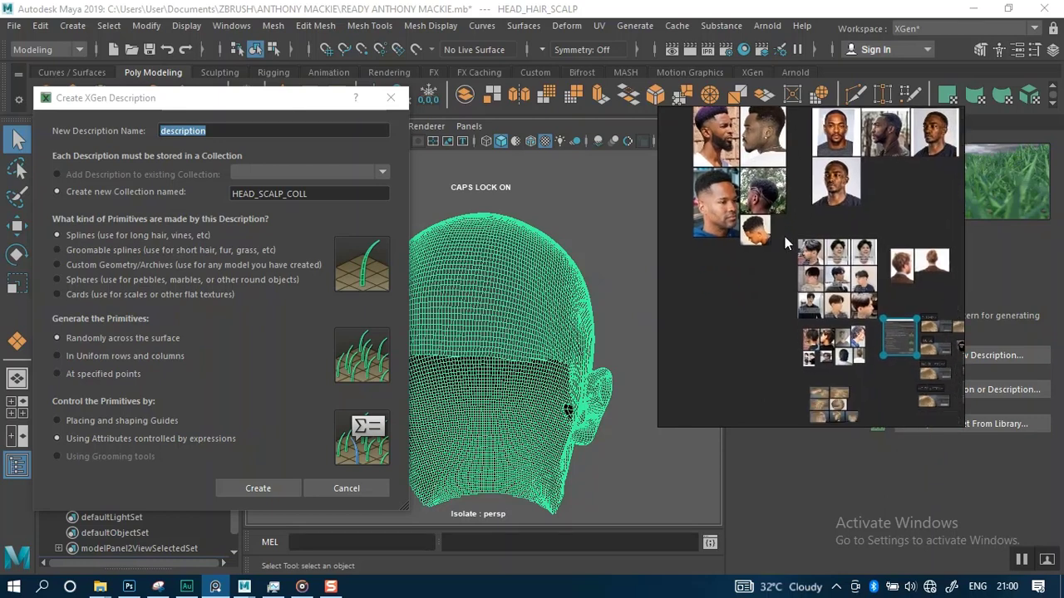
middle_drag(808, 297, 768, 235)
scroll(827, 333, up, 8)
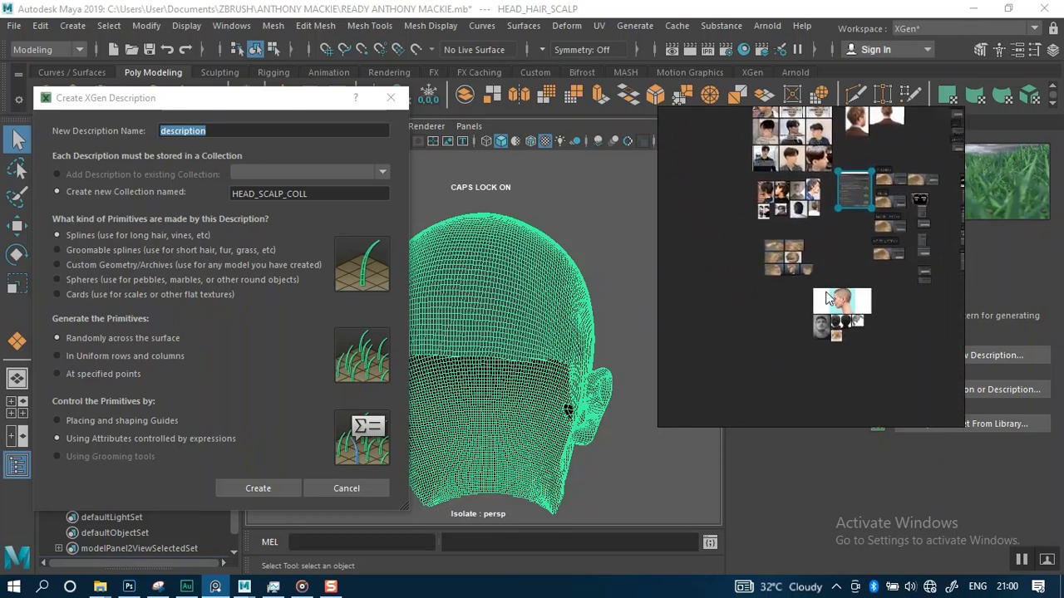
scroll(826, 315, up, 3)
middle_drag(818, 343, 818, 258)
scroll(812, 241, up, 4)
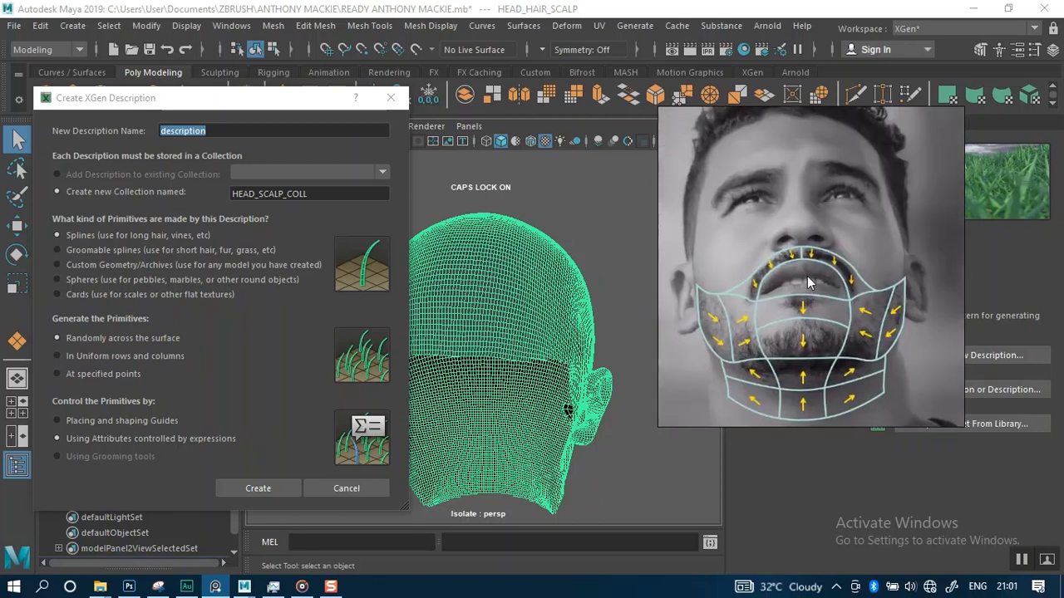
scroll(803, 278, down, 6)
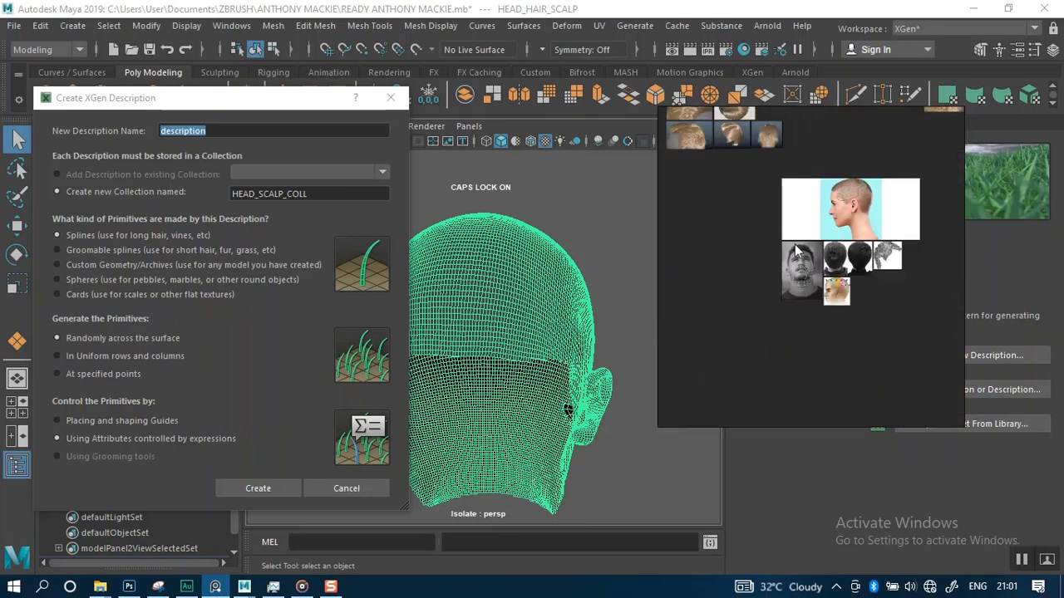
mouse_move(794, 168)
middle_down()
mouse_move(786, 250)
mouse_move(762, 271)
middle_up()
middle_drag(781, 232, 781, 294)
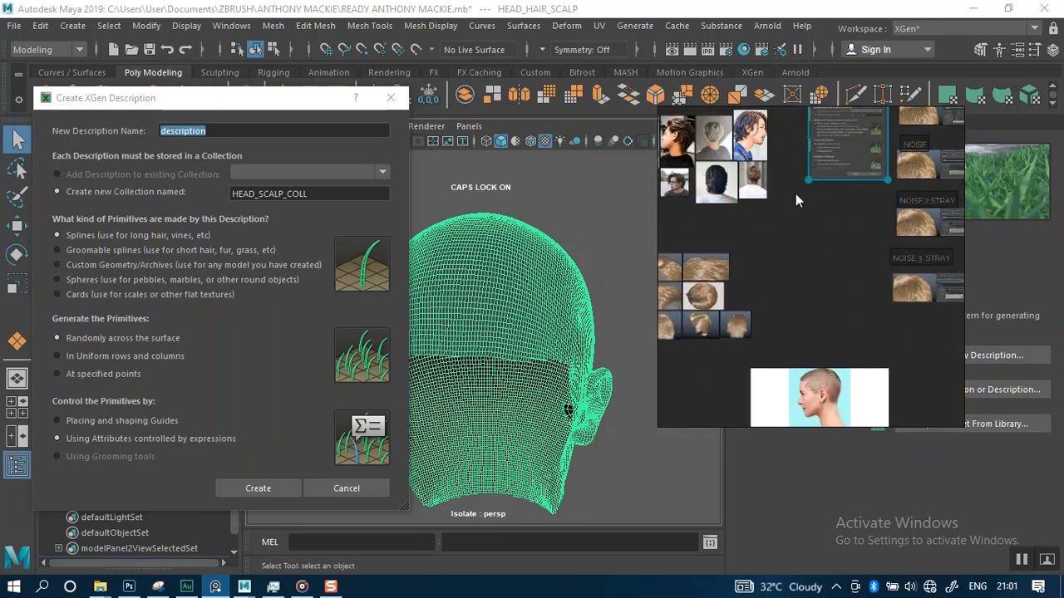
mouse_move(795, 194)
middle_down()
mouse_move(830, 283)
mouse_move(763, 254)
middle_up()
middle_drag(851, 171, 779, 244)
middle_drag(822, 181, 823, 238)
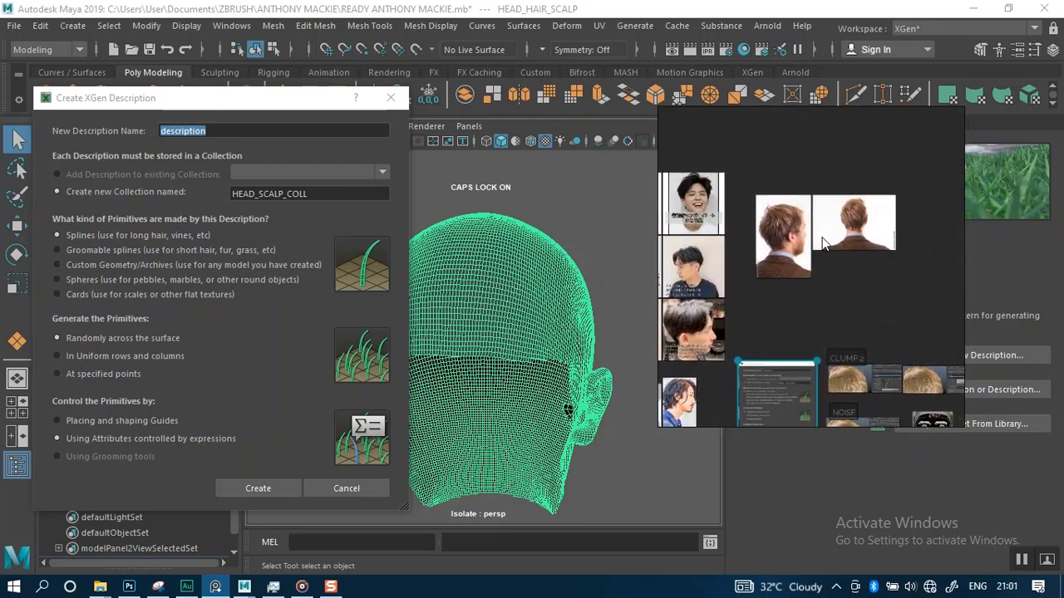
middle_drag(823, 153, 803, 250)
middle_drag(778, 186, 840, 241)
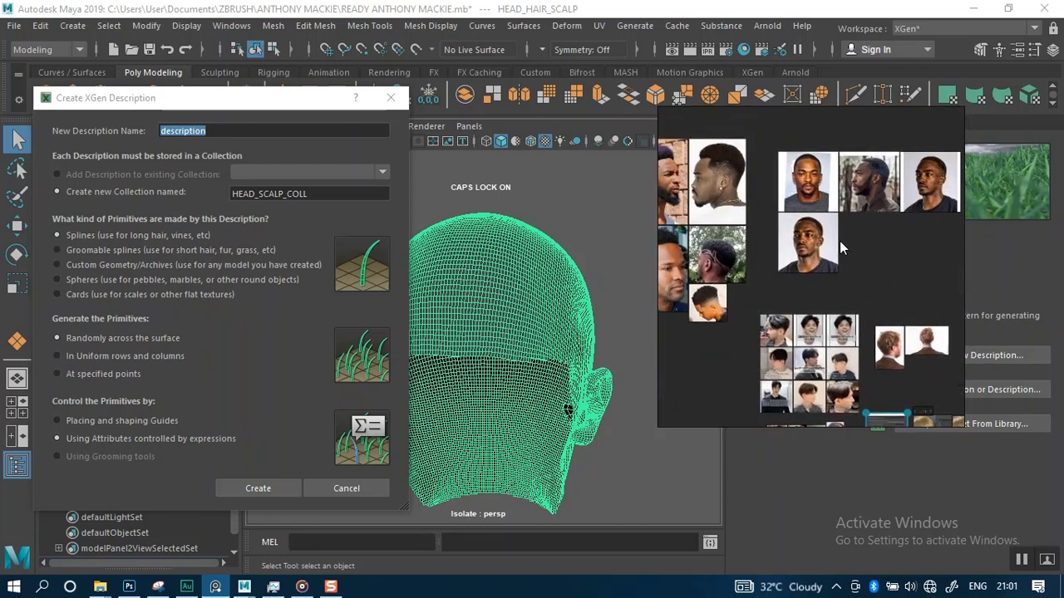
scroll(840, 241, up, 5)
mouse_move(768, 230)
middle_down()
mouse_move(829, 252)
mouse_move(914, 215)
middle_up()
scroll(828, 251, up, 8)
middle_drag(838, 209, 809, 198)
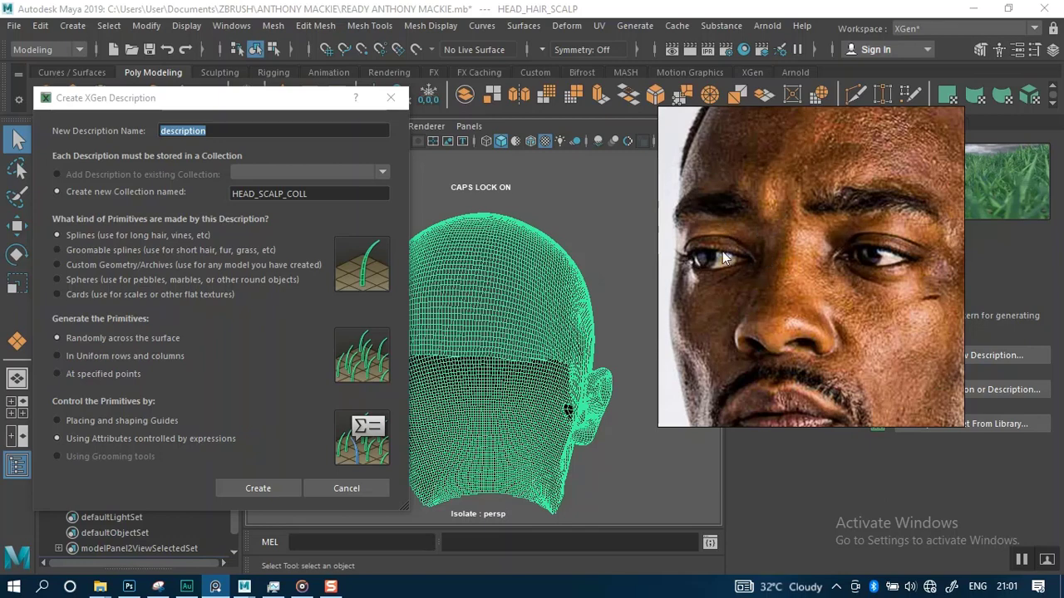
drag(224, 101, 335, 31)
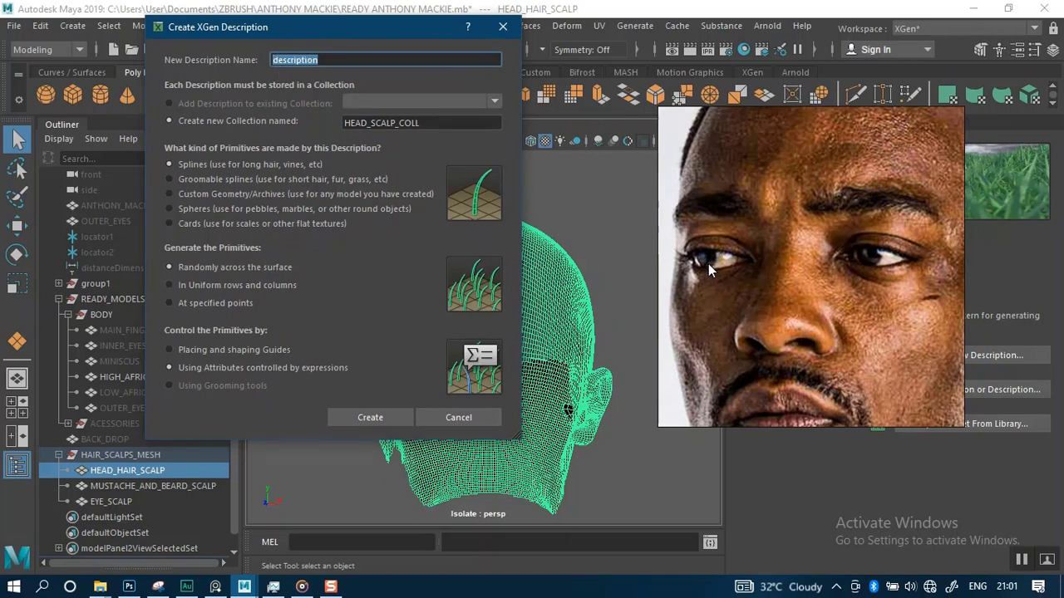
click(696, 297)
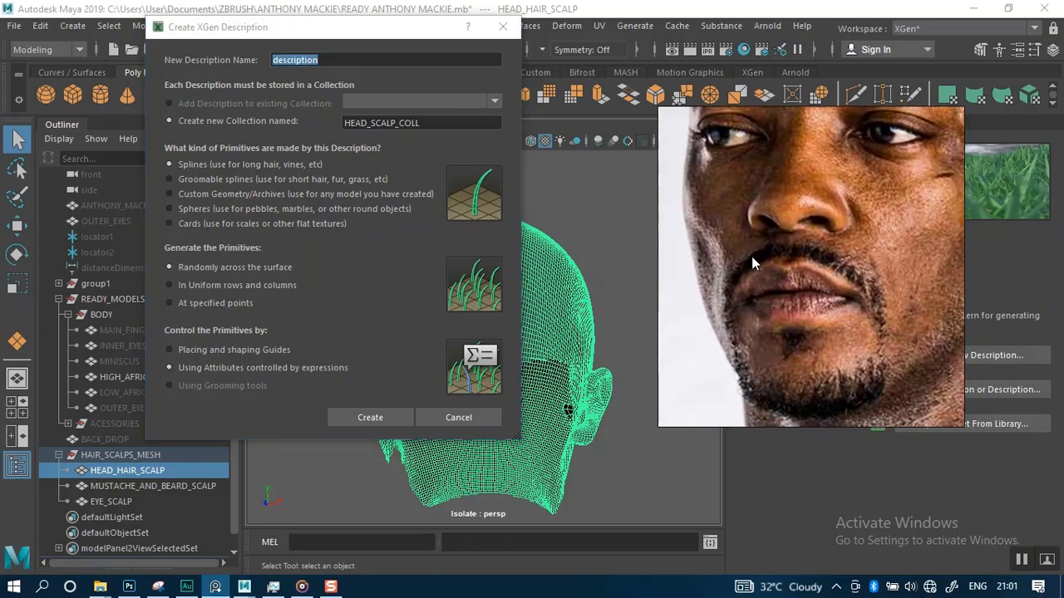
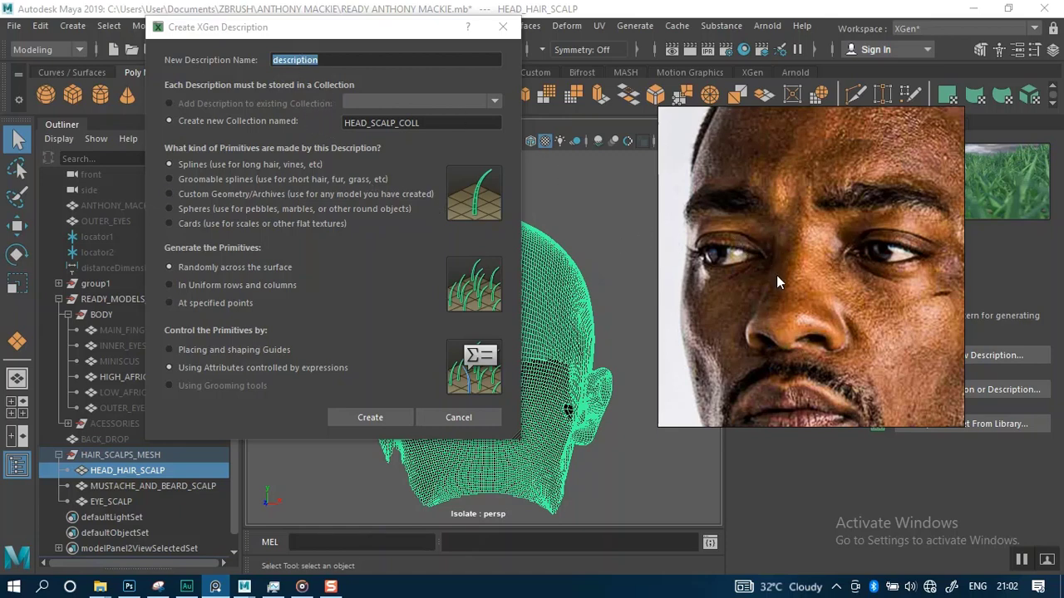
Browse the actor's reference photos of hair, beard and eyebrows in the image viewer beside the description dialog
scroll(776, 275, down, 3)
scroll(831, 276, up, 4)
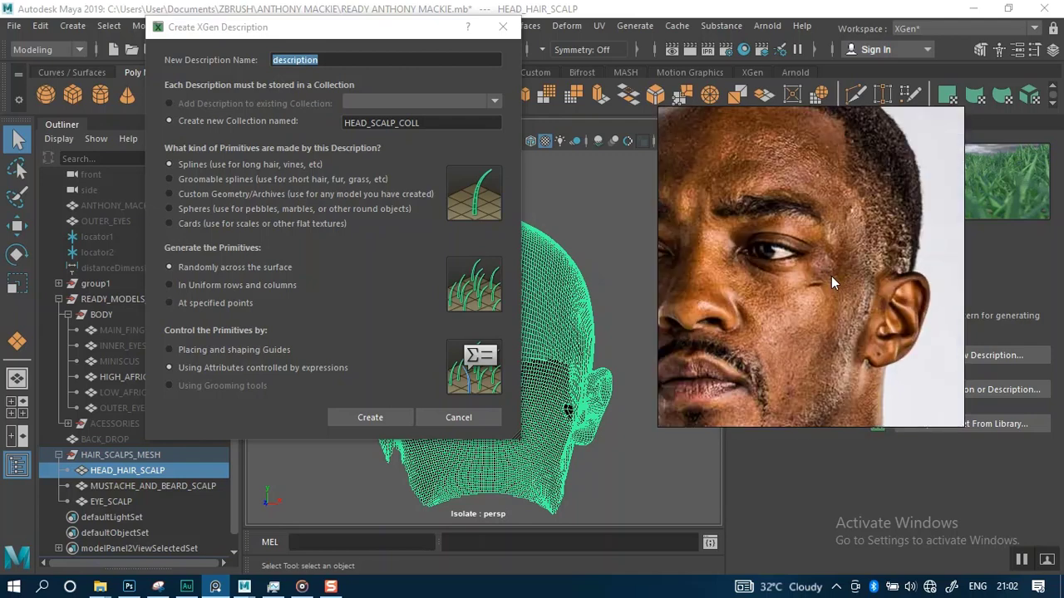
scroll(843, 287, down, 5)
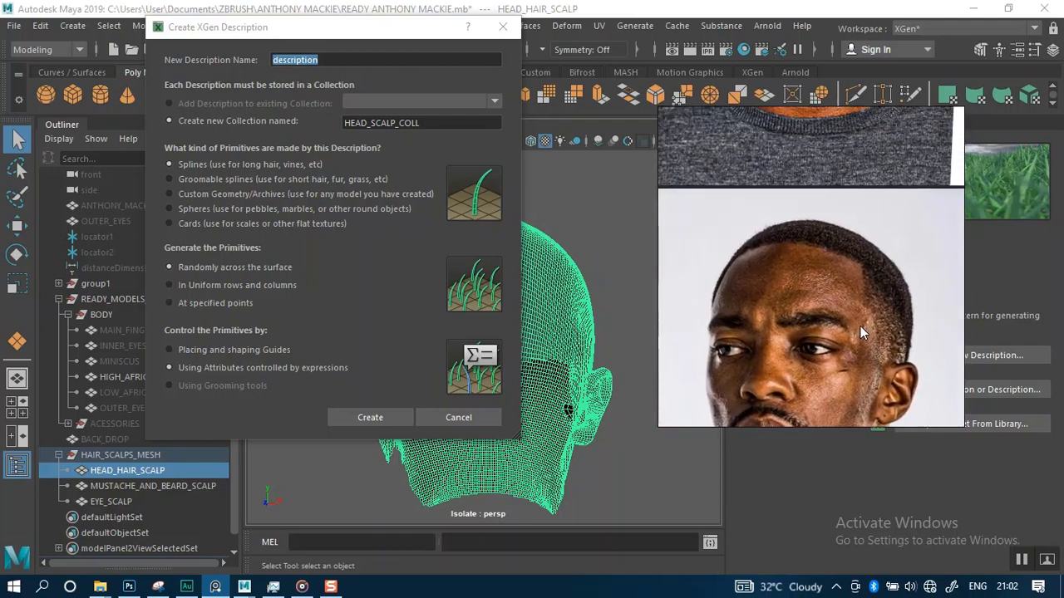
scroll(853, 308, down, 2)
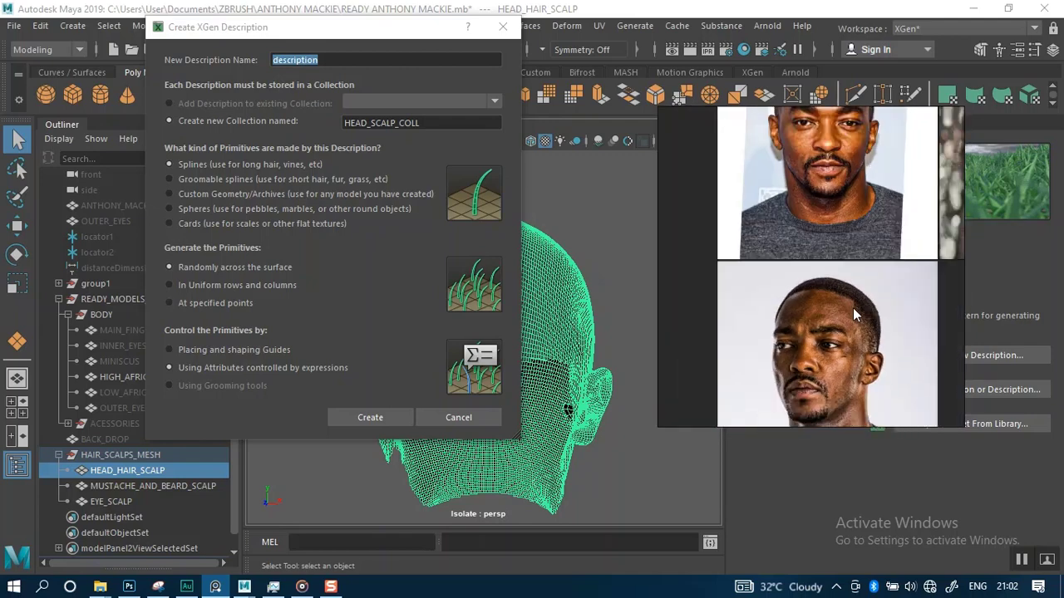
scroll(831, 318, up, 2)
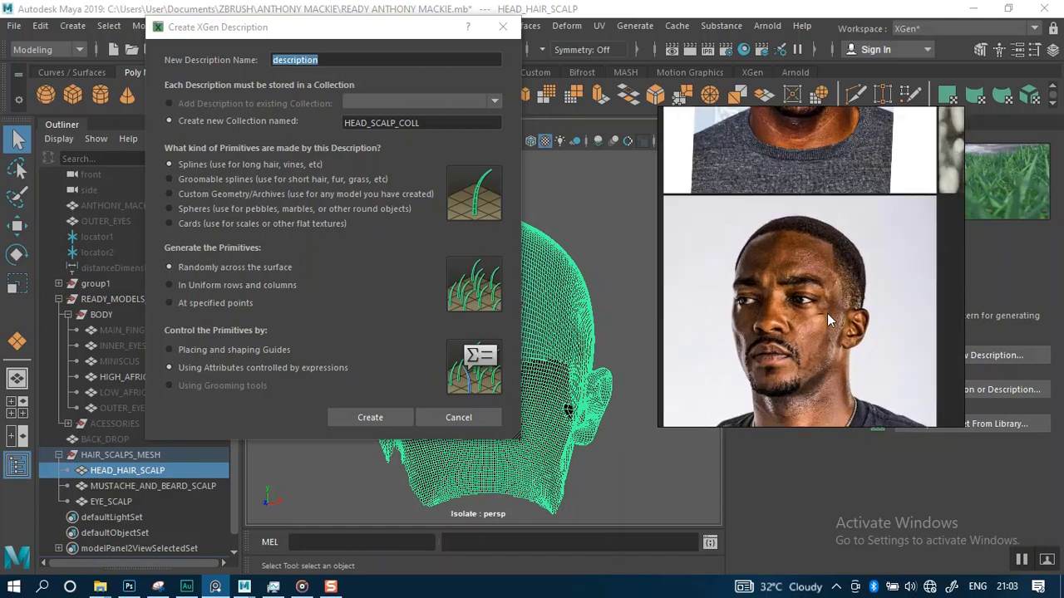
scroll(831, 316, up, 4)
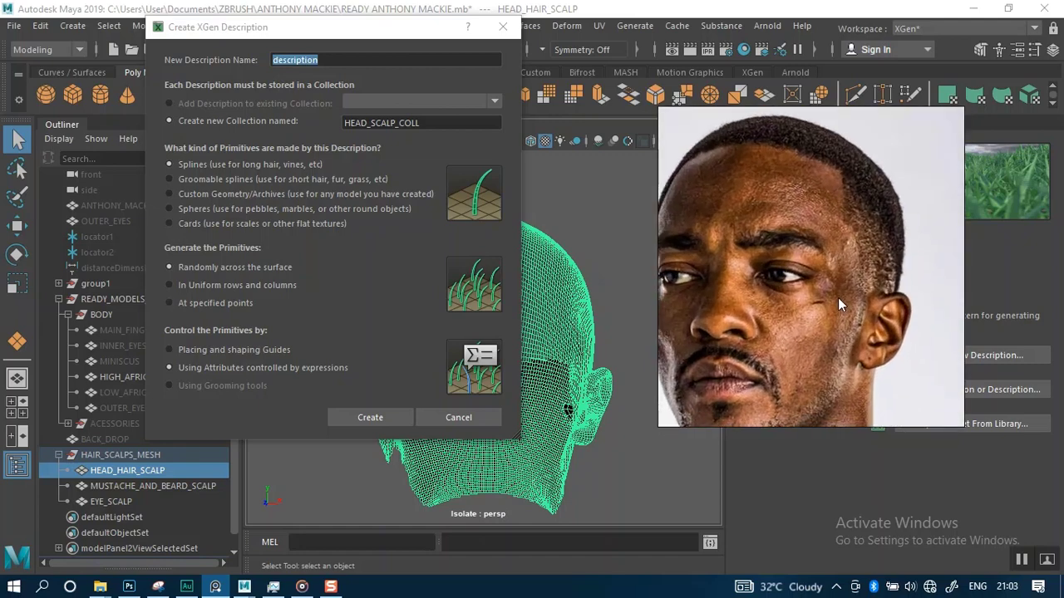
drag(838, 301, 863, 309)
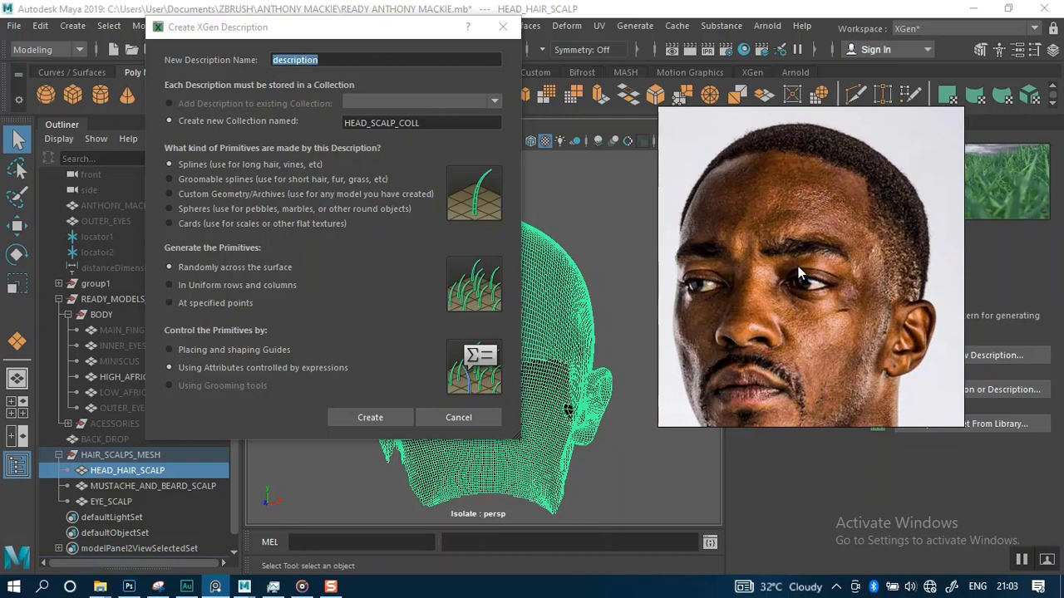
mouse_move(789, 285)
middle_down()
mouse_move(773, 320)
mouse_move(811, 306)
mouse_move(777, 310)
mouse_move(778, 292)
middle_up()
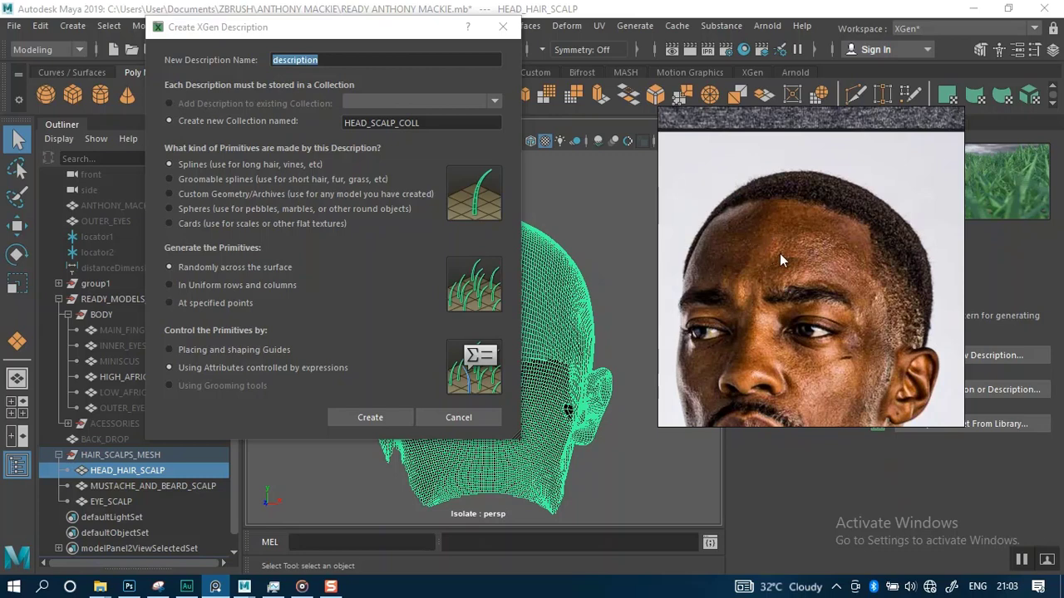
scroll(788, 251, down, 10)
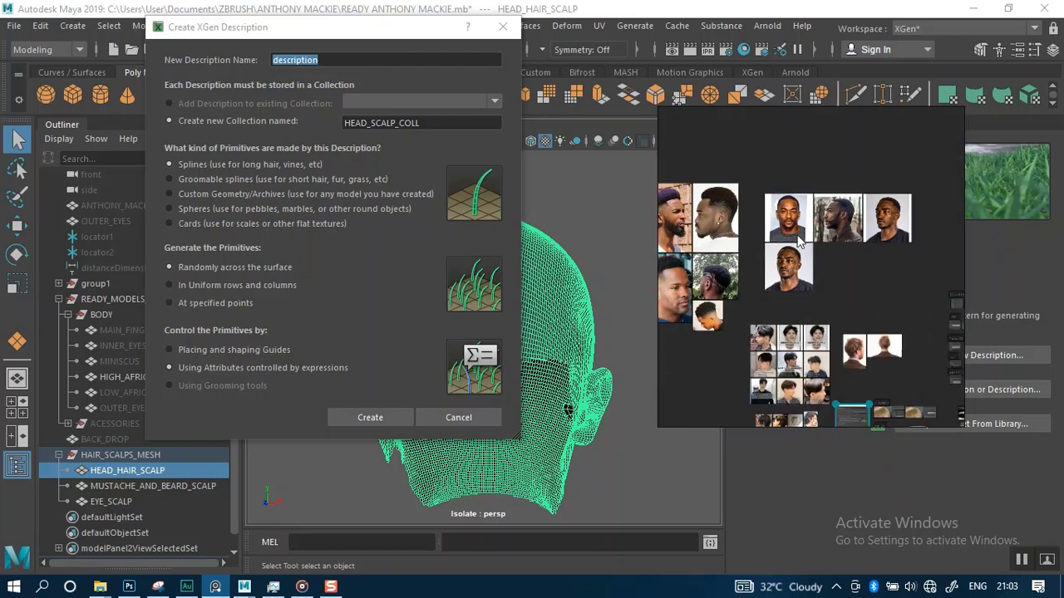
middle_drag(891, 234, 851, 312)
scroll(799, 233, up, 8)
scroll(822, 287, up, 3)
mouse_move(854, 267)
middle_down()
mouse_move(861, 295)
mouse_move(859, 271)
middle_up()
right_drag(783, 275, 741, 305)
right_click(742, 305)
click(699, 372)
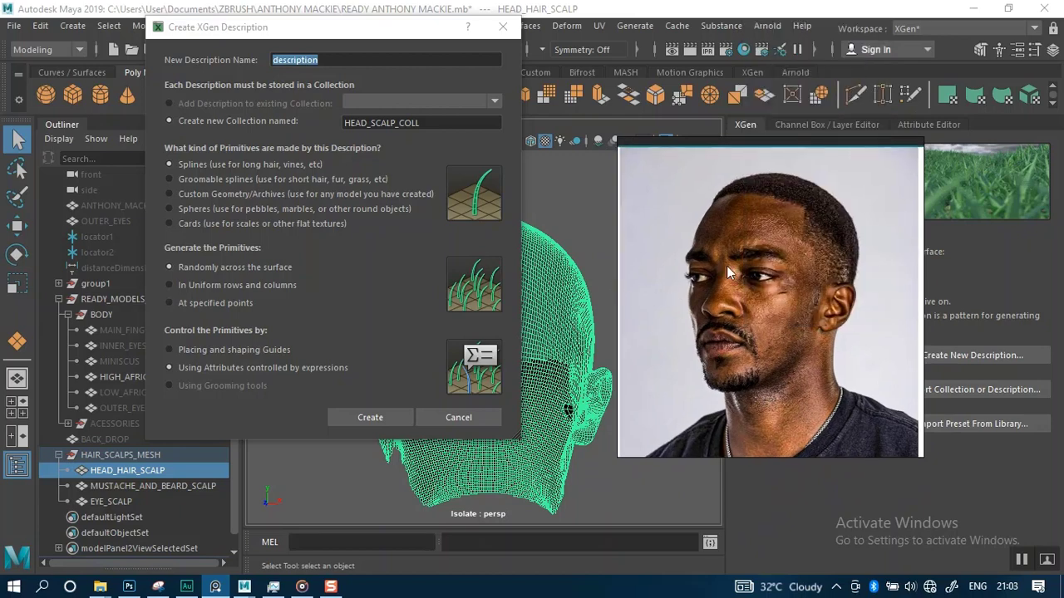
scroll(716, 280, up, 2)
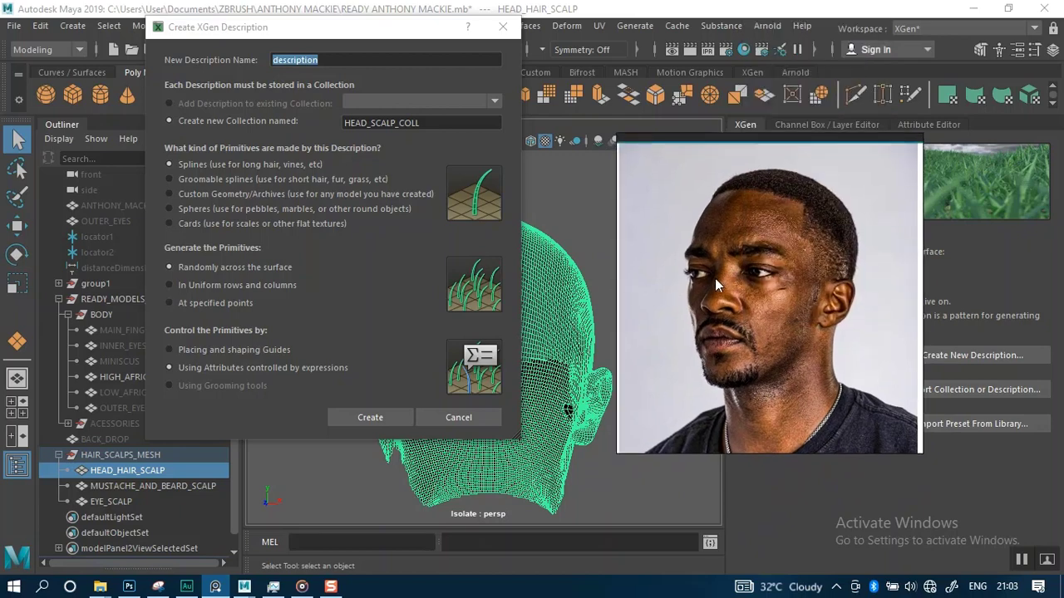
right_click(713, 278)
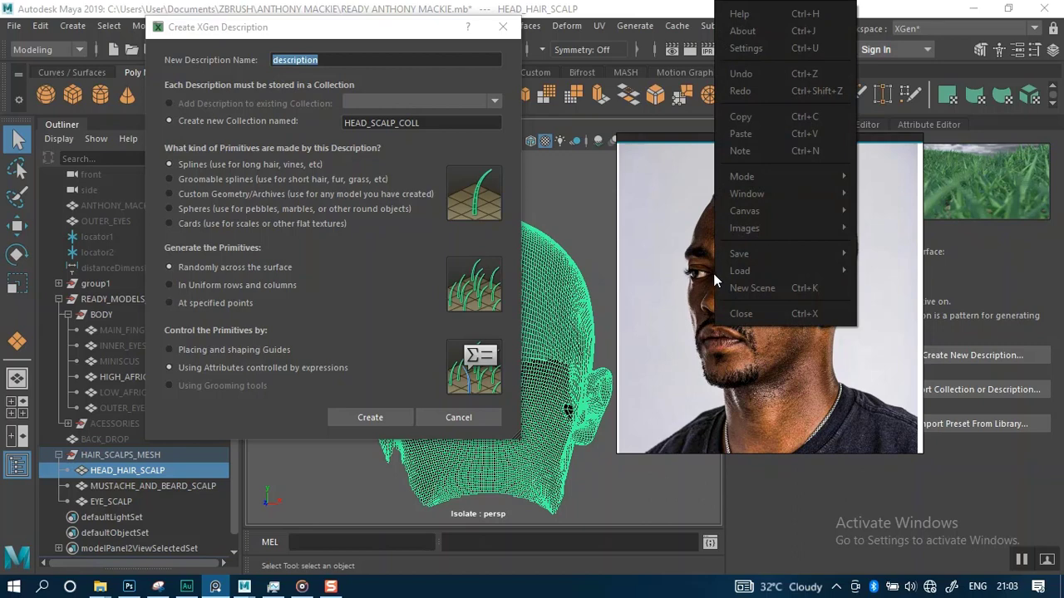
mouse_move(745, 176)
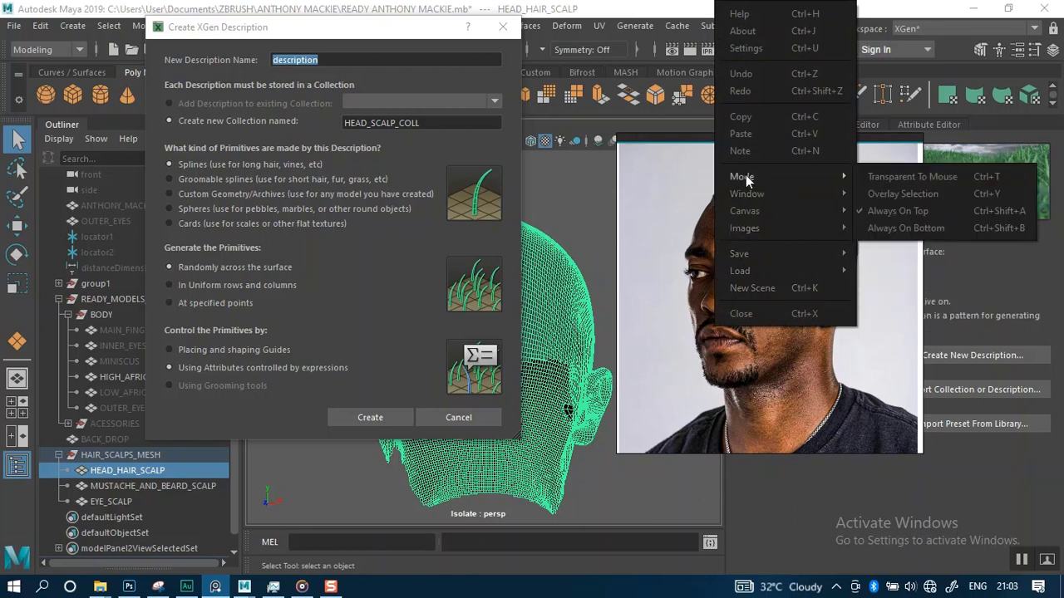
click(665, 321)
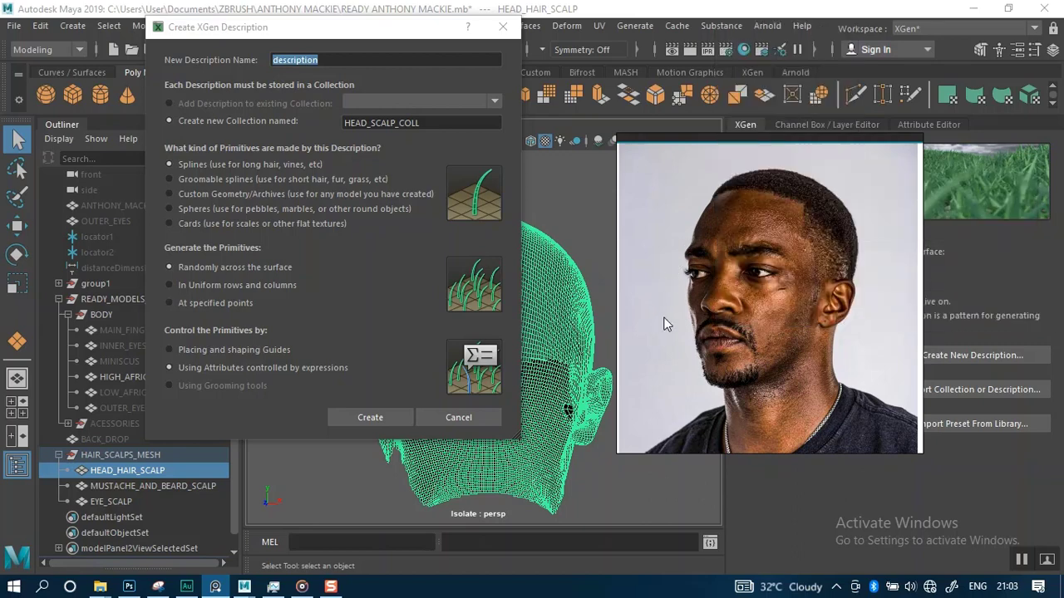
Switch to the Snipping Tool and capture a new snip of the actor's side-profile reference photo
scroll(665, 324, down, 2)
right_drag(665, 319, 670, 308)
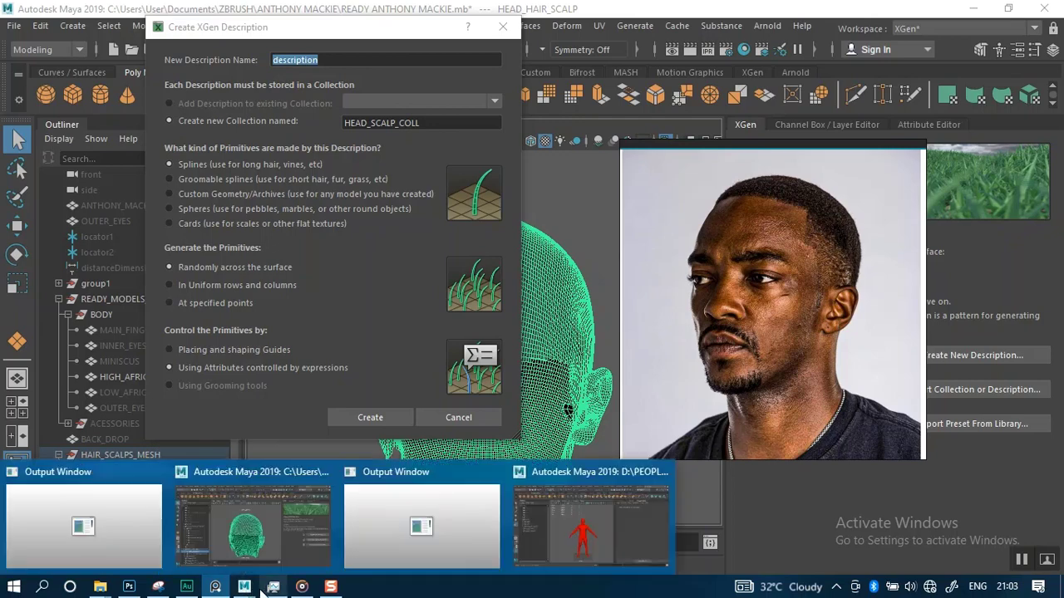
click(159, 589)
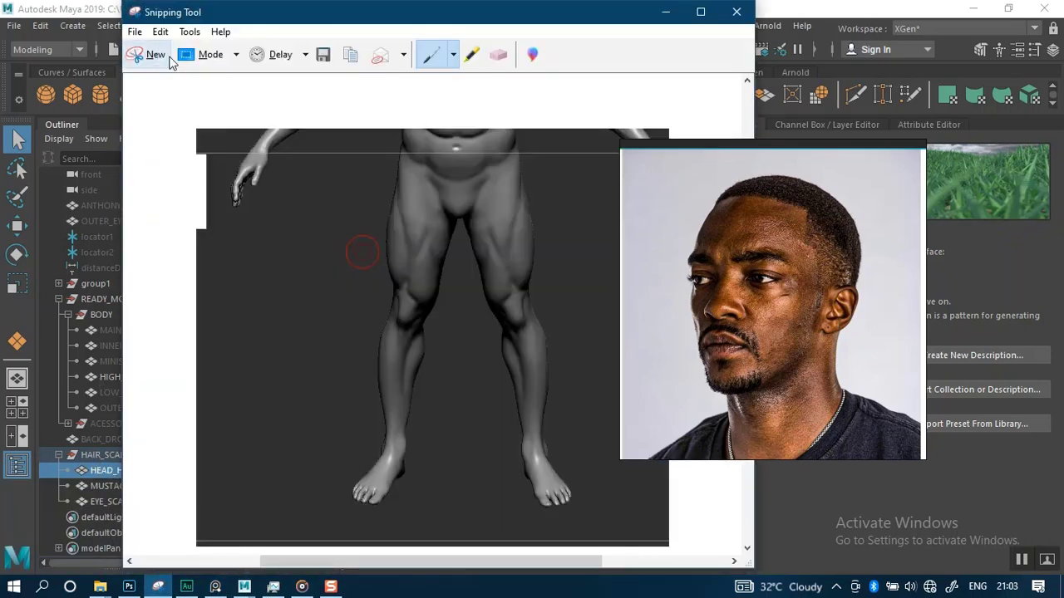
key(ctrl+n)
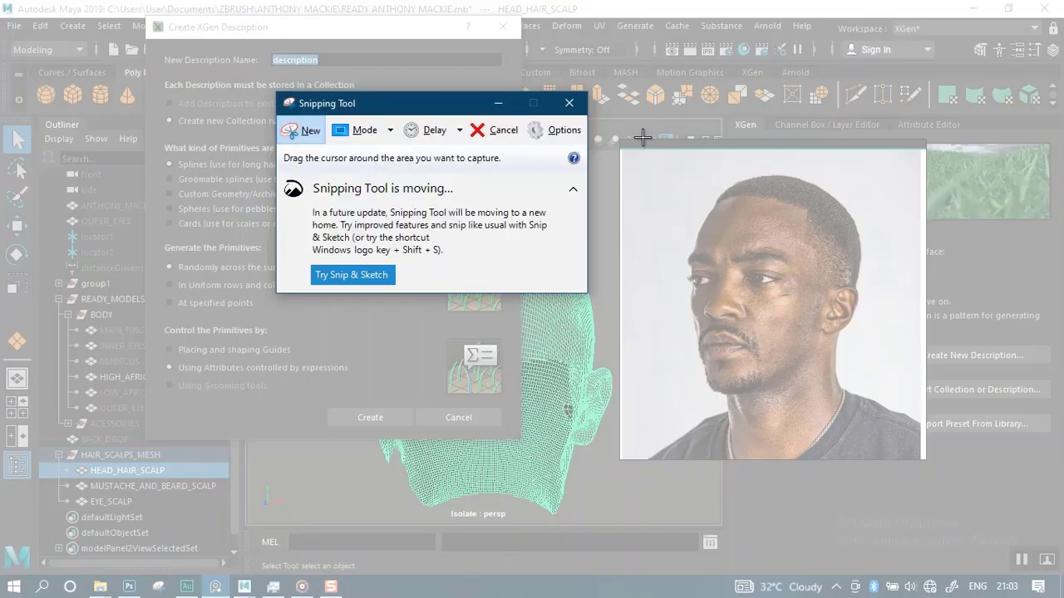
drag(619, 143, 924, 462)
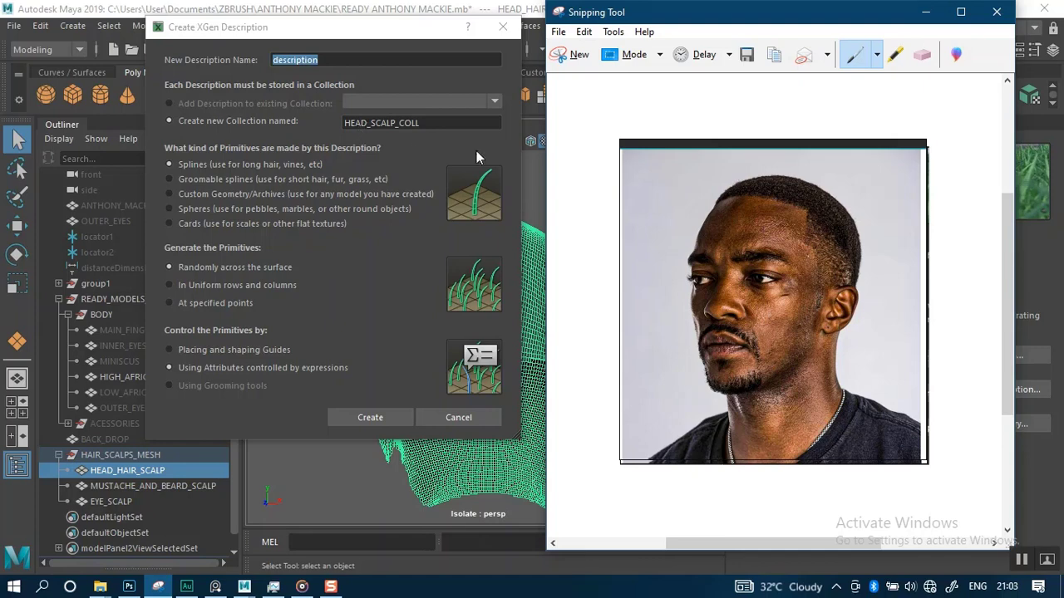
Enlarge the snip window and annotate the photo, outlining the top scalp hair in blue and marking regions 1 and 2 in red pen
drag(680, 27, 260, 28)
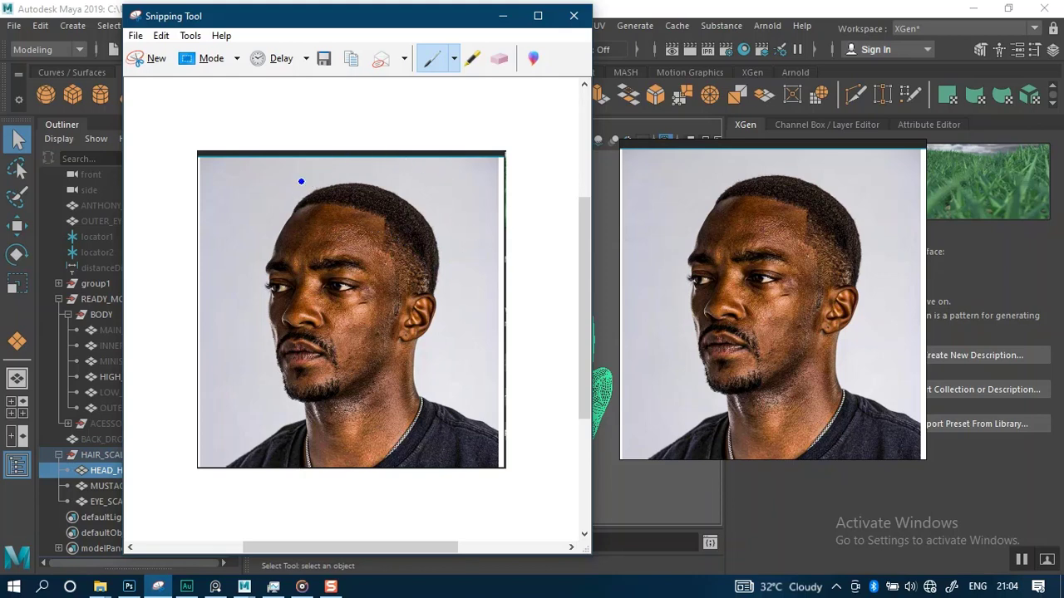
click(538, 16)
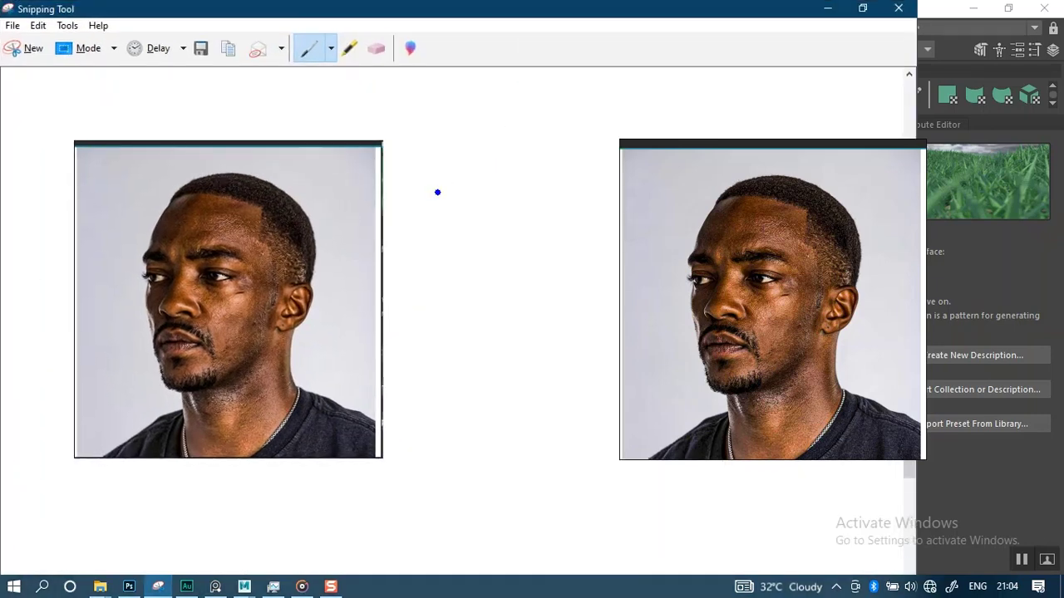
click(332, 52)
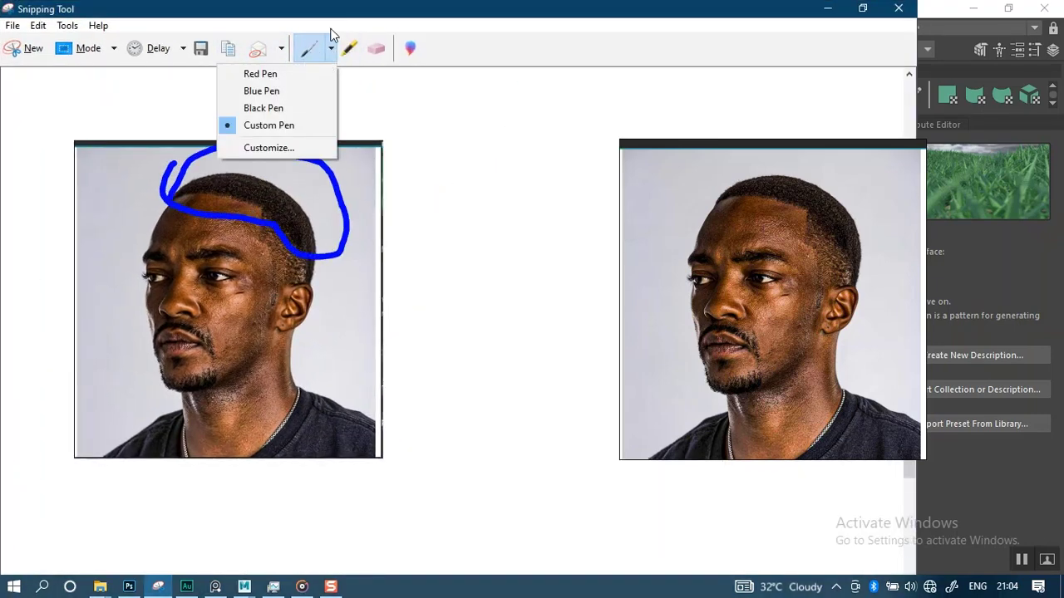
click(337, 15)
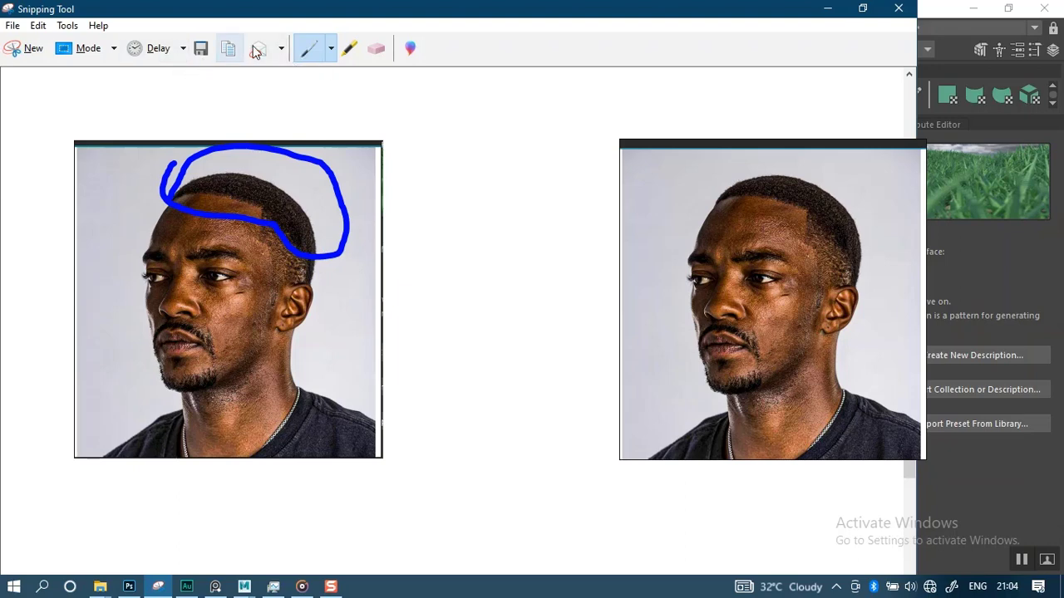
click(331, 50)
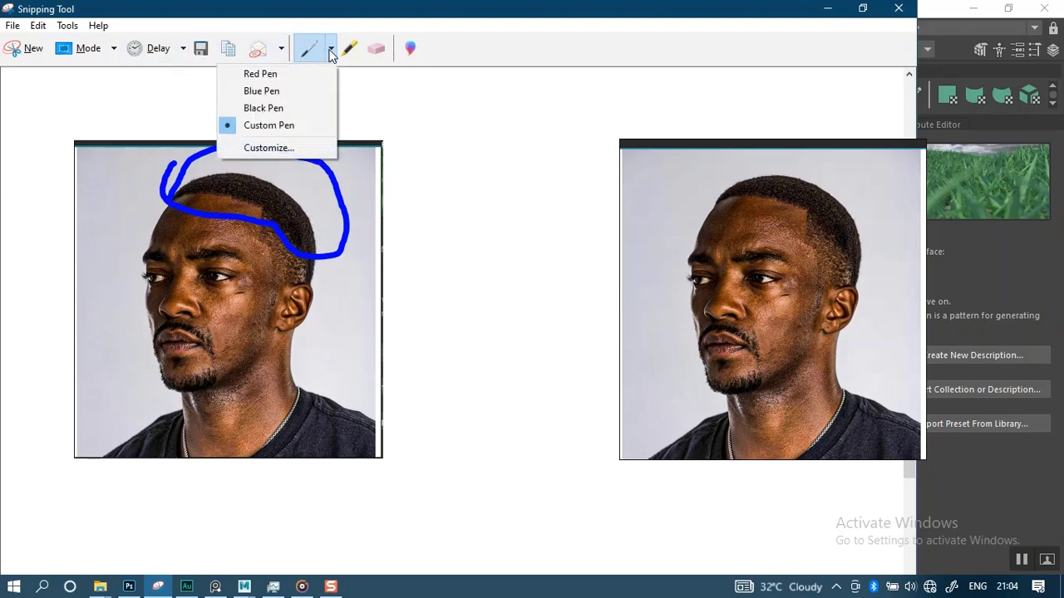
click(265, 74)
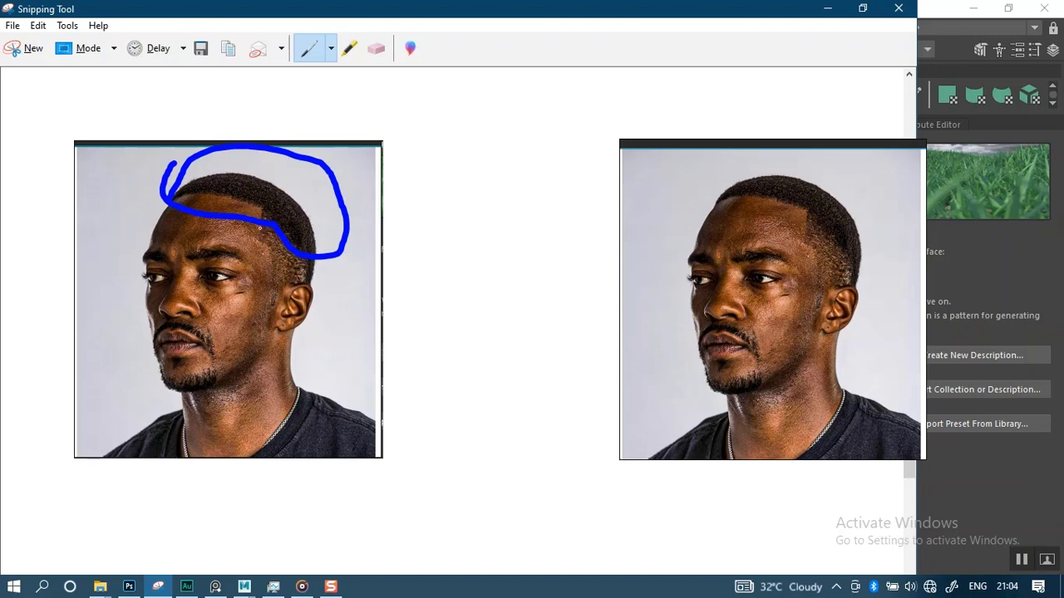
mouse_move(261, 225)
mouse_down()
mouse_move(276, 309)
mouse_move(291, 285)
mouse_move(320, 299)
mouse_move(300, 248)
mouse_move(264, 225)
mouse_move(258, 235)
mouse_up()
mouse_move(237, 154)
mouse_down()
mouse_move(236, 172)
mouse_move(250, 176)
mouse_up()
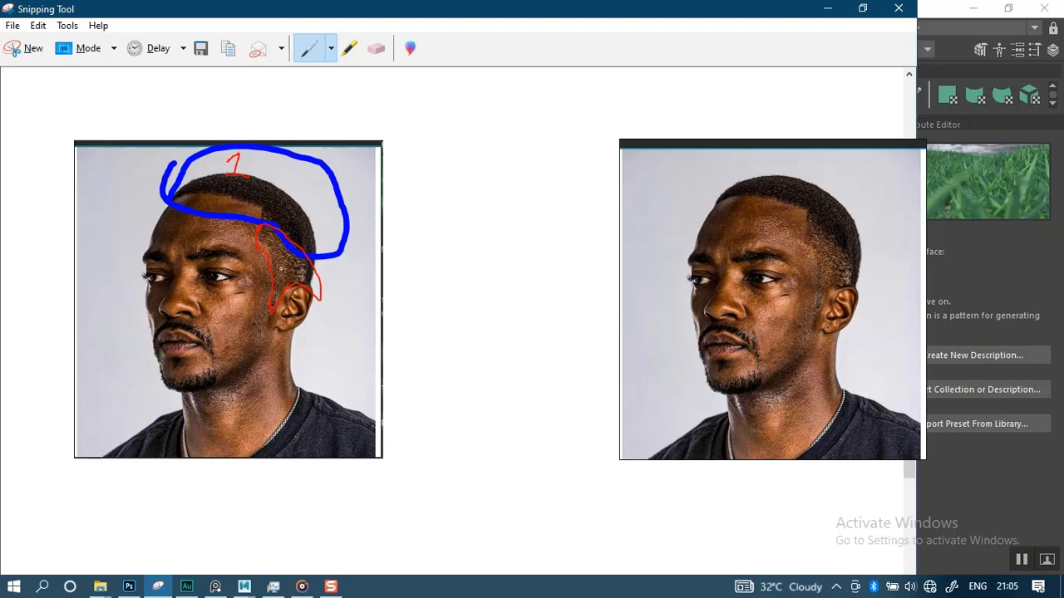
mouse_move(278, 257)
mouse_down()
mouse_move(280, 275)
mouse_move(296, 276)
mouse_up()
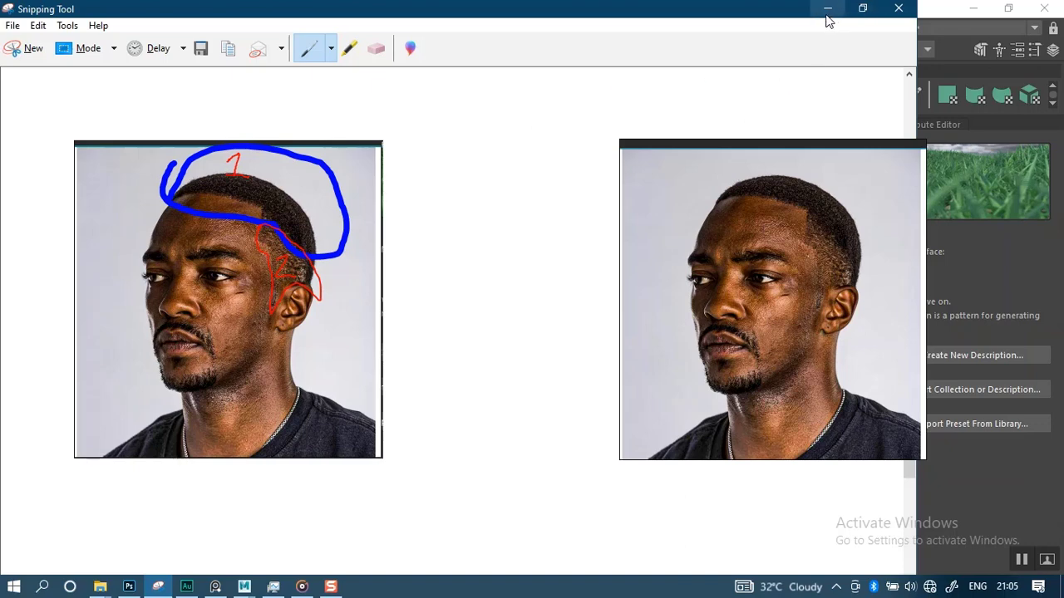
Minimize the annotated snip, return to Maya and reposition the Create XGen Description dialog
click(861, 9)
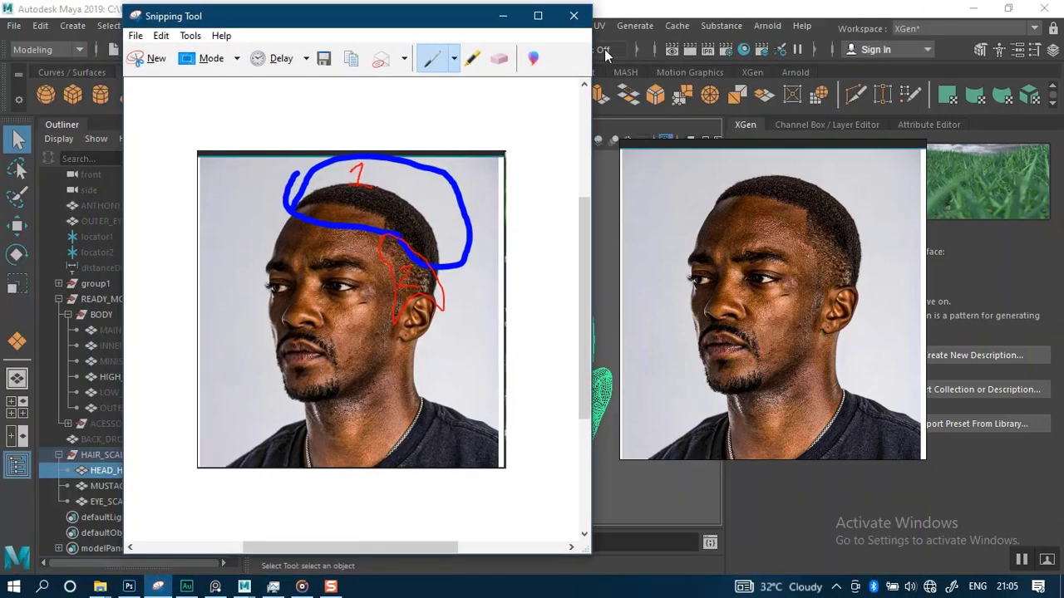
click(501, 13)
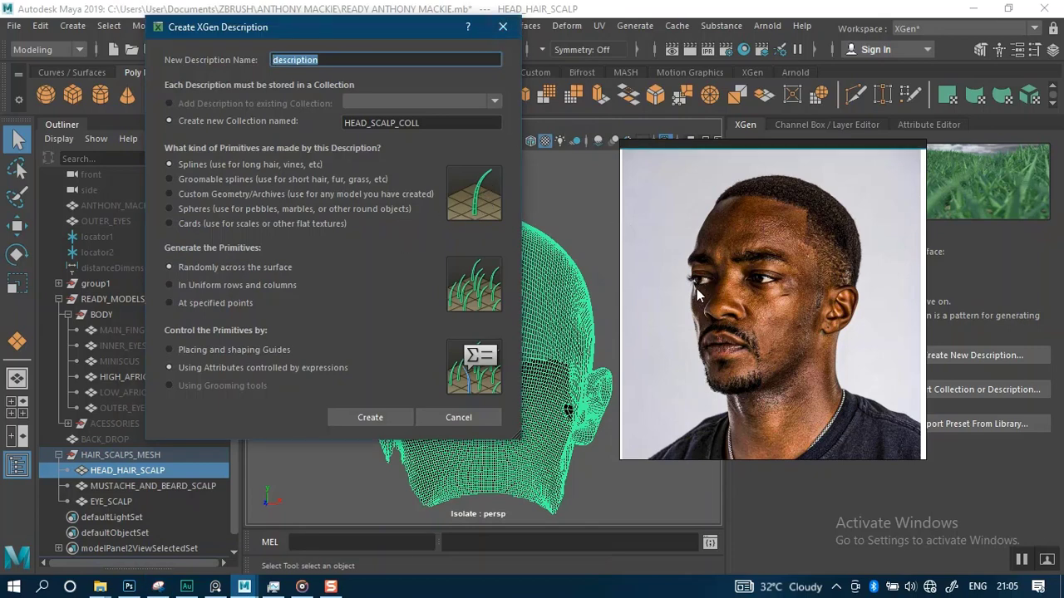
click(1021, 560)
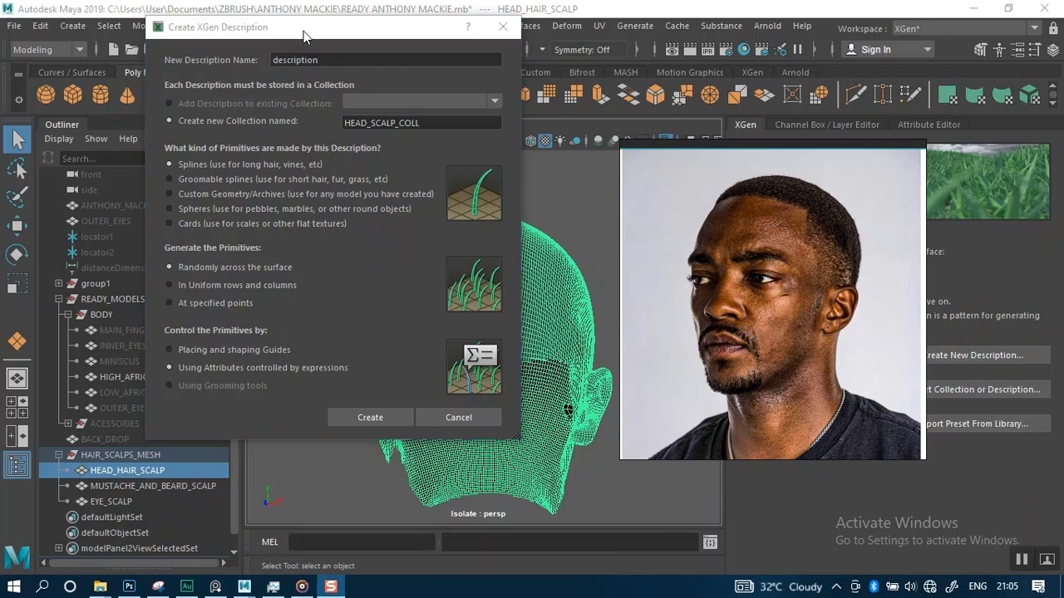
drag(305, 36, 344, 55)
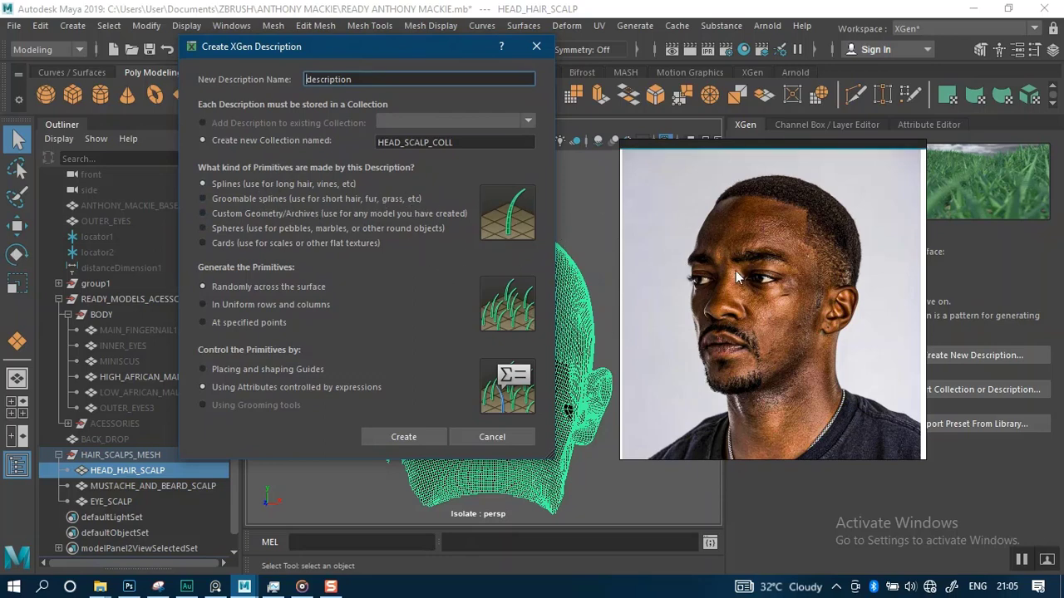
Open the reference screenshot of the EYE_BROW description settings and position it beside the dialog for comparison
scroll(736, 270, down, 5)
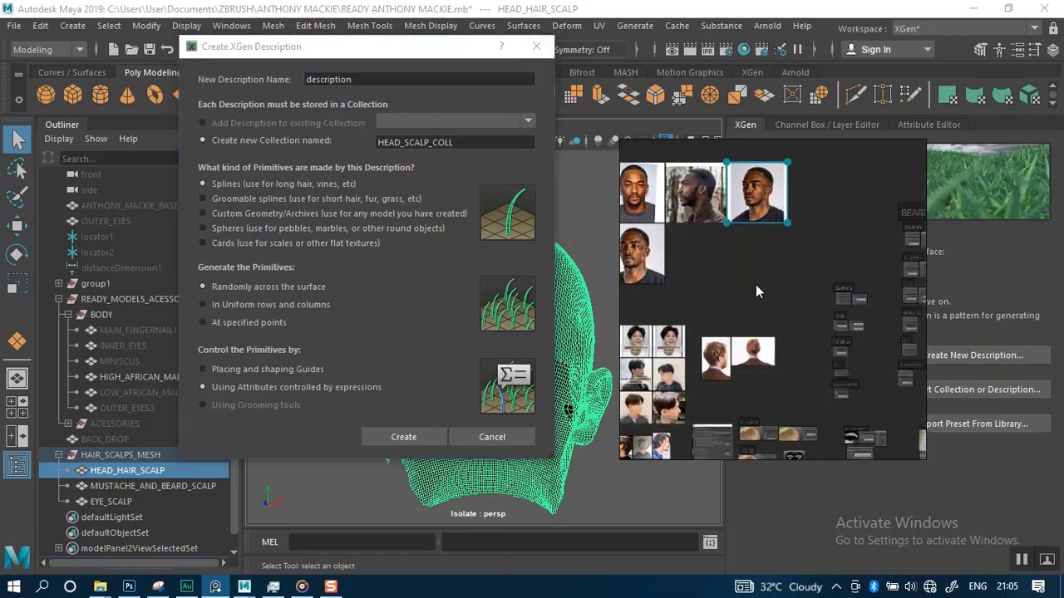
double_click(748, 376)
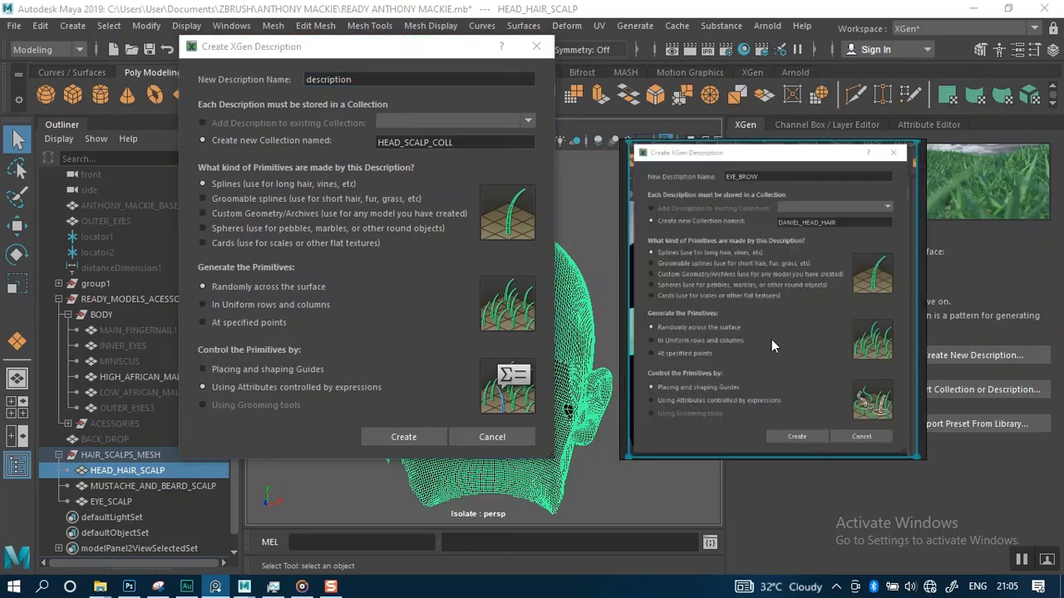
scroll(771, 339, up, 2)
right_drag(768, 313, 809, 352)
mouse_move(836, 315)
middle_down()
mouse_move(769, 283)
mouse_move(832, 318)
middle_up()
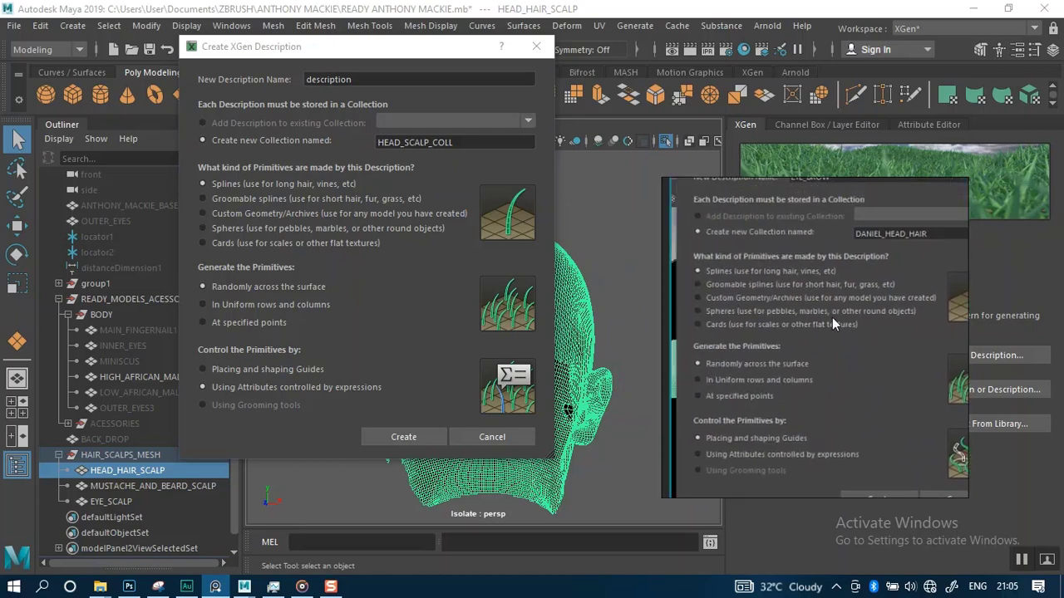
right_drag(832, 318, 796, 219)
middle_drag(796, 220, 783, 229)
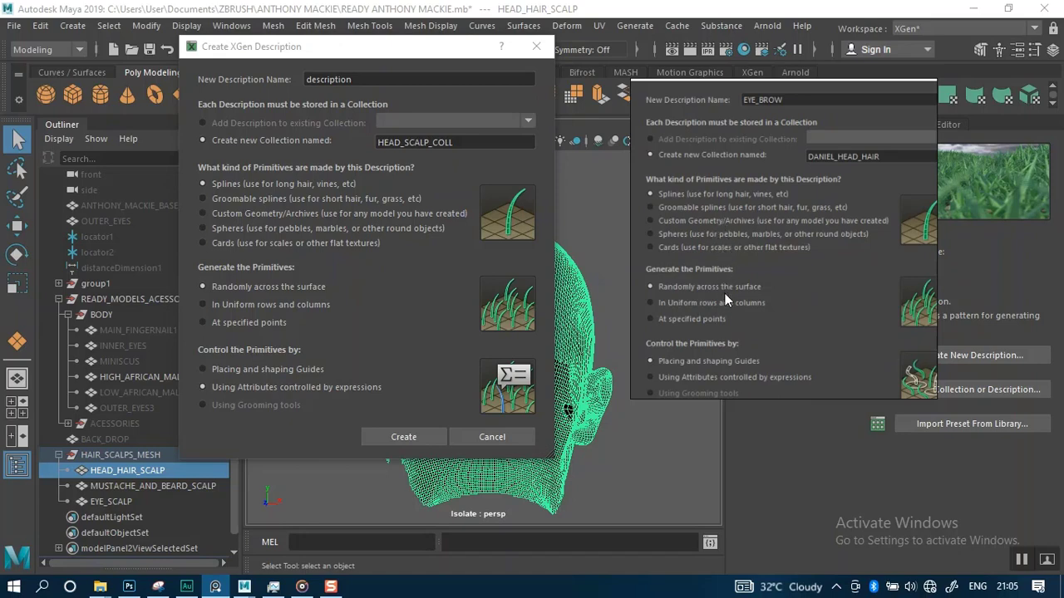
mouse_move(724, 294)
middle_down()
mouse_move(720, 329)
mouse_move(719, 303)
middle_up()
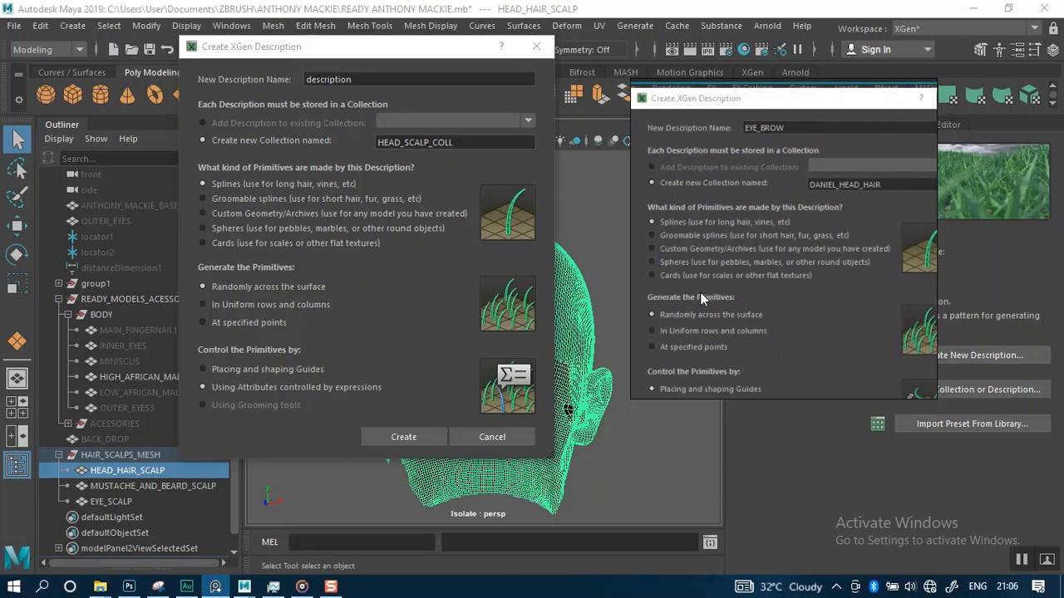
middle_drag(726, 251, 747, 256)
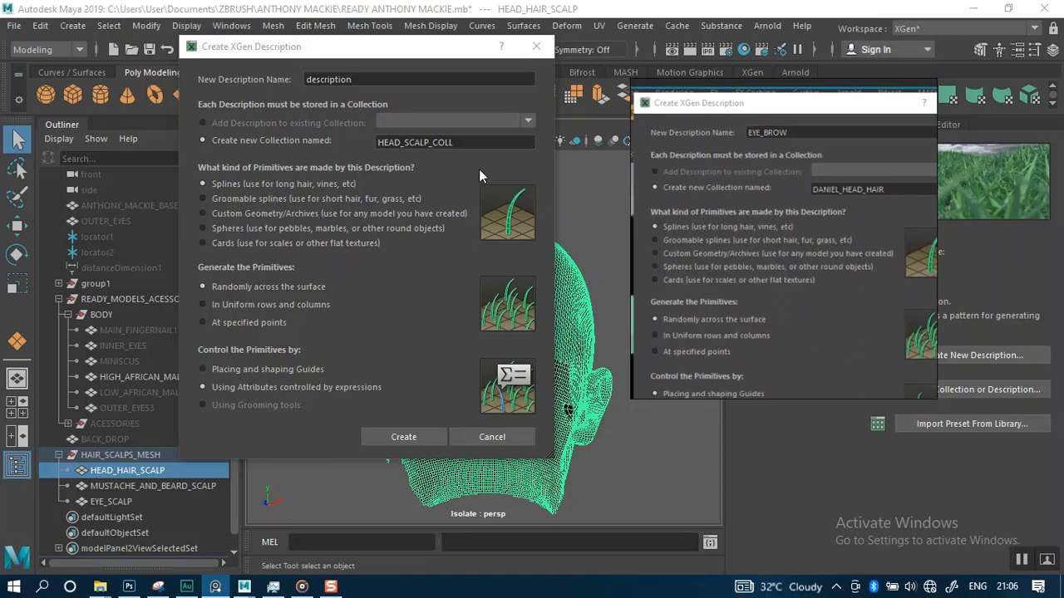
Name the new description CENTERHEAD_HAIR_DESC, set it to be controlled by placing and shaping guides, and create it
drag(355, 47, 315, 112)
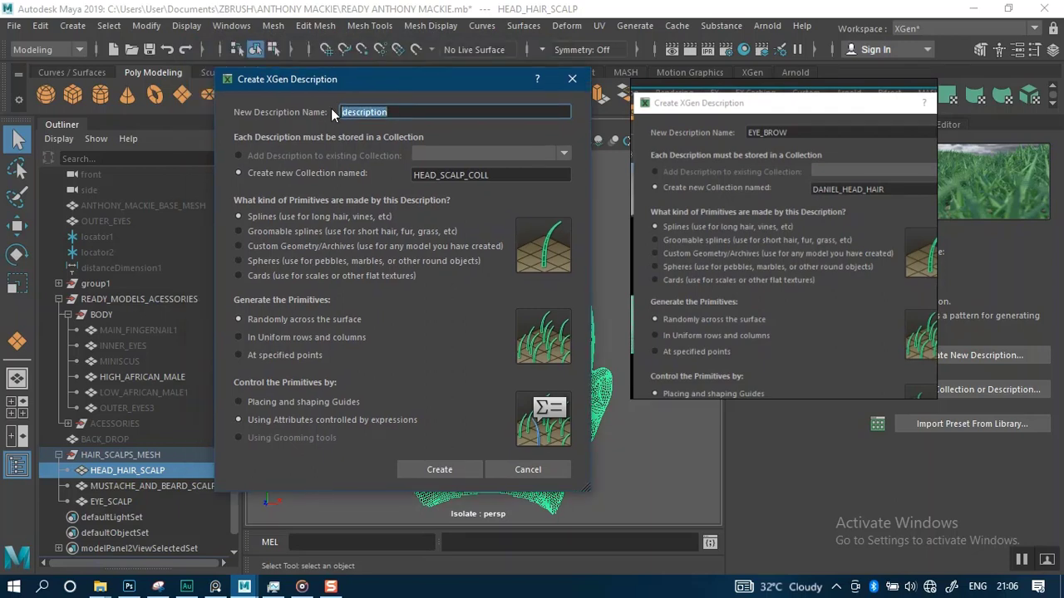
text(CENTER_HAIR_DESC)
text(HEAD)
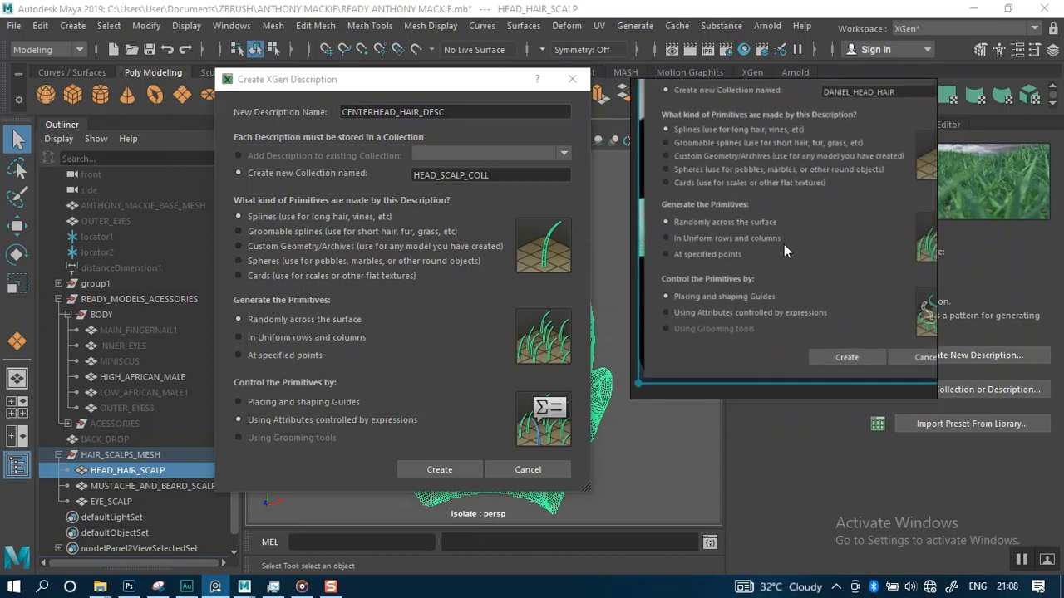
click(241, 402)
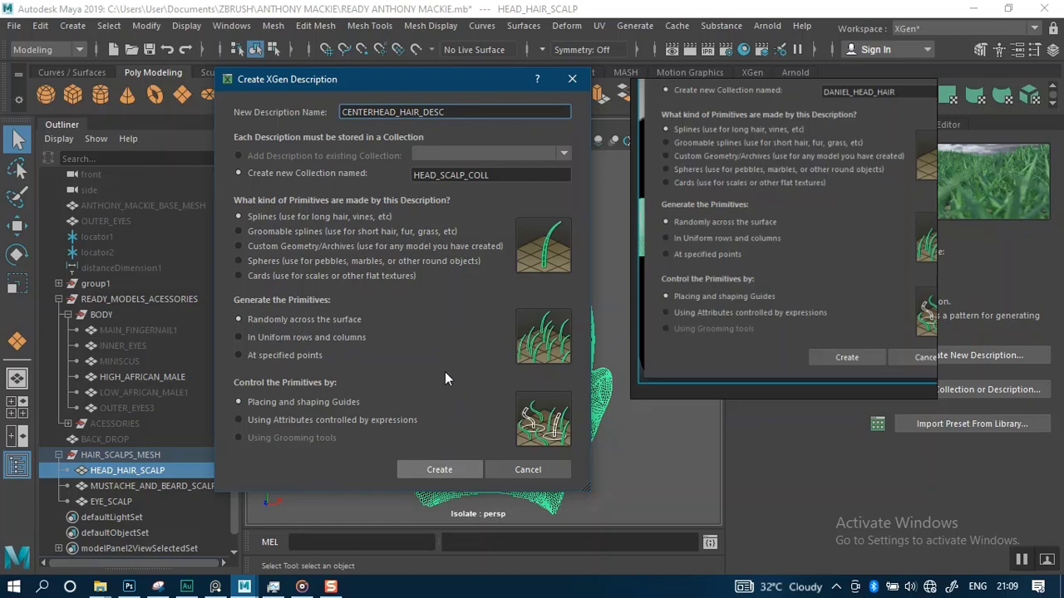
key(Return)
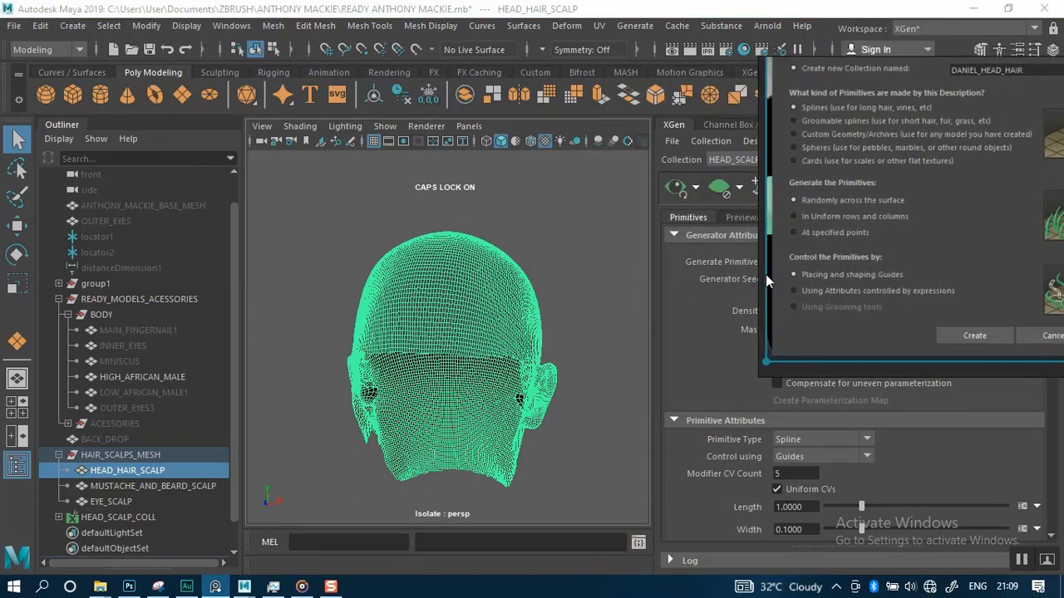
Switch the shelf to XGen and move the reference screenshot window out of the way of the editor
alt+right_drag(549, 271, 563, 300)
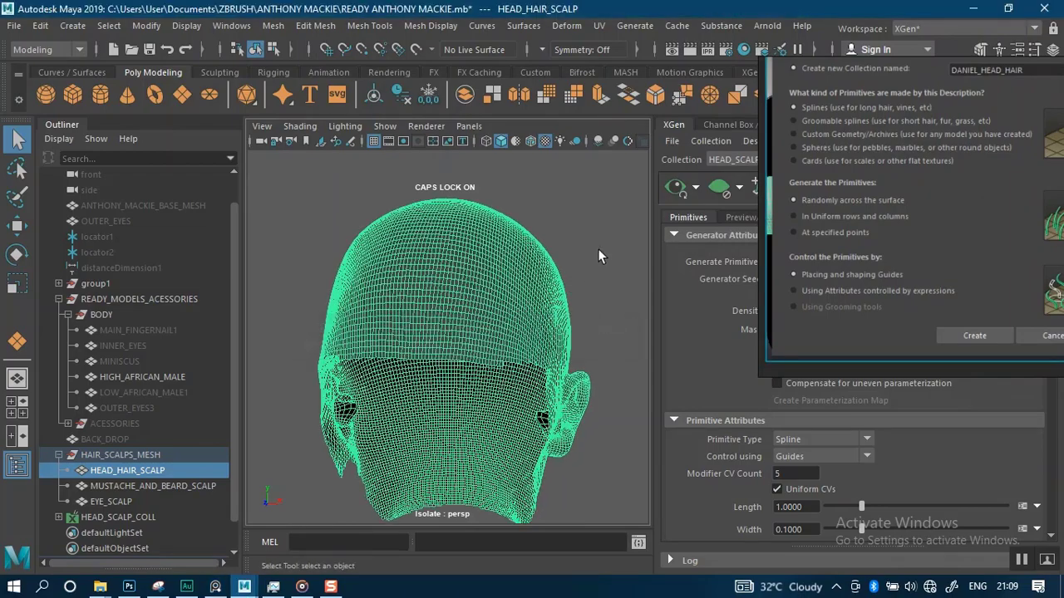
alt+drag(604, 236, 520, 219)
key(Caps_Lock)
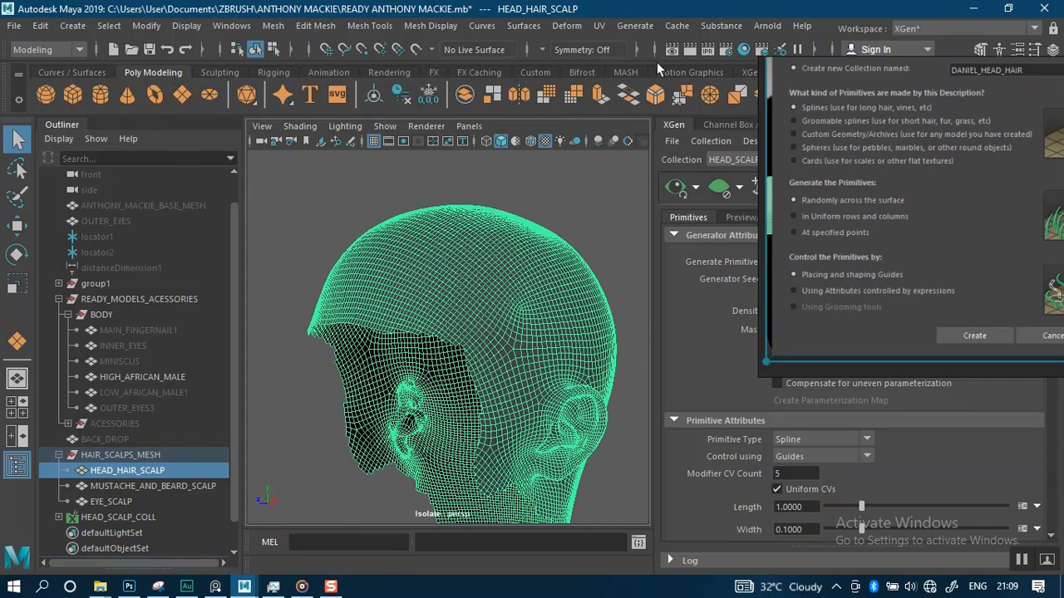
click(749, 73)
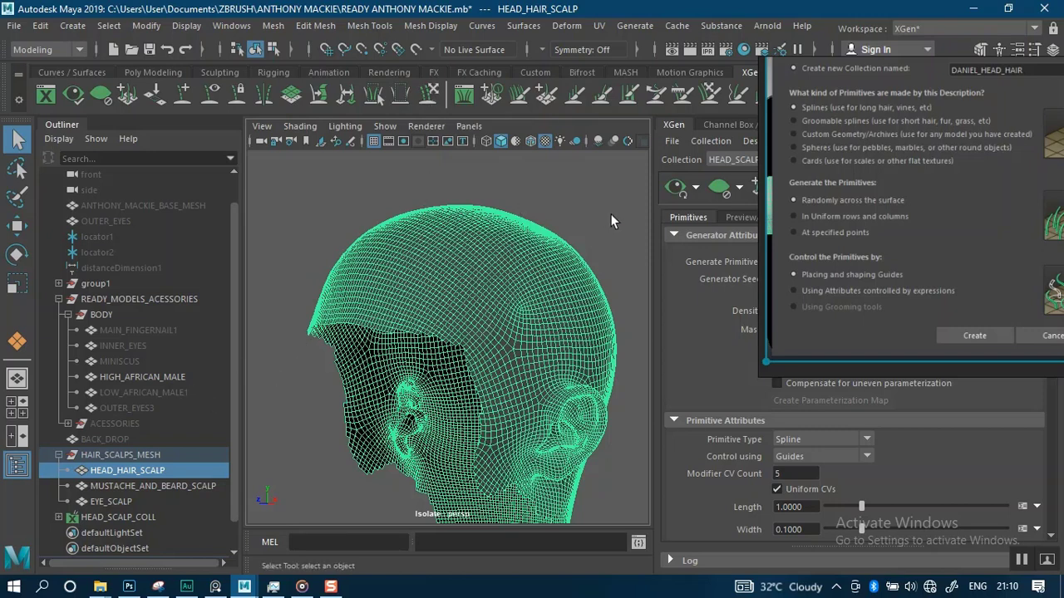
drag(846, 226, 200, 240)
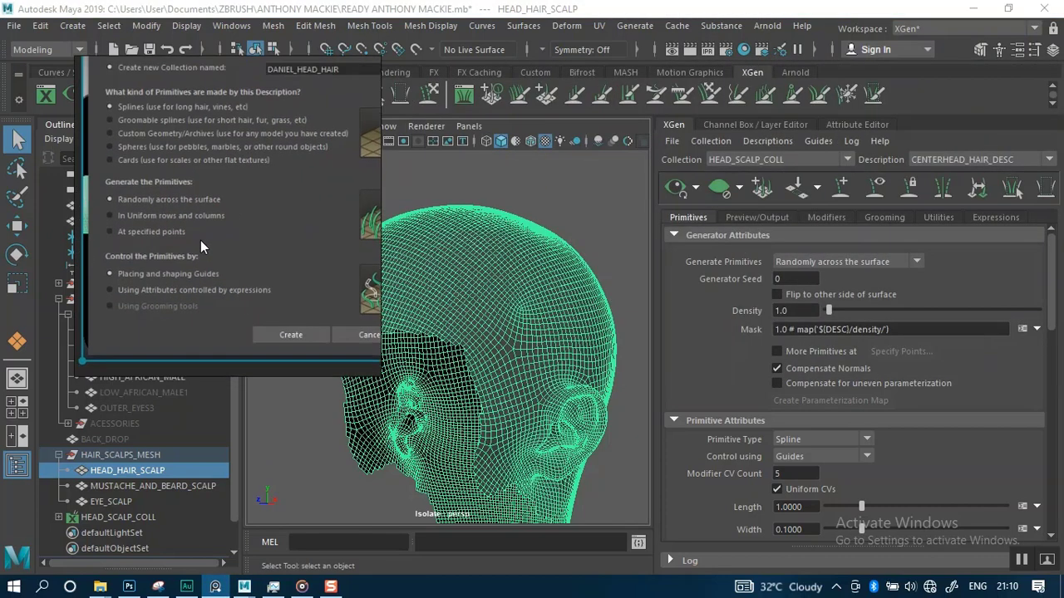
drag(311, 280, 218, 256)
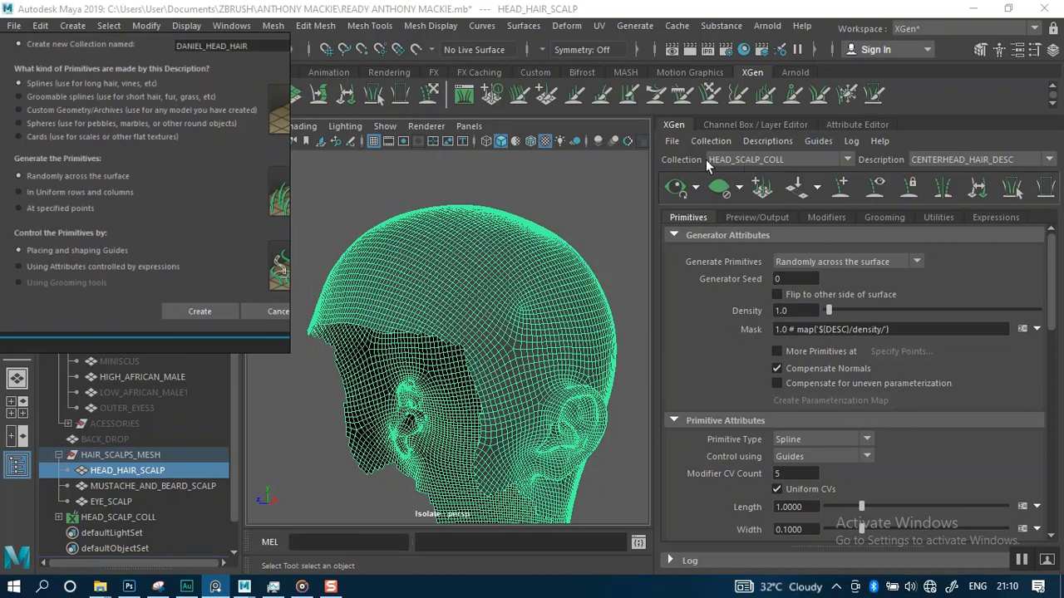
Check the collection and description selections in the XGen editor
click(847, 160)
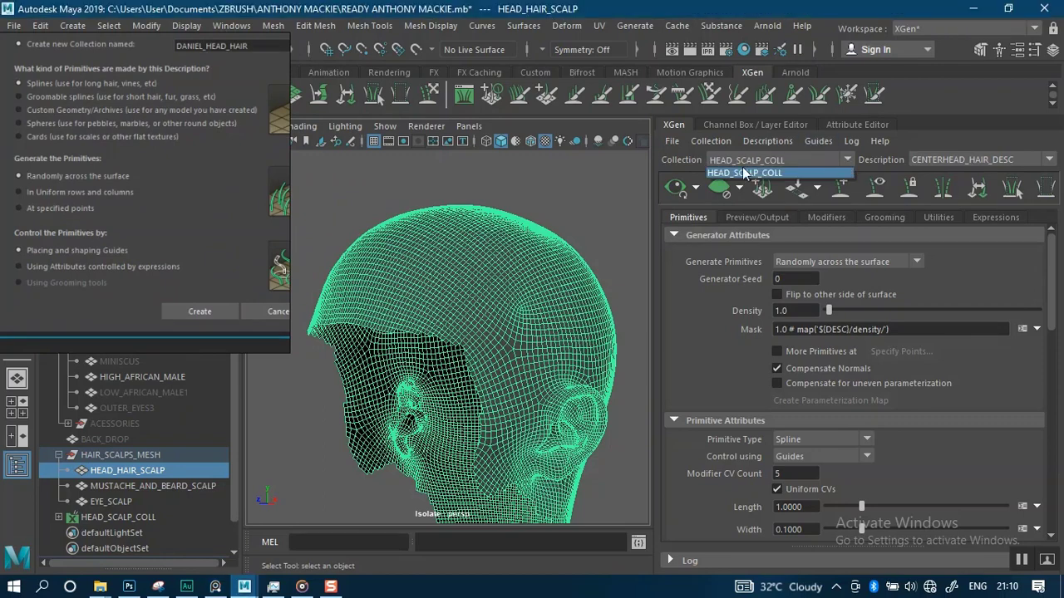
click(986, 138)
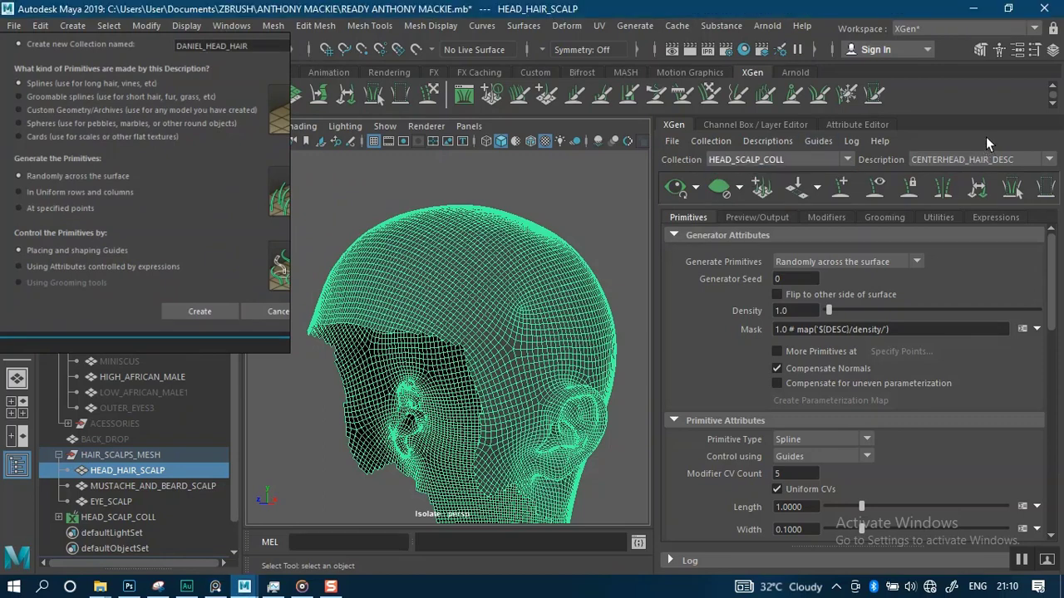
click(1050, 159)
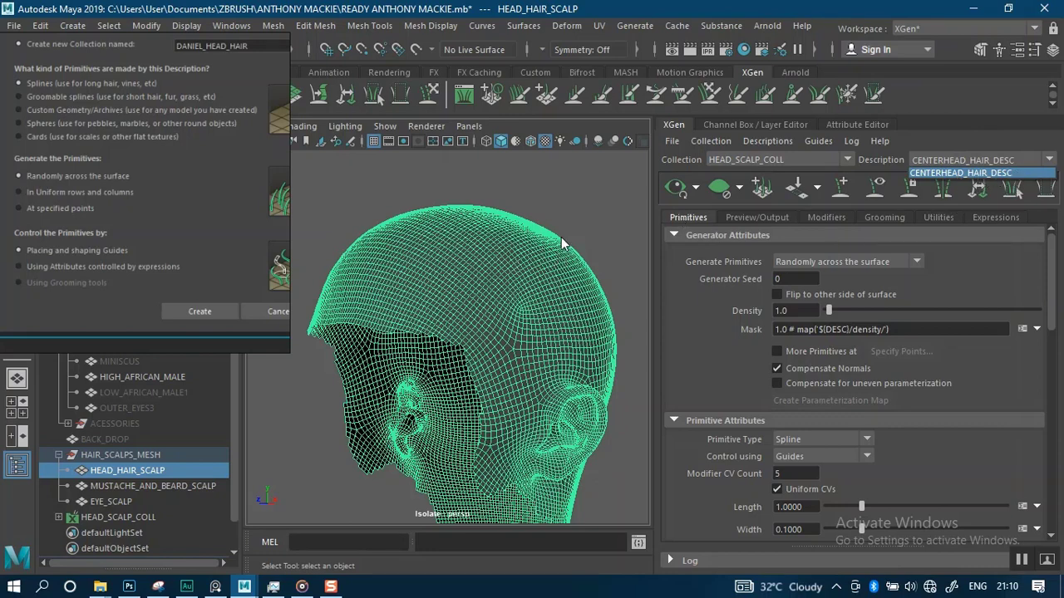
click(576, 208)
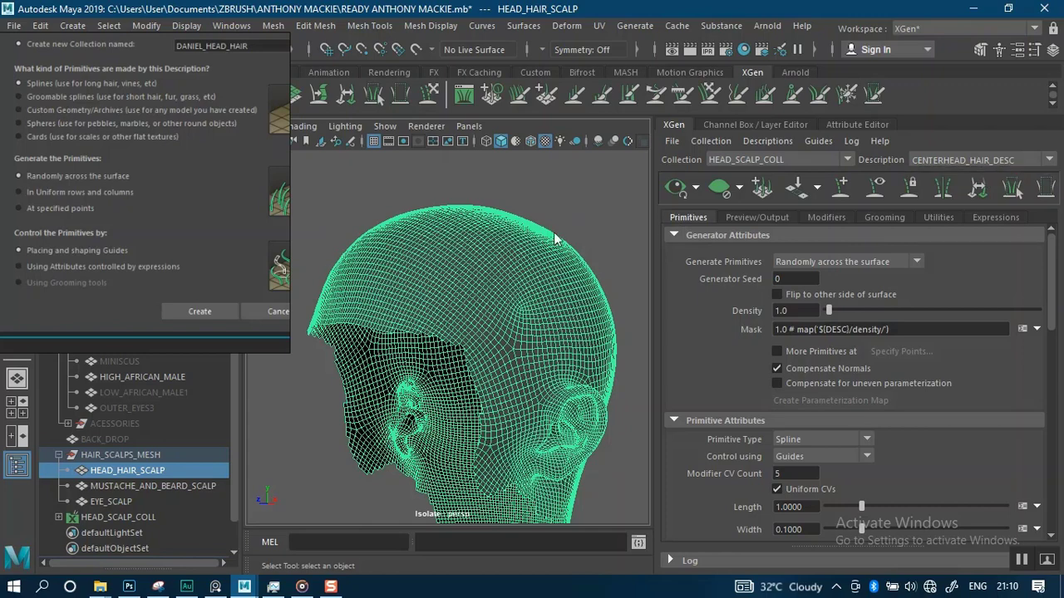
Switch the viewport to shaded display and orbit around the head scalp to inspect its coverage
click(474, 285)
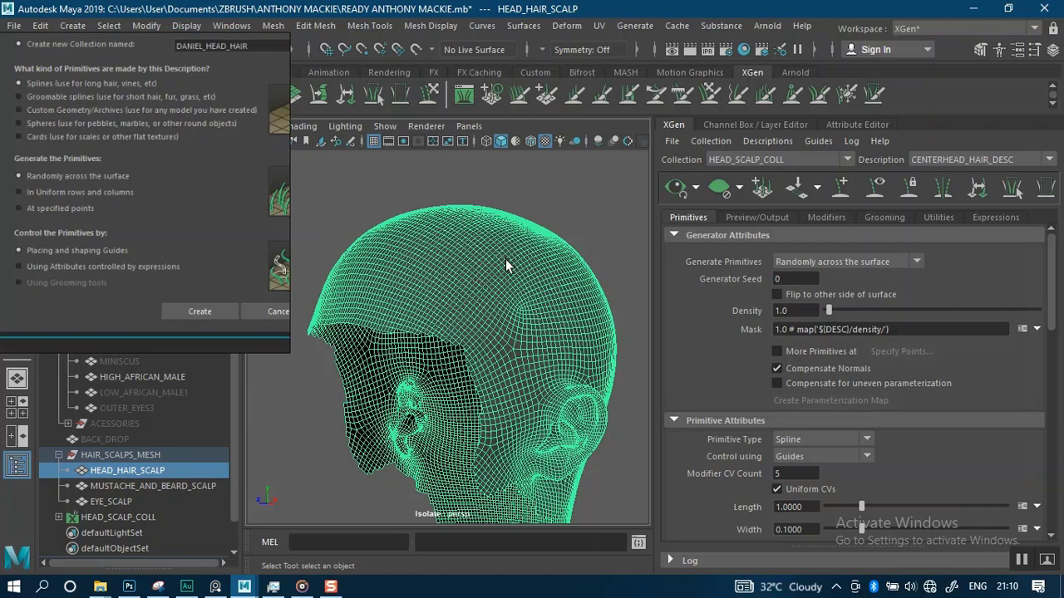
click(603, 205)
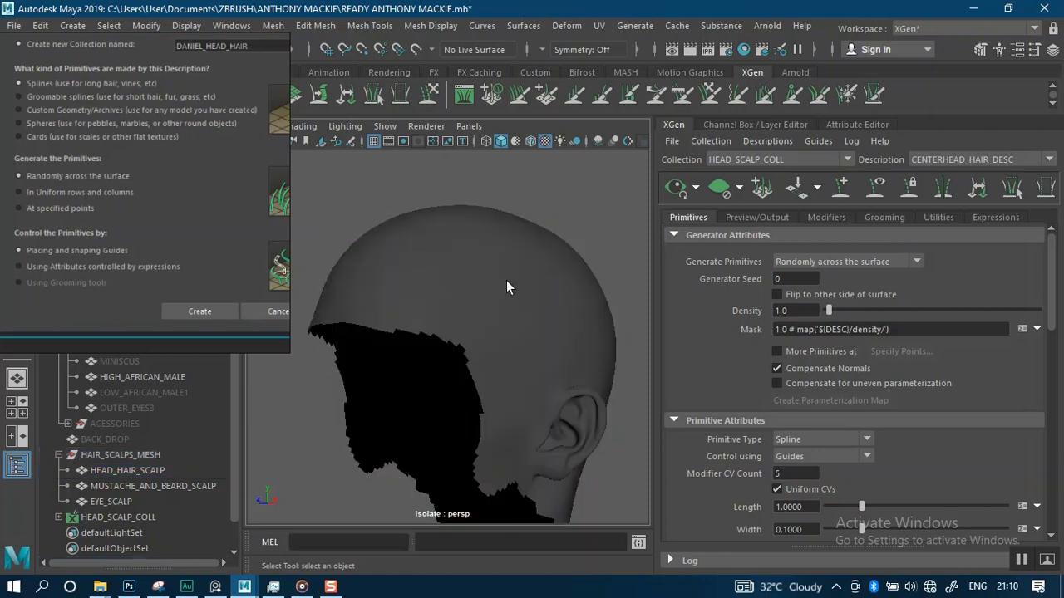
alt+right_drag(504, 327, 487, 256)
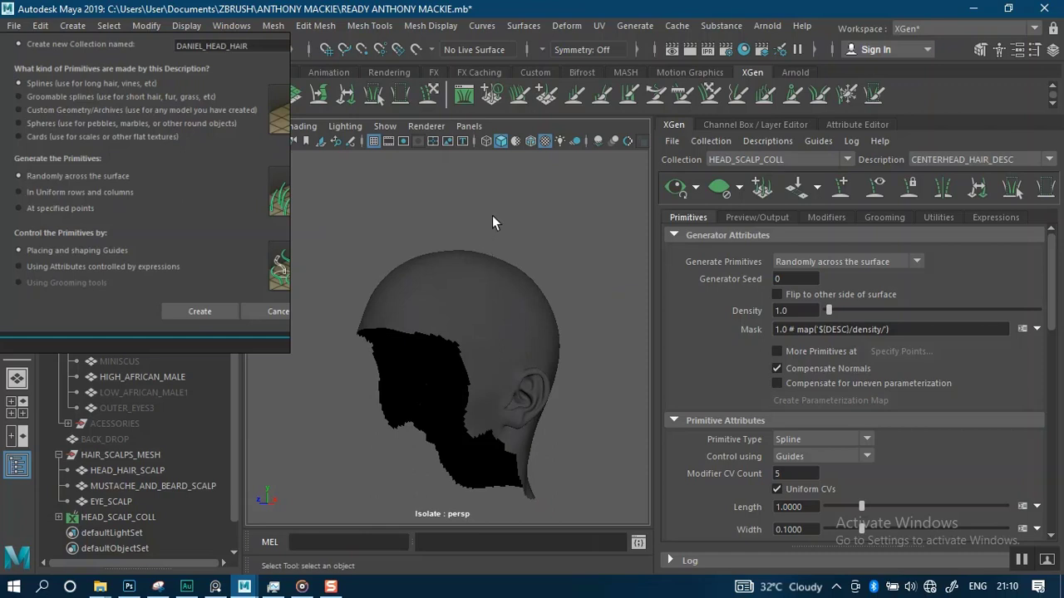
alt+drag(493, 216, 576, 221)
alt+drag(503, 230, 478, 229)
scroll(574, 219, up, 3)
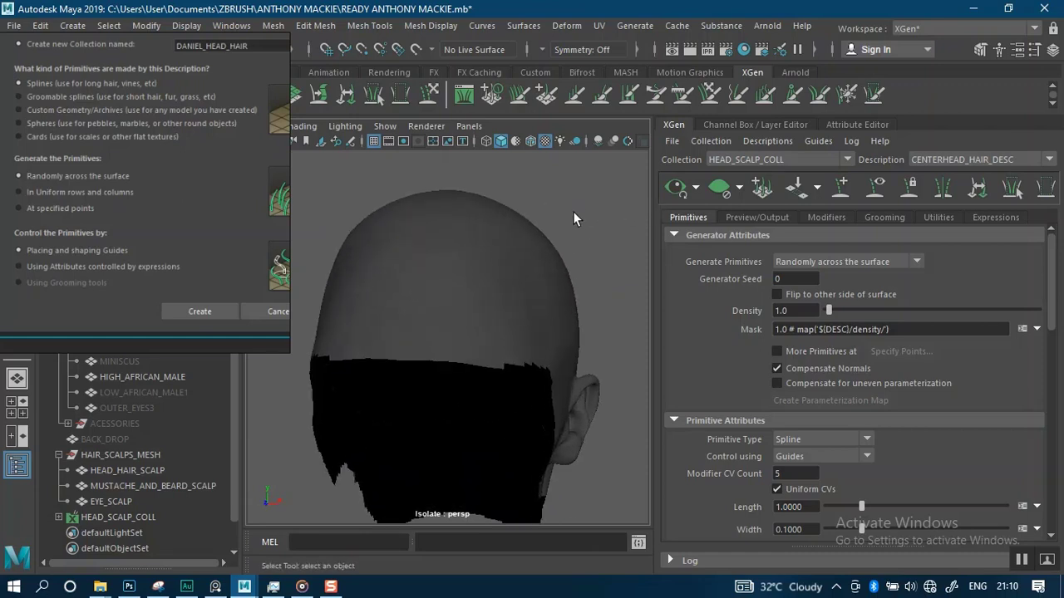
alt+drag(574, 218, 496, 341)
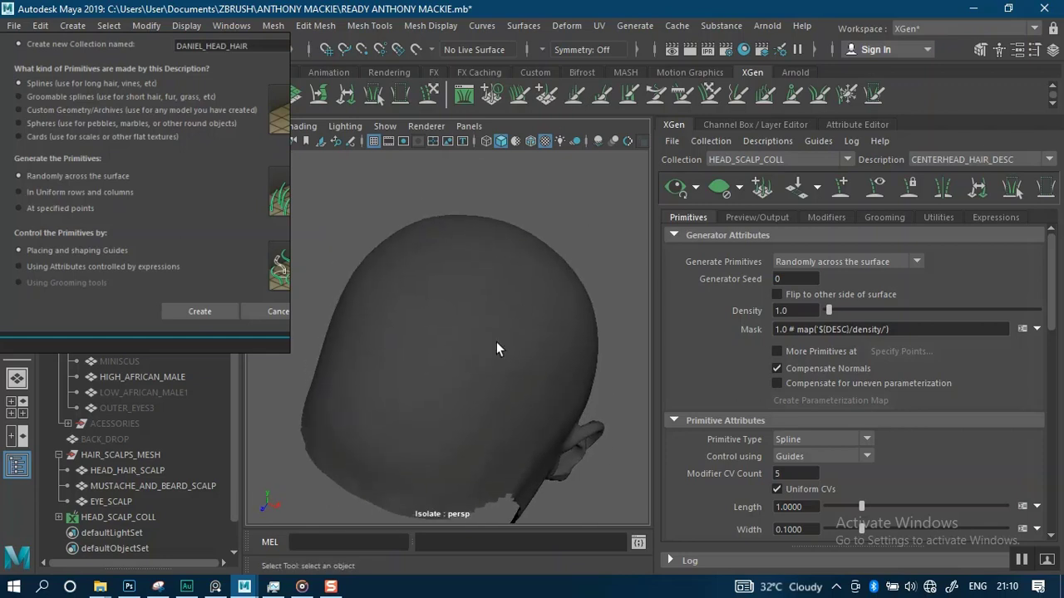
mouse_move(518, 255)
alt+mouse_down()
mouse_move(553, 235)
mouse_move(522, 299)
mouse_move(514, 273)
alt+mouse_up()
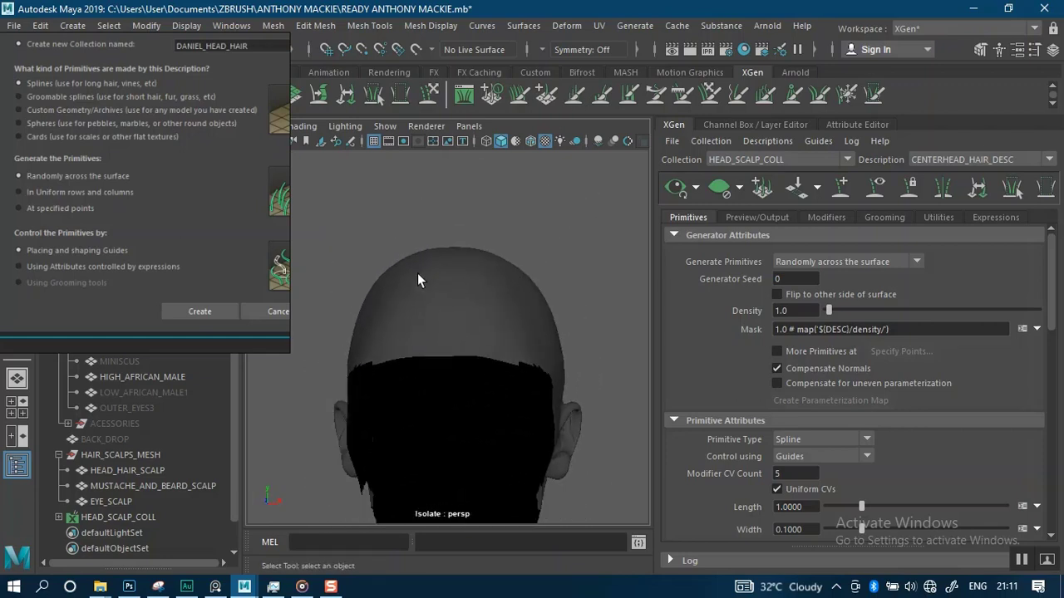
mouse_move(473, 223)
alt+mouse_down()
mouse_move(482, 245)
mouse_move(511, 216)
mouse_move(434, 221)
mouse_move(463, 226)
alt+mouse_up()
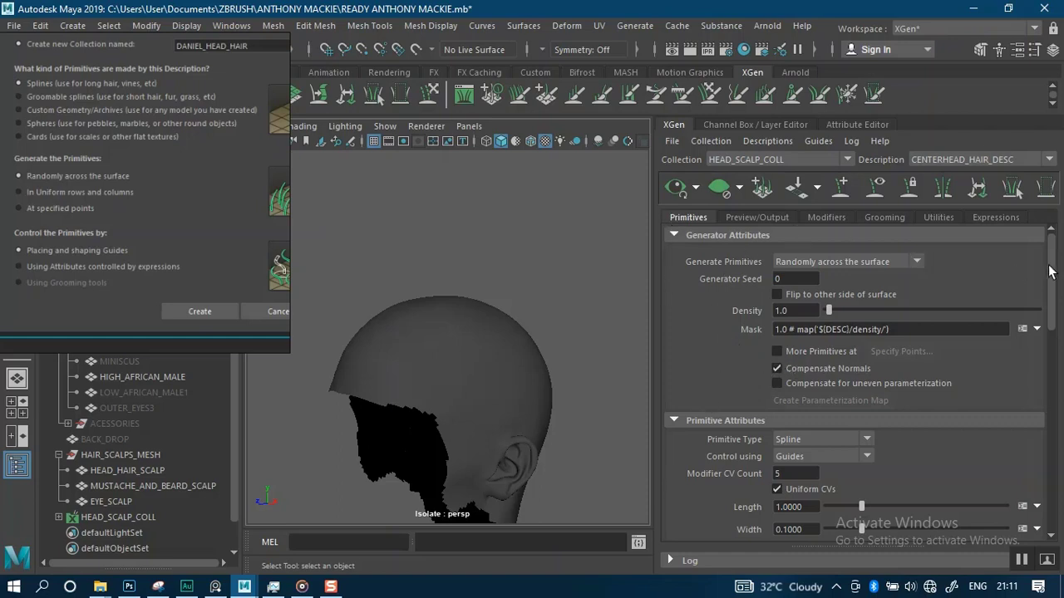
mouse_move(1051, 303)
mouse_down()
mouse_move(1051, 498)
mouse_move(1050, 287)
mouse_up()
alt+middle_drag(456, 360, 466, 322)
mouse_move(463, 303)
alt+right_down()
mouse_move(467, 395)
mouse_move(461, 301)
mouse_move(461, 322)
alt+right_up()
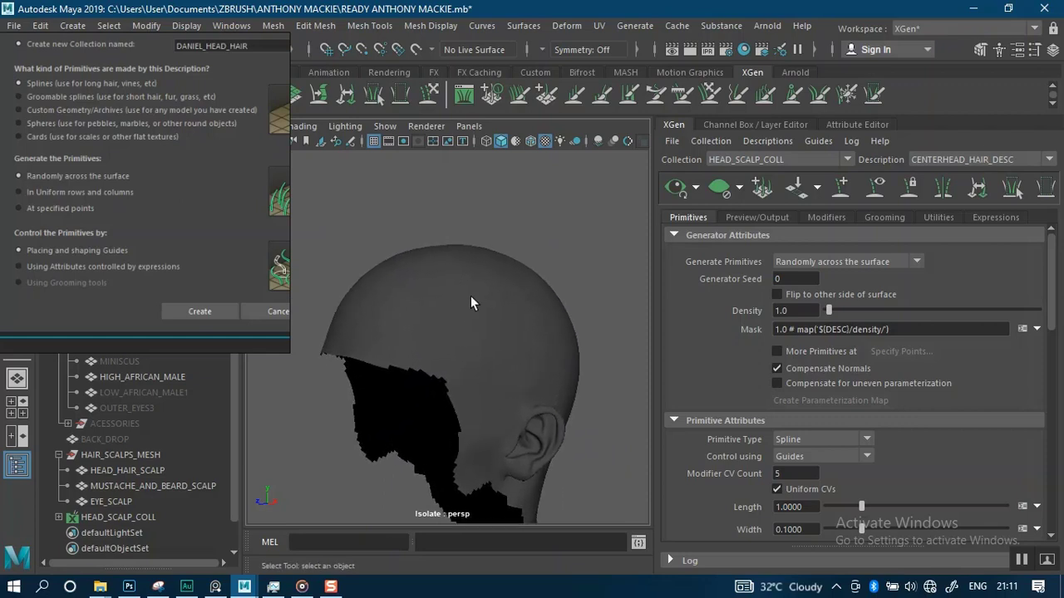
alt+drag(552, 233, 487, 272)
alt+right_drag(486, 272, 488, 291)
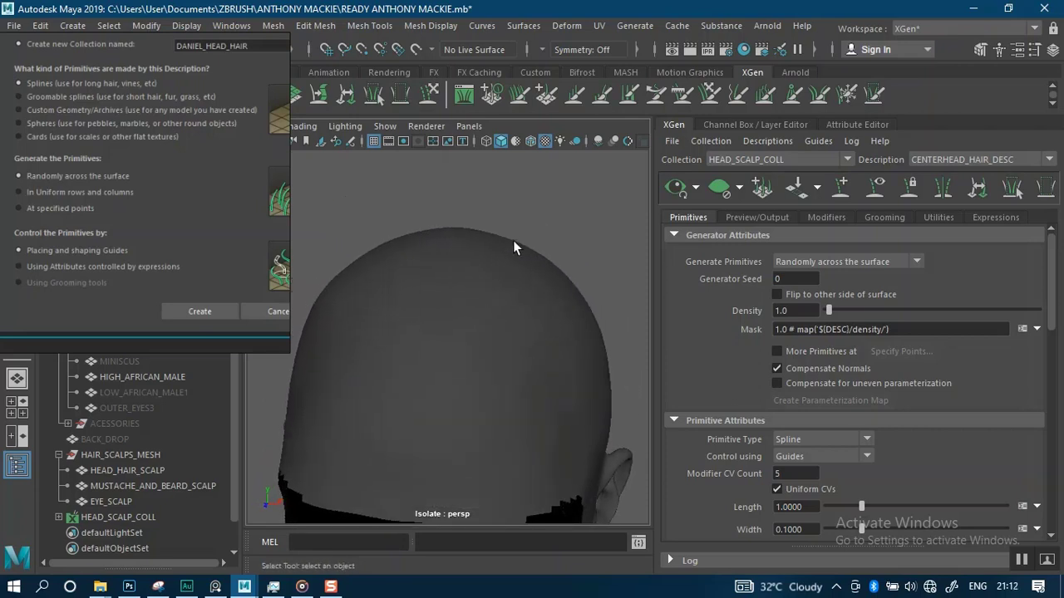
alt+drag(514, 242, 479, 264)
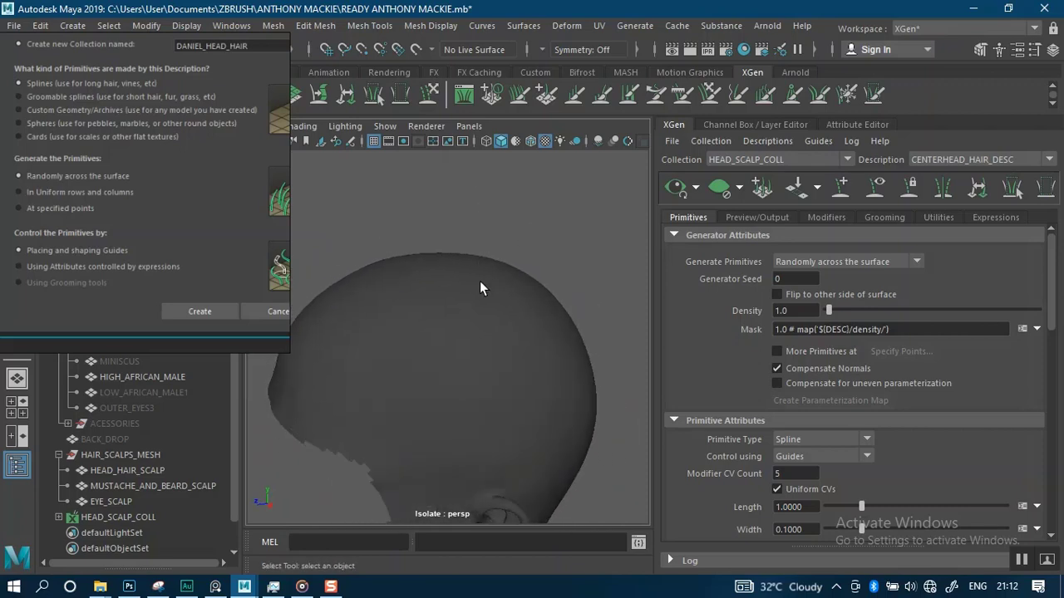
alt+drag(424, 307, 494, 287)
alt+right_drag(474, 297, 452, 247)
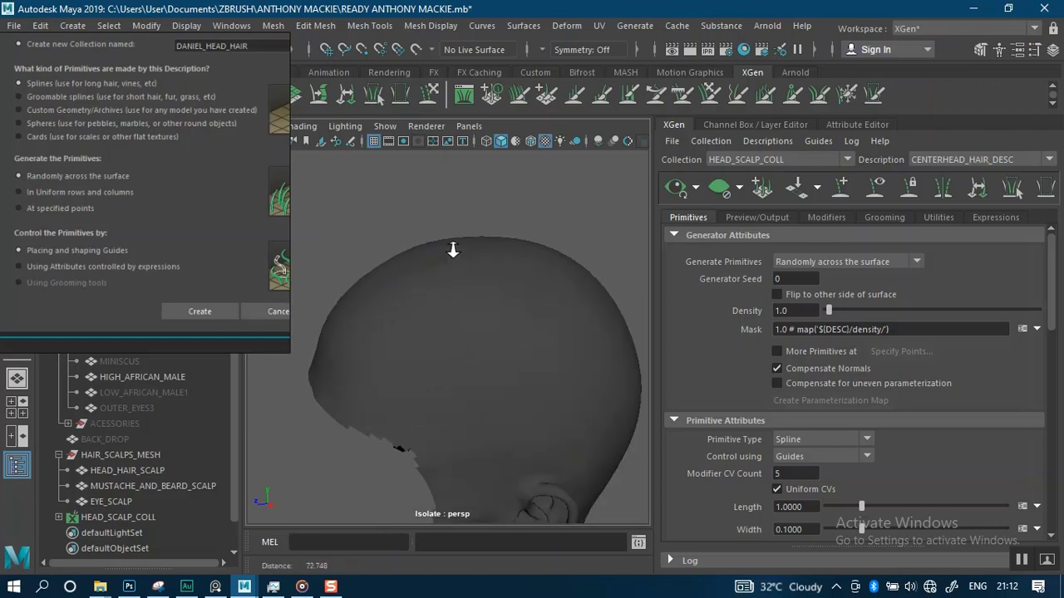
right_drag(223, 235, 193, 408)
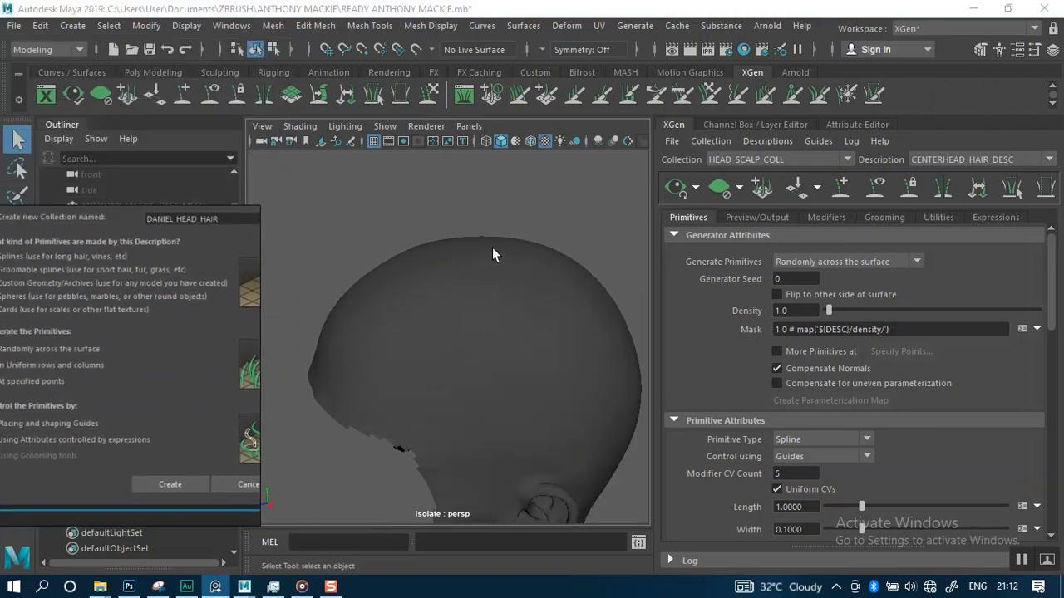
alt+drag(498, 226, 532, 216)
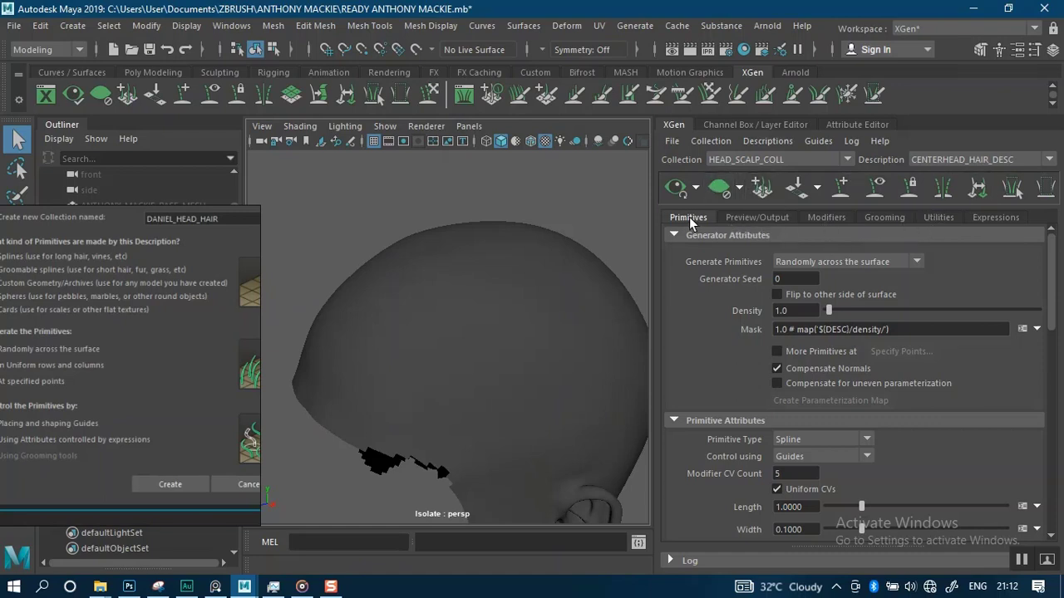
Browse the description's Preview/Output, Modifiers, Grooming, Utilities and Expressions tabs, then return to Primitives
click(755, 220)
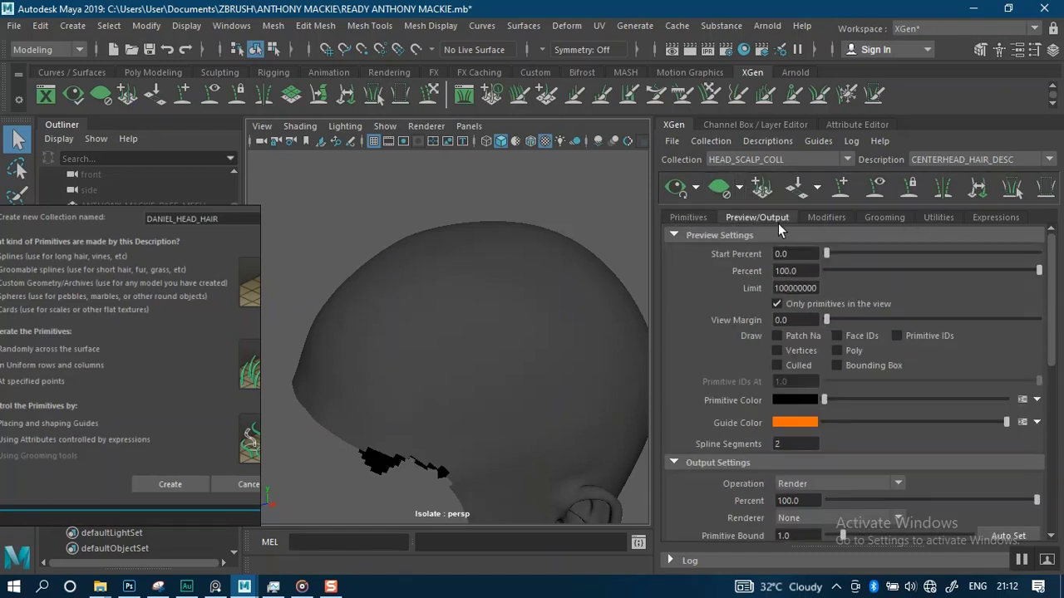
click(830, 220)
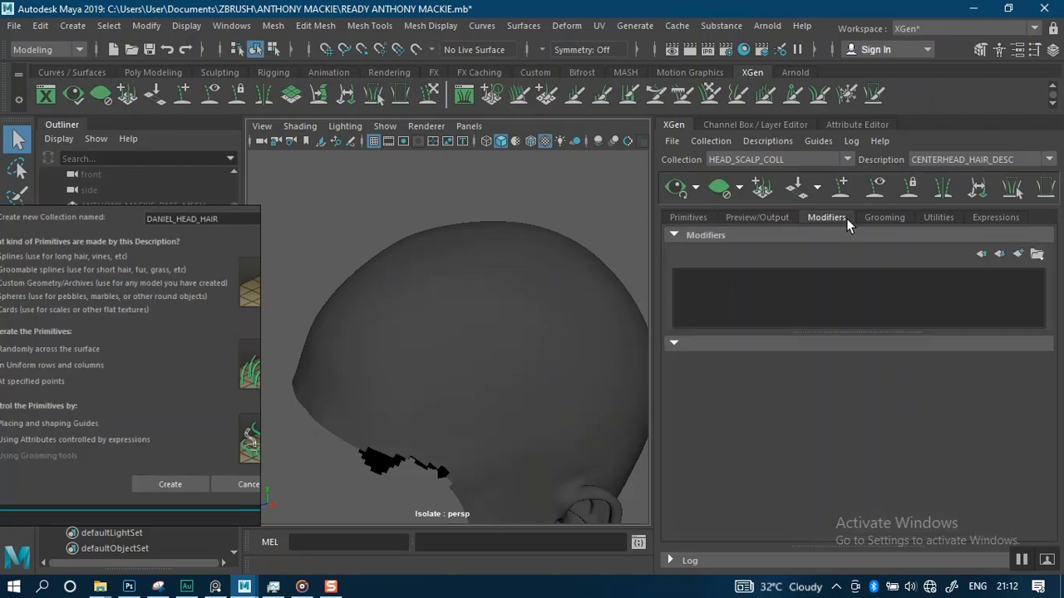
click(890, 222)
click(943, 221)
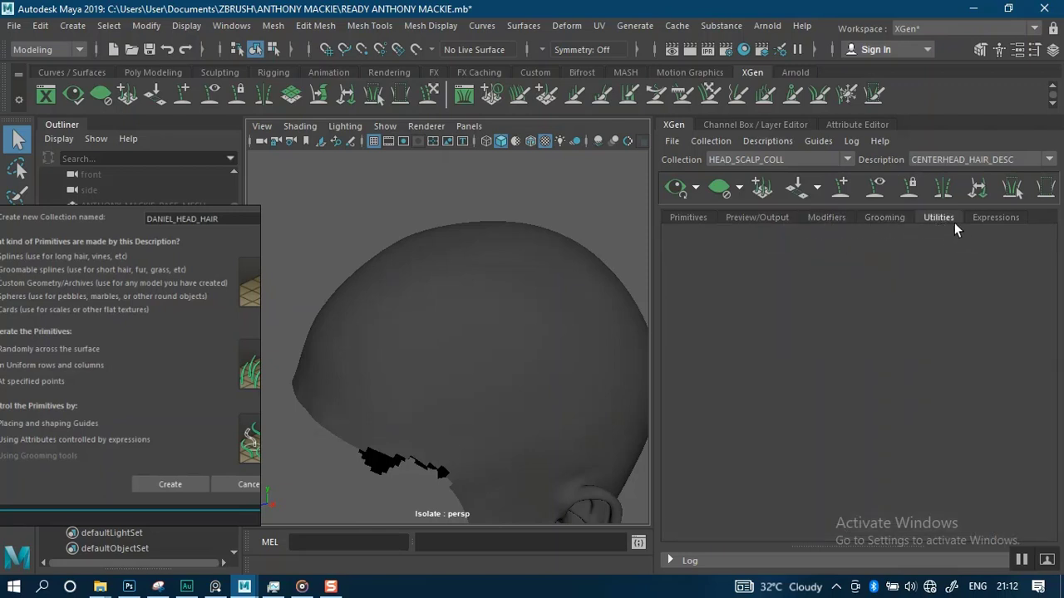
click(994, 218)
click(945, 221)
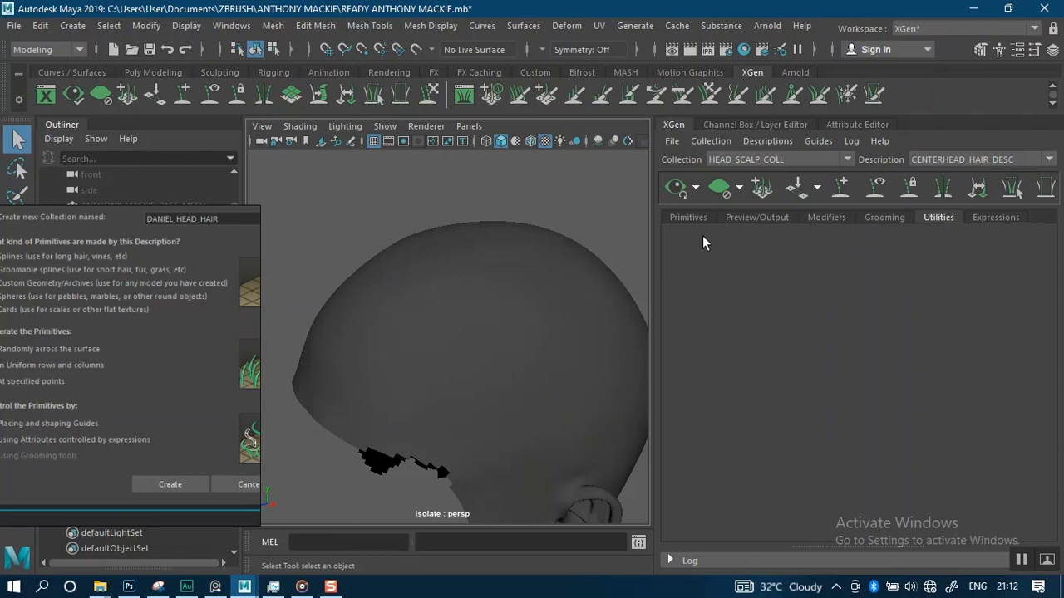
alt+drag(522, 308, 527, 285)
alt+drag(518, 207, 510, 182)
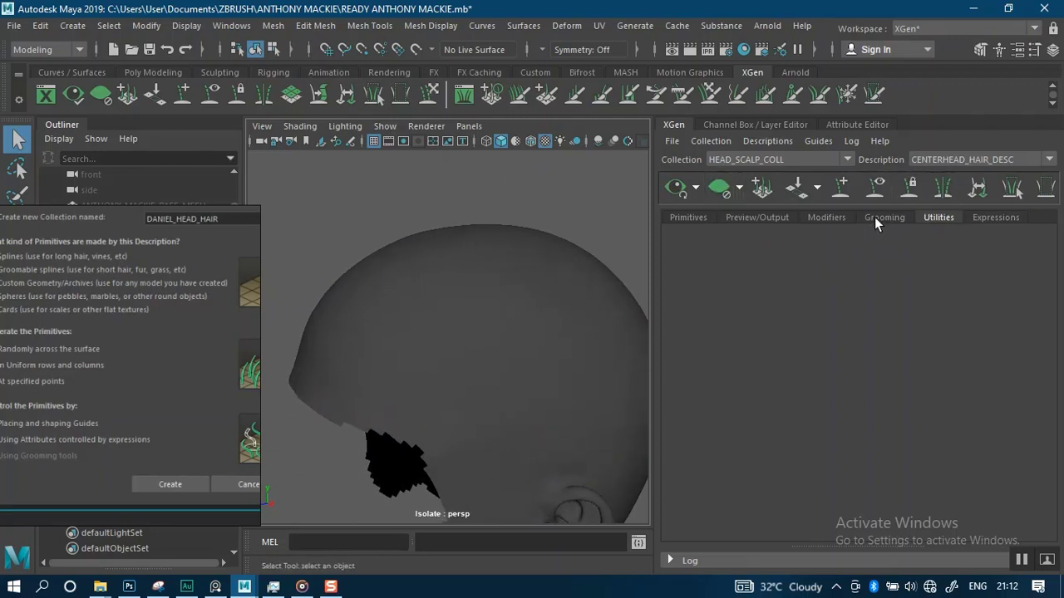
click(758, 217)
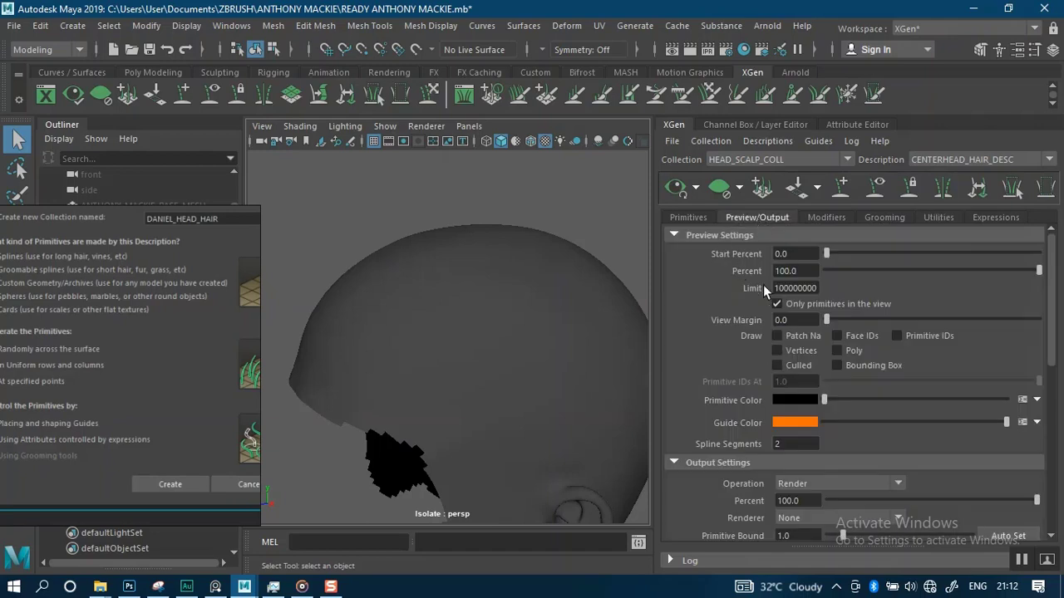
click(701, 216)
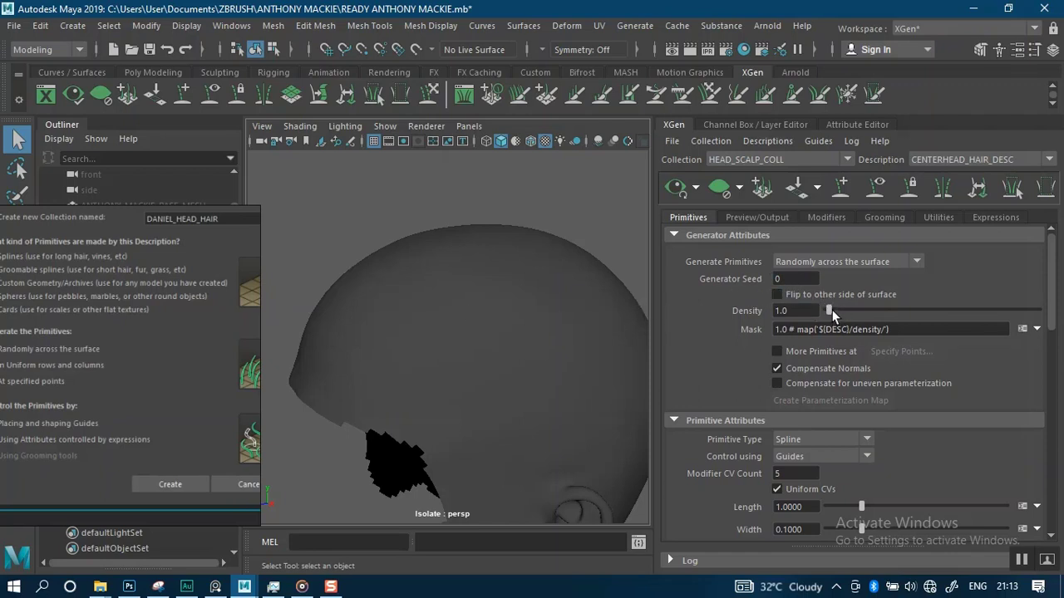
Set the description's Density to about 38.385 and save the scene
drag(831, 309, 908, 311)
key(ctrl+s)
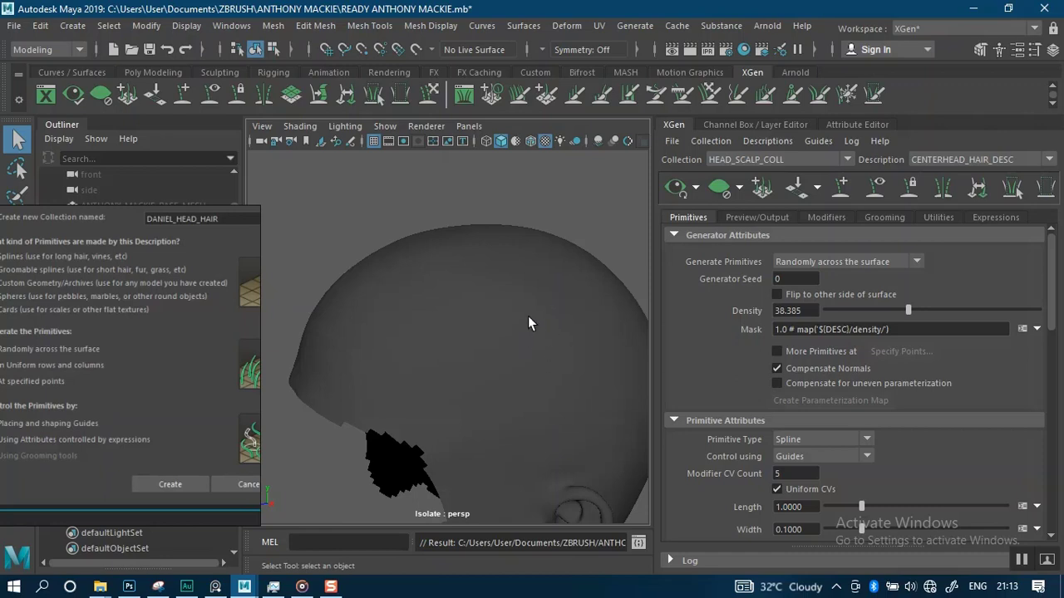
alt+right_drag(448, 293, 470, 315)
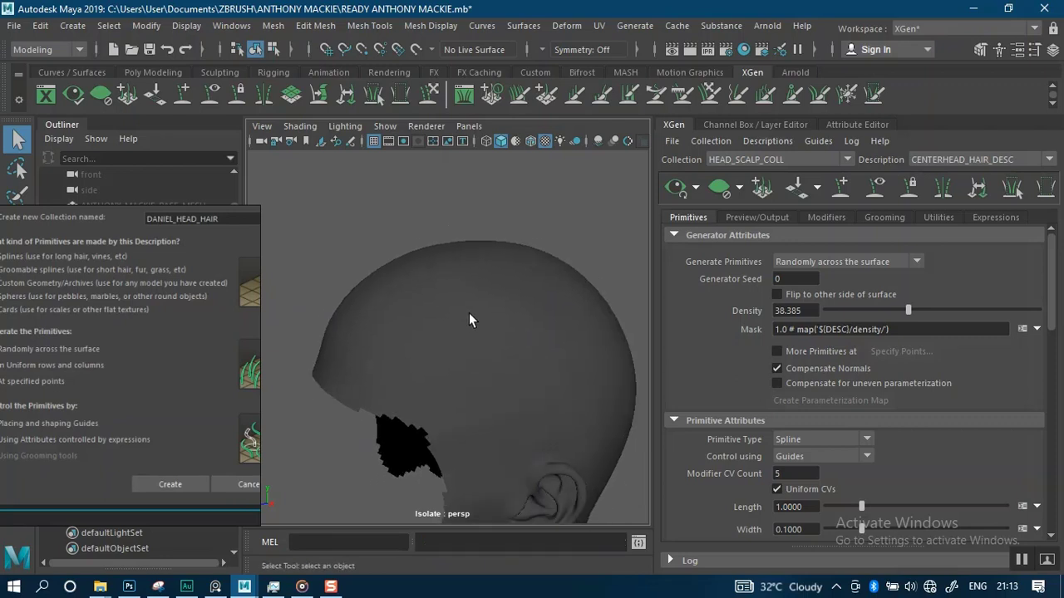
Orbit around the head scalp and scroll through the description's Primitive Attributes to inspect its setup
alt+drag(470, 315, 494, 305)
alt+right_drag(494, 306, 487, 330)
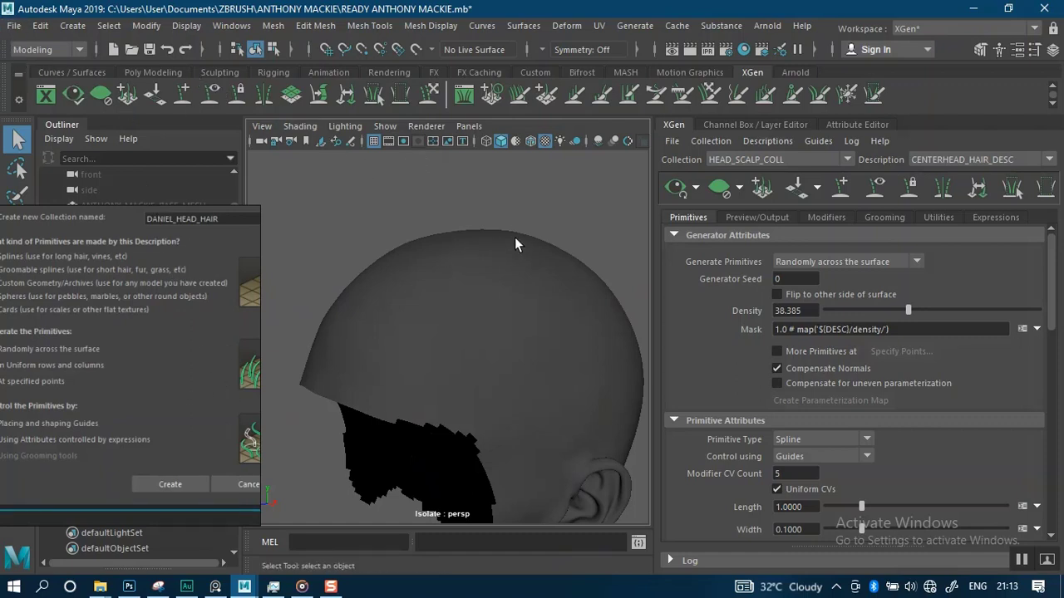
alt+drag(515, 237, 478, 236)
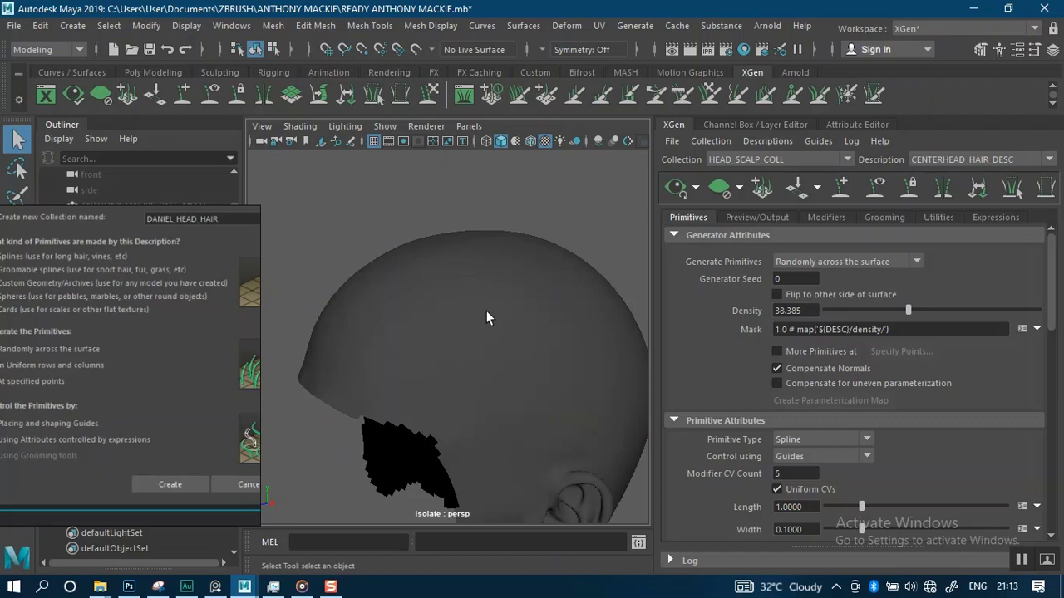
alt+middle_drag(471, 359, 435, 332)
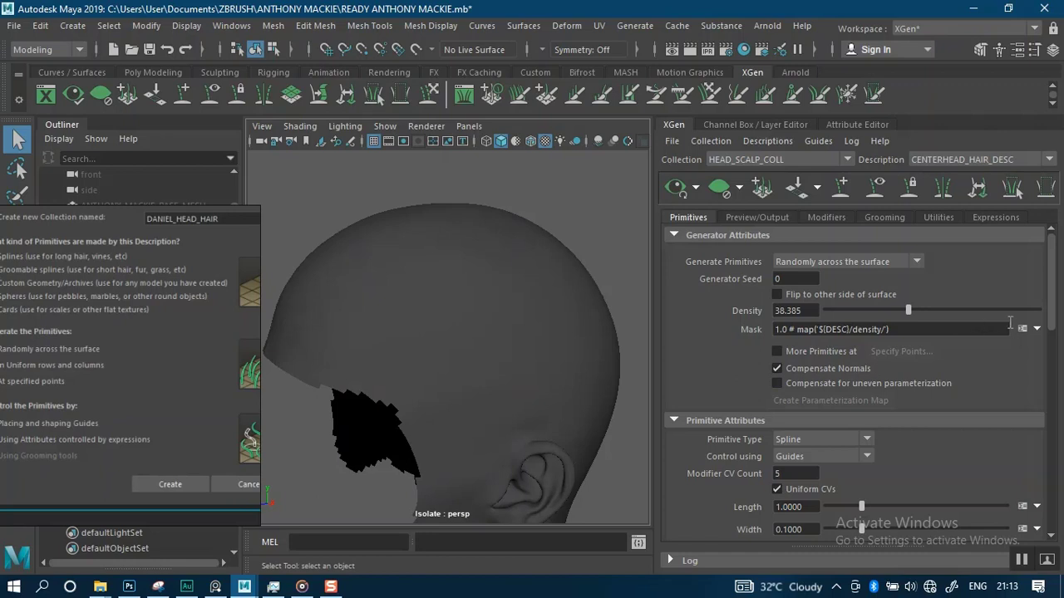
scroll(1051, 329, down, 1)
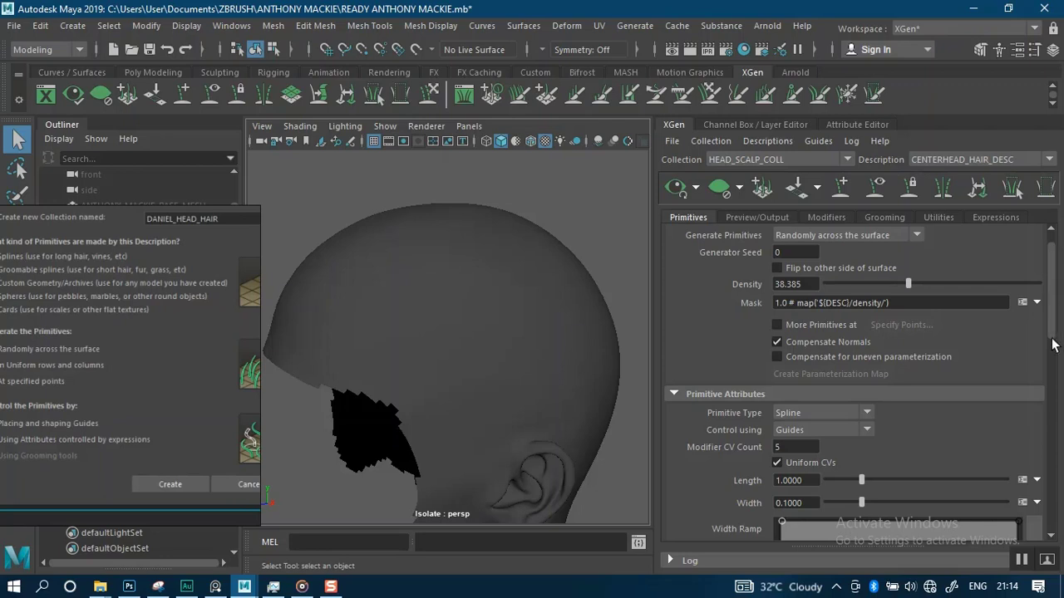
drag(1053, 334, 1048, 369)
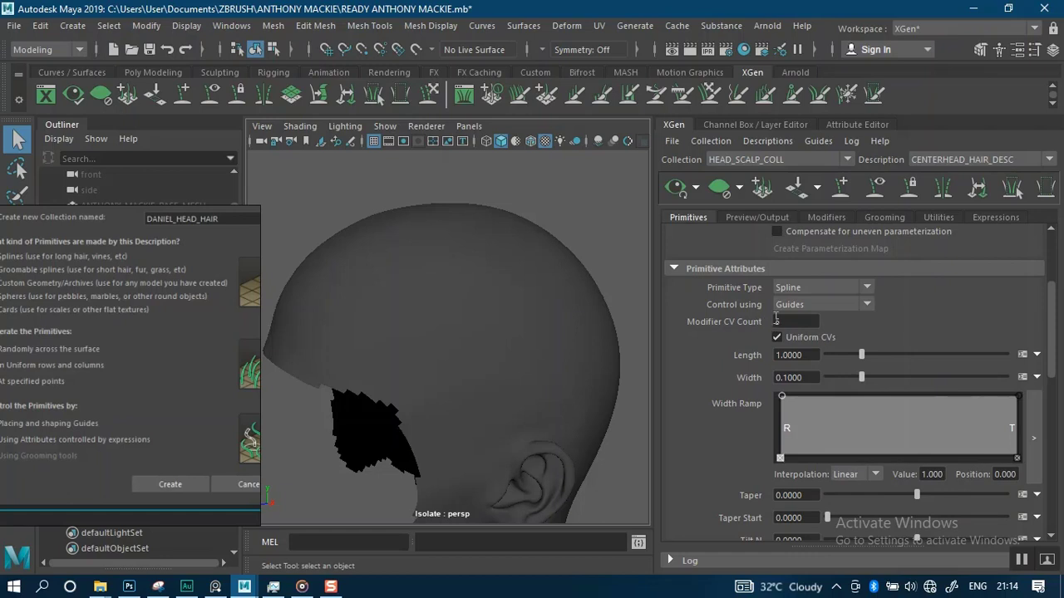
mouse_move(553, 325)
alt+right_down()
mouse_move(549, 347)
mouse_move(550, 309)
alt+right_up()
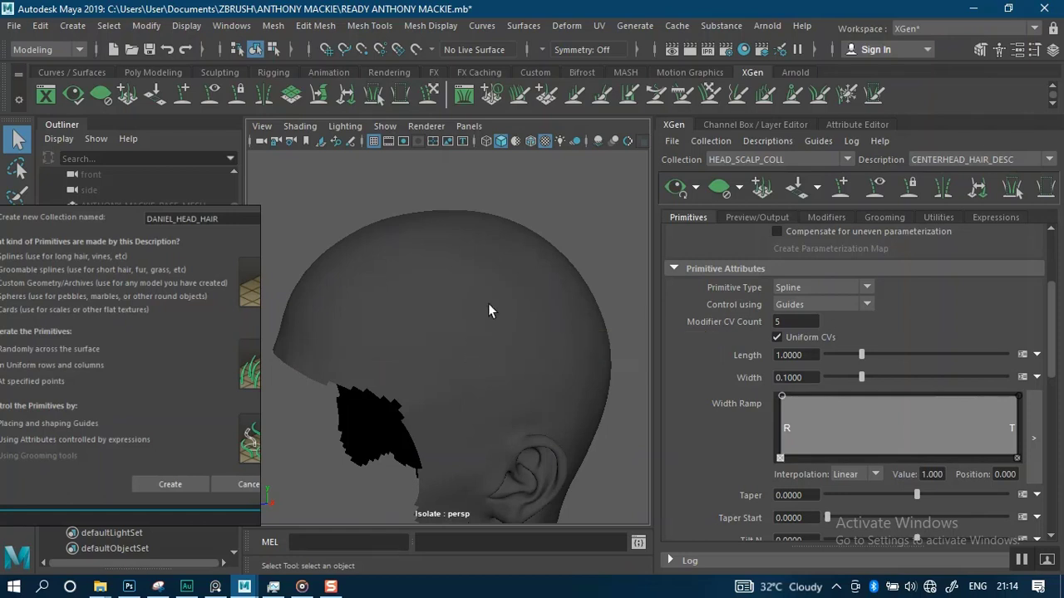
mouse_move(469, 325)
alt+right_down()
mouse_move(463, 361)
mouse_move(458, 323)
alt+right_up()
alt+drag(458, 323, 486, 315)
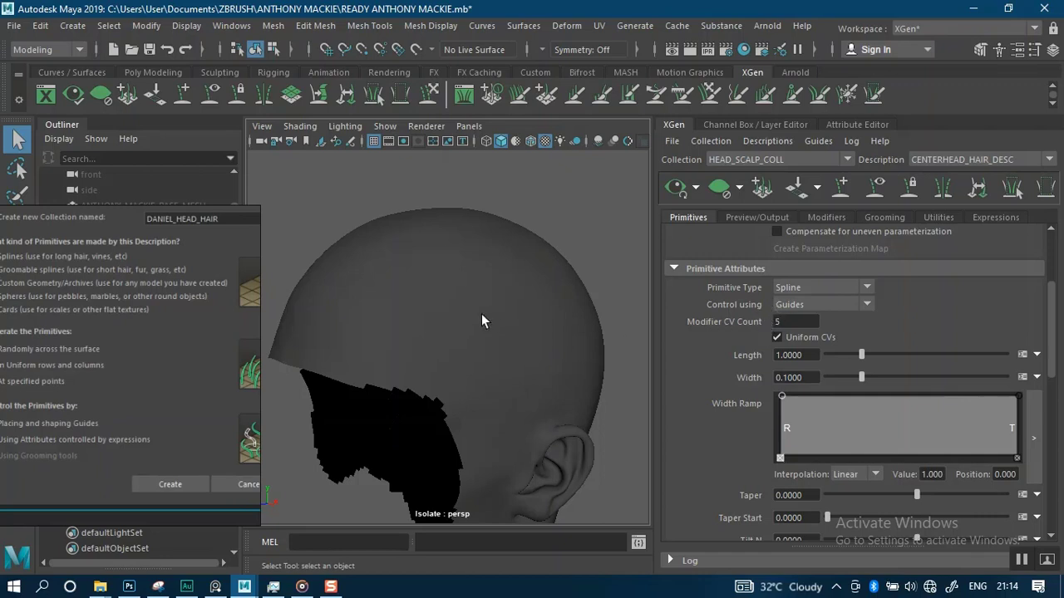
alt+right_drag(475, 325, 475, 371)
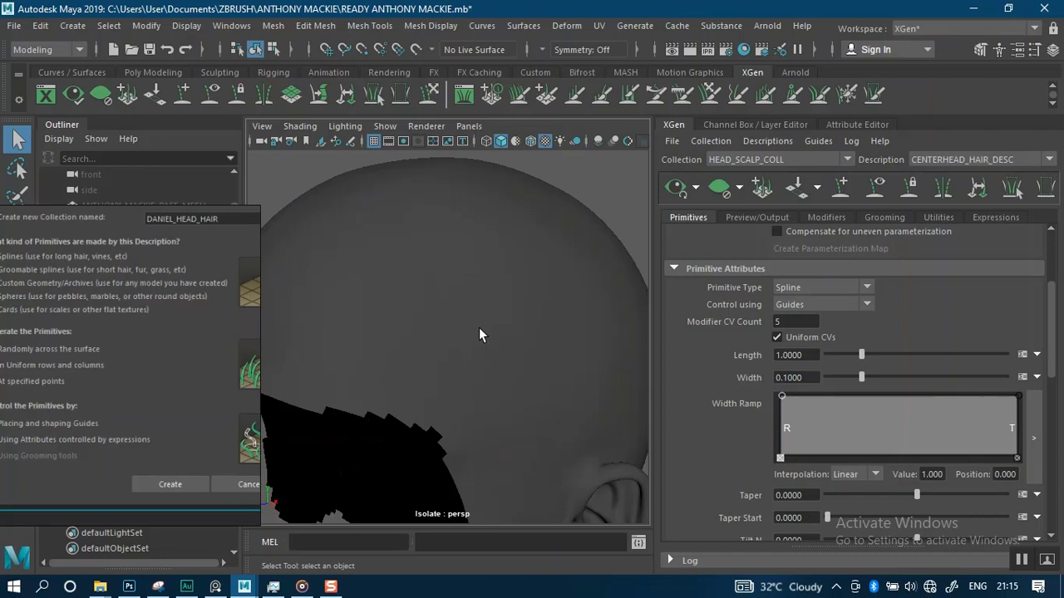
alt+right_drag(480, 320, 463, 282)
alt+drag(440, 280, 532, 275)
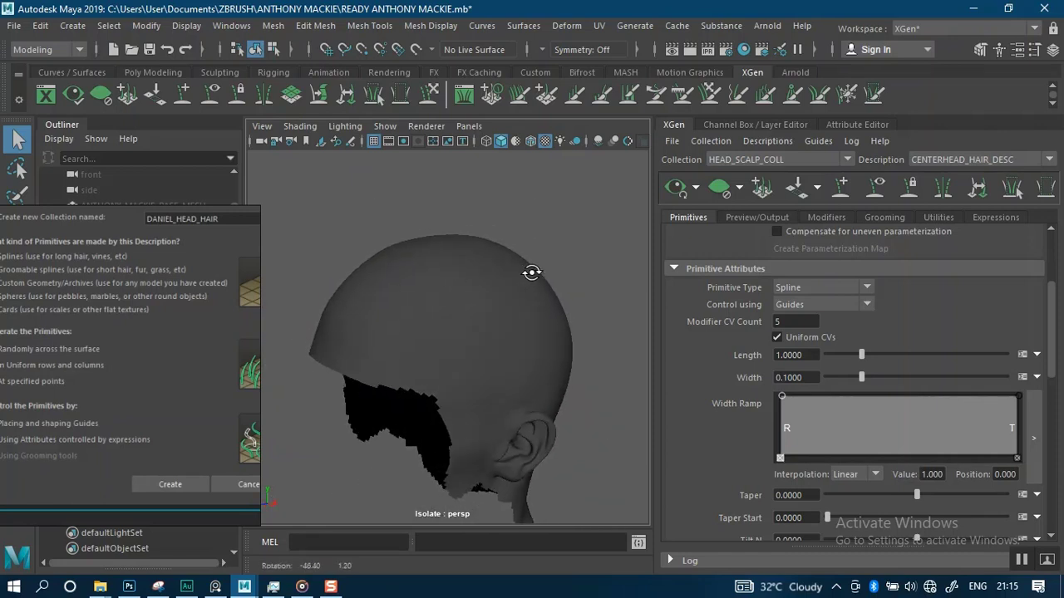
mouse_move(497, 289)
alt+right_down()
mouse_move(494, 302)
mouse_move(495, 291)
alt+right_up()
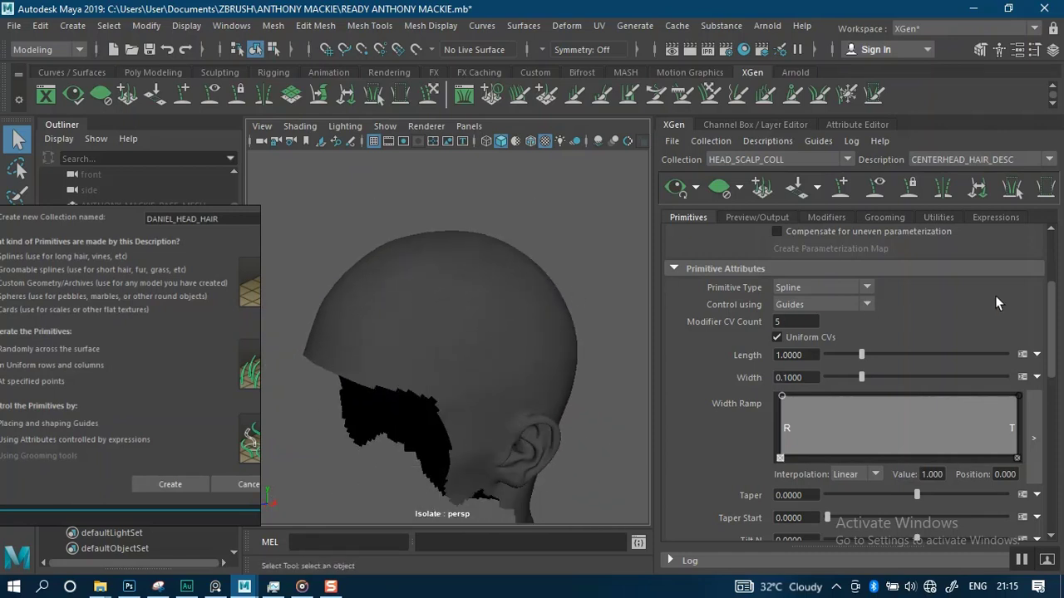
Scroll the Primitives tab down to Region Control and Guide Animation and back up to Density
drag(1051, 348, 1049, 359)
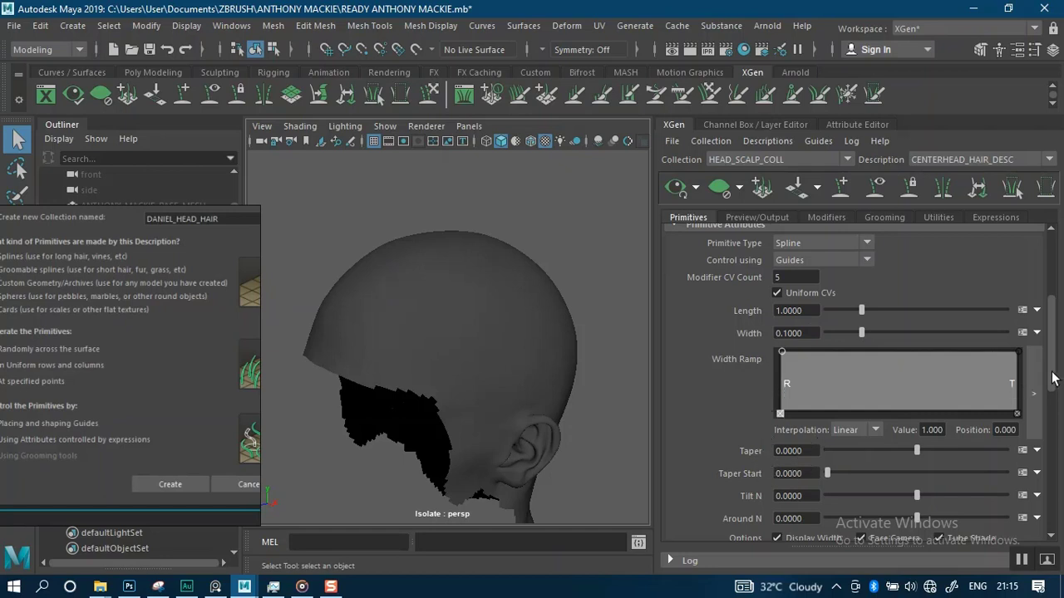
drag(1054, 379, 1052, 418)
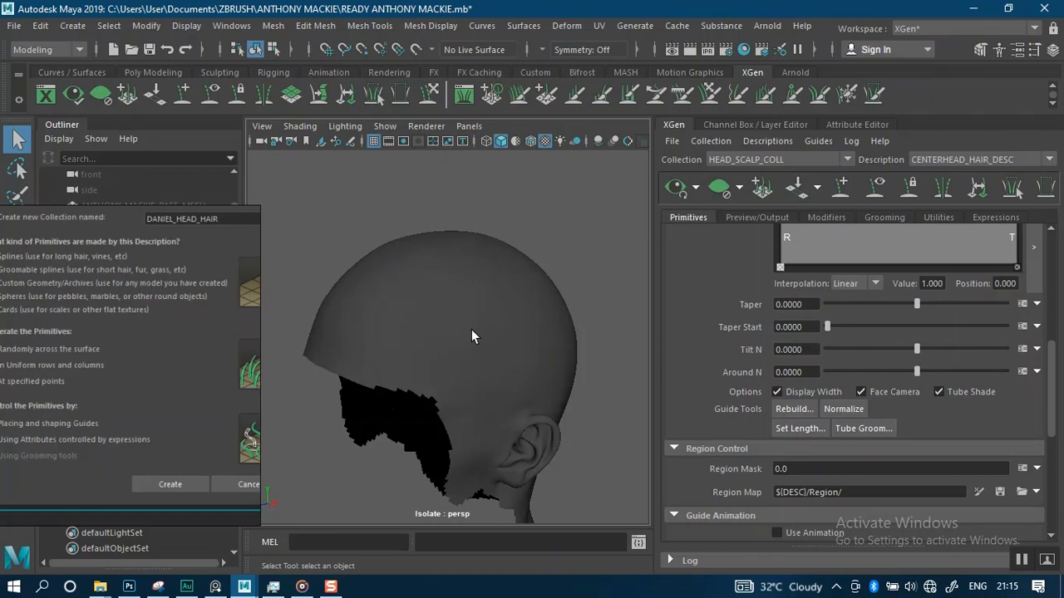
alt+drag(472, 336, 462, 268)
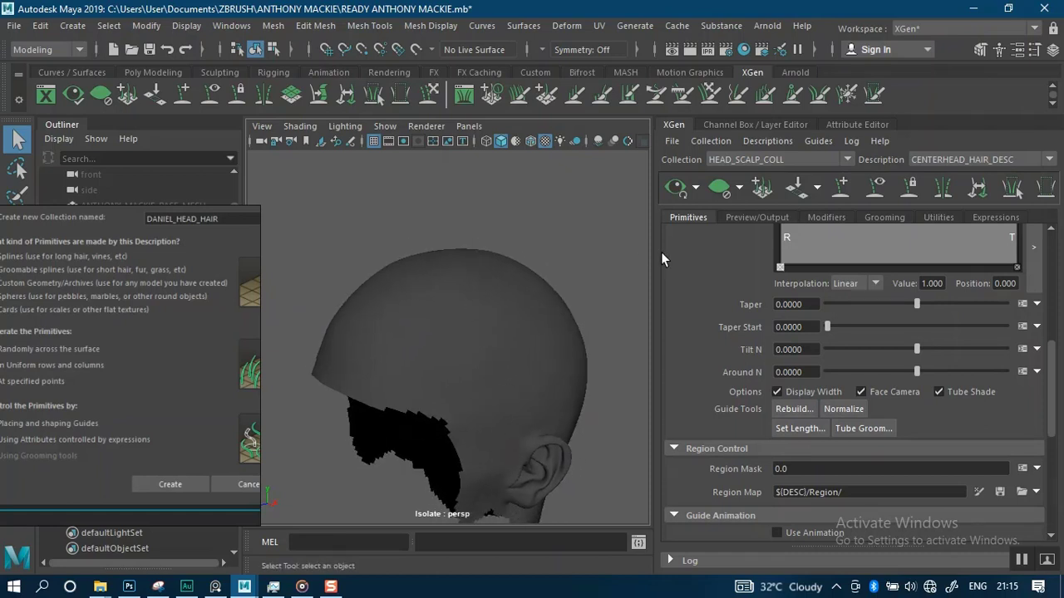
drag(1054, 374, 1054, 279)
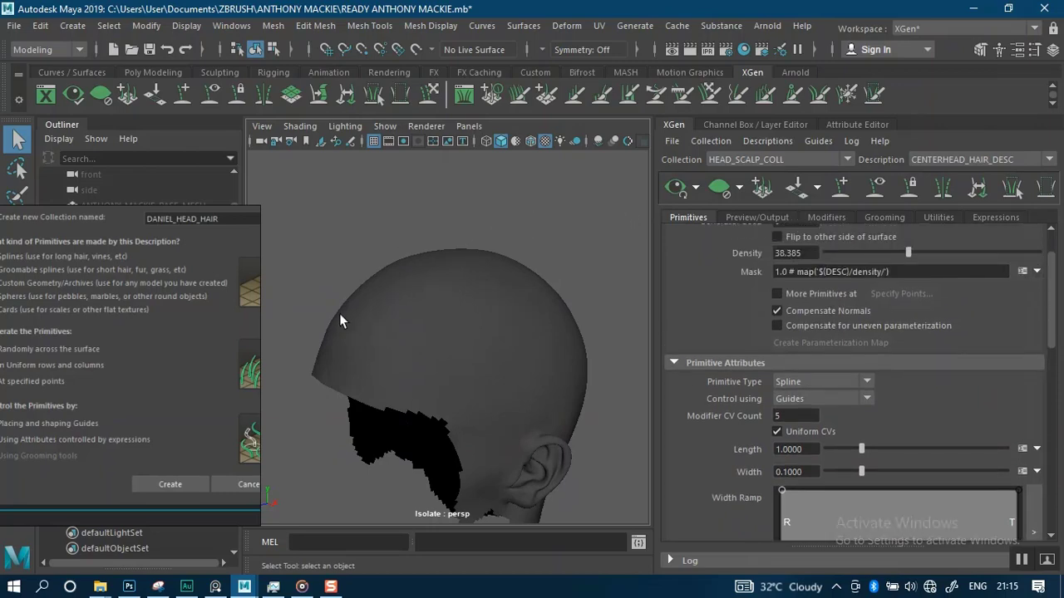
Switch to the desktop, open the wecht.txt notes and read through the XGen settings listed there
key(super+d)
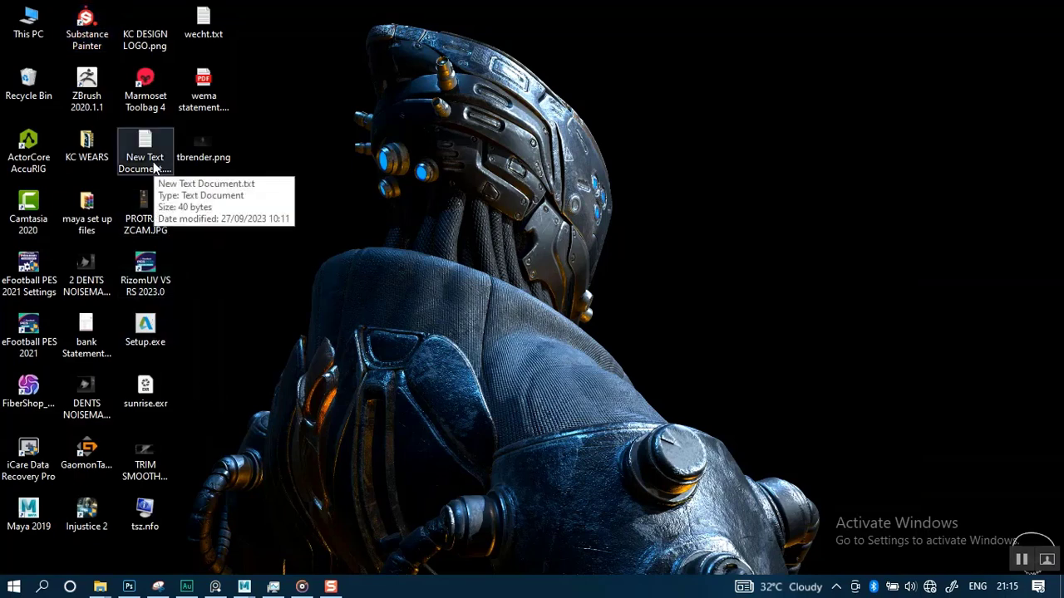
double_click(205, 25)
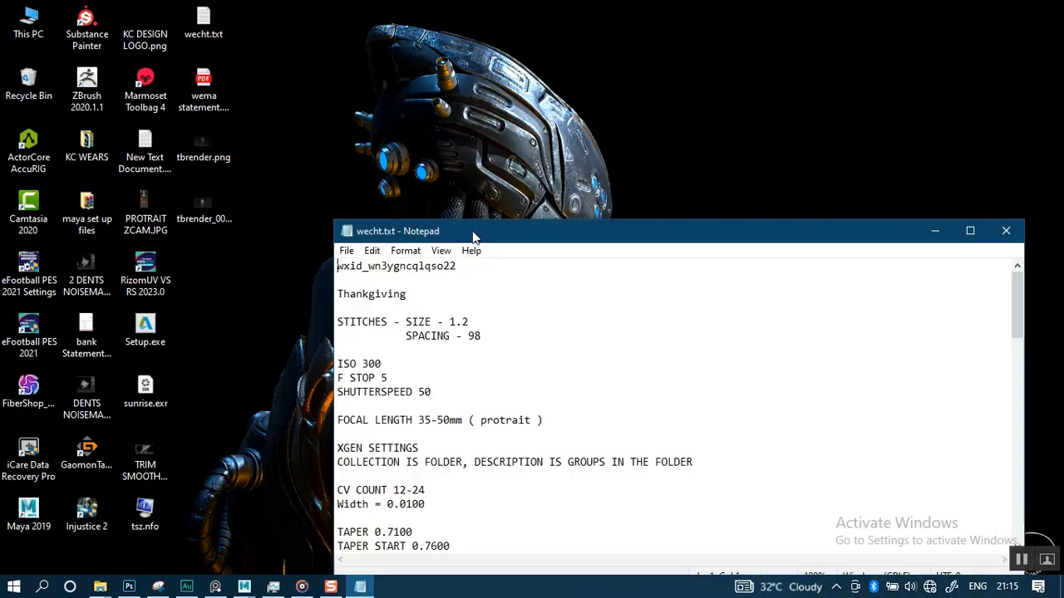
drag(474, 237, 377, 81)
scroll(310, 252, down, 2)
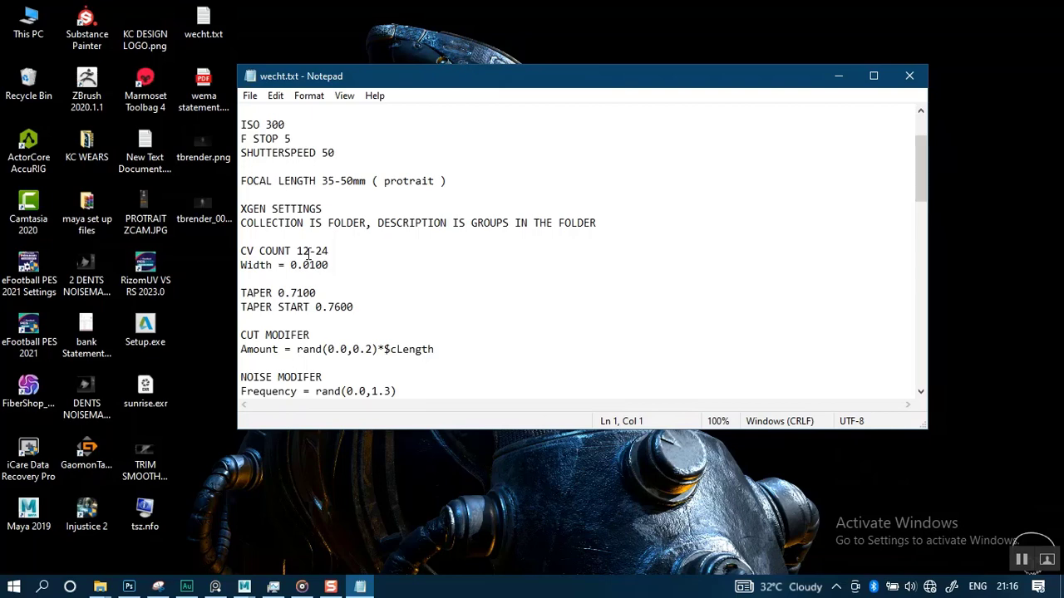
scroll(309, 254, down, 1)
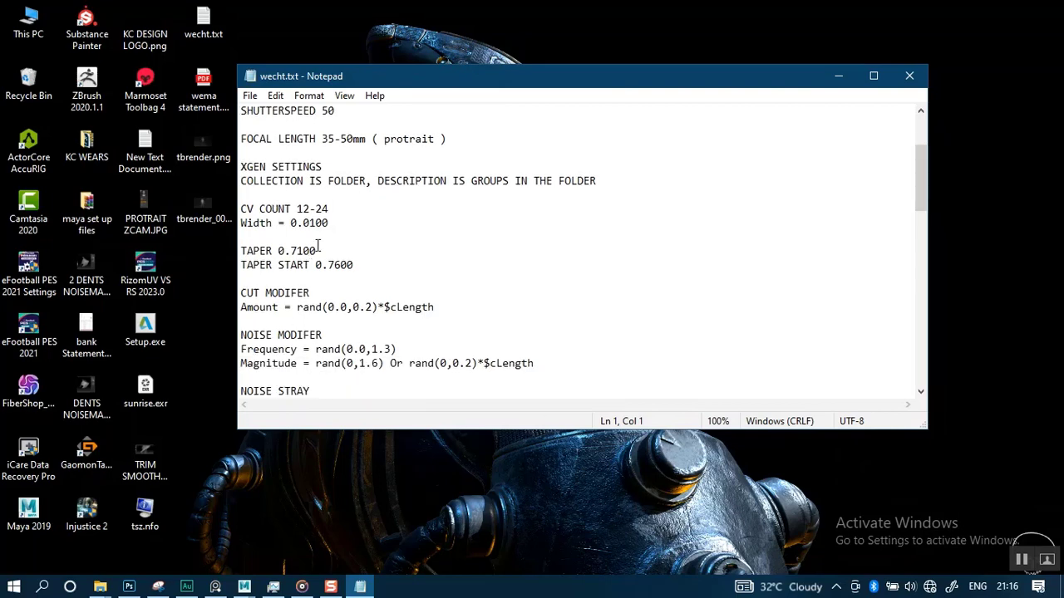
scroll(357, 218, down, 2)
scroll(389, 212, up, 1)
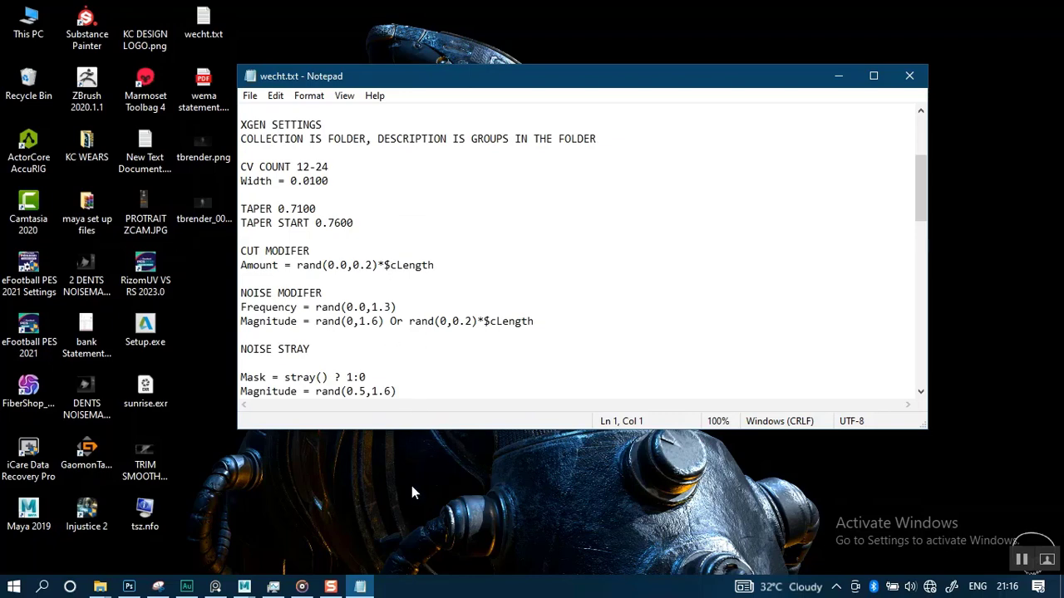
Return to Maya, orbit the head, and select the head hair scalp mesh in the viewport
mouse_move(245, 587)
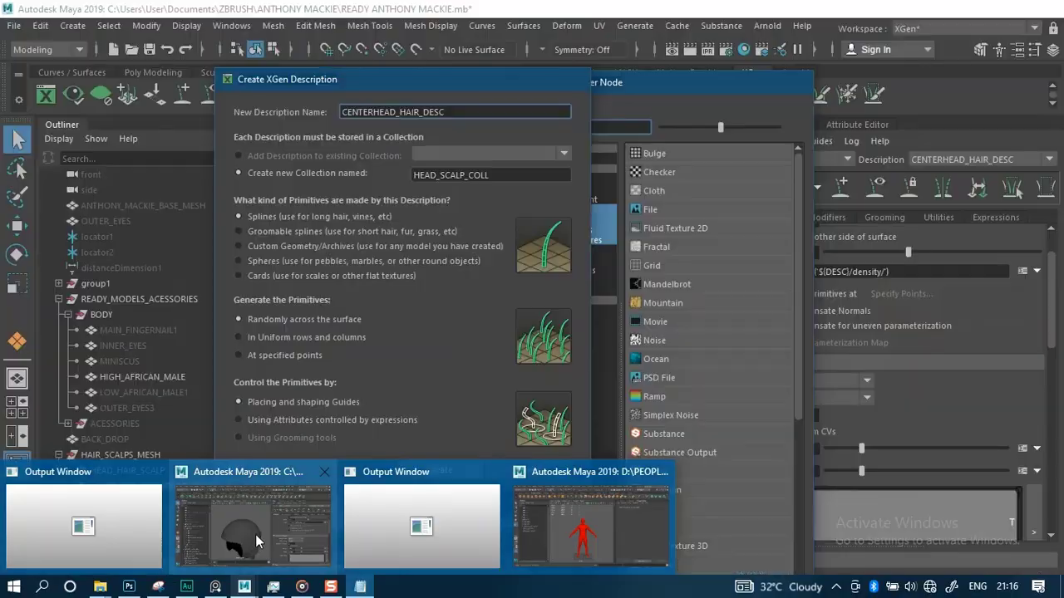
click(255, 534)
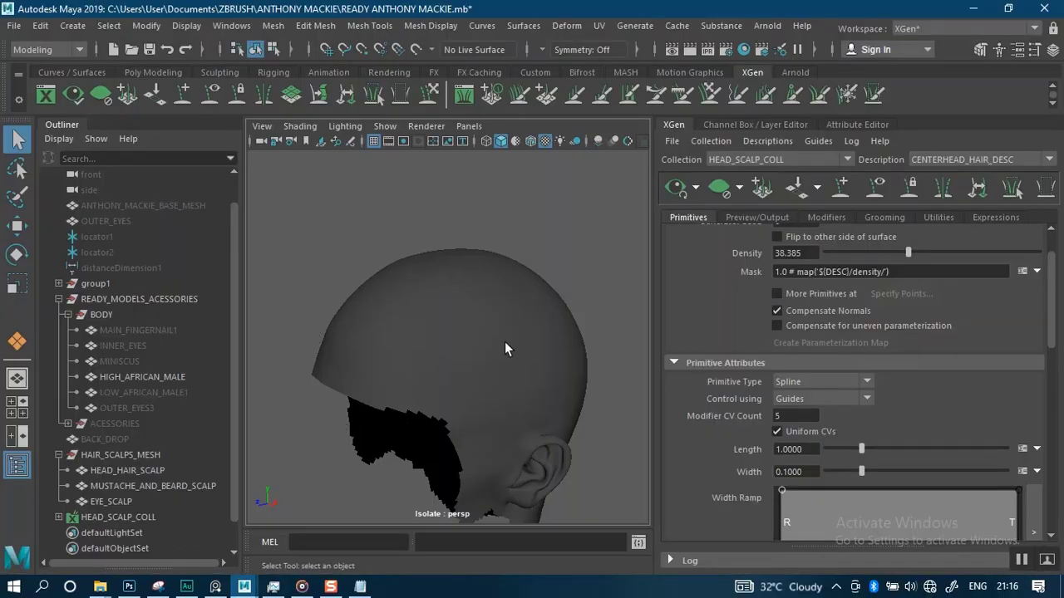
alt+drag(494, 353, 482, 331)
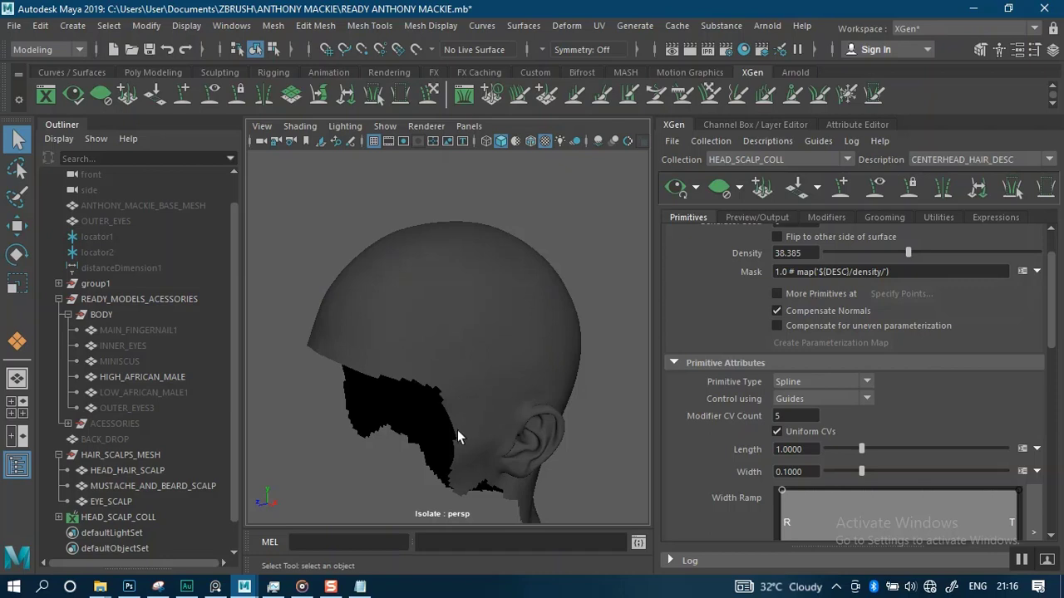
alt+drag(452, 415, 471, 369)
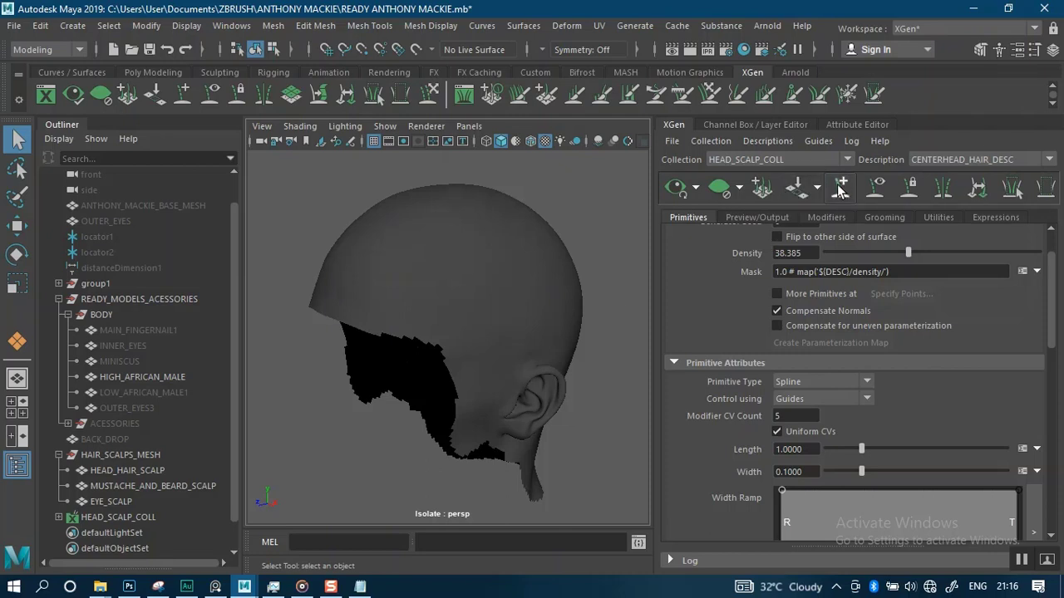
click(468, 278)
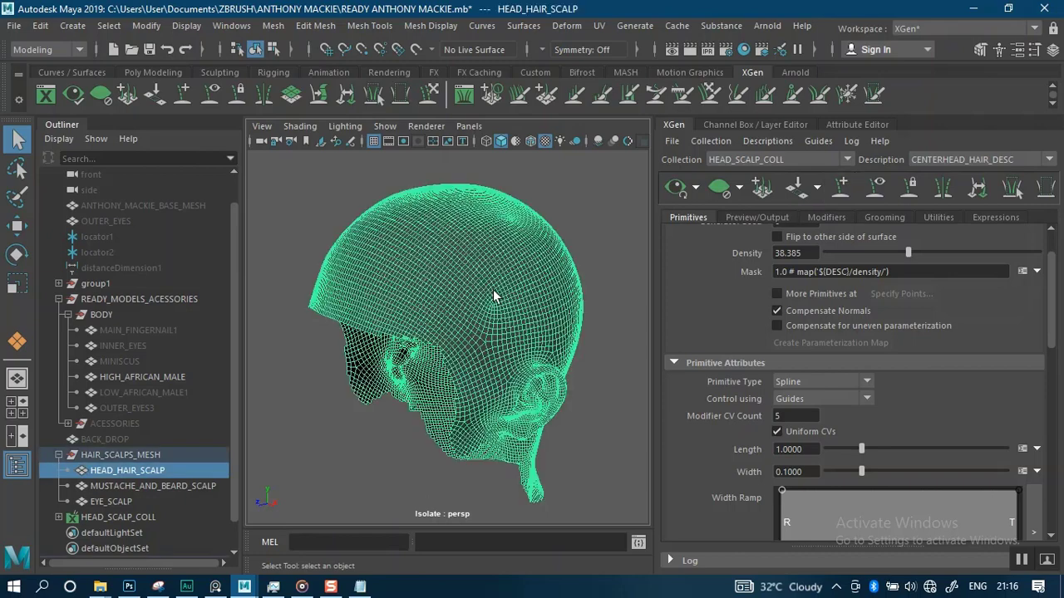
click(620, 237)
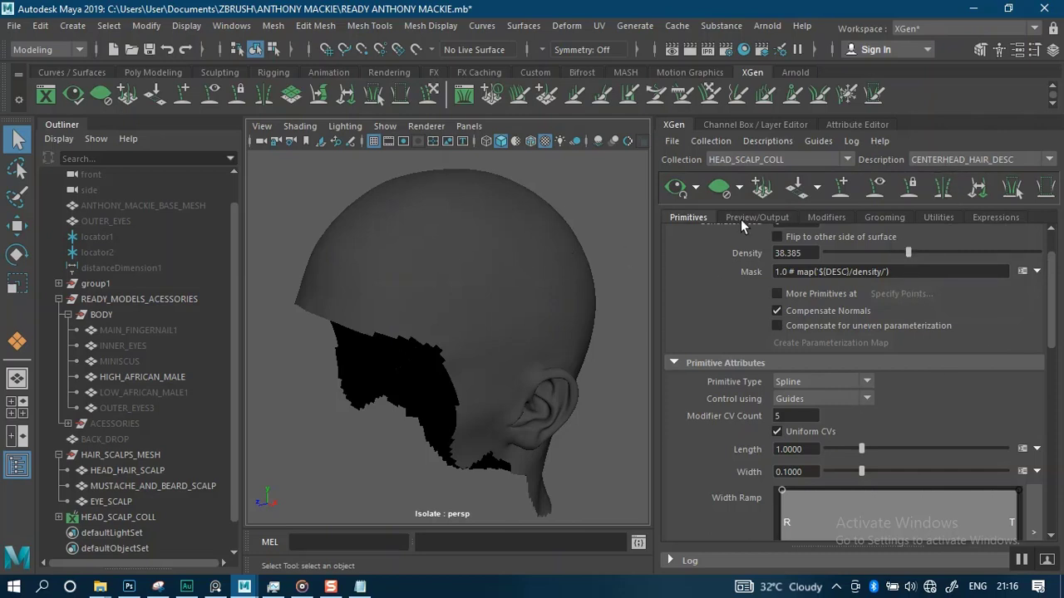
click(455, 247)
click(626, 252)
click(486, 270)
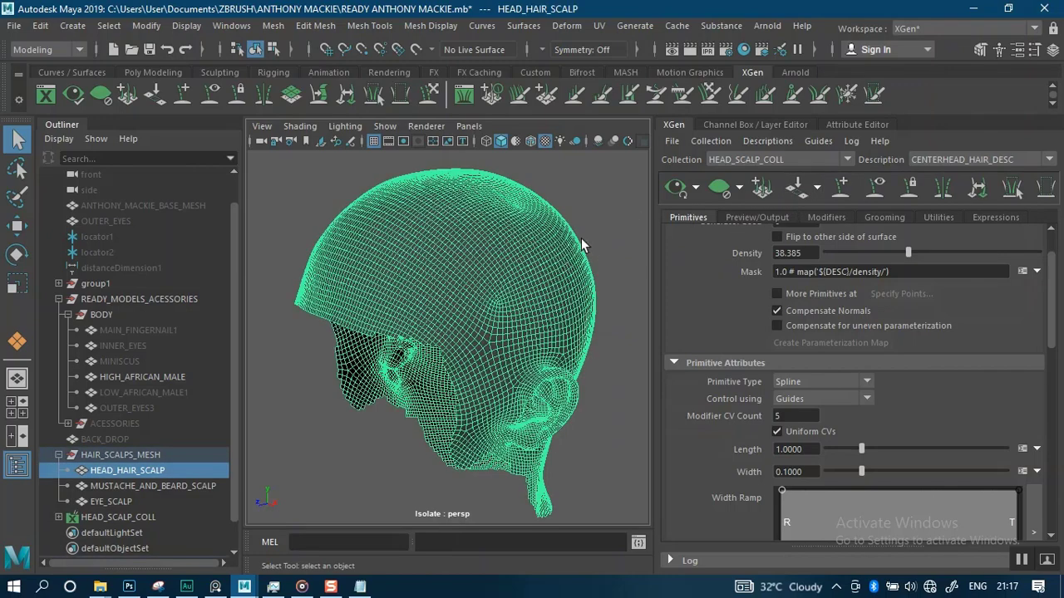
Orbit and zoom around the selected head hair scalp to view it from the back
alt+middle_drag(586, 284, 567, 282)
scroll(512, 243, down, 3)
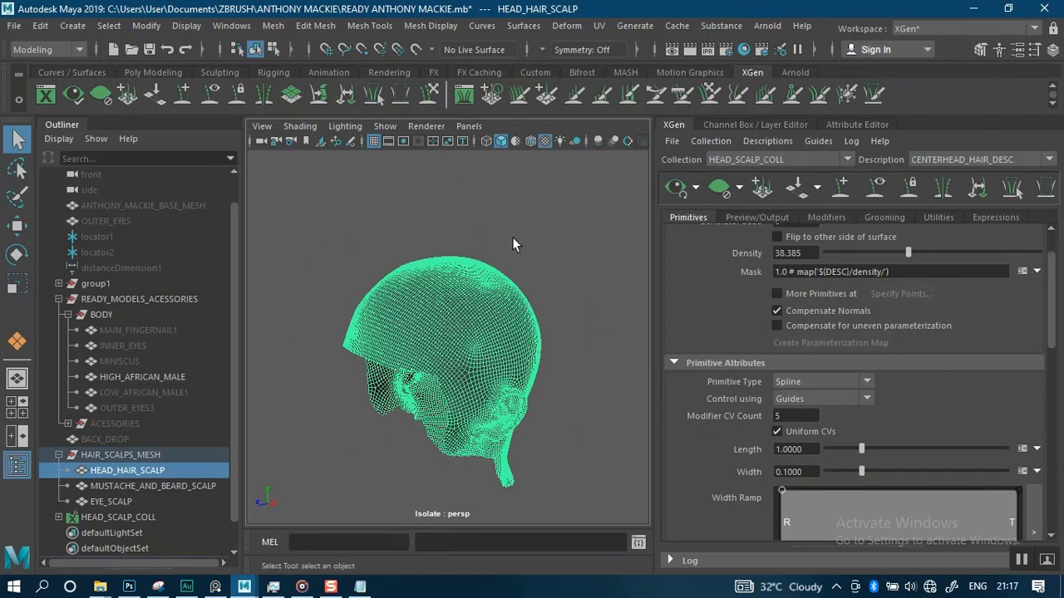
alt+drag(544, 242, 517, 281)
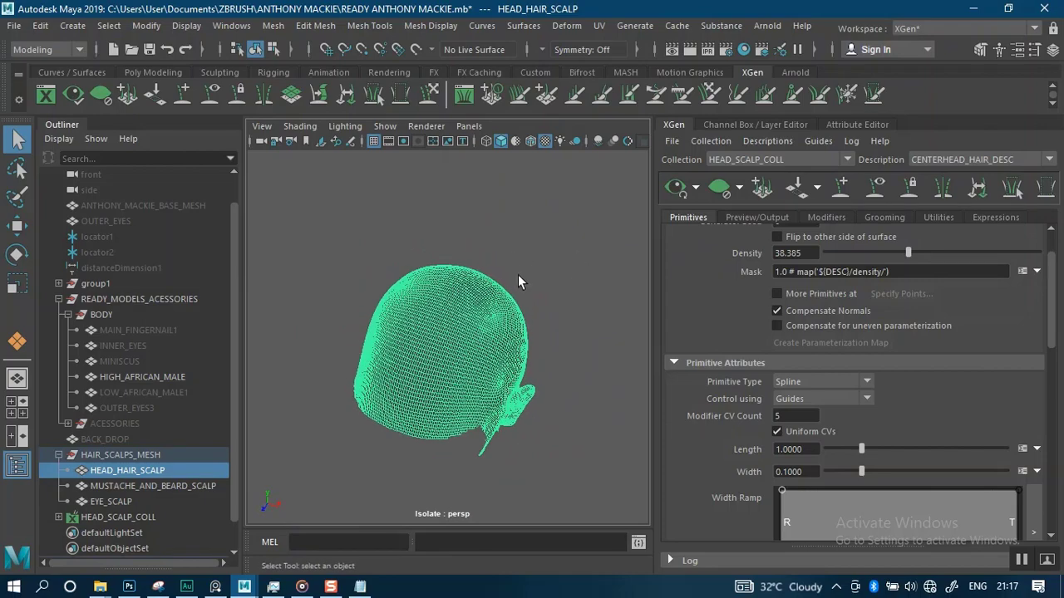
alt+drag(512, 239, 570, 233)
scroll(575, 238, up, 3)
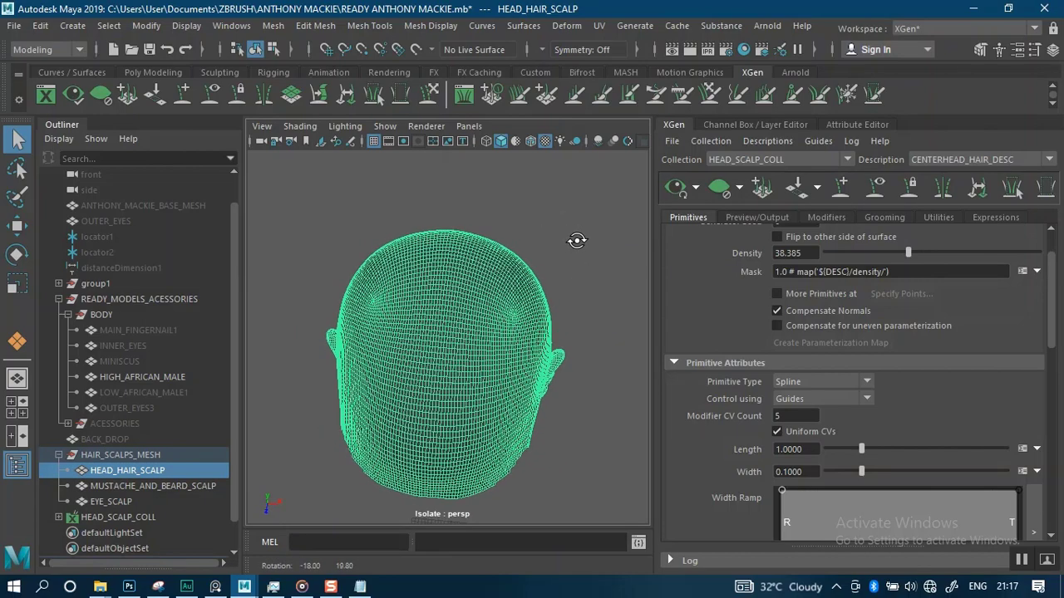
Open the hair reference board and browse the crown whorl reference images beside the viewport
mouse_move(210, 588)
click(213, 529)
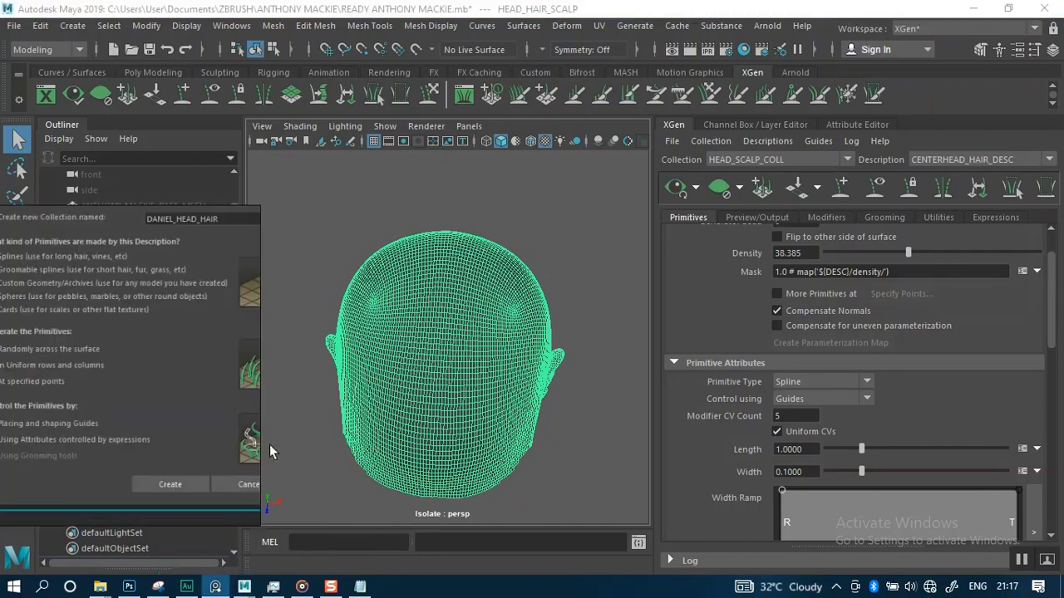
scroll(163, 363, down, 9)
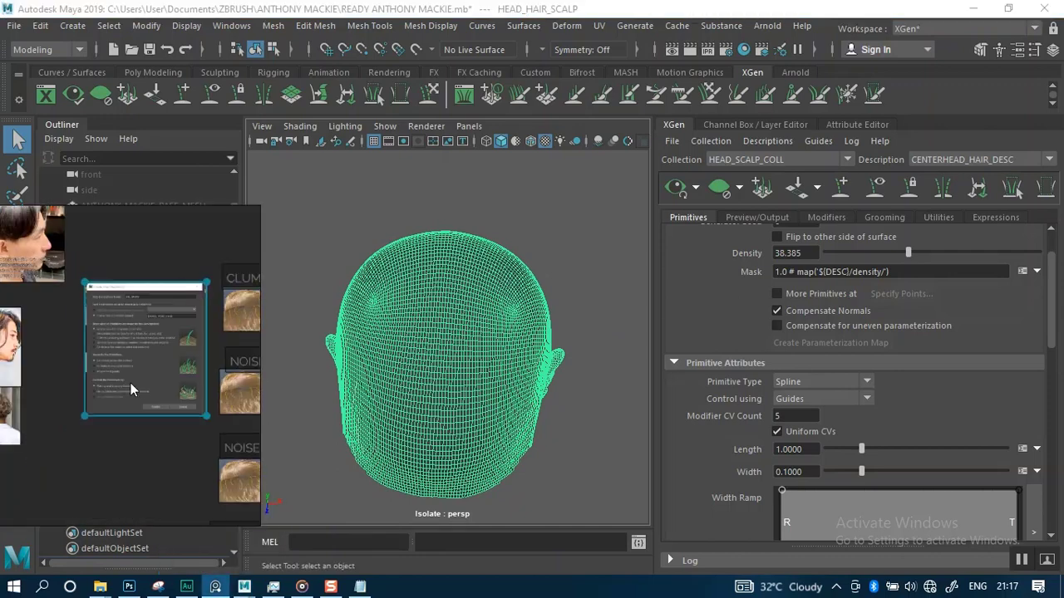
right_drag(106, 397, 231, 322)
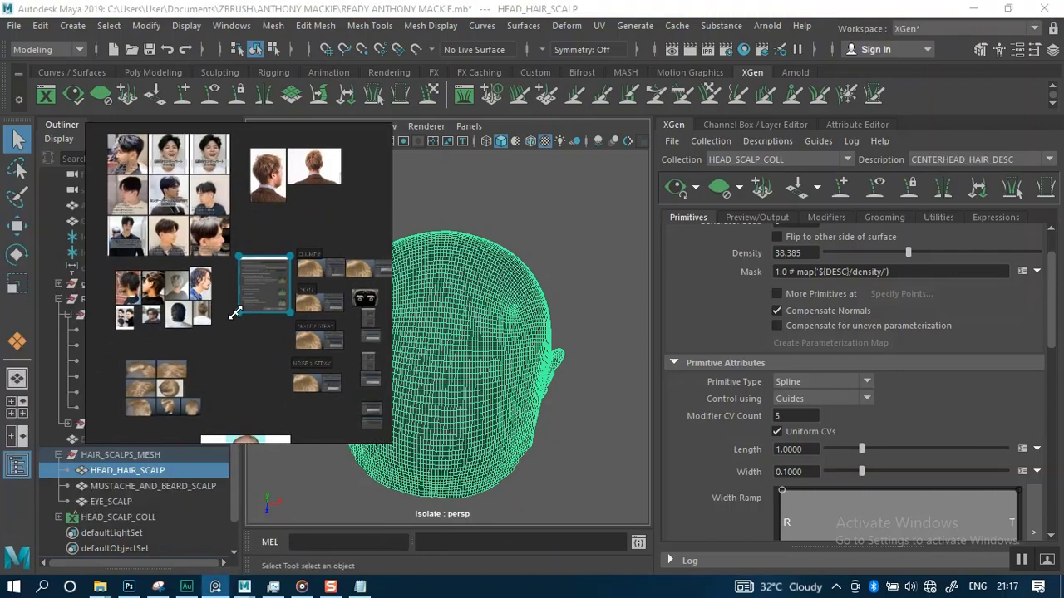
scroll(209, 333, up, 3)
scroll(251, 260, up, 3)
middle_drag(259, 251, 248, 238)
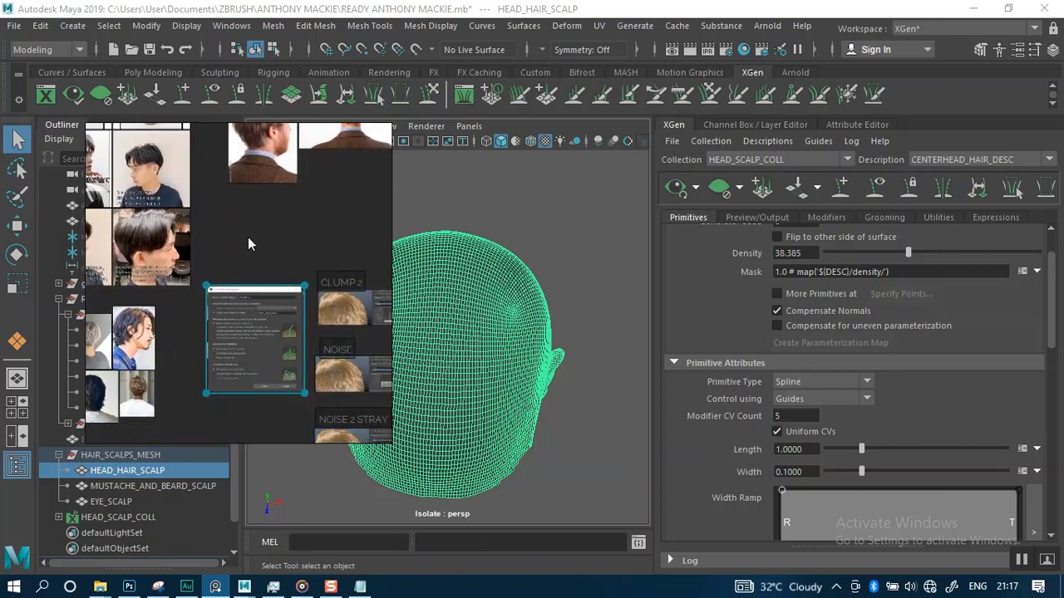
scroll(249, 258, down, 3)
middle_drag(259, 408, 247, 258)
middle_drag(213, 376, 218, 272)
scroll(206, 326, up, 9)
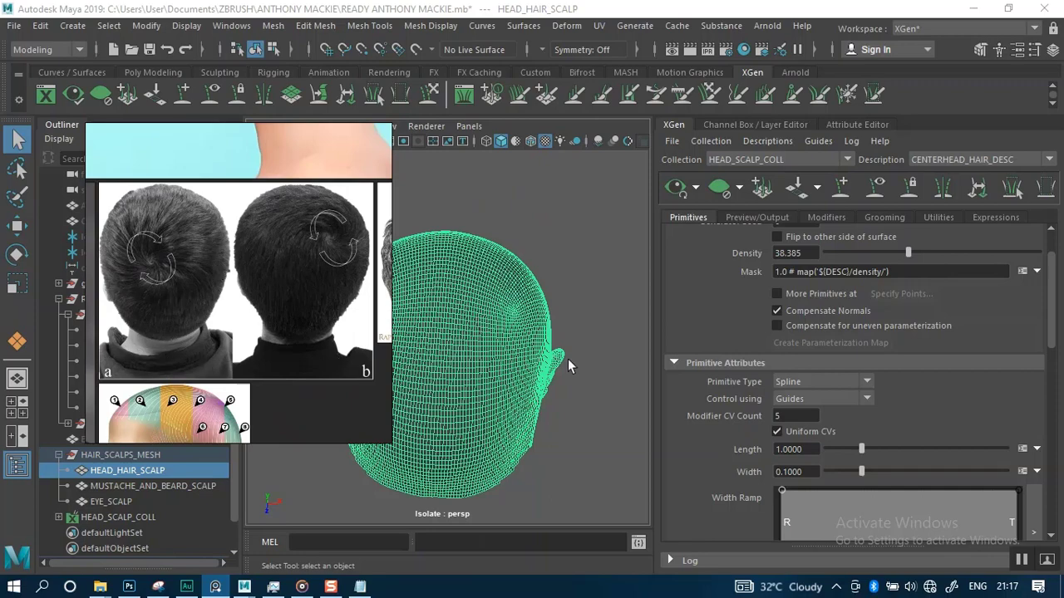
alt+drag(572, 367, 540, 266)
right_drag(340, 196, 265, 202)
click(372, 142)
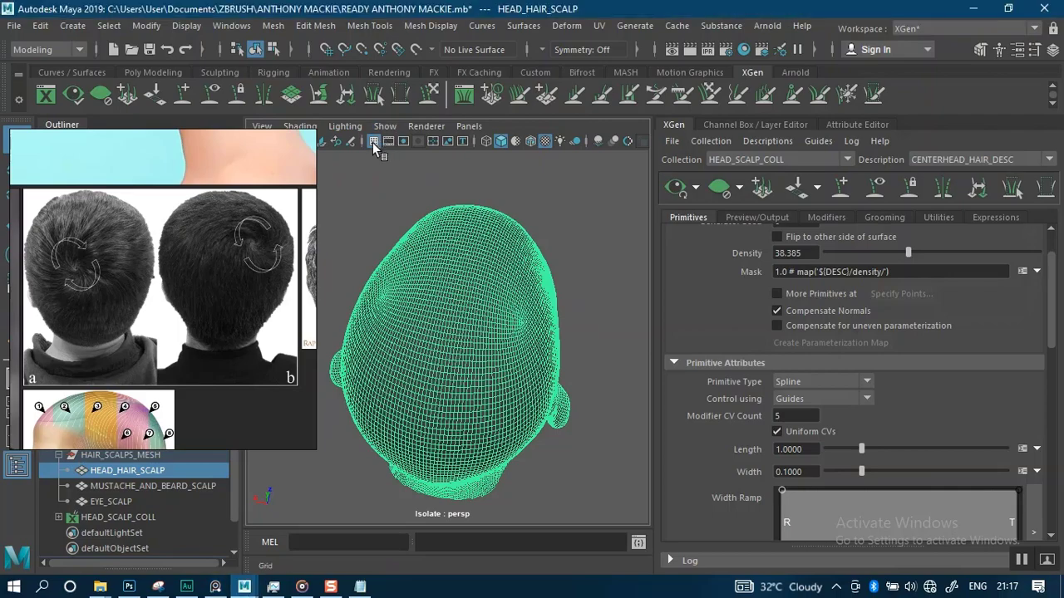
Place a first guide on the back of the head hair scalp with the Add/Move Guides tool
alt+drag(591, 221, 479, 307)
scroll(570, 285, up, 2)
scroll(582, 260, up, 2)
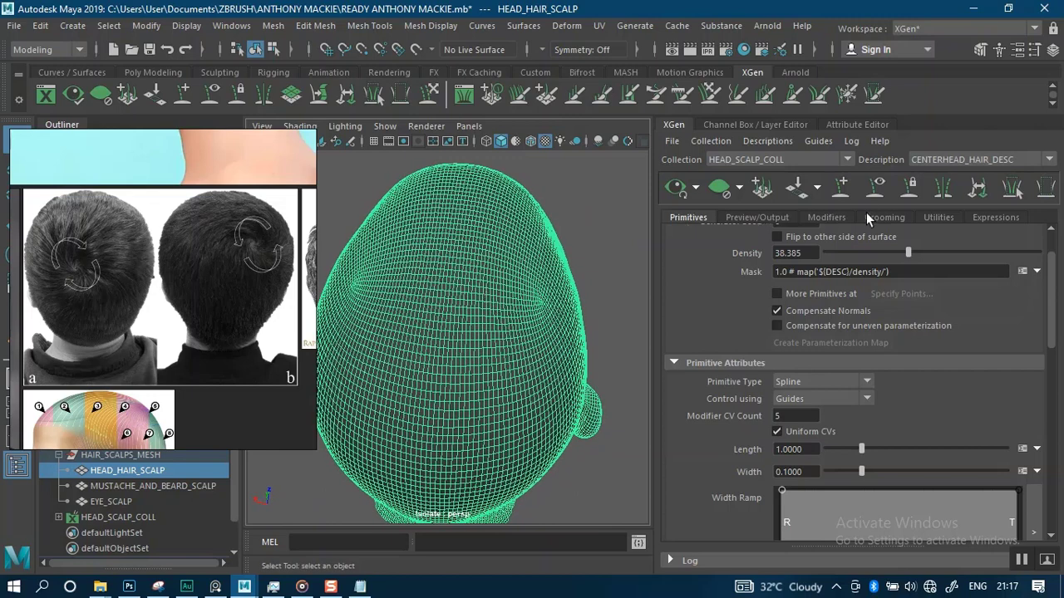
click(842, 190)
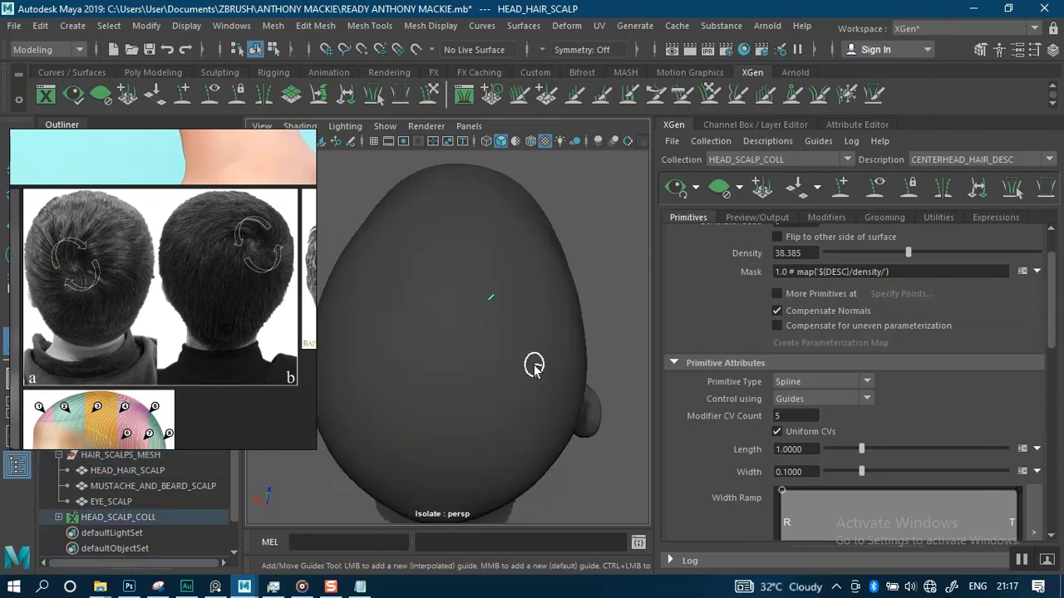
alt+drag(563, 356, 446, 273)
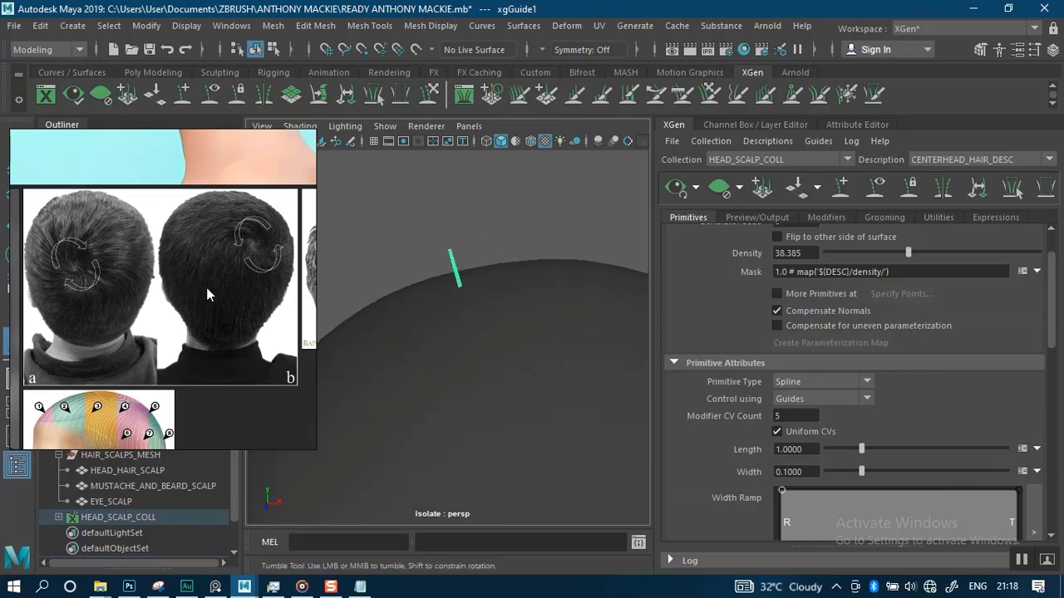
Select the new guide and adjust its position and scale on the crown with the transform manipulators
right_drag(167, 333, 921, 163)
alt+right_drag(487, 304, 468, 187)
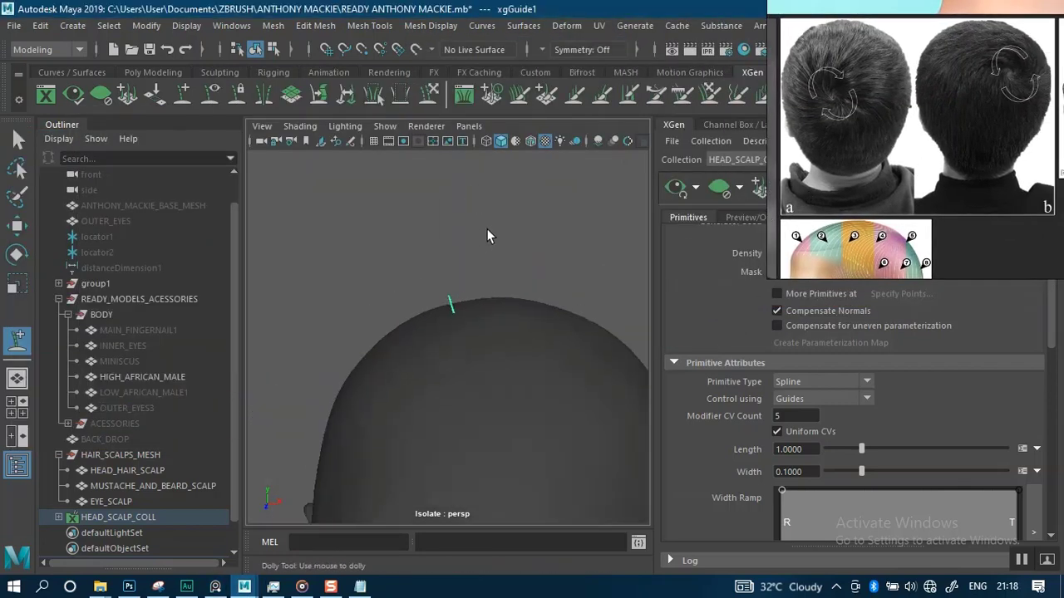
alt+drag(517, 285, 556, 244)
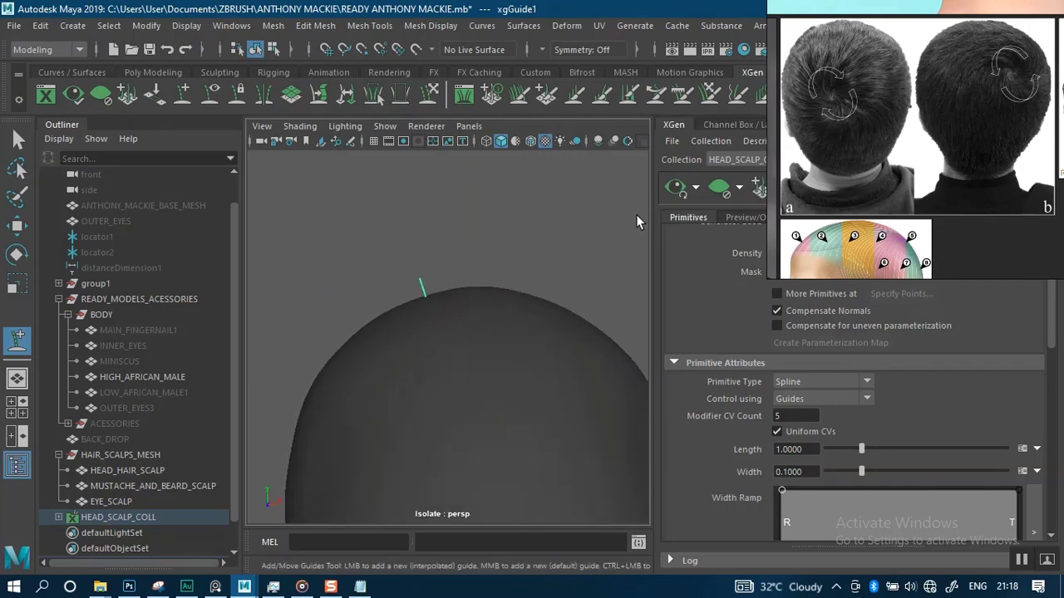
scroll(482, 266, up, 2)
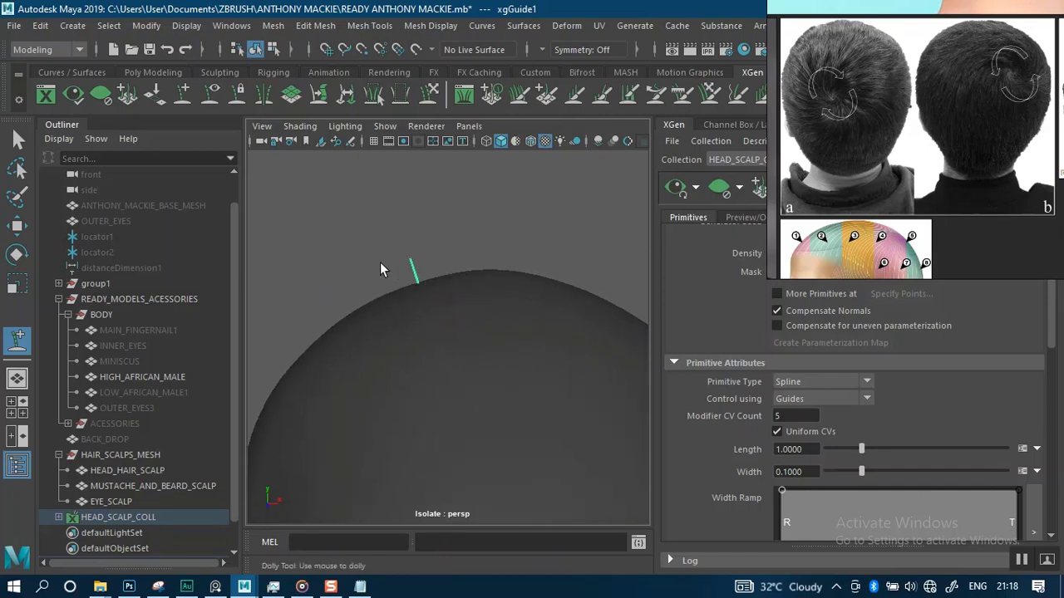
click(17, 140)
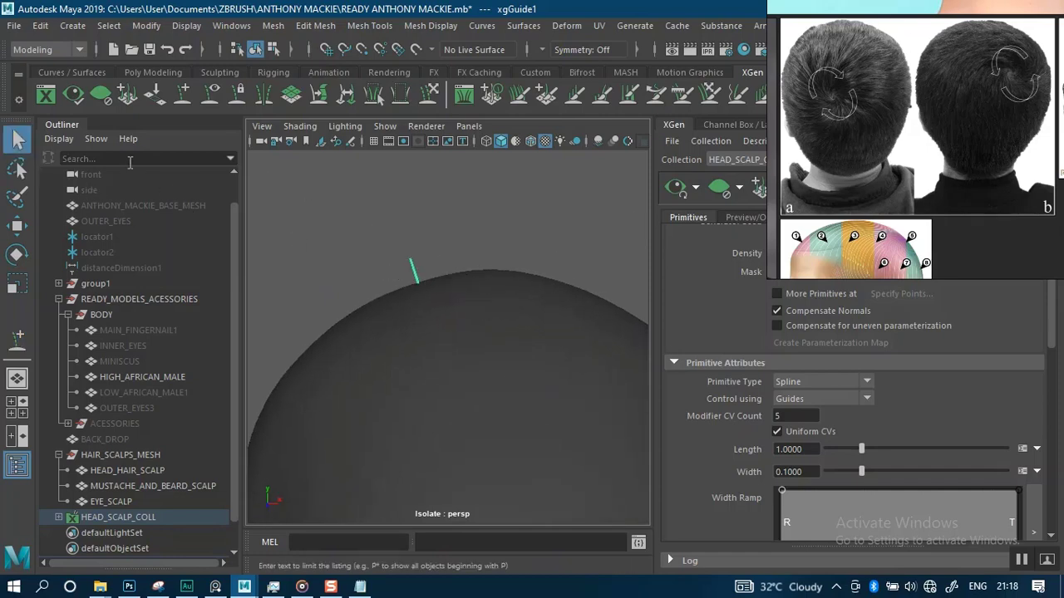
alt+drag(351, 276, 360, 272)
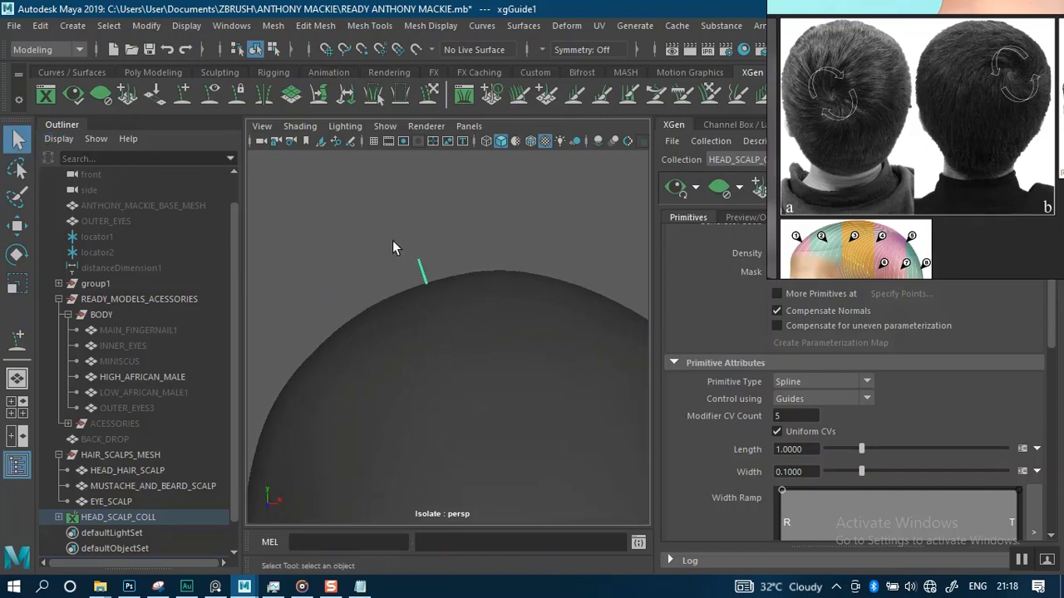
alt+drag(393, 241, 447, 274)
key(w)
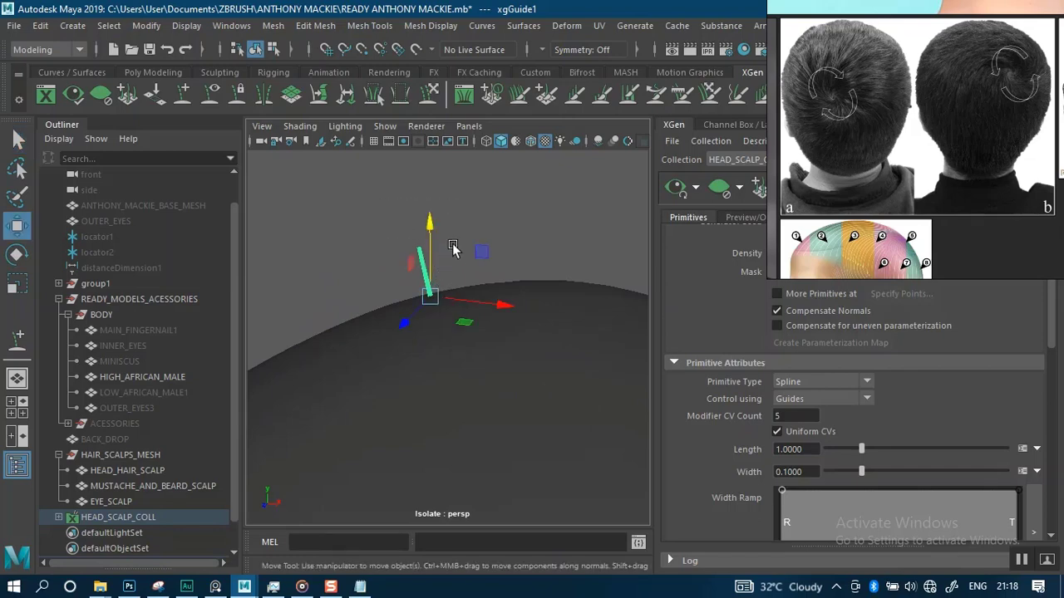
alt+drag(466, 209, 478, 224)
alt+right_drag(473, 239, 473, 270)
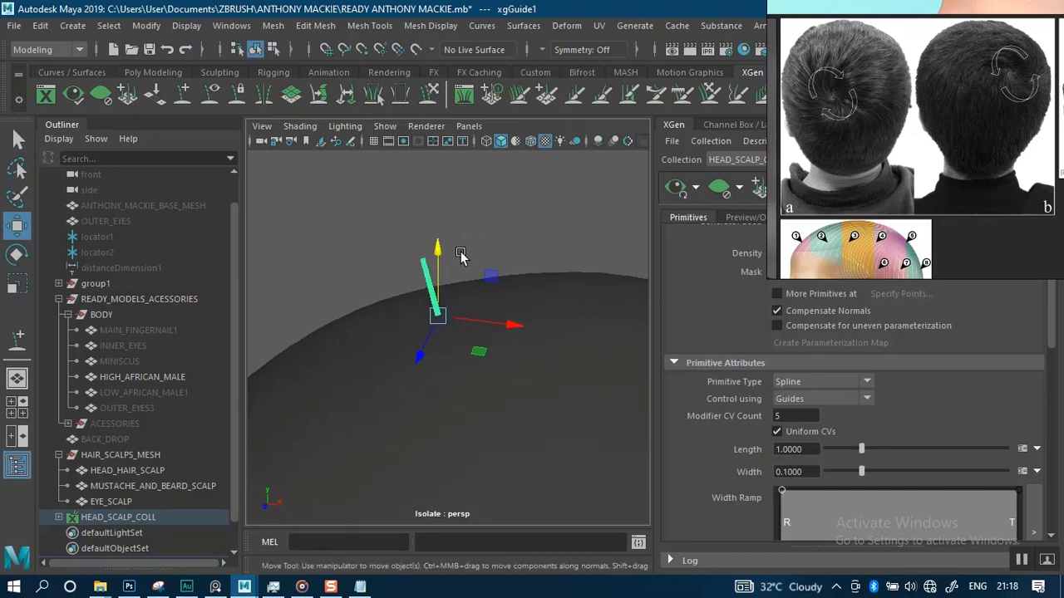
key(r)
drag(437, 317, 421, 262)
key(e)
key(ctrl+z)
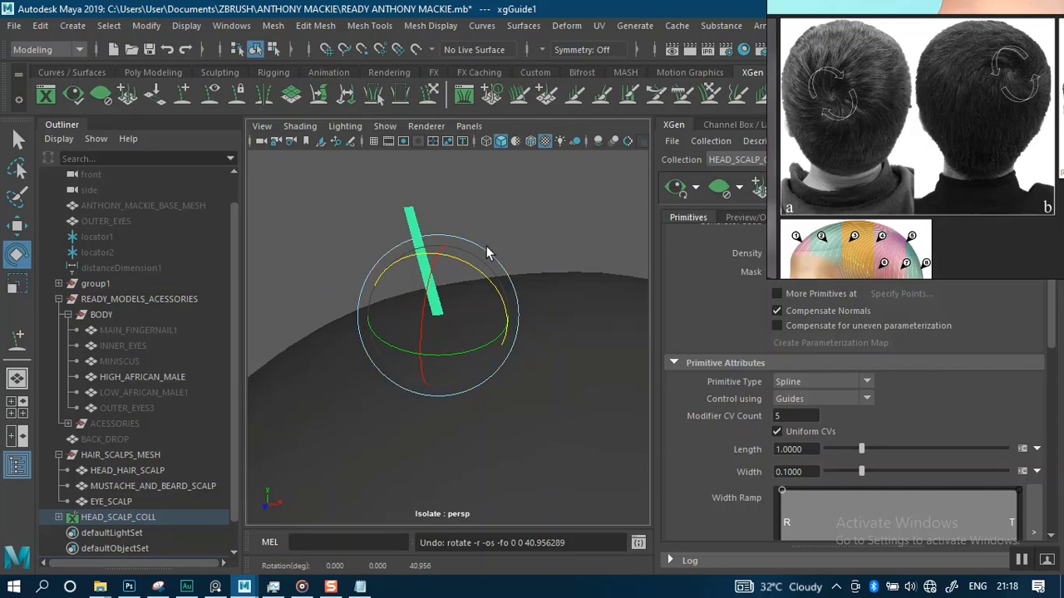
key(q)
alt+drag(487, 247, 519, 283)
mouse_move(519, 283)
alt+right_down()
mouse_move(527, 293)
mouse_move(502, 281)
alt+right_up()
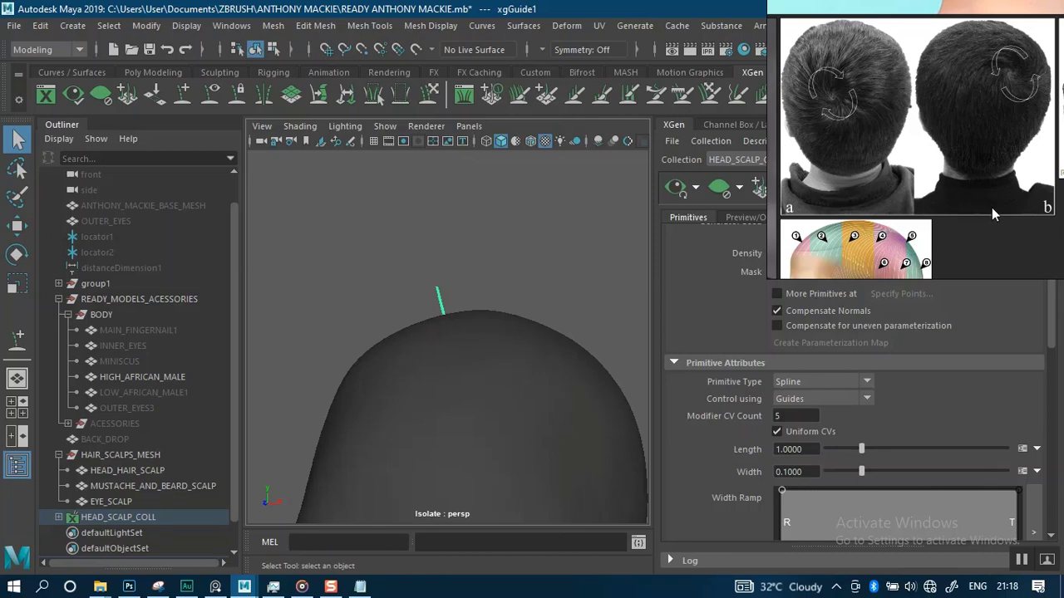
Move the reference board beside the viewport and open a close-up photo of Anthony Mackie's hairline
scroll(992, 211, down, 5)
right_drag(976, 174, 287, 322)
scroll(290, 313, down, 3)
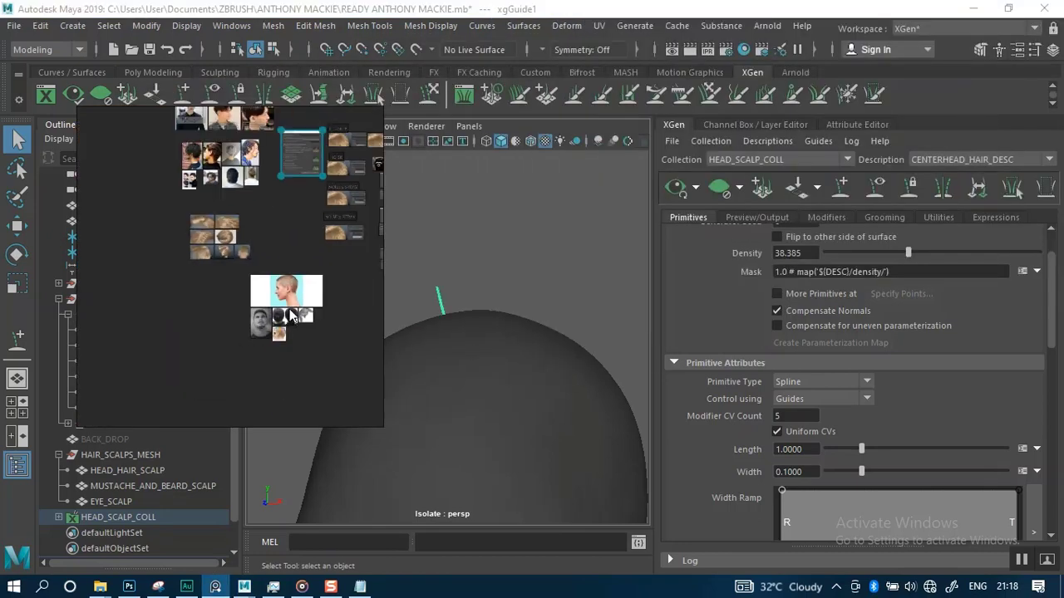
scroll(291, 315, up, 6)
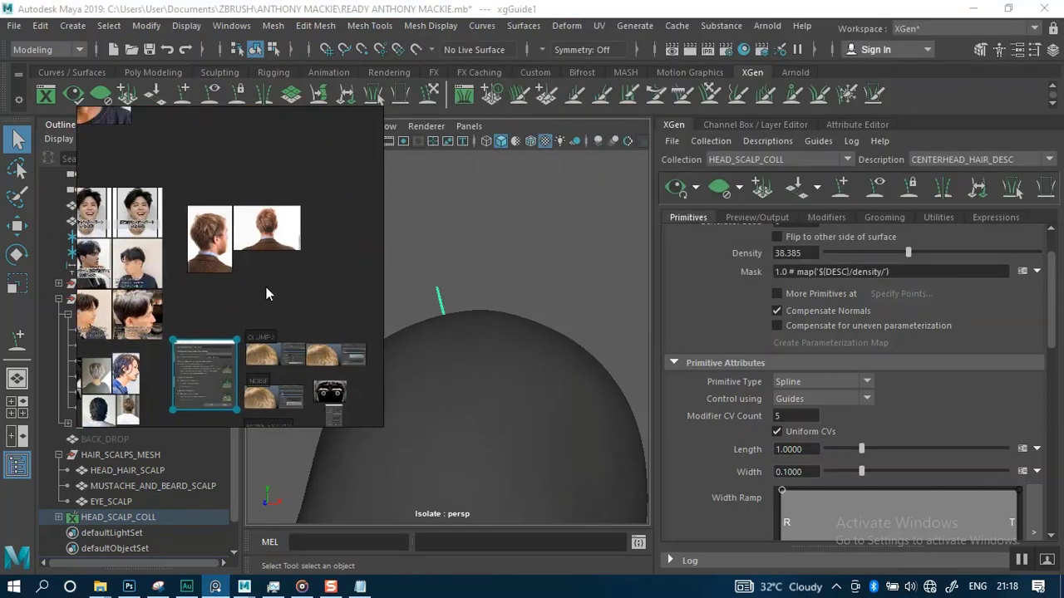
middle_drag(122, 114, 143, 193)
double_click(141, 191)
scroll(259, 227, down, 3)
middle_drag(268, 248, 128, 309)
scroll(251, 197, down, 3)
click(330, 185)
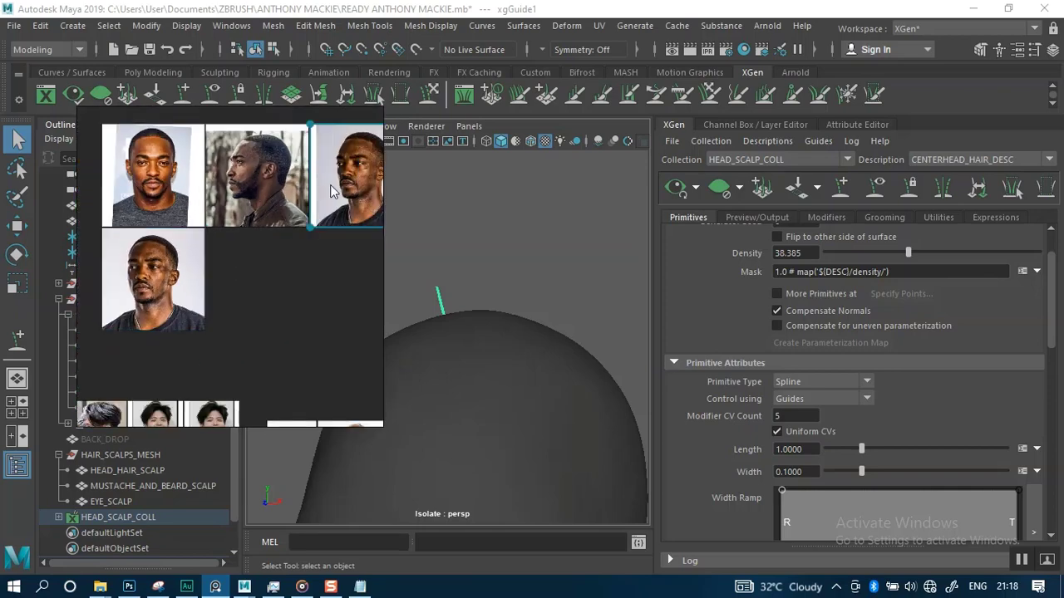
double_click(331, 191)
scroll(253, 248, up, 5)
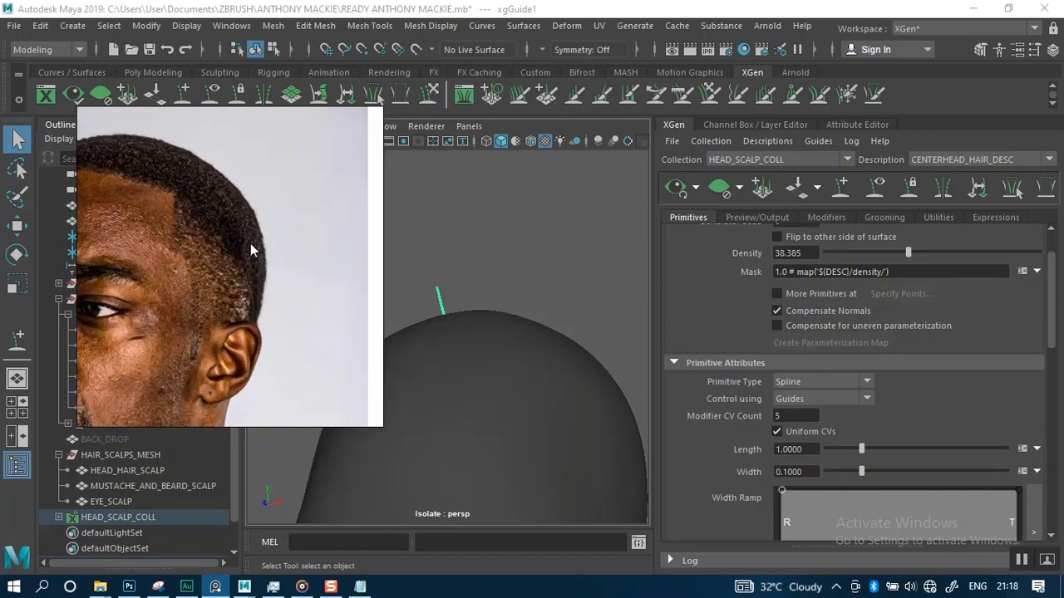
middle_drag(250, 243, 333, 268)
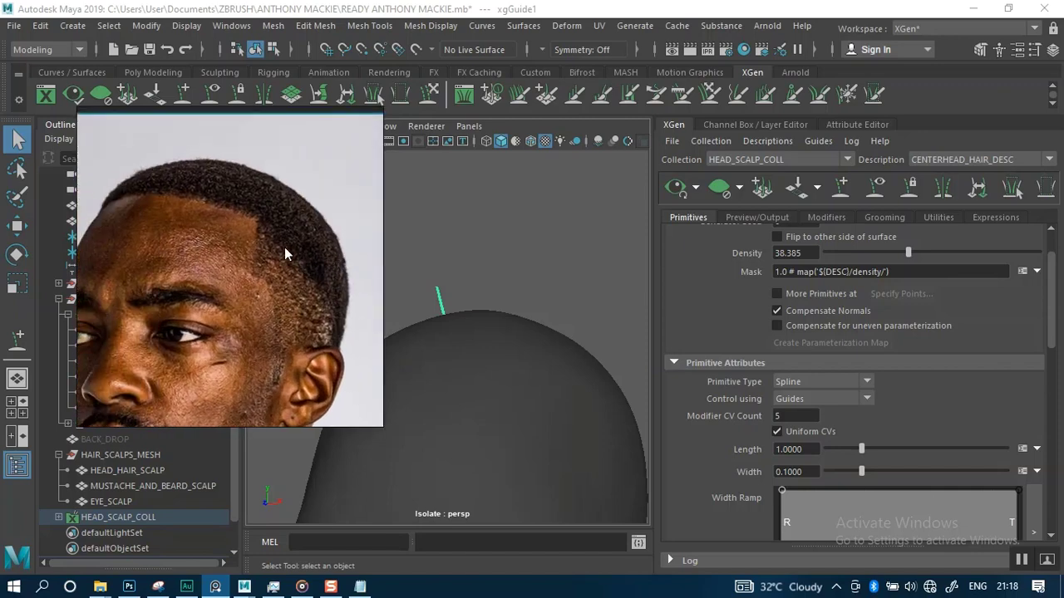
Select the guide and rebuild it with a CV count of 10
click(664, 245)
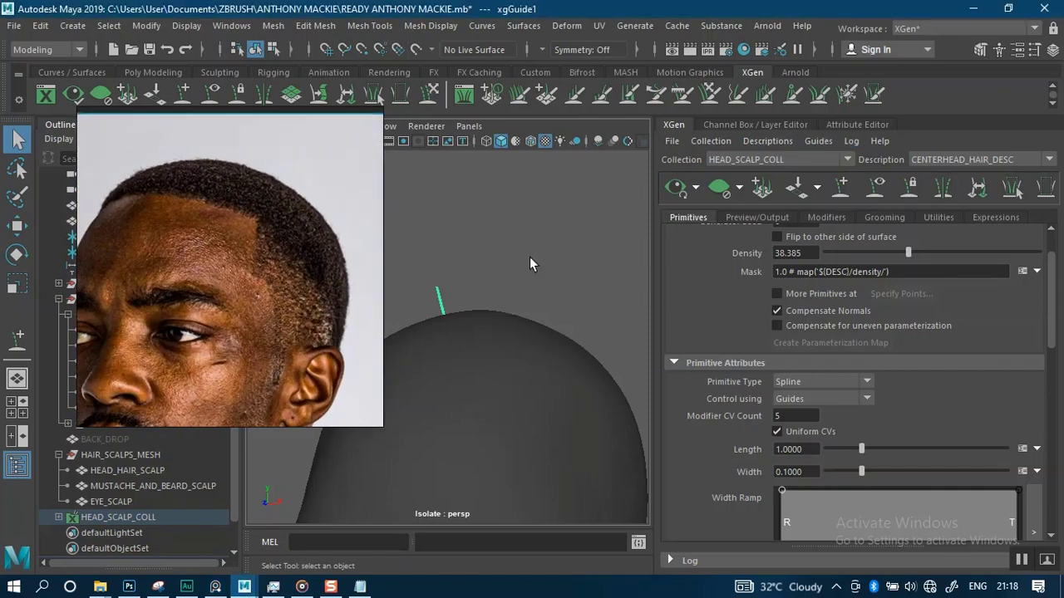
alt+right_drag(530, 262, 475, 212)
alt+drag(527, 268, 434, 221)
alt+middle_drag(509, 264, 569, 270)
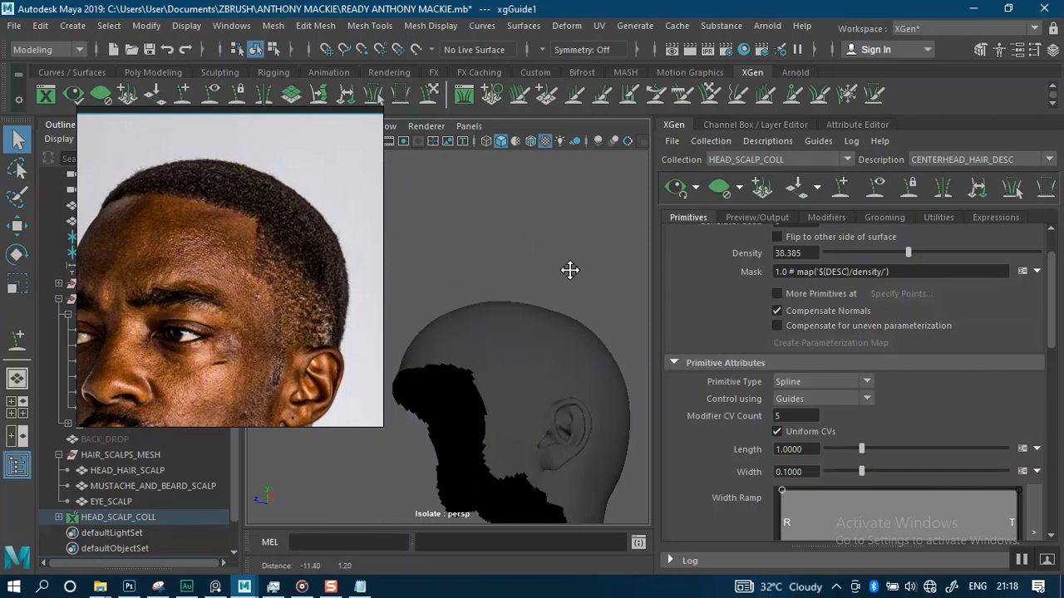
alt+drag(569, 270, 308, 273)
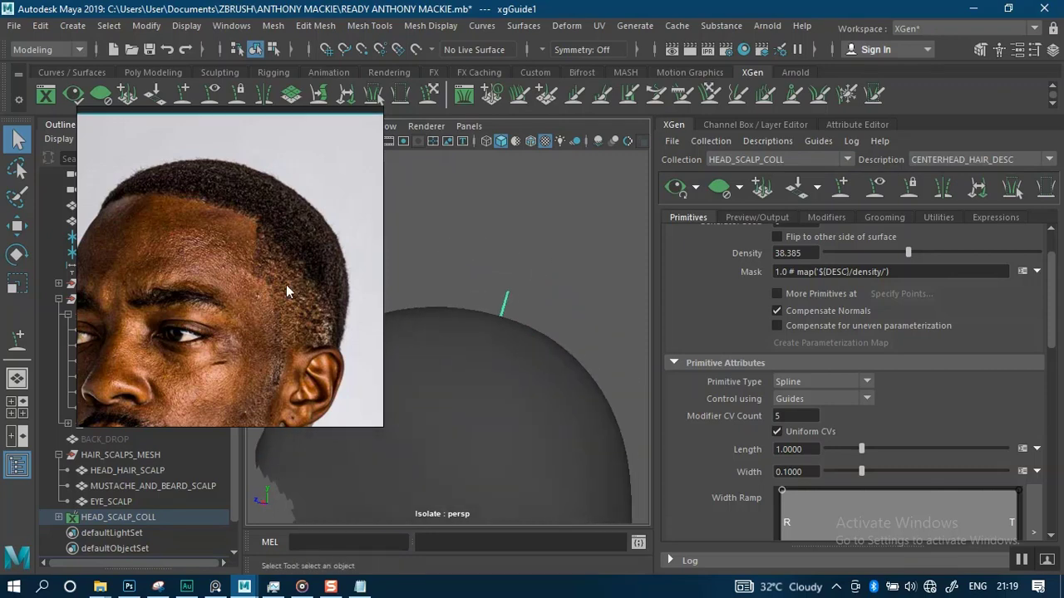
alt+middle_drag(531, 259, 526, 280)
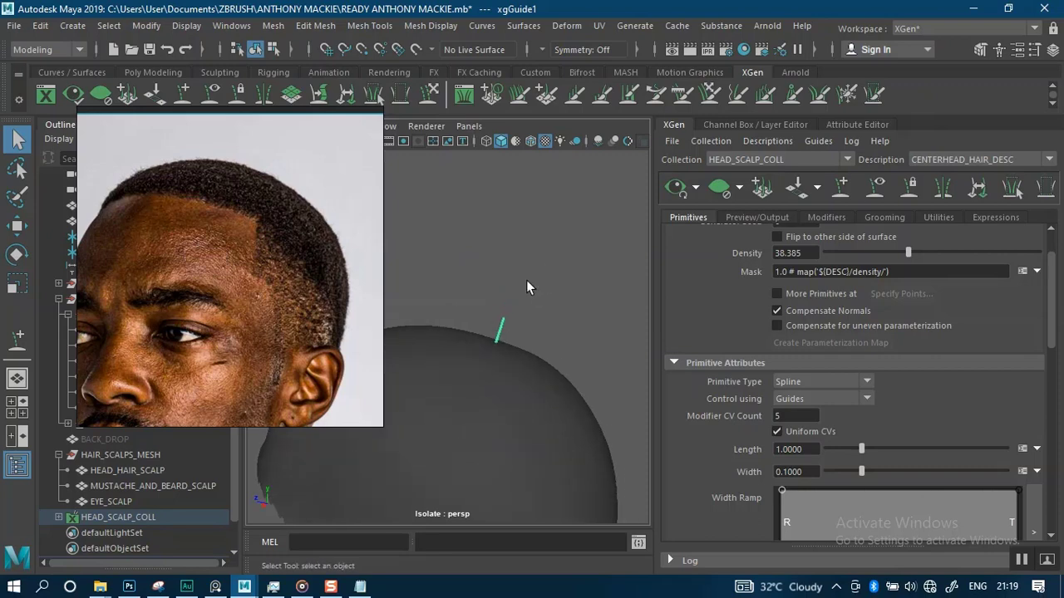
alt+right_drag(526, 280, 547, 344)
alt+middle_drag(547, 344, 516, 329)
alt+right_drag(516, 327, 534, 325)
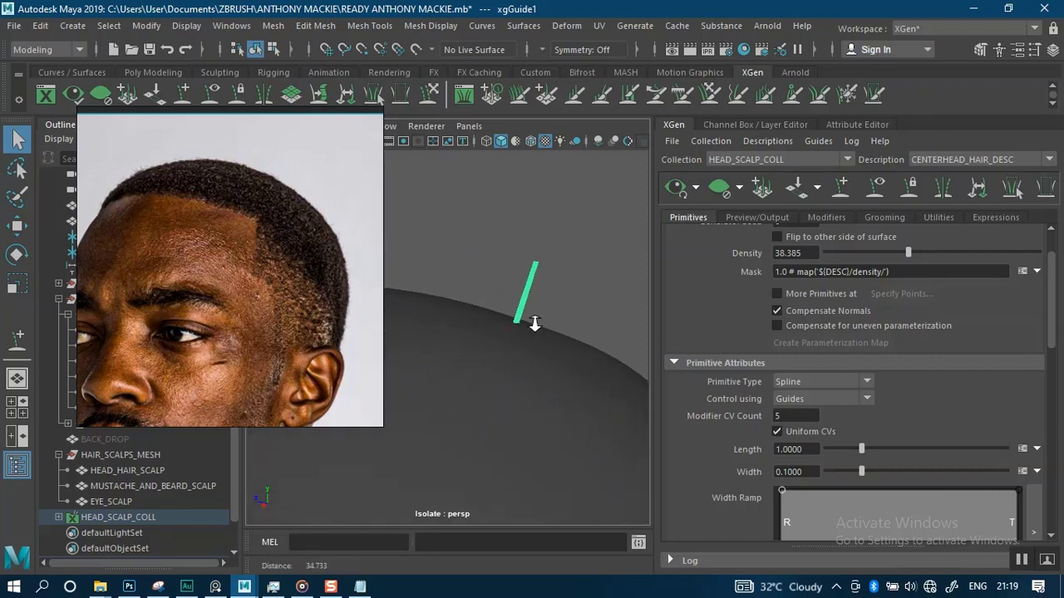
alt+middle_drag(540, 275, 515, 293)
alt+right_drag(515, 292, 556, 334)
alt+middle_drag(568, 308, 541, 278)
right_drag(525, 284, 454, 181)
alt+middle_drag(561, 292, 543, 298)
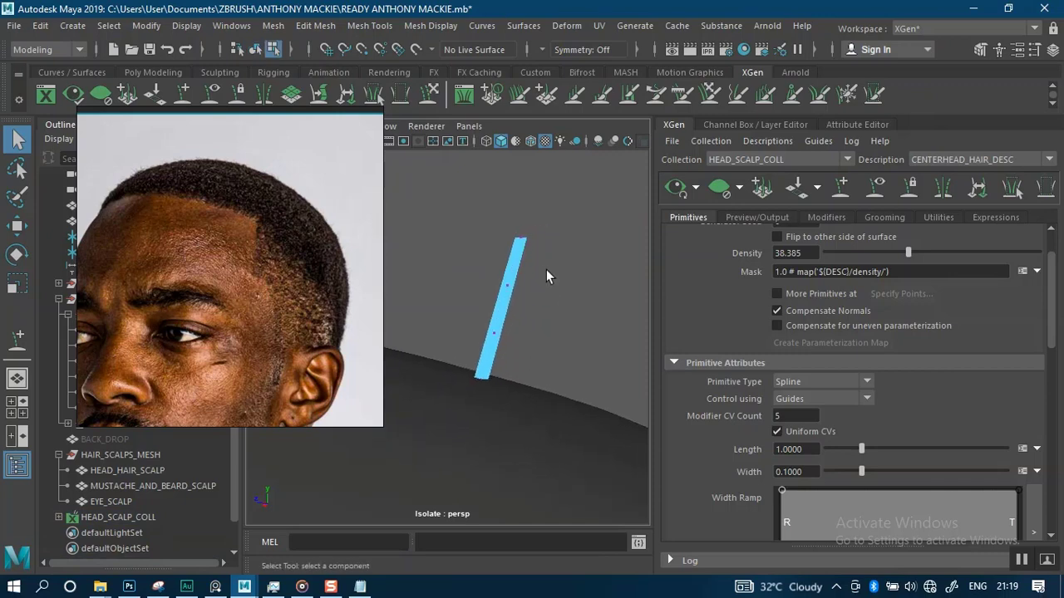
alt+right_drag(546, 270, 563, 296)
alt+middle_drag(563, 296, 552, 303)
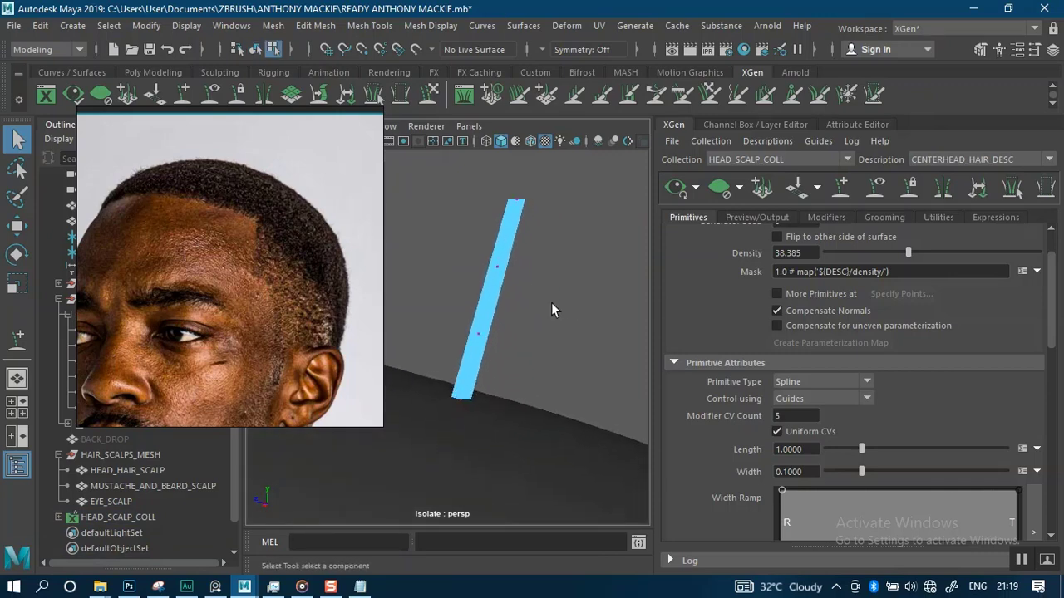
mouse_move(534, 323)
alt+right_down()
mouse_move(532, 309)
mouse_move(535, 330)
mouse_move(548, 318)
alt+right_up()
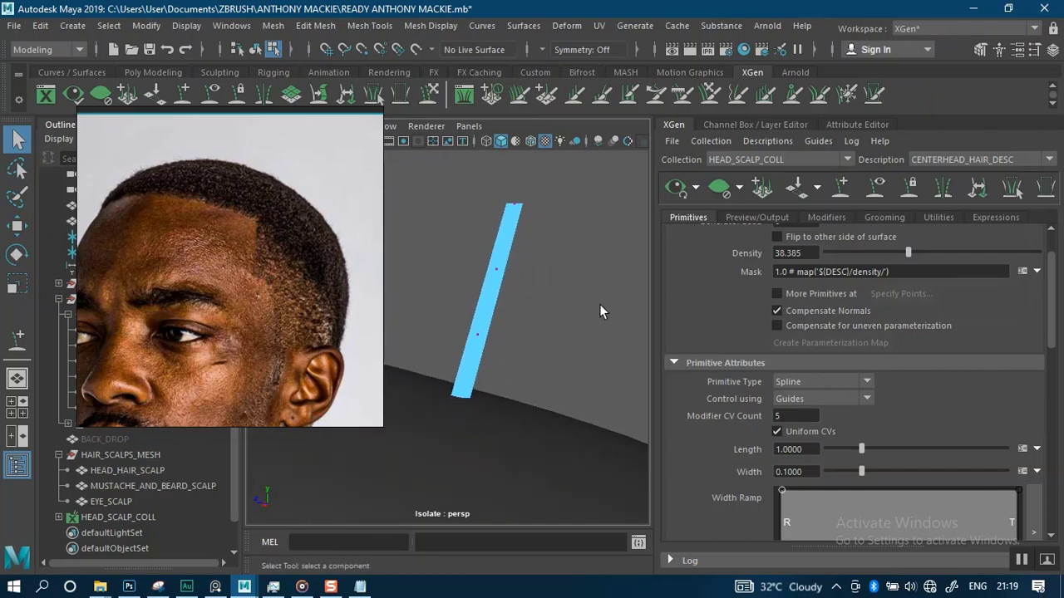
drag(1053, 334, 1052, 400)
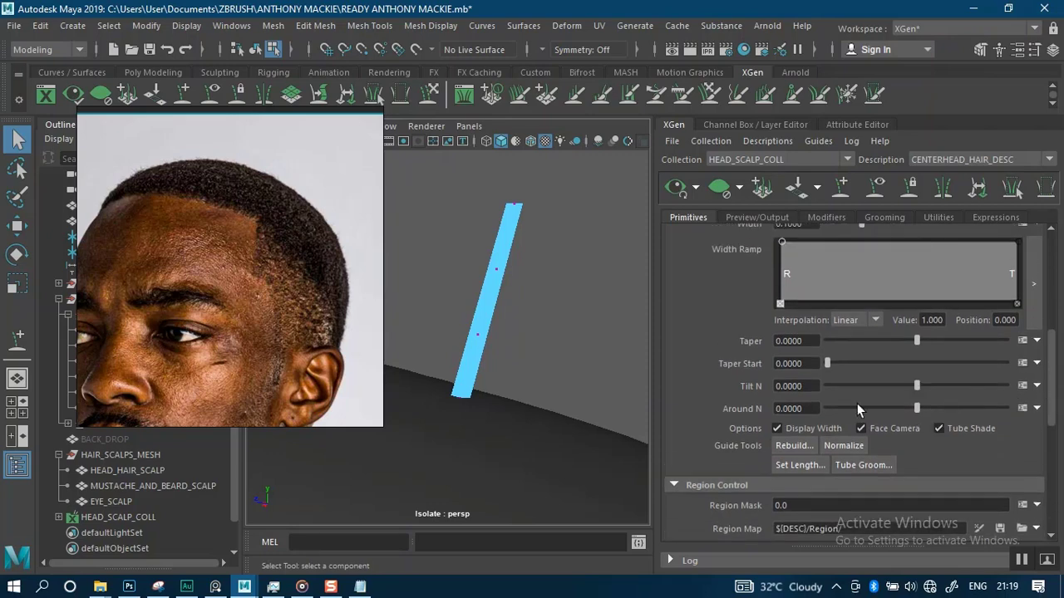
click(795, 446)
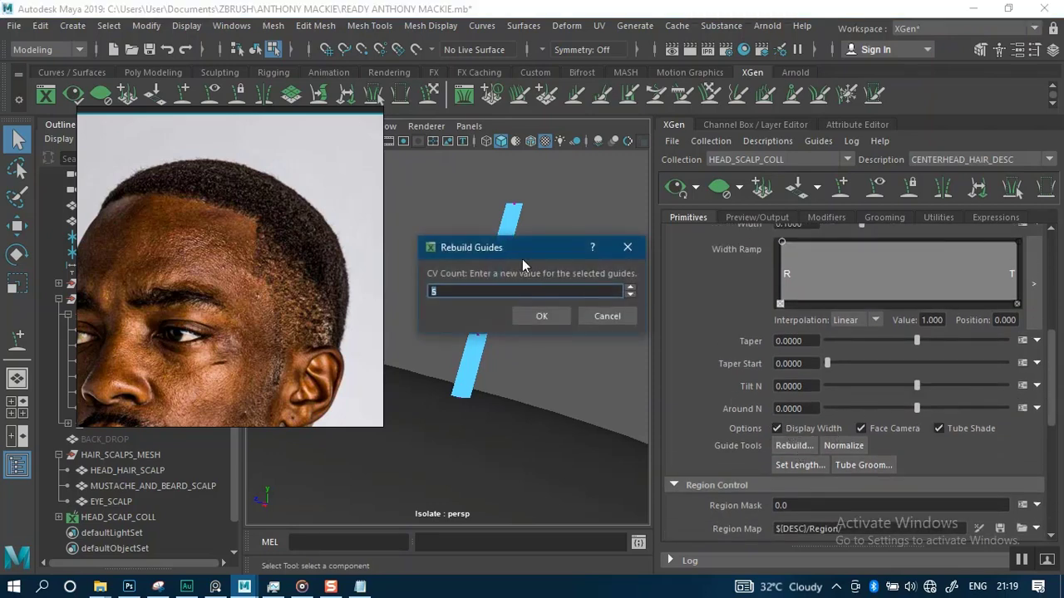
drag(522, 259, 770, 282)
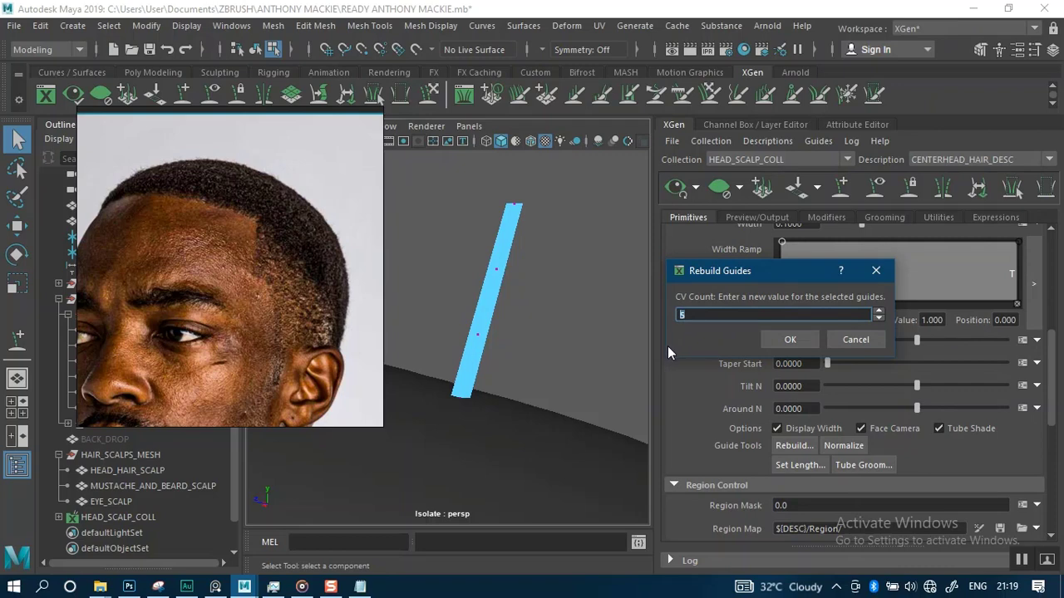
text(10)
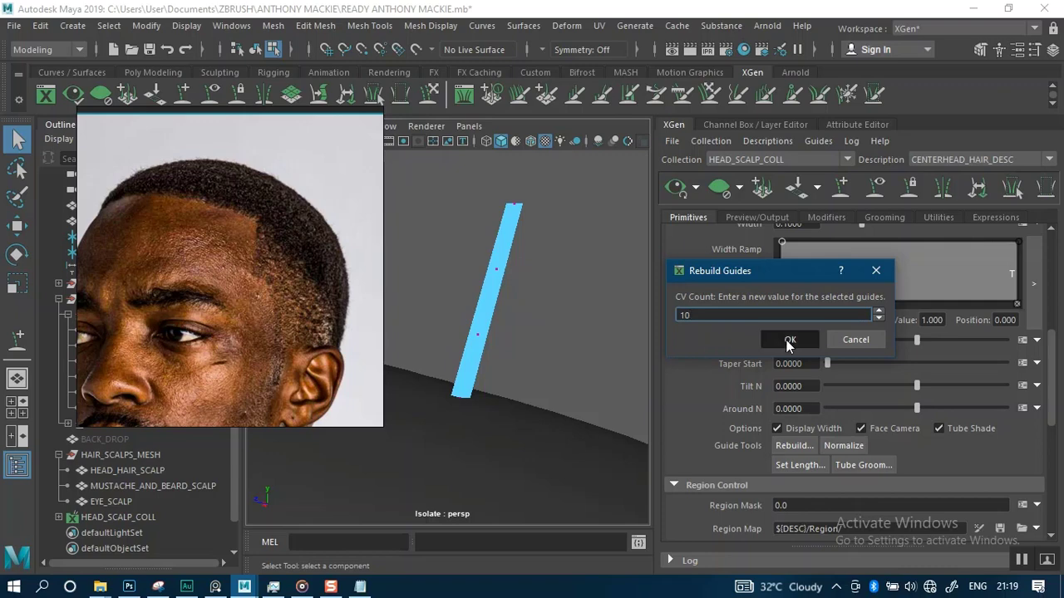
click(789, 339)
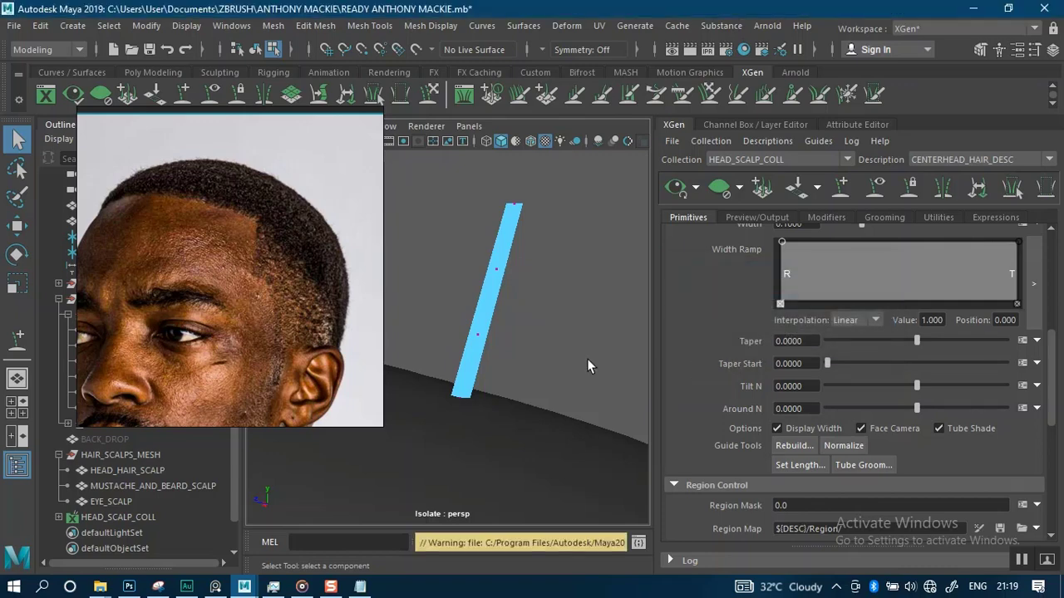
Try reshaping the guide's tip with the Sculpt Guides tool, then return to the Select tool
alt+middle_drag(537, 307, 526, 321)
alt+right_drag(526, 322, 562, 313)
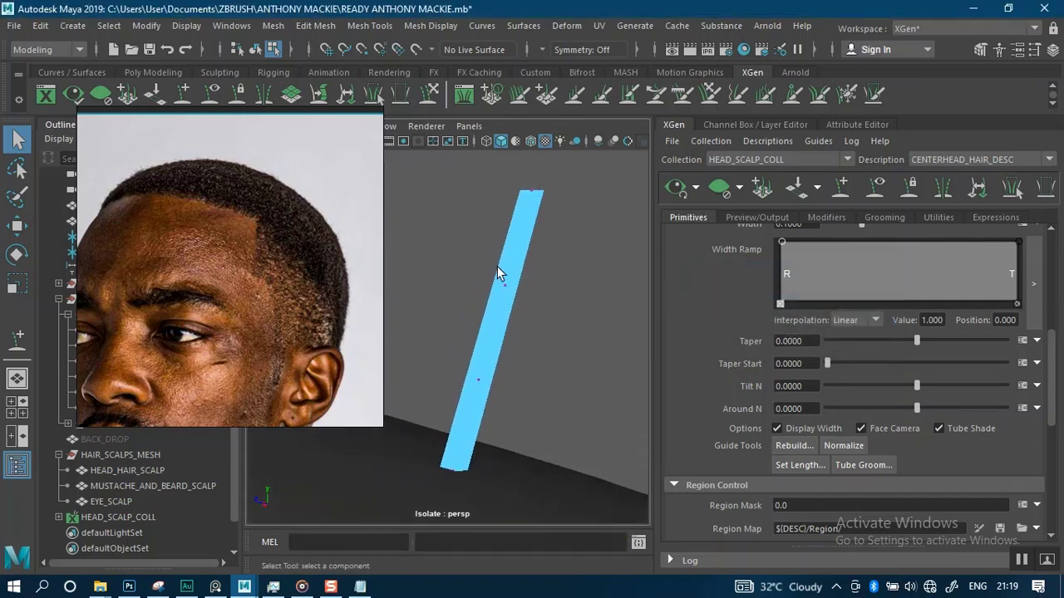
drag(496, 265, 573, 286)
right_drag(516, 199, 557, 178)
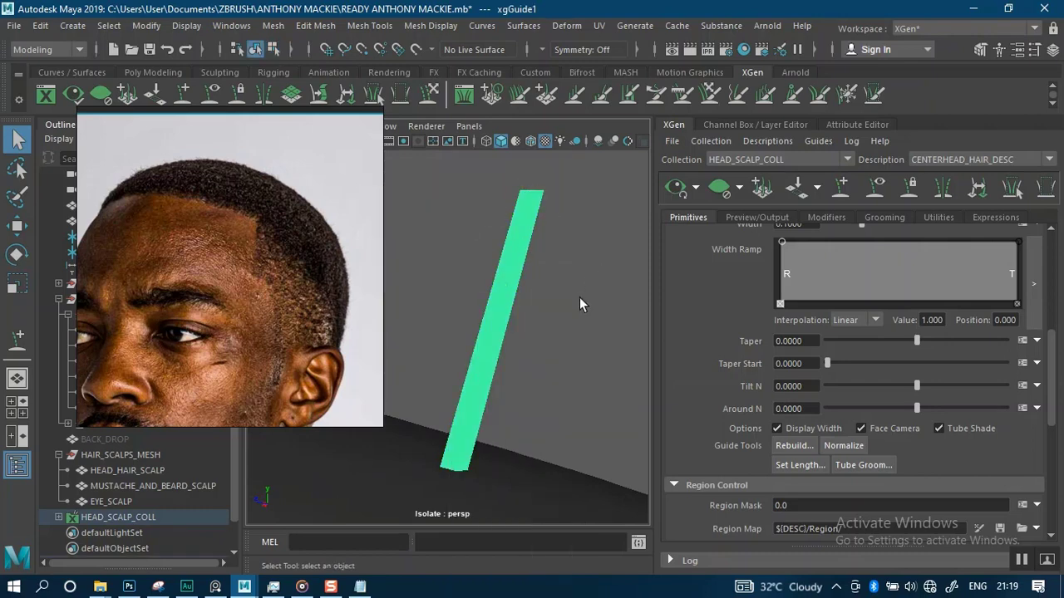
alt+right_drag(579, 297, 528, 271)
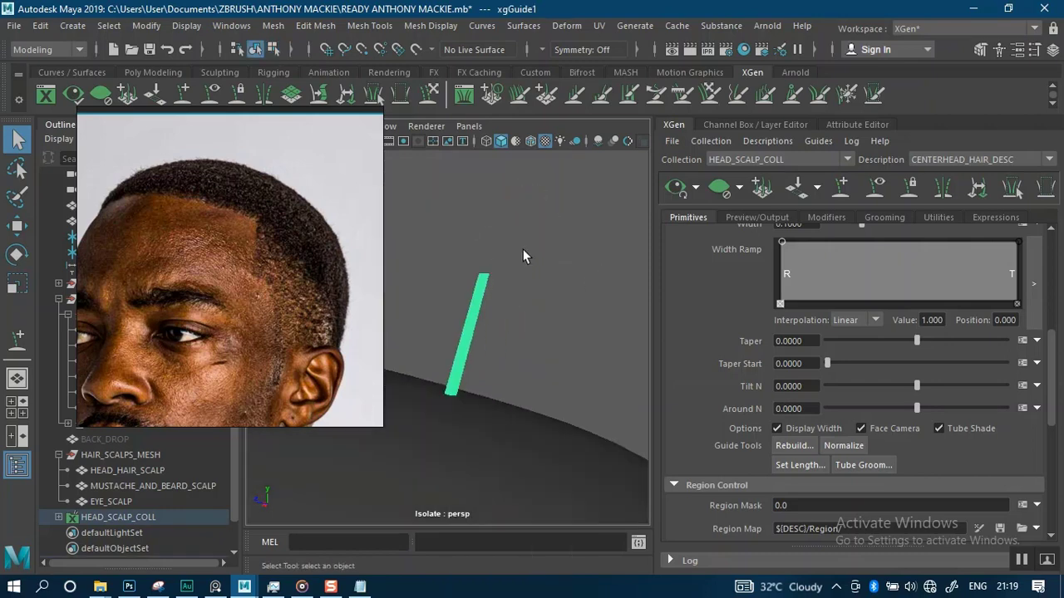
click(432, 94)
alt+right_drag(502, 323, 550, 311)
click(281, 314)
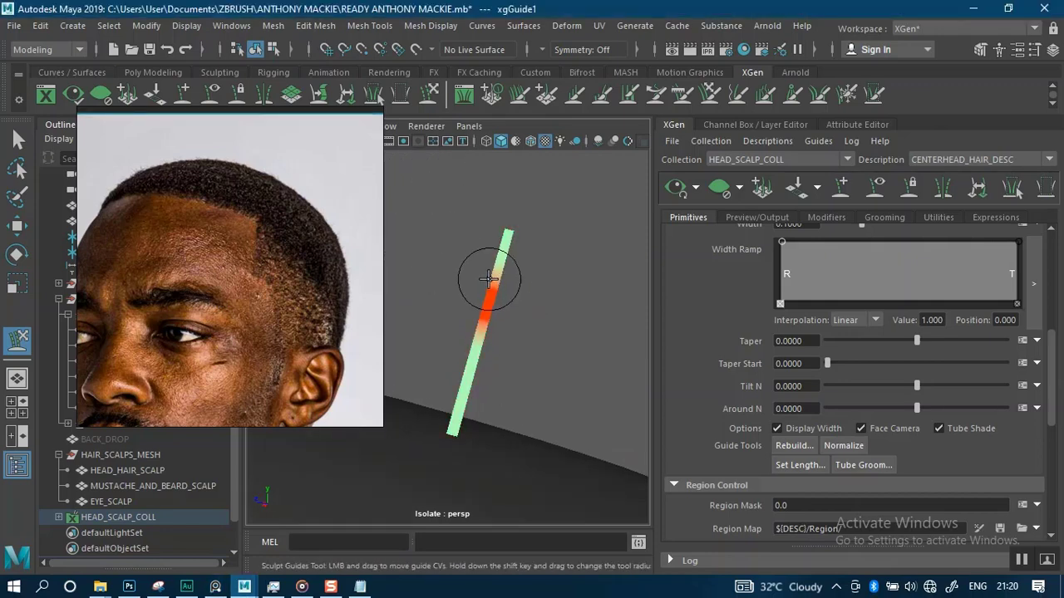
right_drag(487, 200, 404, 187)
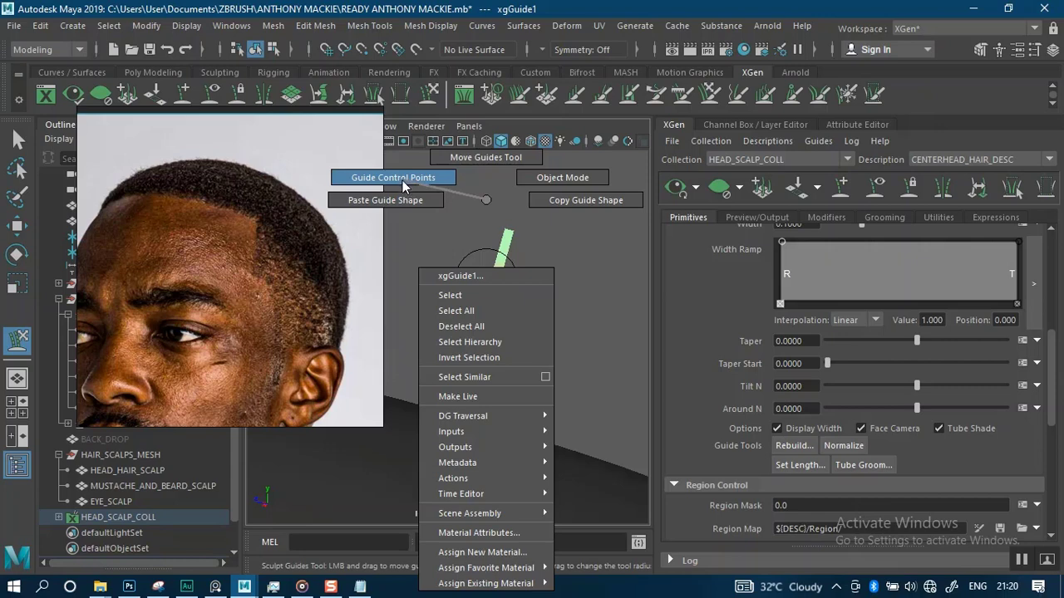
right_drag(405, 187, 405, 187)
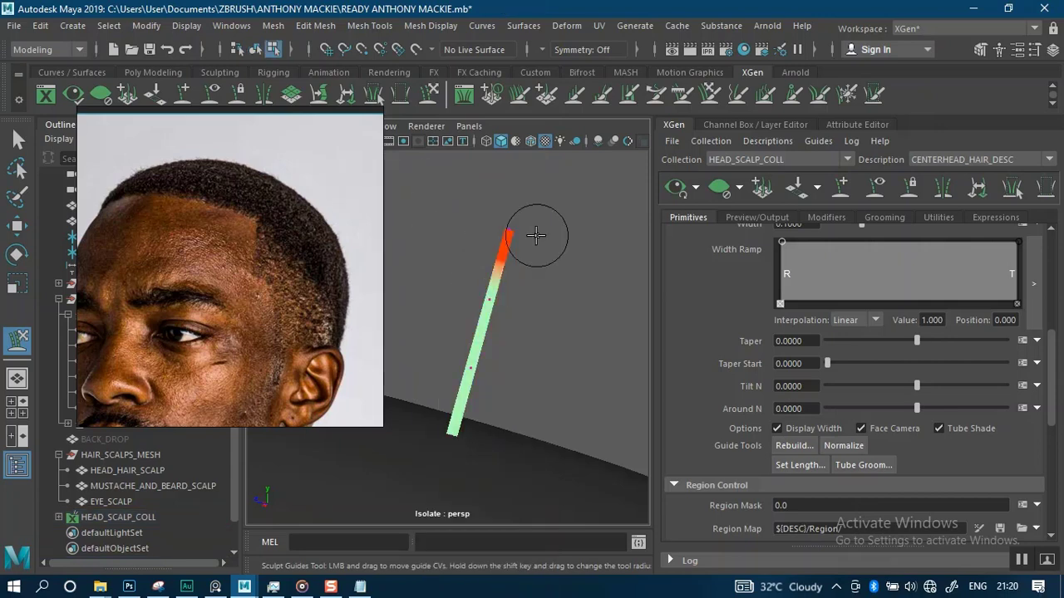
click(16, 143)
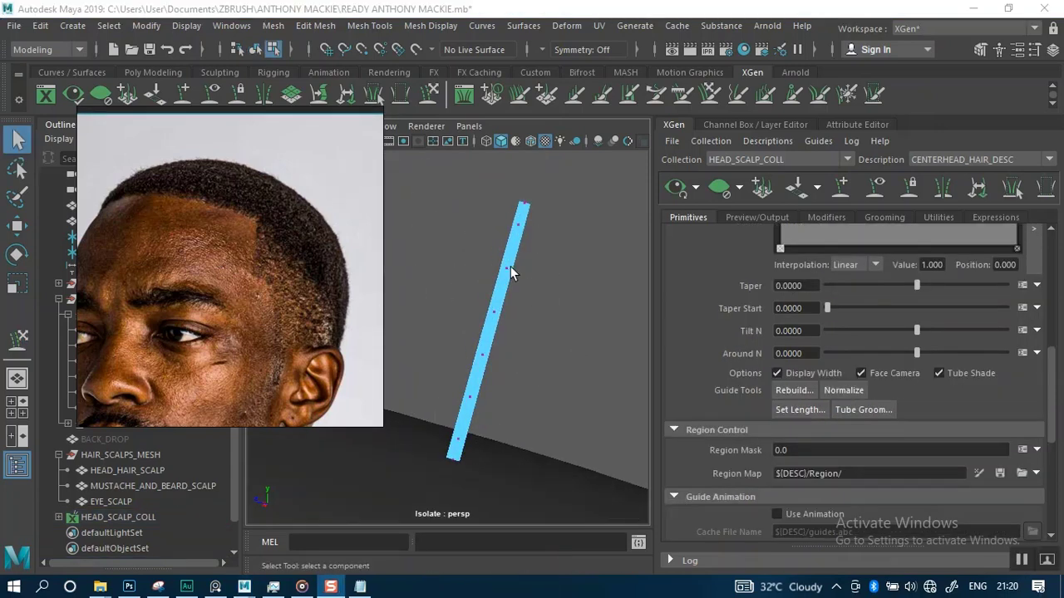
Select the whole guide again and rebuild it to 10 CVs
drag(475, 163, 582, 321)
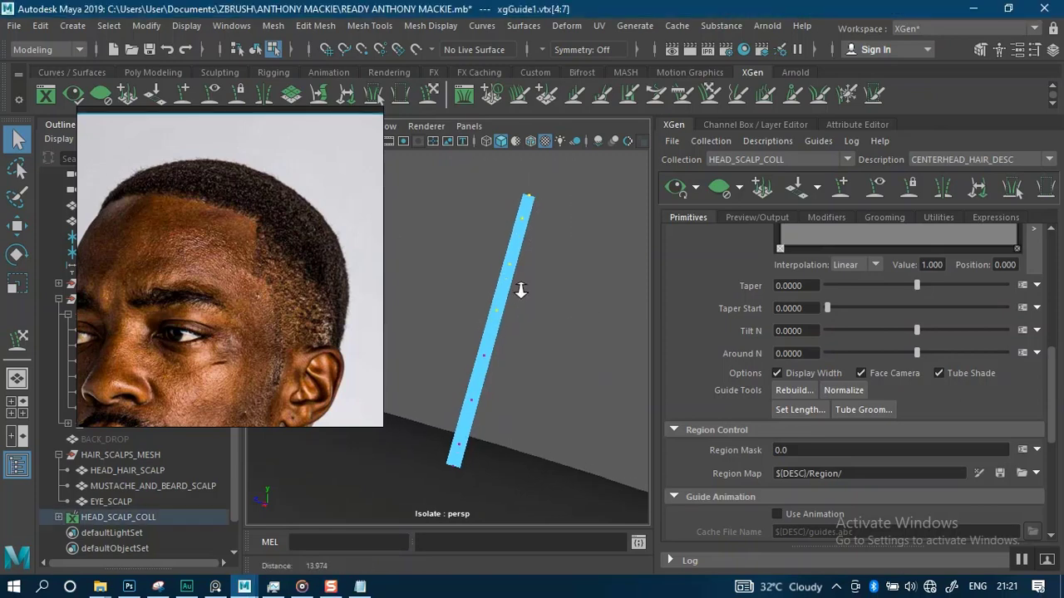
right_drag(498, 199, 563, 181)
drag(546, 190, 497, 281)
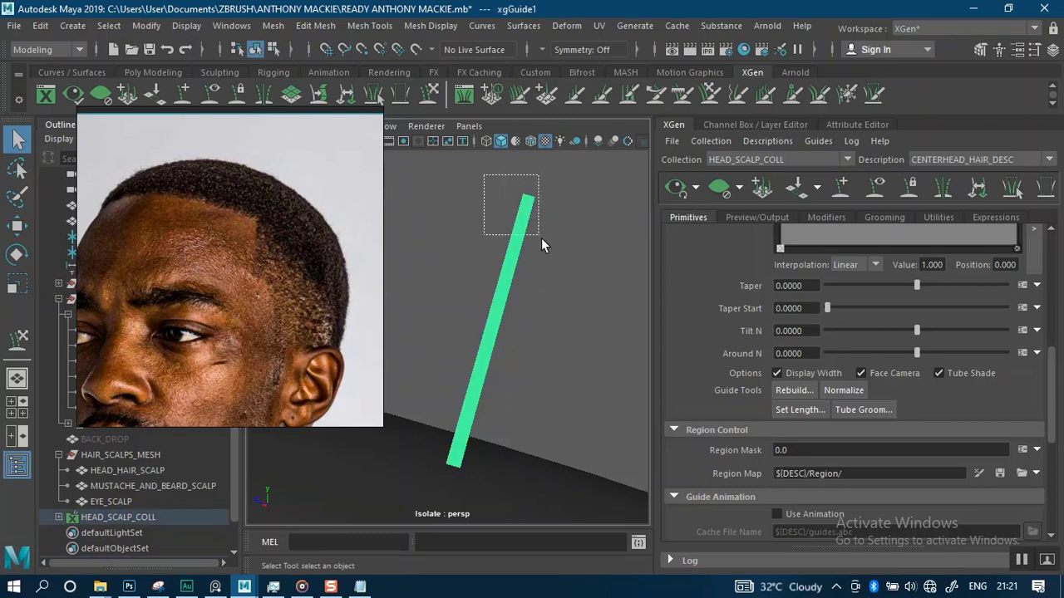
click(800, 390)
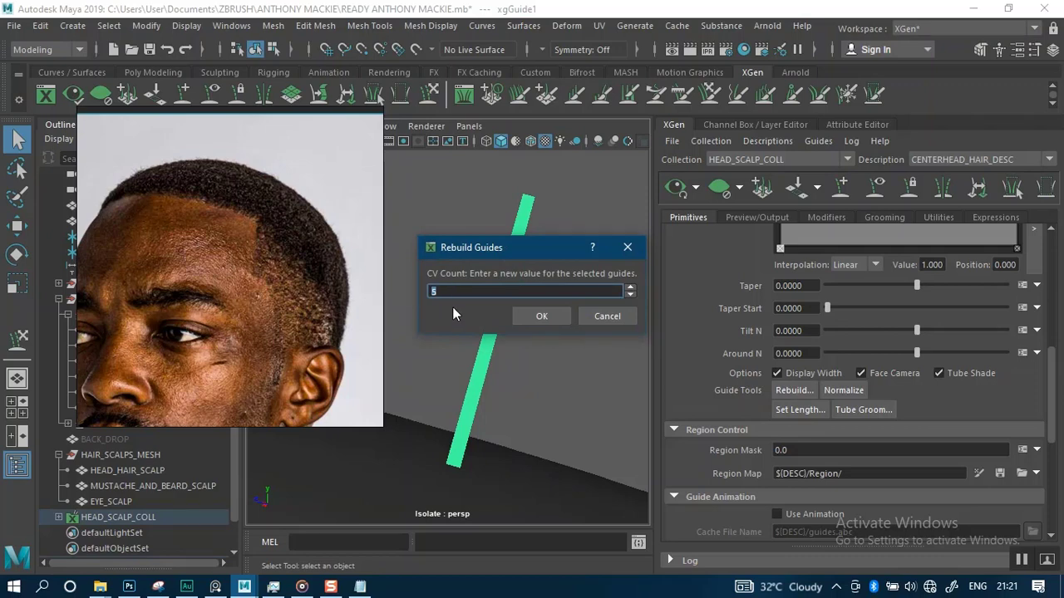
text(10)
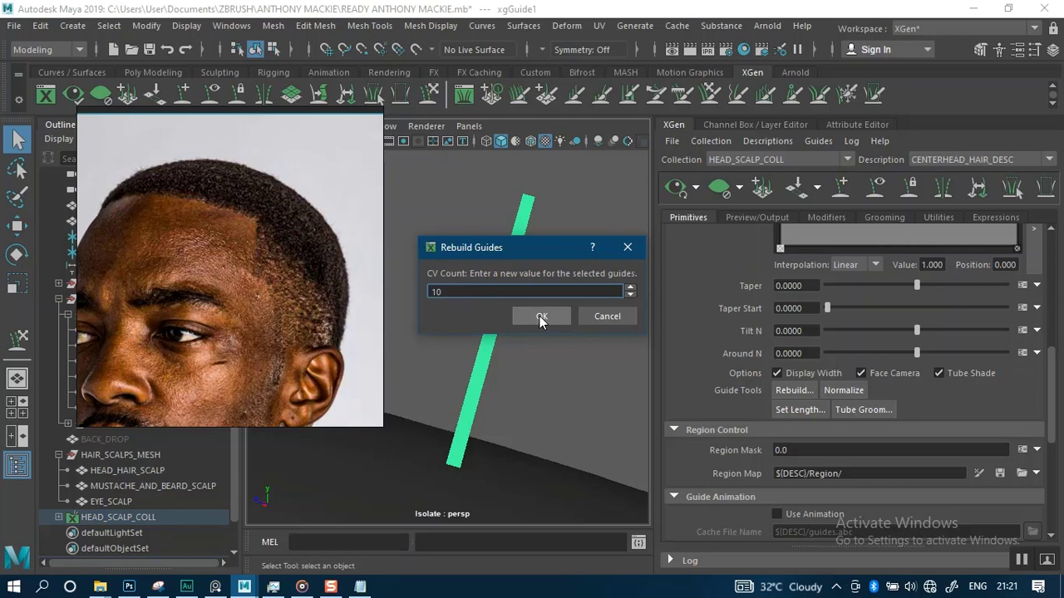
click(540, 316)
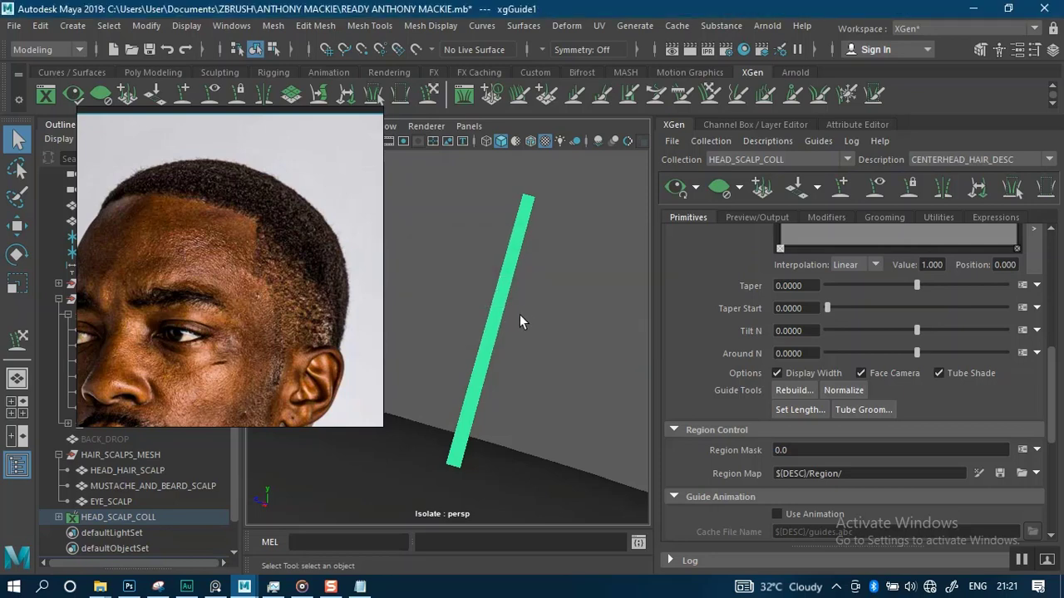
Try moving the guide's top CV sideways with the Move tool, then undo the move
right_drag(490, 199, 427, 179)
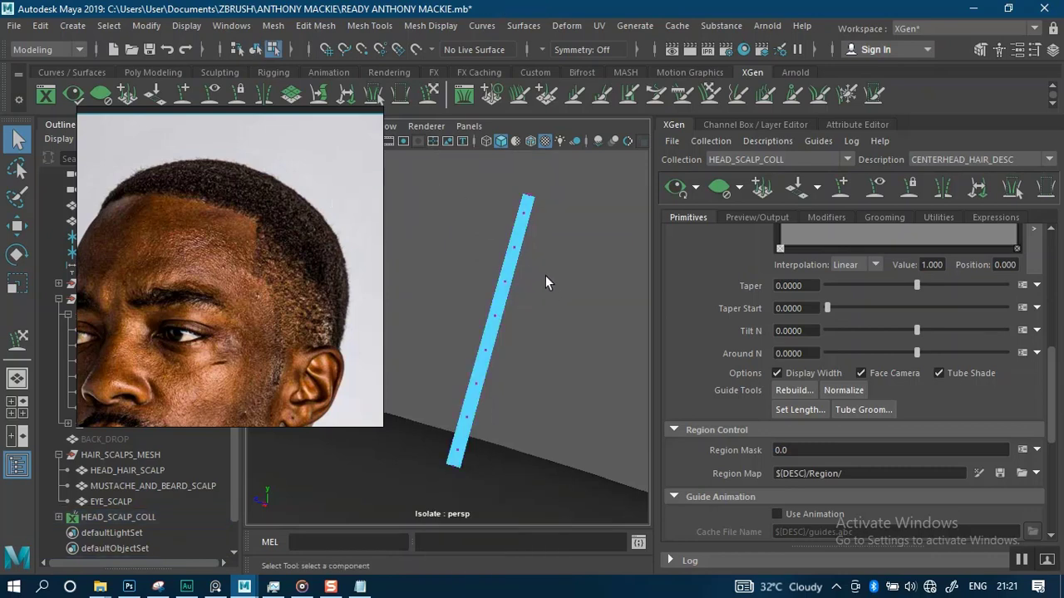
alt+middle_drag(544, 313, 537, 330)
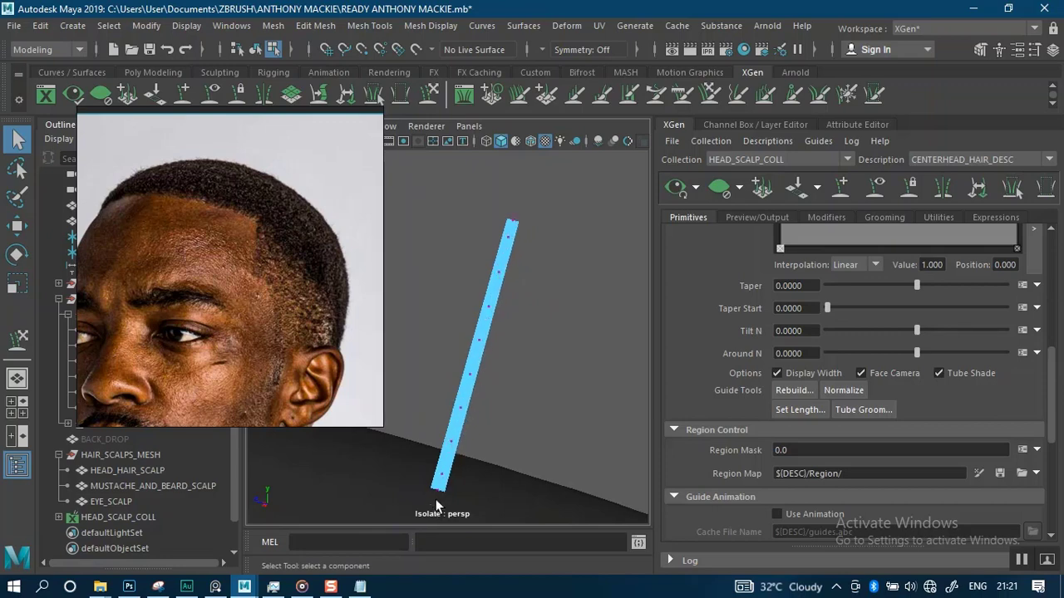
alt+middle_drag(539, 388, 563, 306)
scroll(532, 294, down, 8)
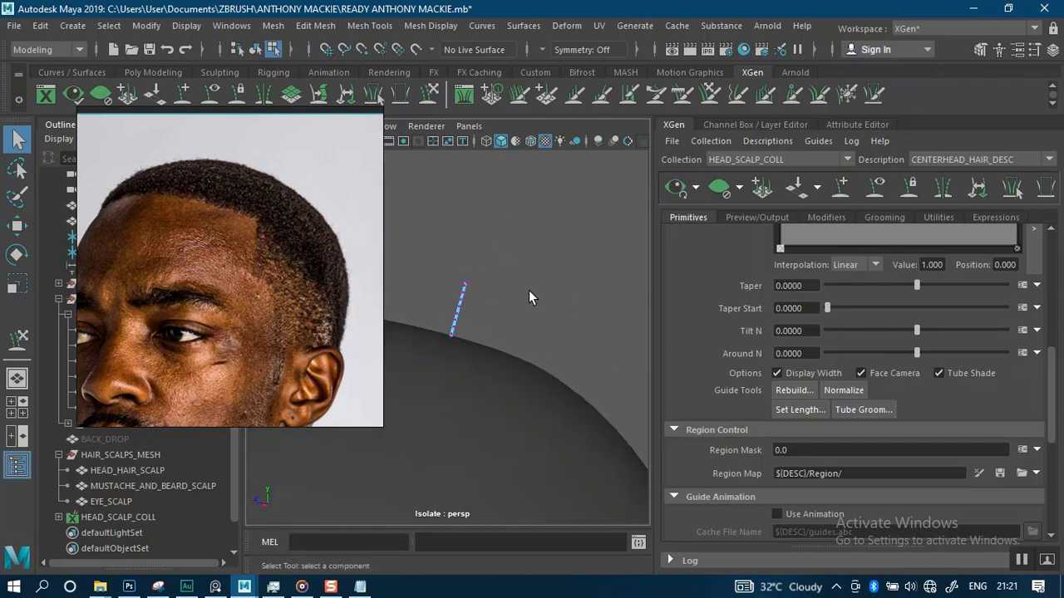
scroll(540, 288, up, 10)
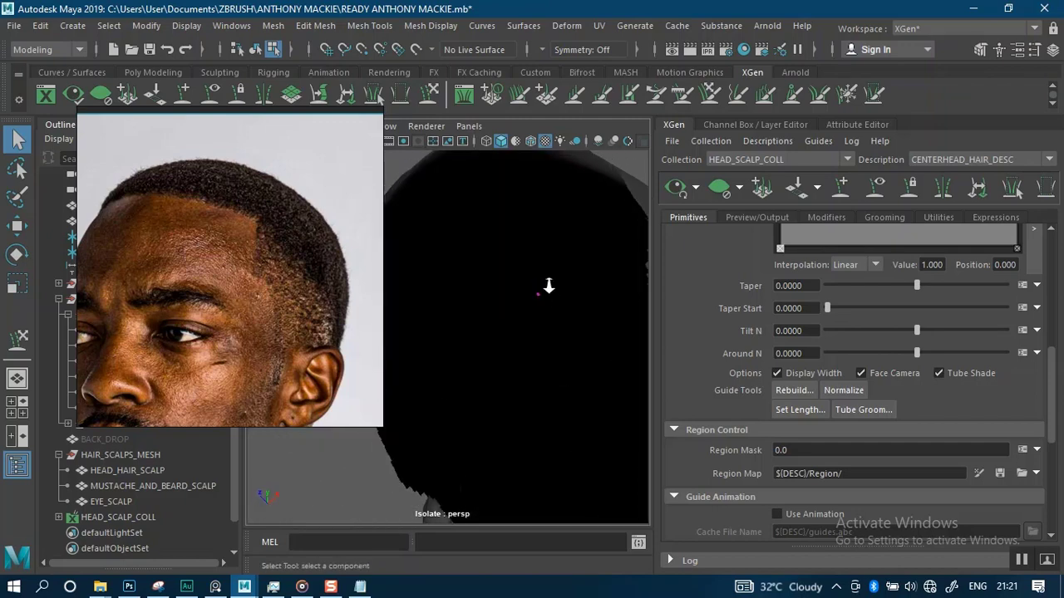
scroll(548, 286, up, 3)
scroll(562, 348, down, 8)
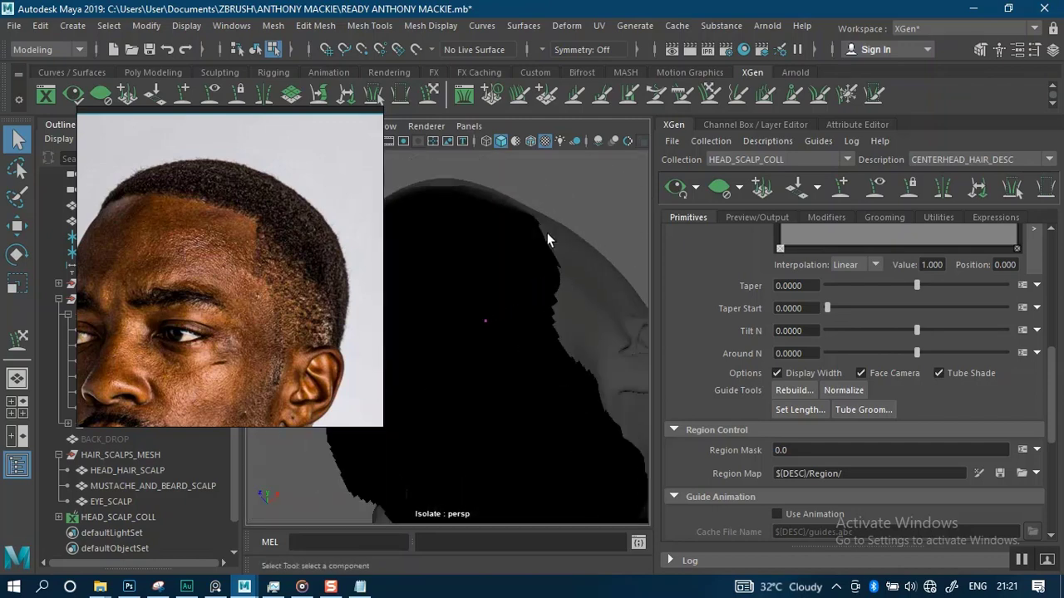
alt+drag(545, 366, 494, 334)
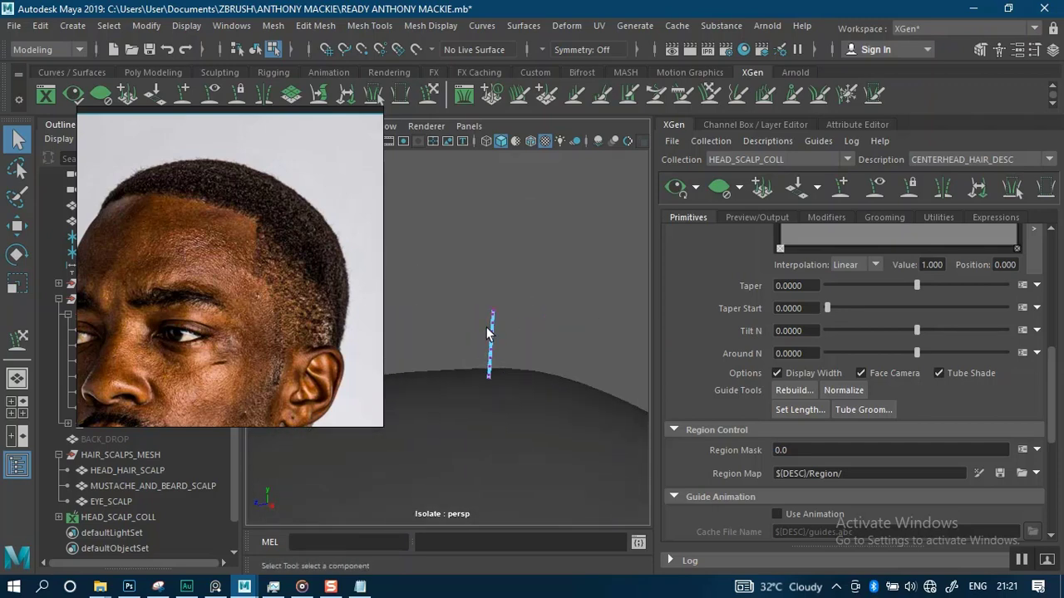
alt+right_drag(519, 305, 542, 374)
alt+drag(558, 333, 517, 311)
alt+right_drag(525, 307, 564, 349)
alt+middle_drag(550, 338, 536, 337)
drag(536, 248, 637, 281)
key(w)
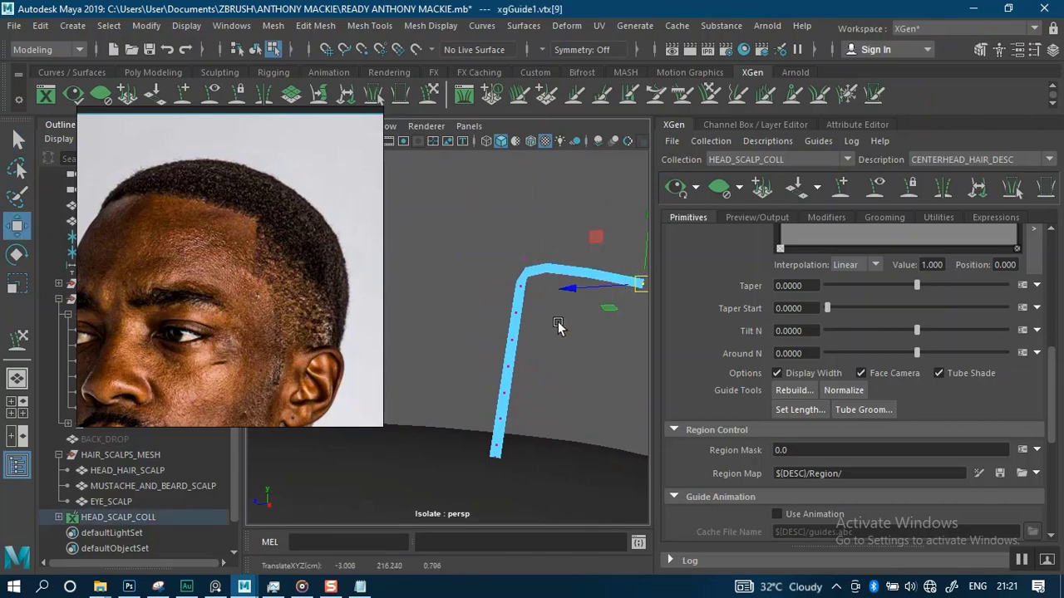
key(ctrl+z)
Select the guide and rebuild it once more, accepting the default CV count
scroll(555, 359, up, 5)
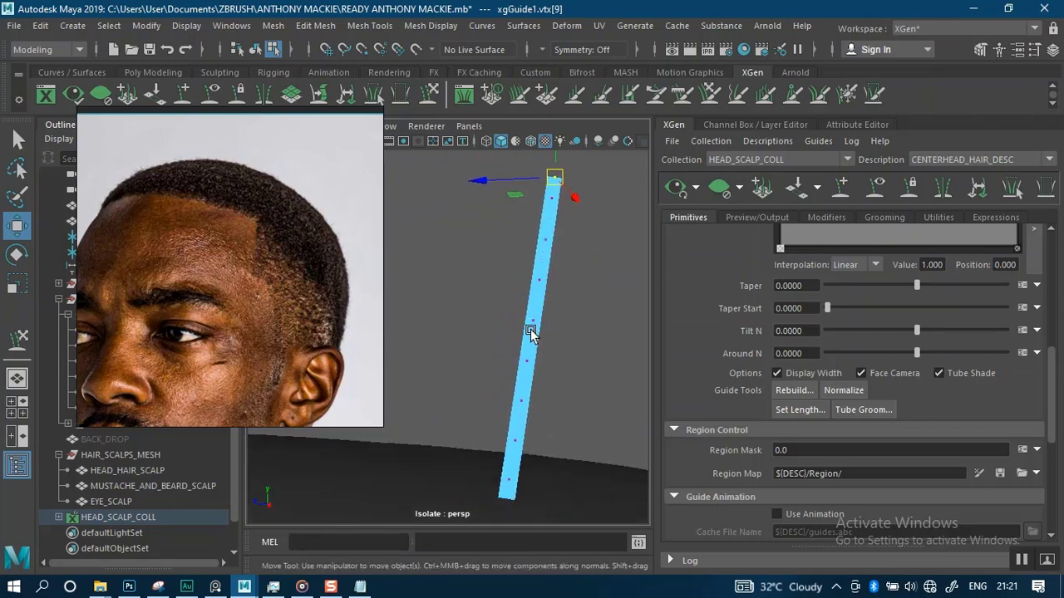
mouse_move(532, 322)
alt+right_down()
mouse_move(520, 300)
mouse_move(545, 306)
alt+right_up()
alt+middle_drag(544, 306, 517, 302)
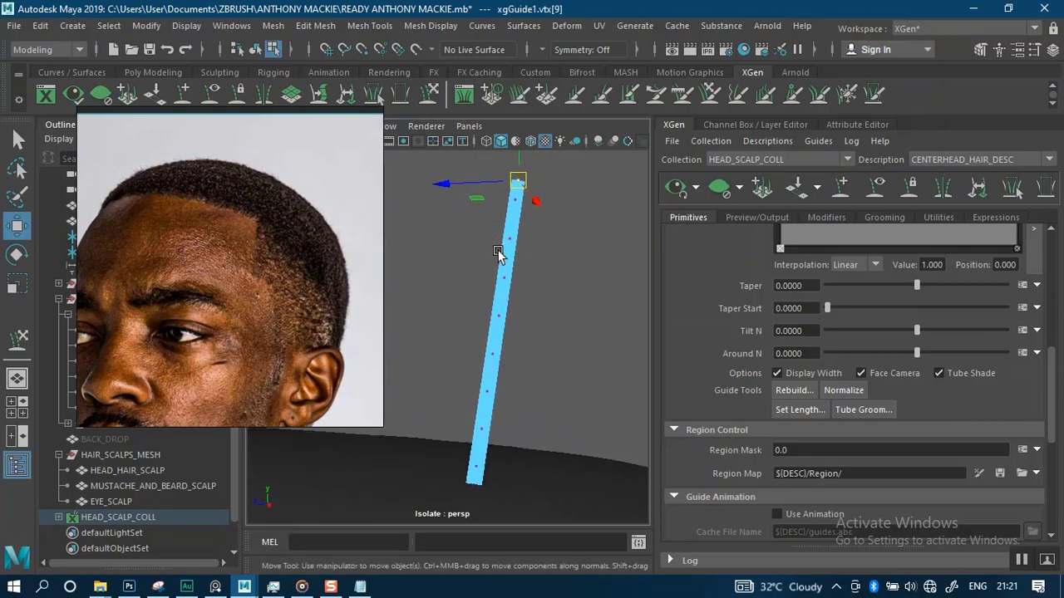
click(15, 140)
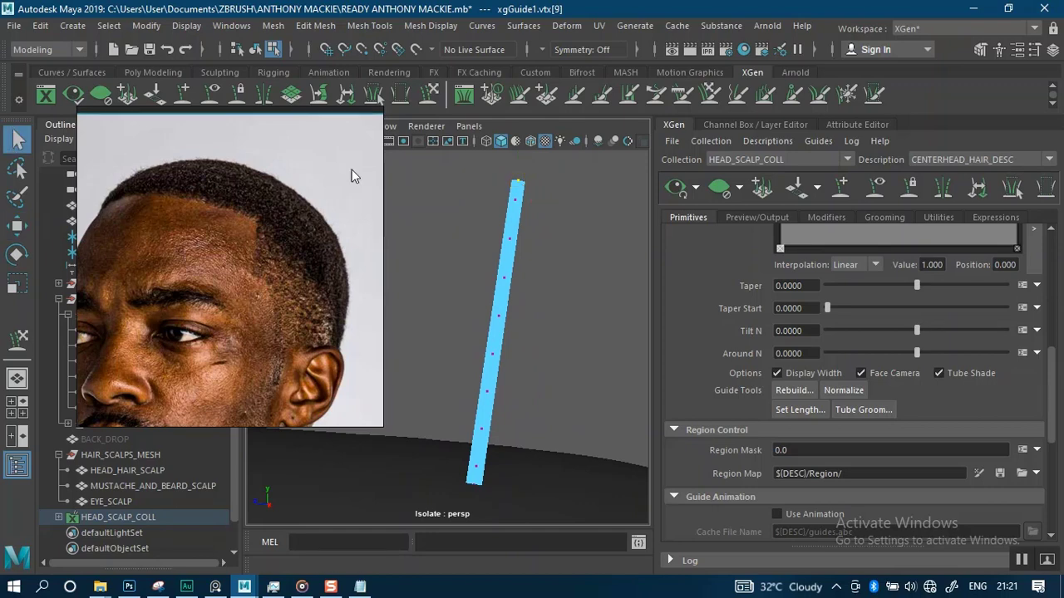
right_drag(508, 200, 560, 179)
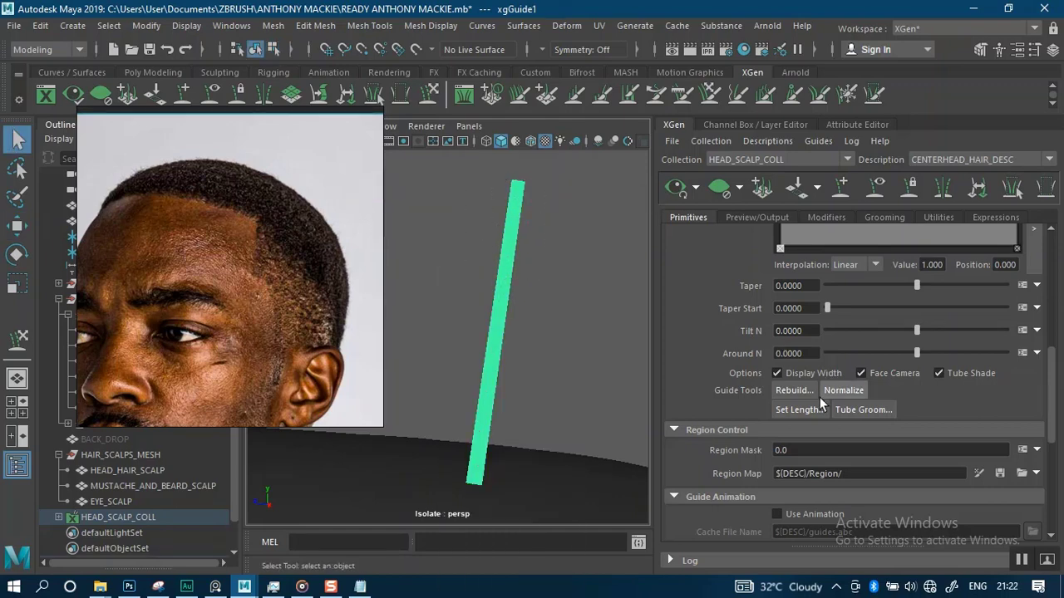
click(797, 391)
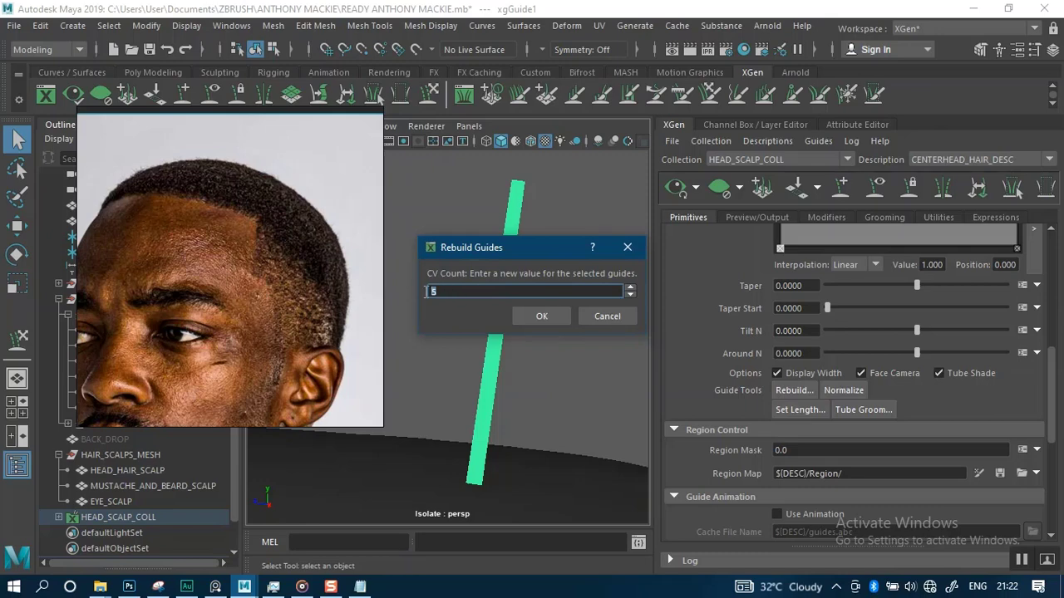
click(542, 316)
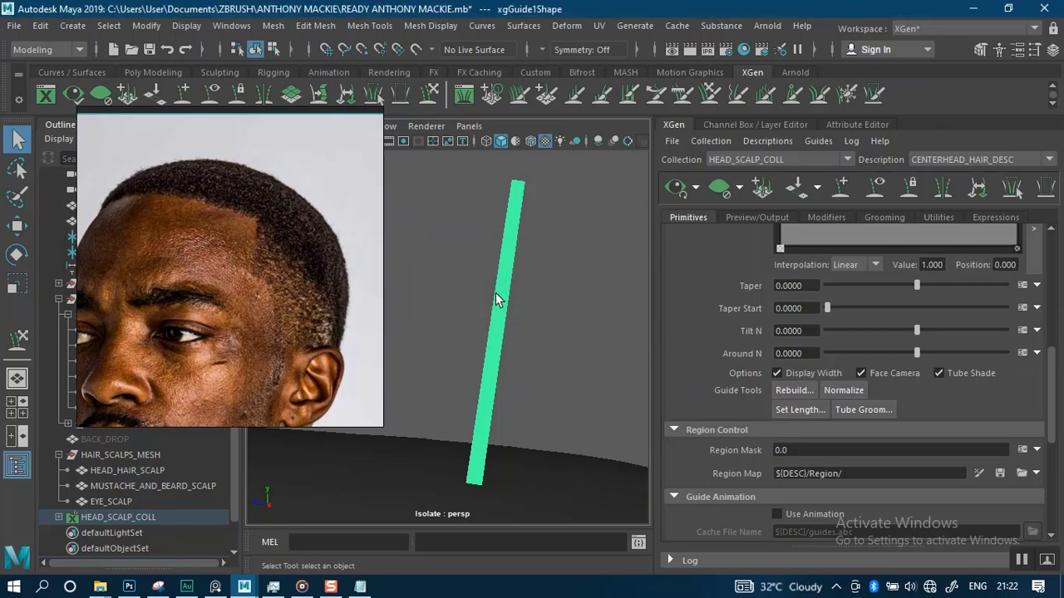
Sculpt the upper part of the guide with the Sculpt Guides tool
right_drag(505, 294, 433, 179)
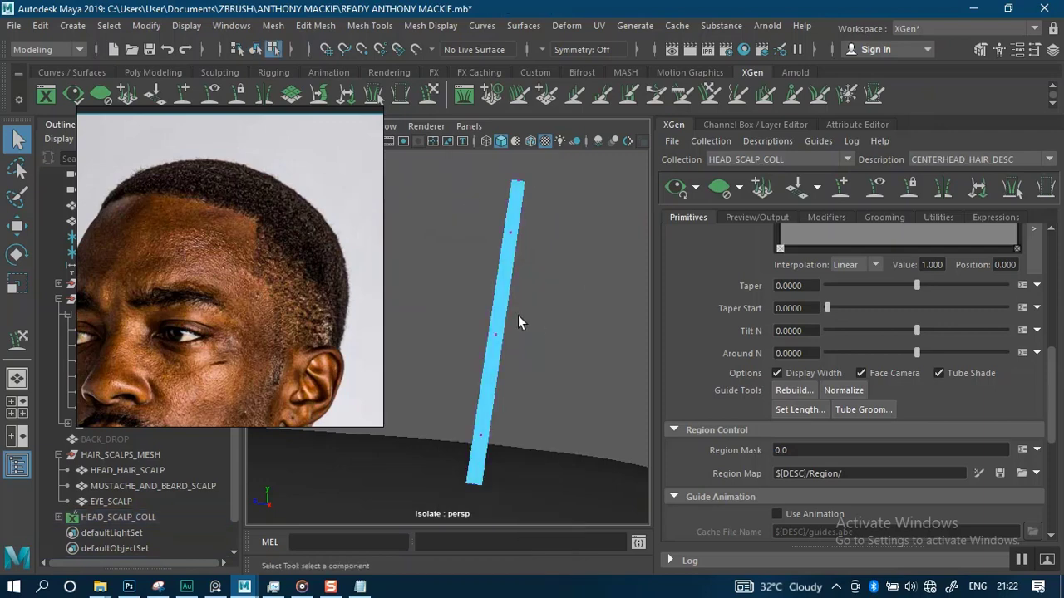
alt+right_drag(514, 354, 521, 332)
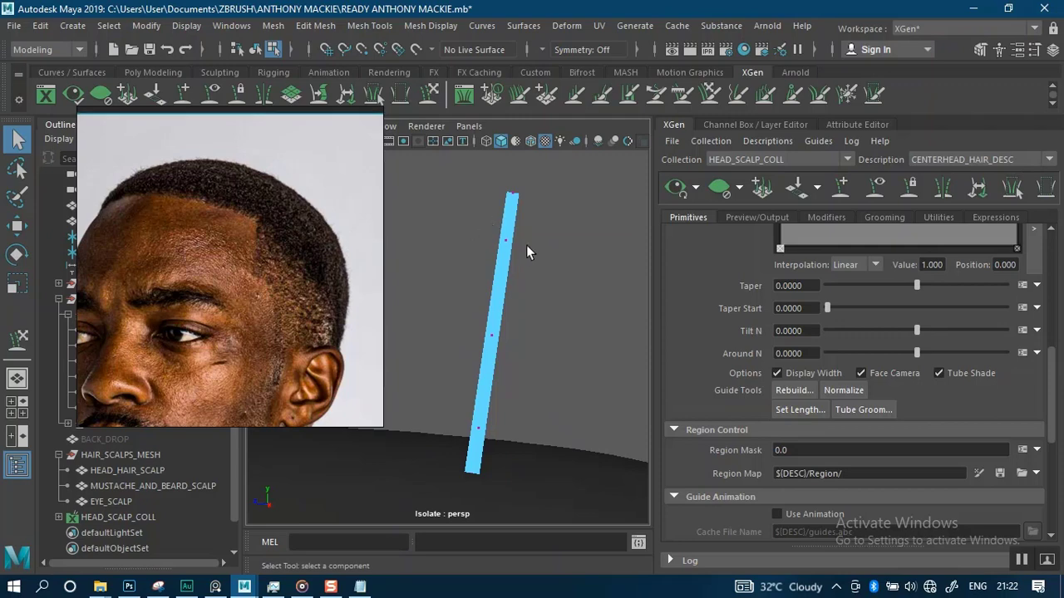
scroll(527, 250, down, 2)
click(432, 96)
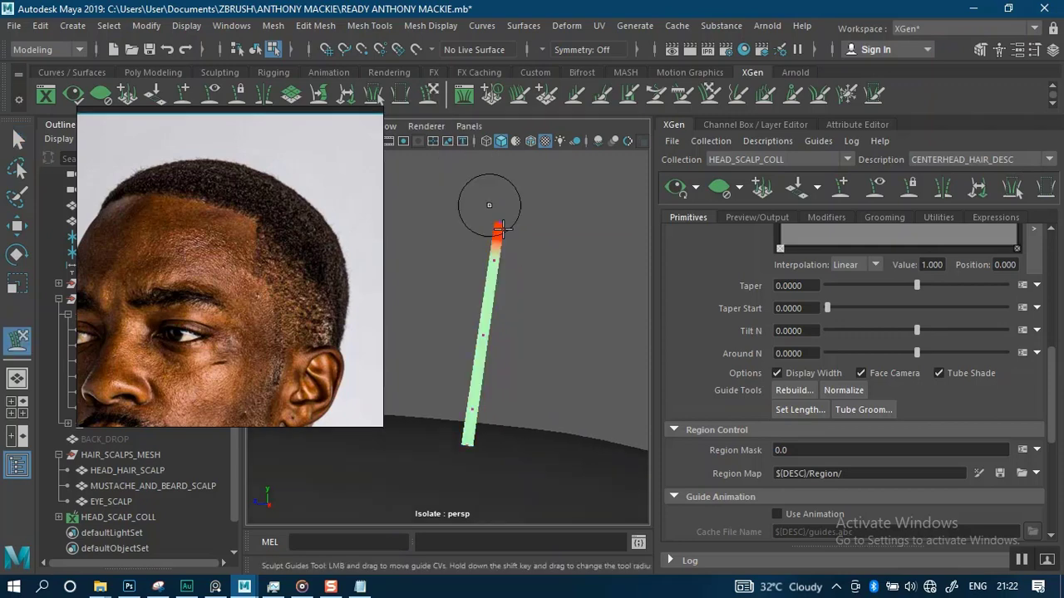
click(480, 287)
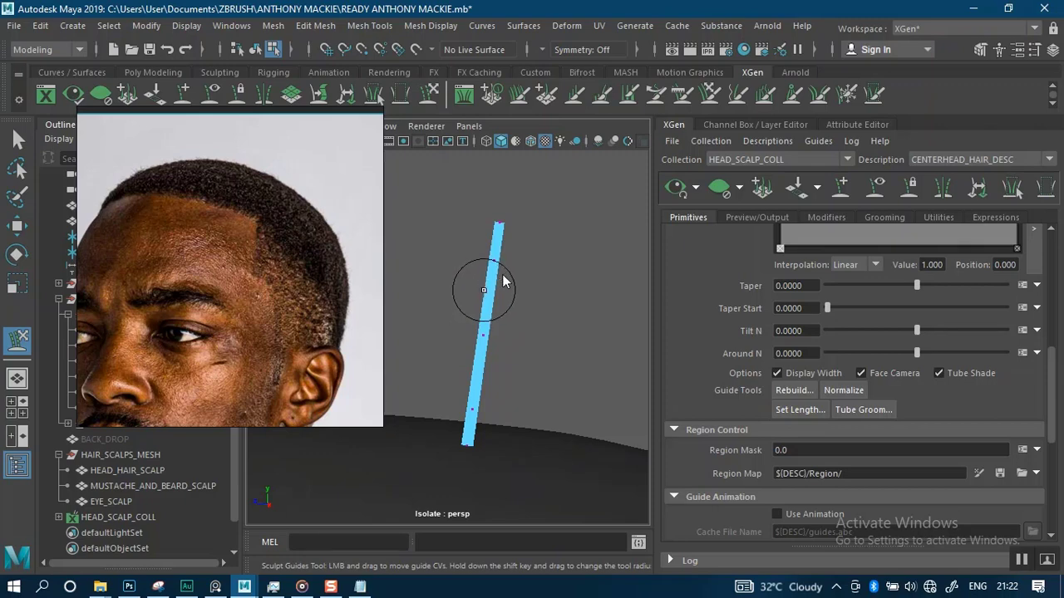
right_drag(499, 202, 493, 203)
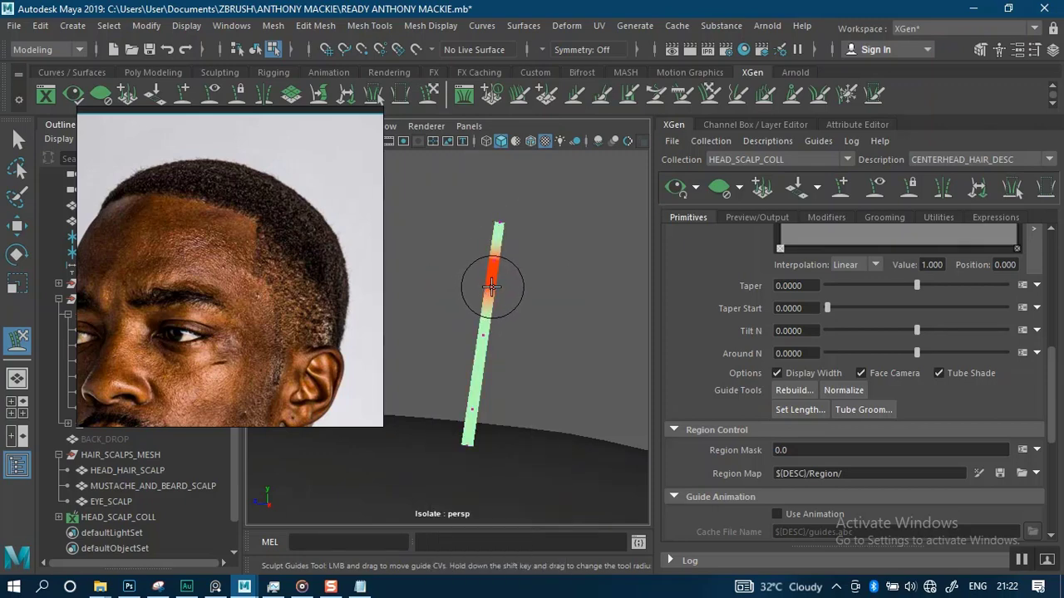
mouse_move(495, 200)
right_down()
mouse_move(495, 226)
mouse_move(493, 209)
right_up()
scroll(518, 310, down, 5)
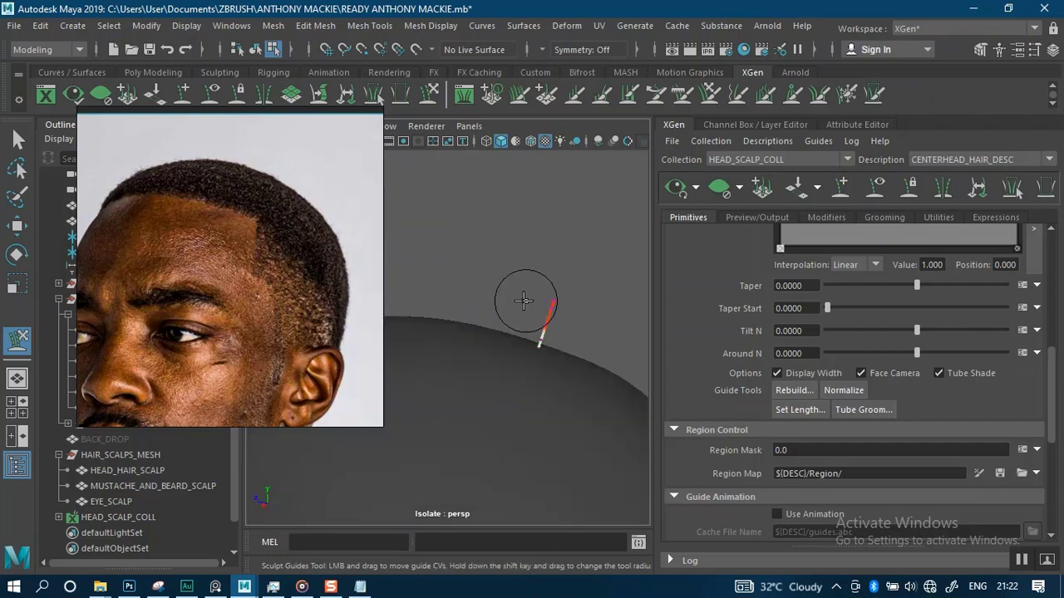
scroll(503, 291, up, 3)
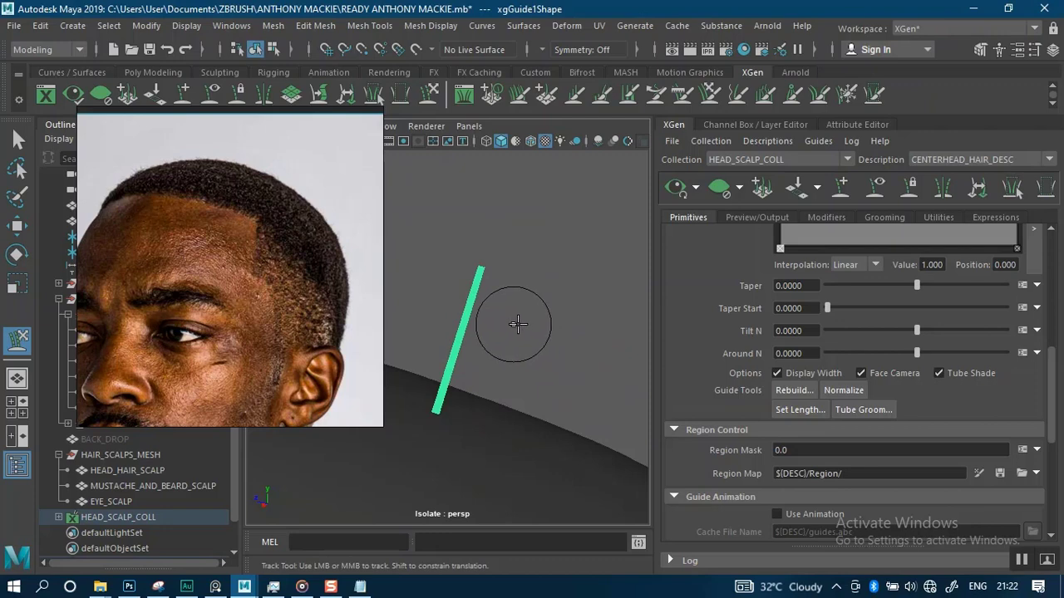
Resize the sculpt brush and bend the guide into a curve arching over the scalp
key(b)
mouse_move(520, 325)
mouse_down()
mouse_move(596, 340)
mouse_move(499, 334)
mouse_move(574, 337)
mouse_move(499, 334)
mouse_move(541, 330)
mouse_up()
mouse_move(266, 588)
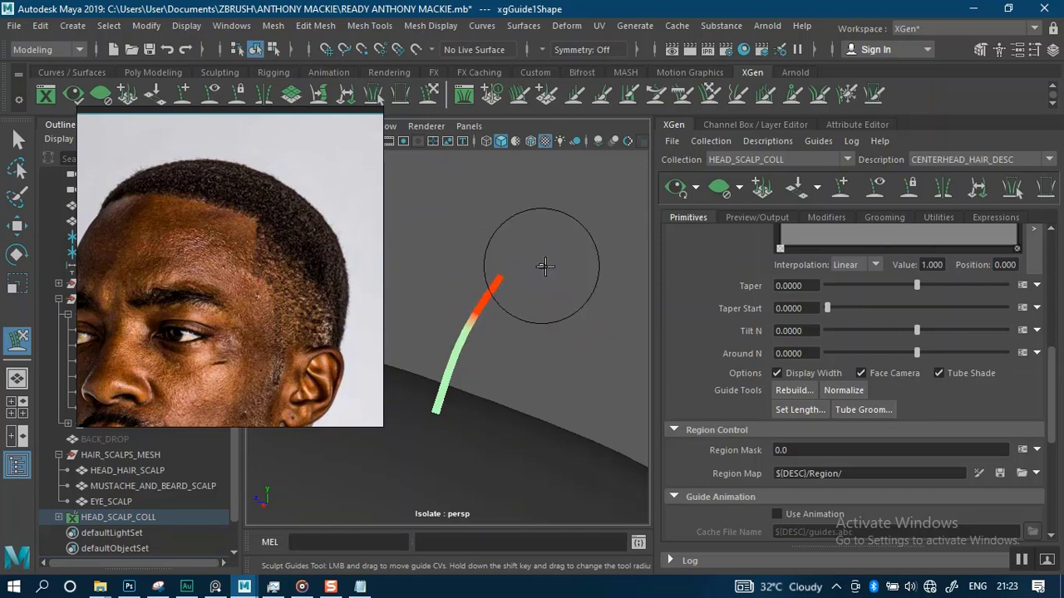
alt+drag(568, 329, 607, 247)
alt+middle_drag(607, 247, 392, 299)
mouse_move(392, 299)
alt+right_down()
mouse_move(459, 321)
mouse_move(487, 353)
alt+right_up()
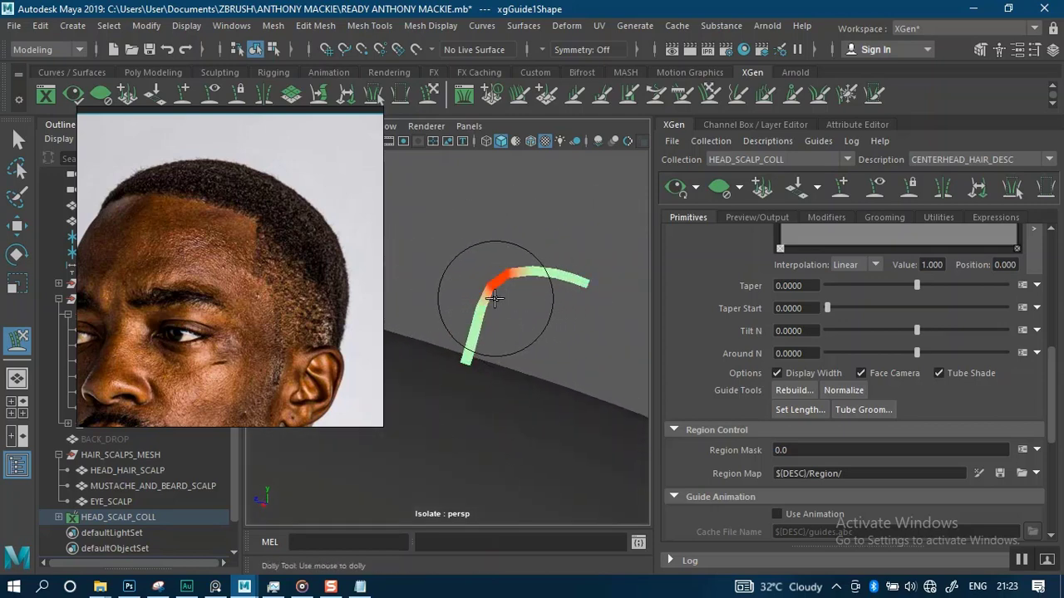
mouse_move(475, 289)
mouse_down()
mouse_move(474, 325)
mouse_move(463, 314)
mouse_move(527, 266)
mouse_move(531, 312)
mouse_move(523, 286)
mouse_up()
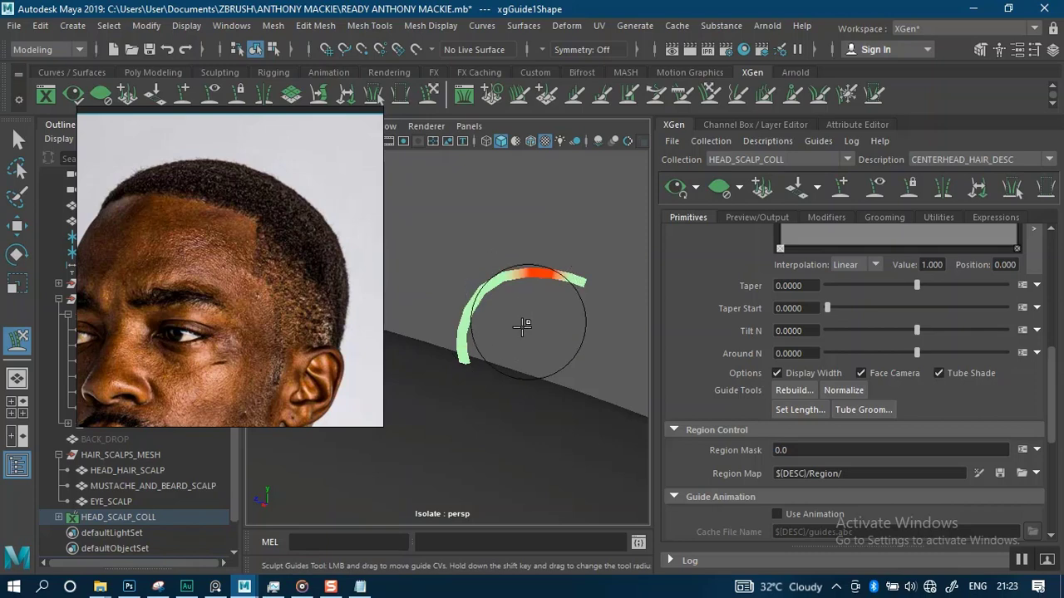
Set the XGen preview to include all collections and generate a hair preview from the guide
alt+right_drag(518, 352, 521, 249)
alt+drag(521, 250, 624, 255)
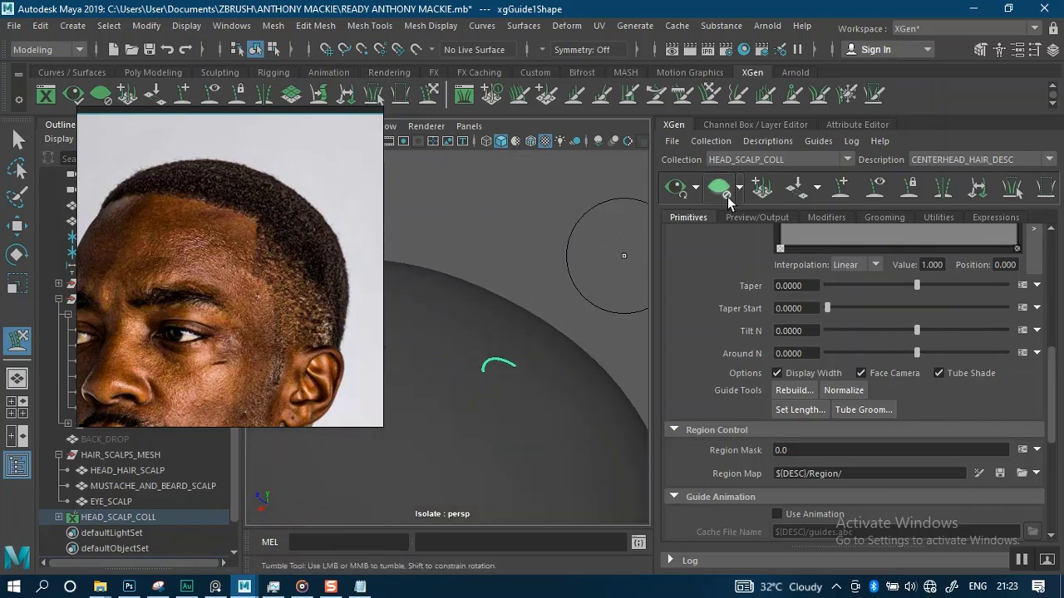
click(696, 190)
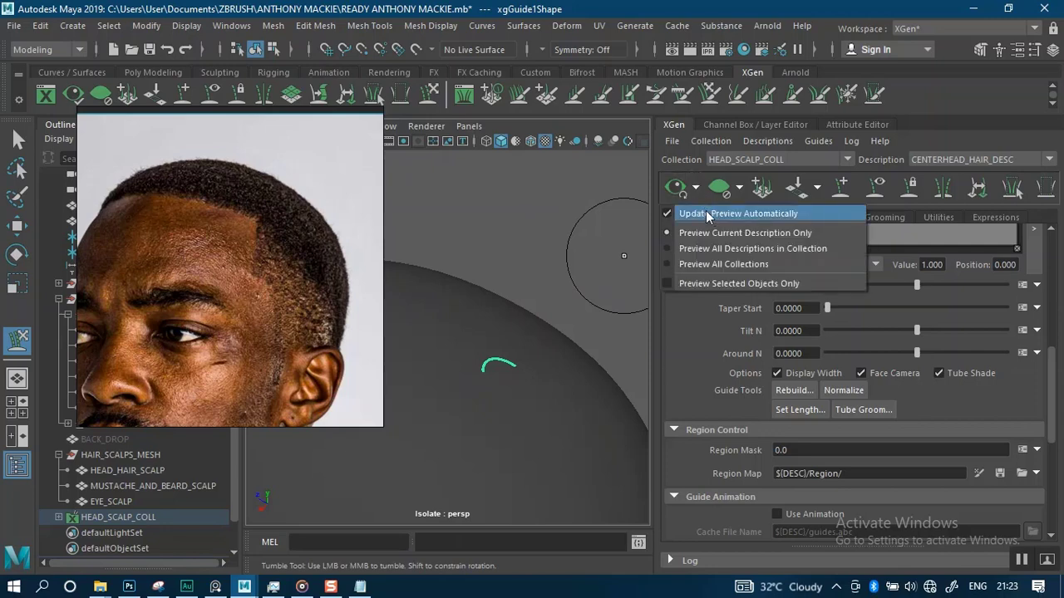
click(677, 265)
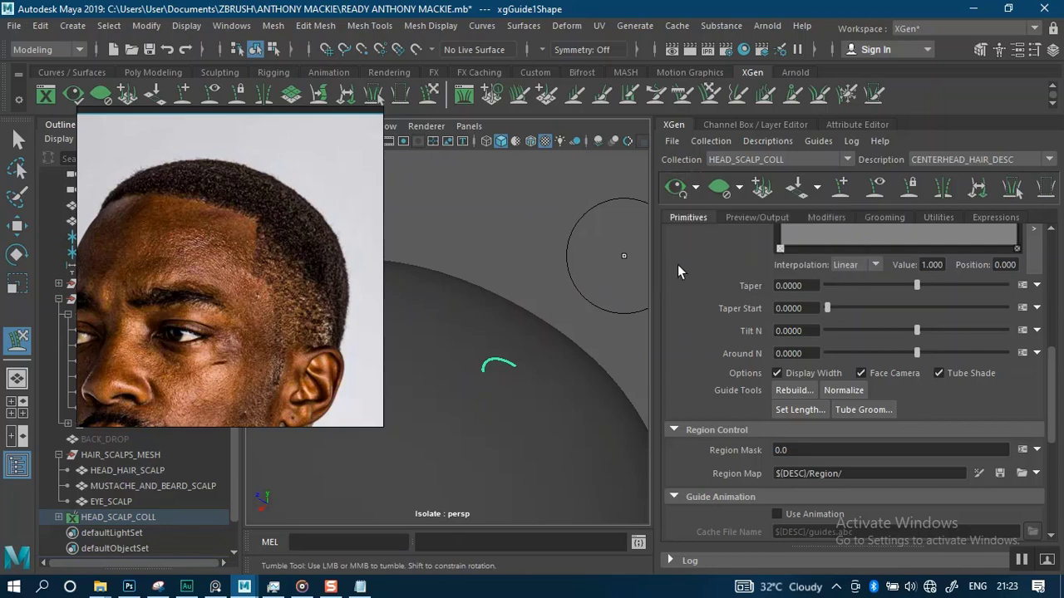
click(675, 196)
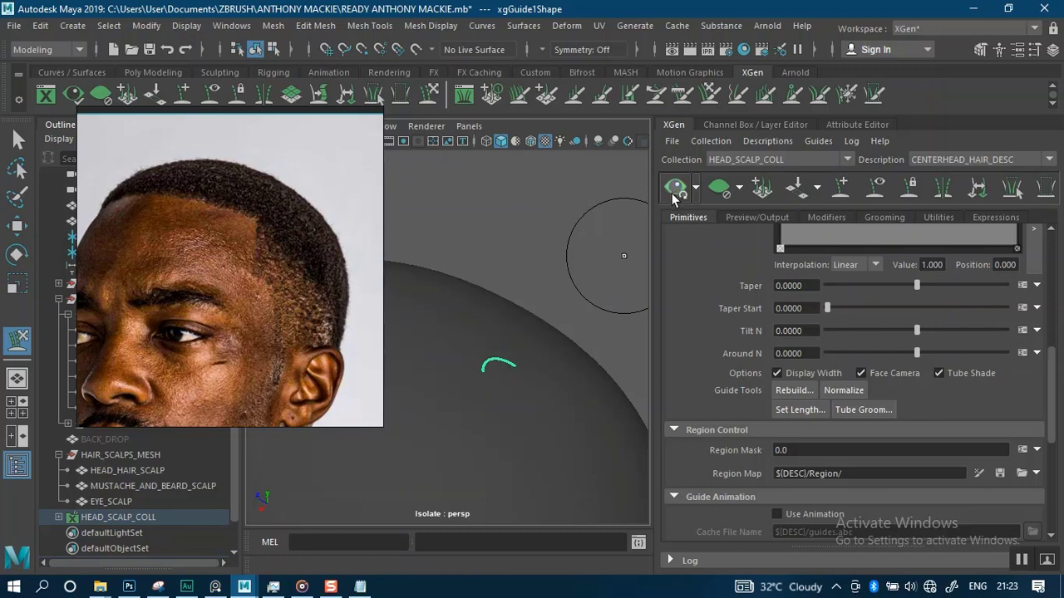
Turn off 'Only primitives in the view' in the description's preview settings
click(17, 140)
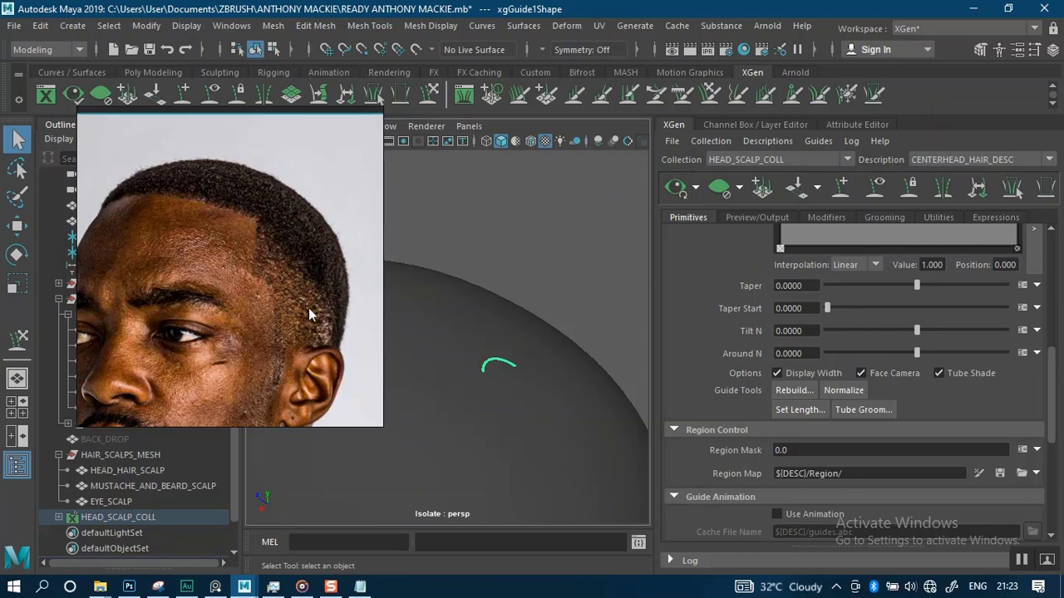
drag(290, 327, 180, 264)
alt+right_drag(479, 264, 480, 191)
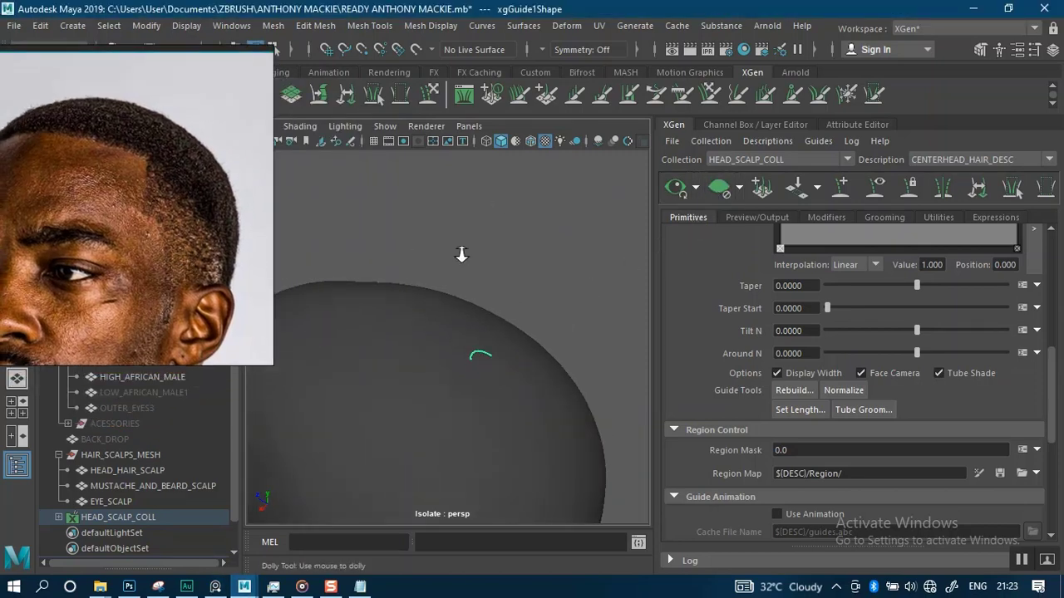
alt+drag(463, 254, 607, 182)
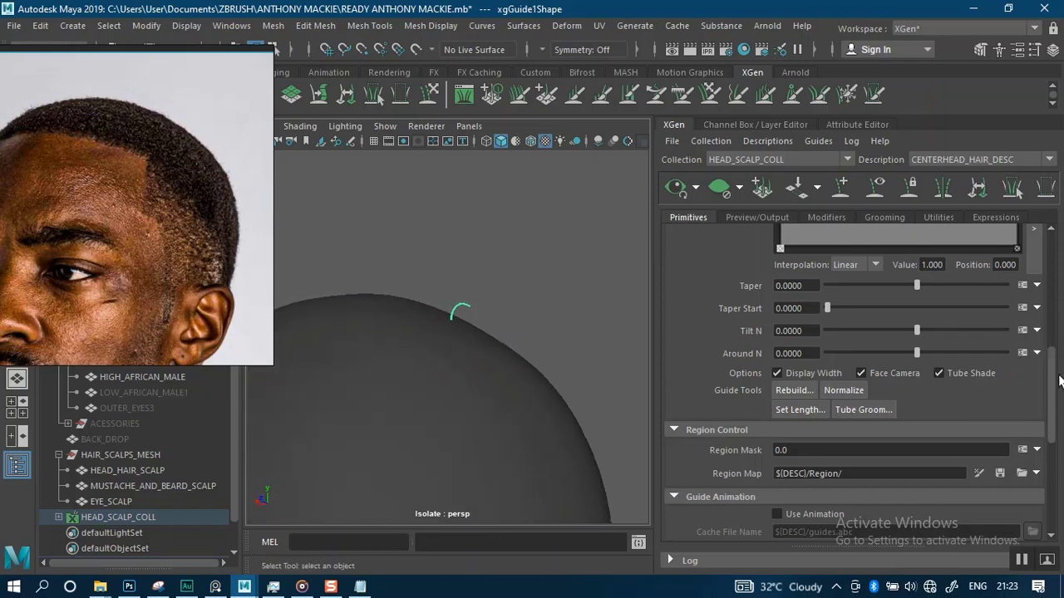
scroll(1060, 380, up, 10)
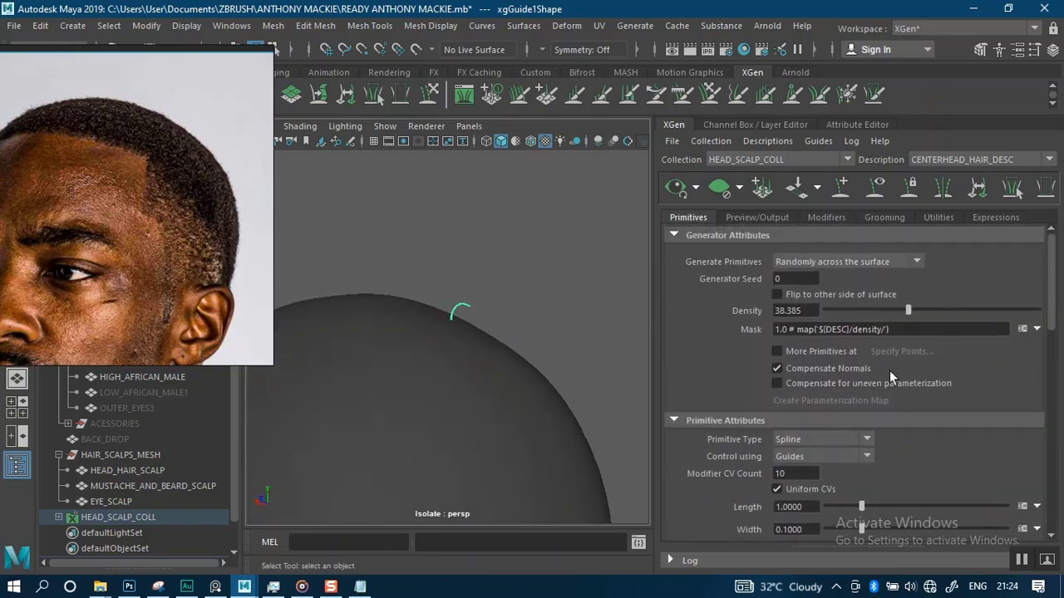
click(748, 218)
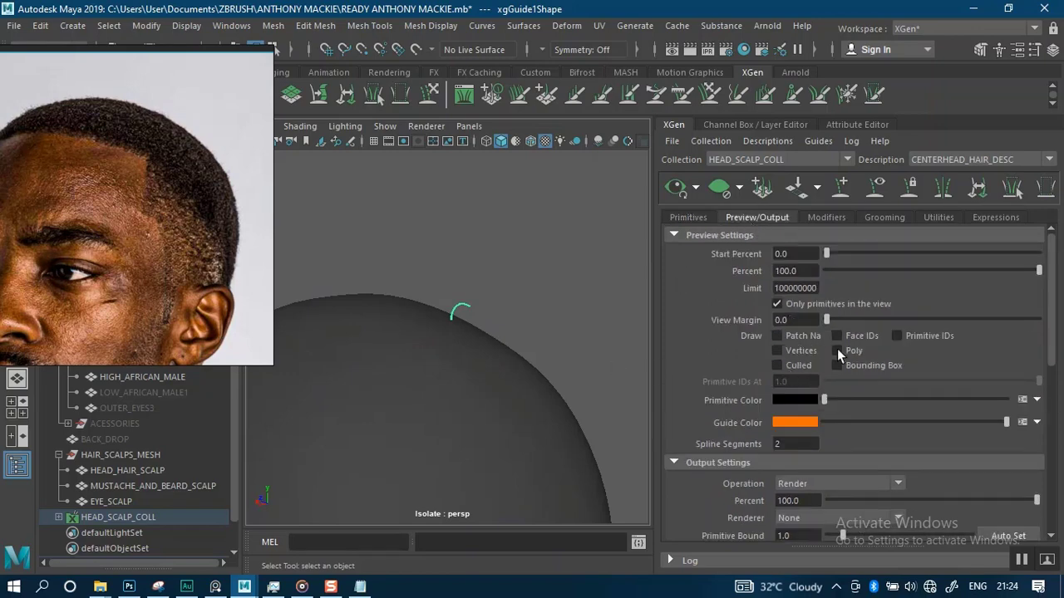
click(776, 304)
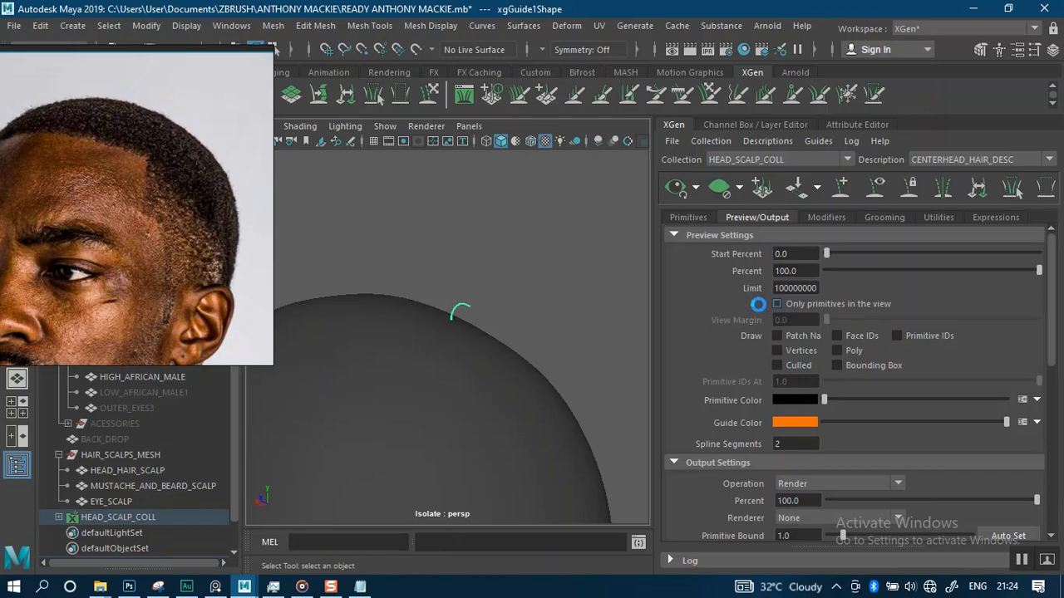
Try setting the preview Start Percent to 18.45
alt+right_drag(500, 351, 486, 272)
alt+drag(485, 272, 537, 297)
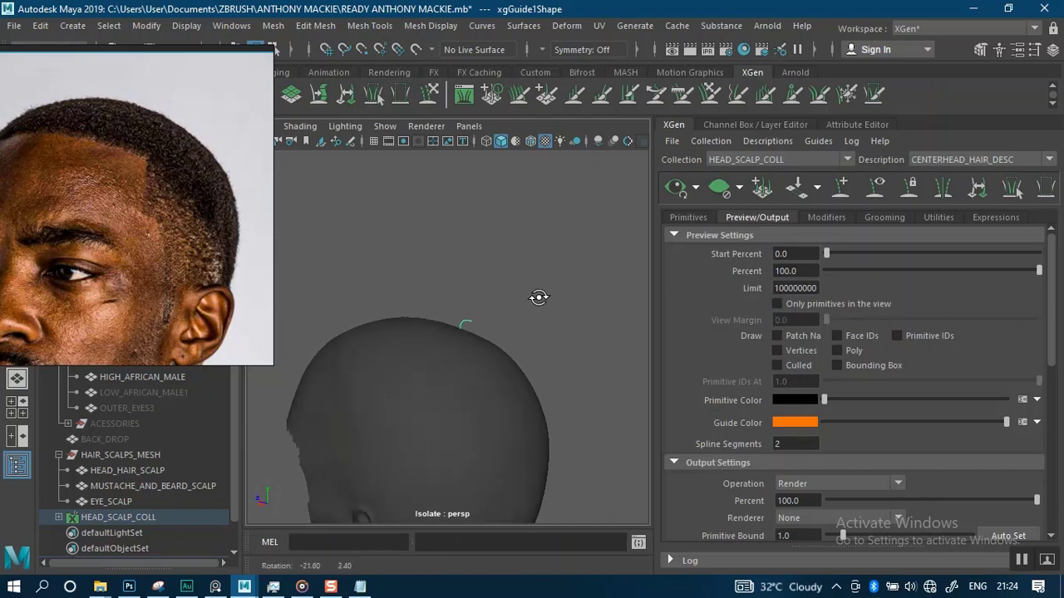
alt+right_drag(519, 303, 541, 303)
alt+drag(542, 302, 520, 288)
alt+right_drag(520, 288, 650, 301)
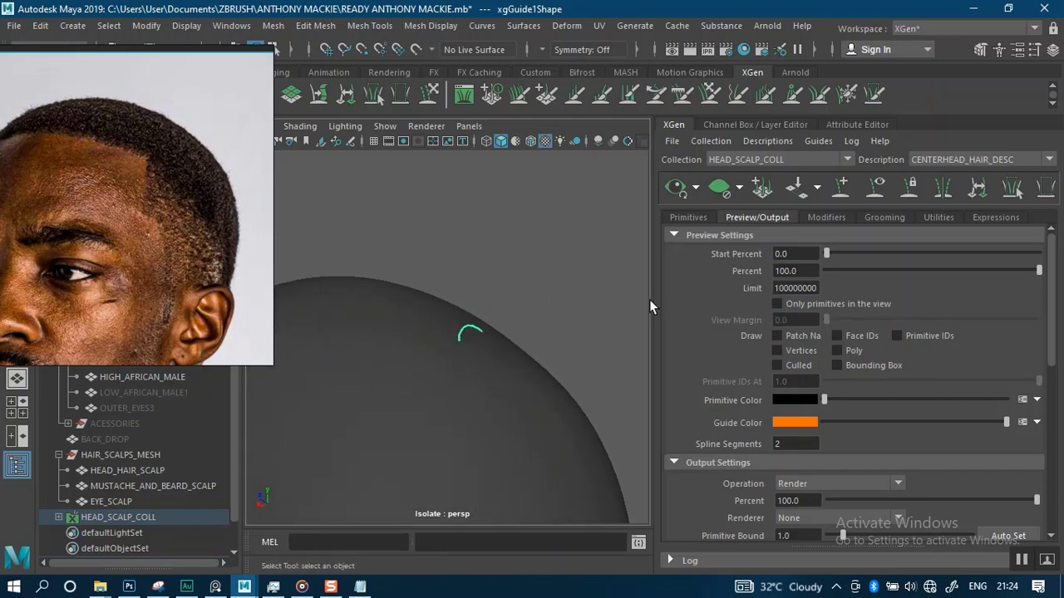
click(688, 218)
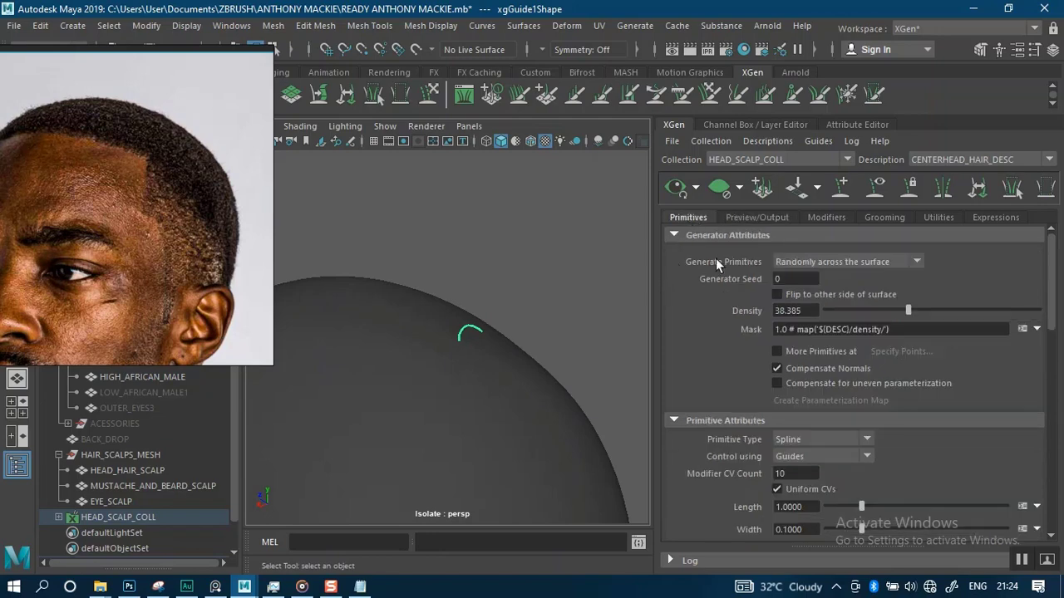
click(734, 217)
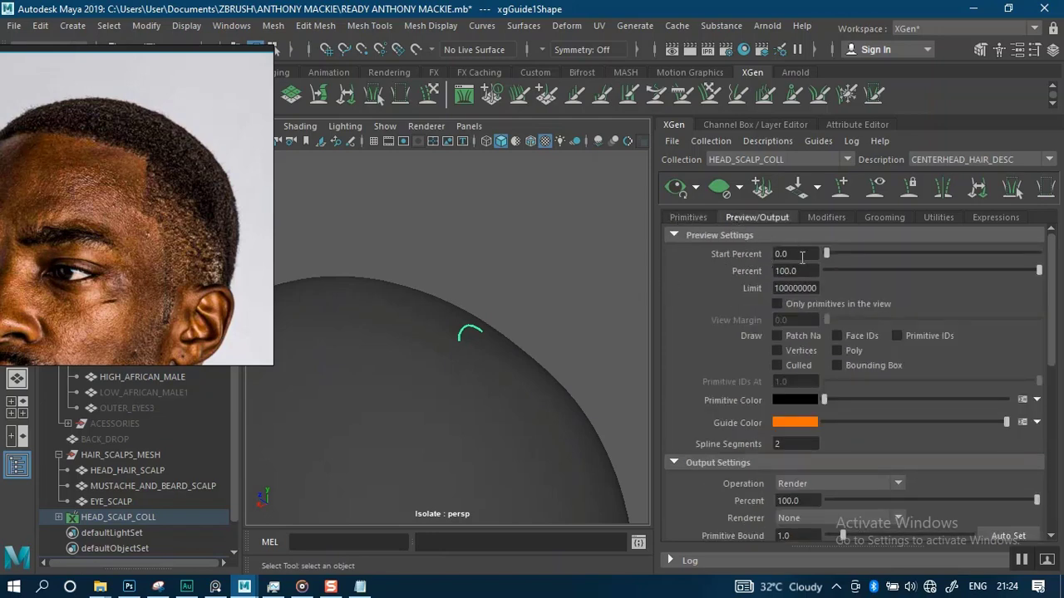
drag(827, 253, 864, 254)
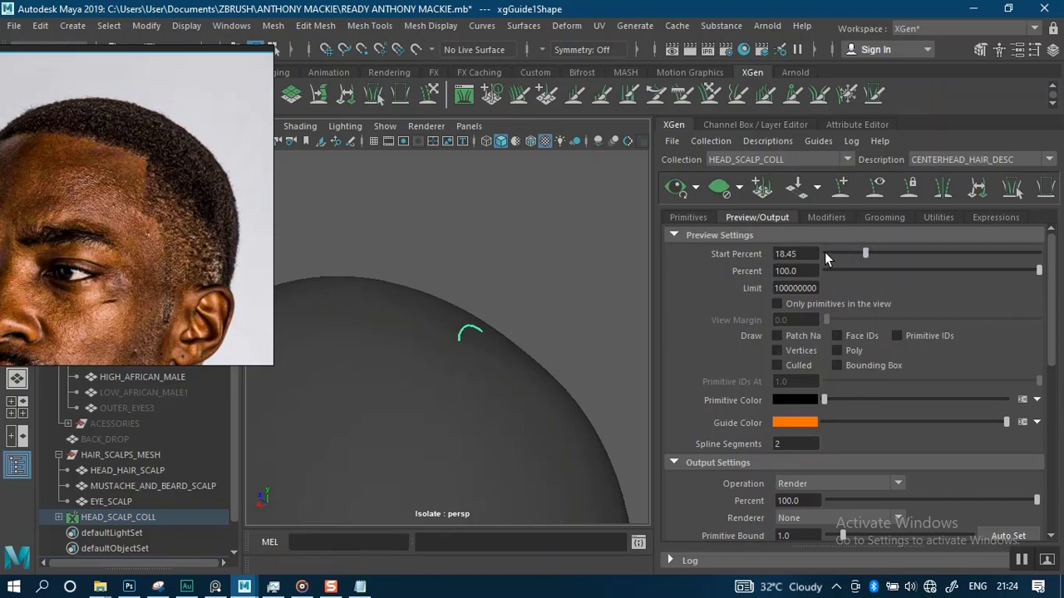
click(827, 256)
click(699, 220)
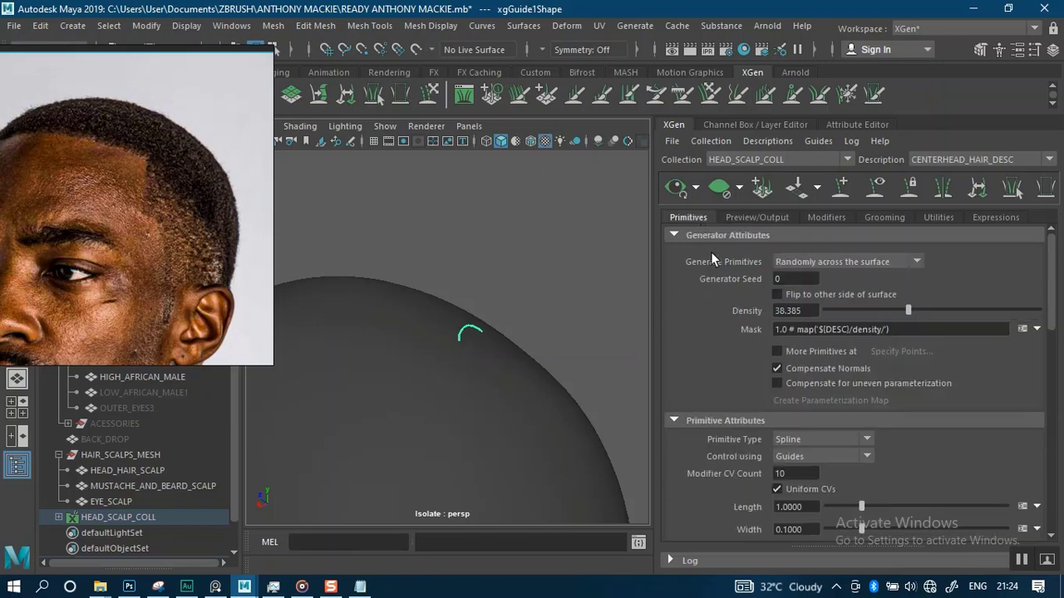
Refresh the hair preview on the head scalp
alt+right_drag(579, 357, 530, 335)
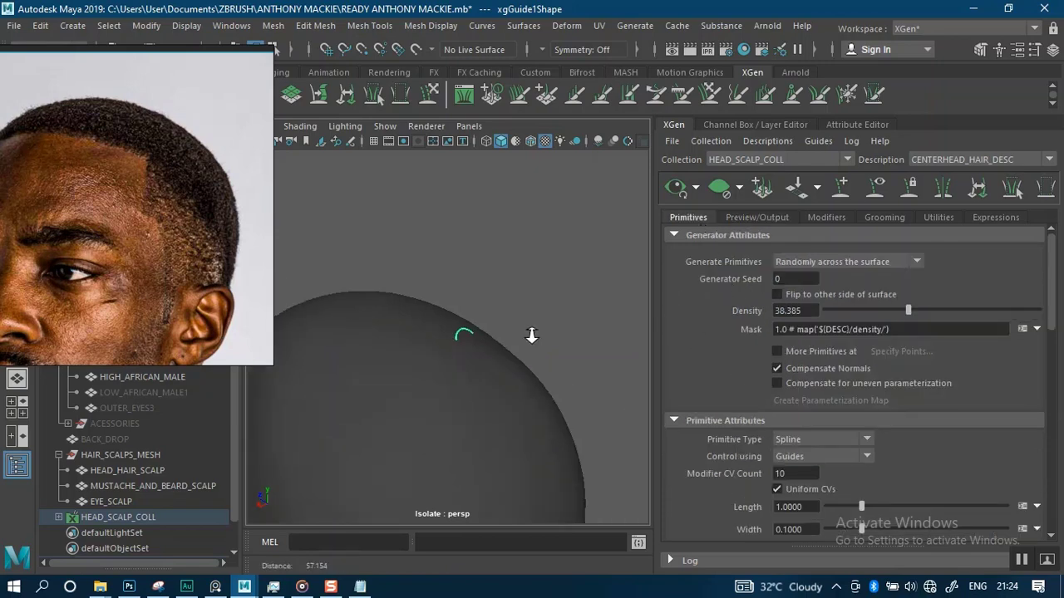
alt+middle_drag(525, 389, 558, 303)
mouse_move(557, 303)
alt+right_down()
mouse_move(593, 368)
mouse_move(558, 294)
alt+right_up()
alt+drag(547, 329, 613, 285)
alt+right_drag(607, 282, 651, 270)
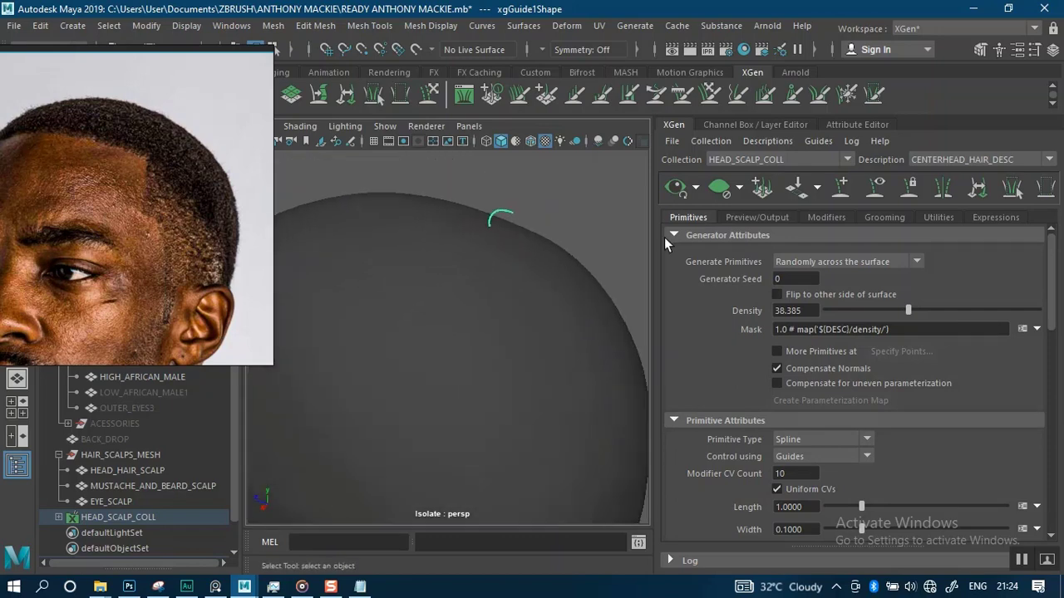
click(678, 188)
alt+right_drag(550, 308, 600, 199)
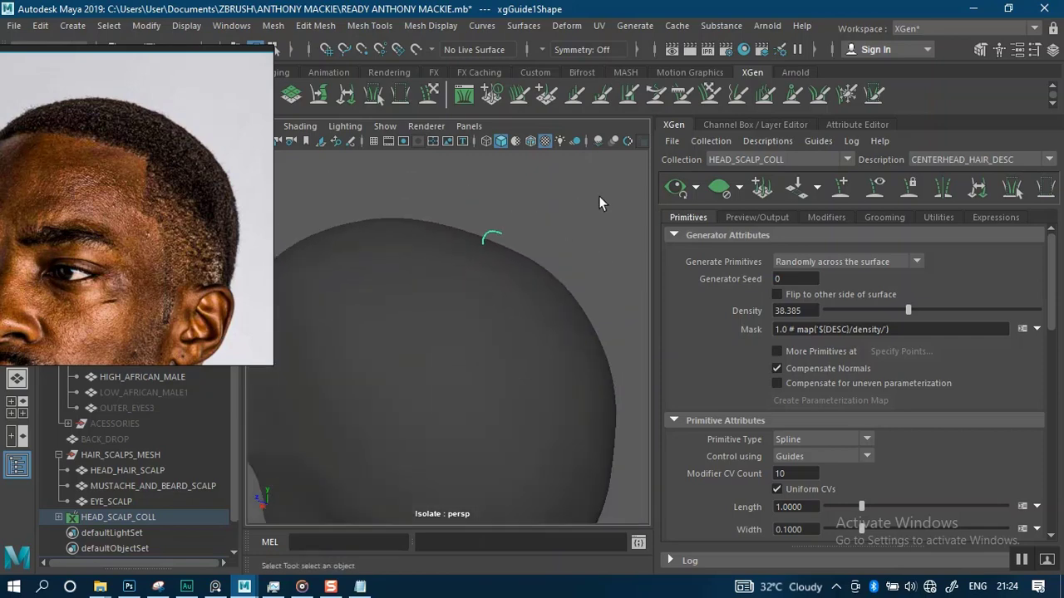
Add a second guide on the scalp in front of the first one with the Add/Move Guides tool
click(842, 188)
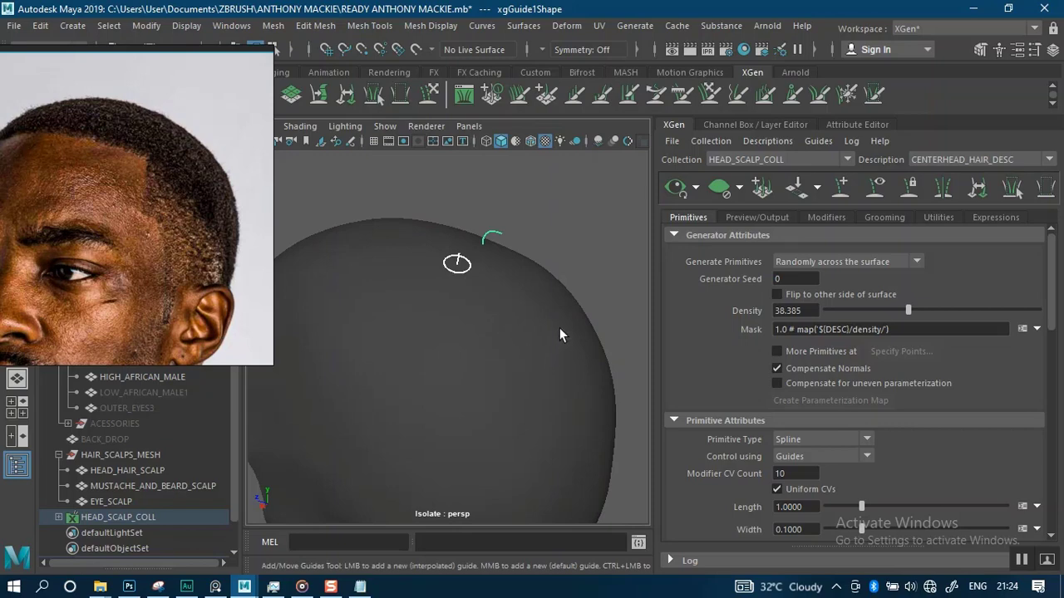
click(456, 261)
click(675, 191)
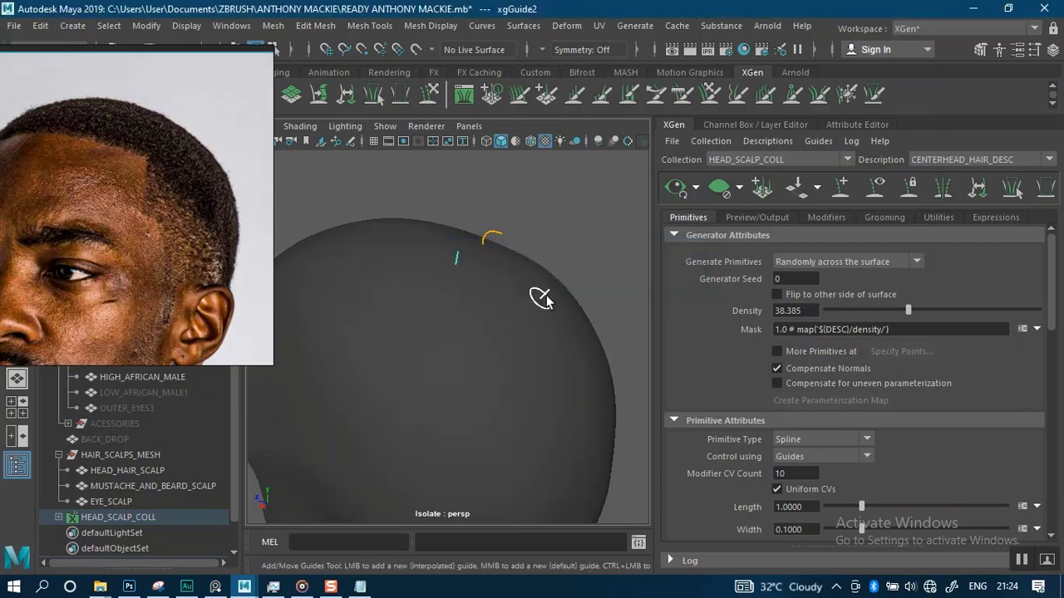
Leave isolation and orbit around the head to inspect the hair preview
alt+drag(594, 241, 694, 241)
alt+middle_drag(558, 261, 535, 278)
key(ctrl+1)
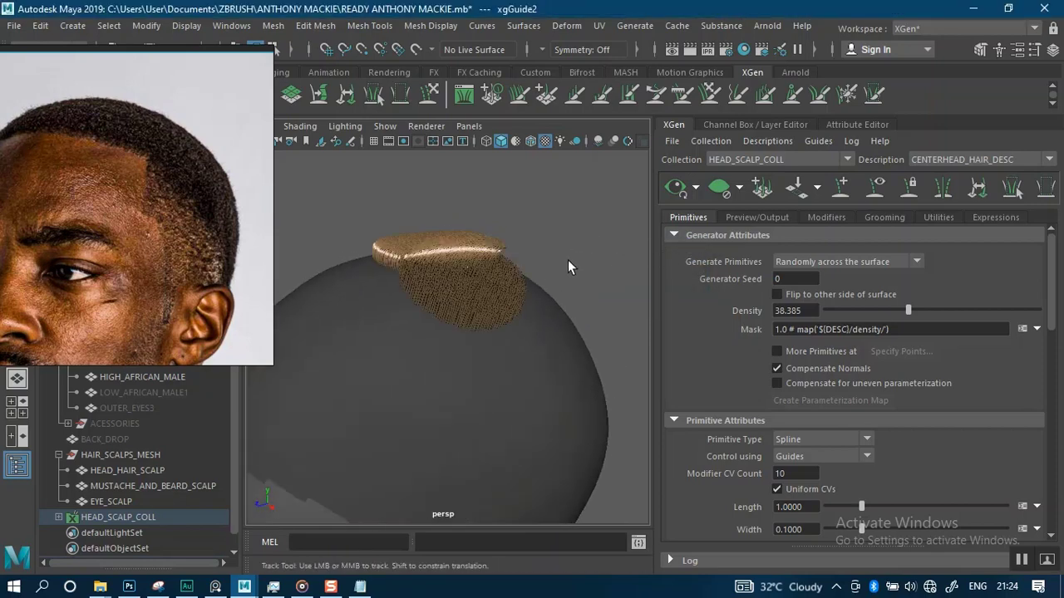
alt+drag(598, 255, 494, 247)
alt+right_drag(493, 247, 530, 264)
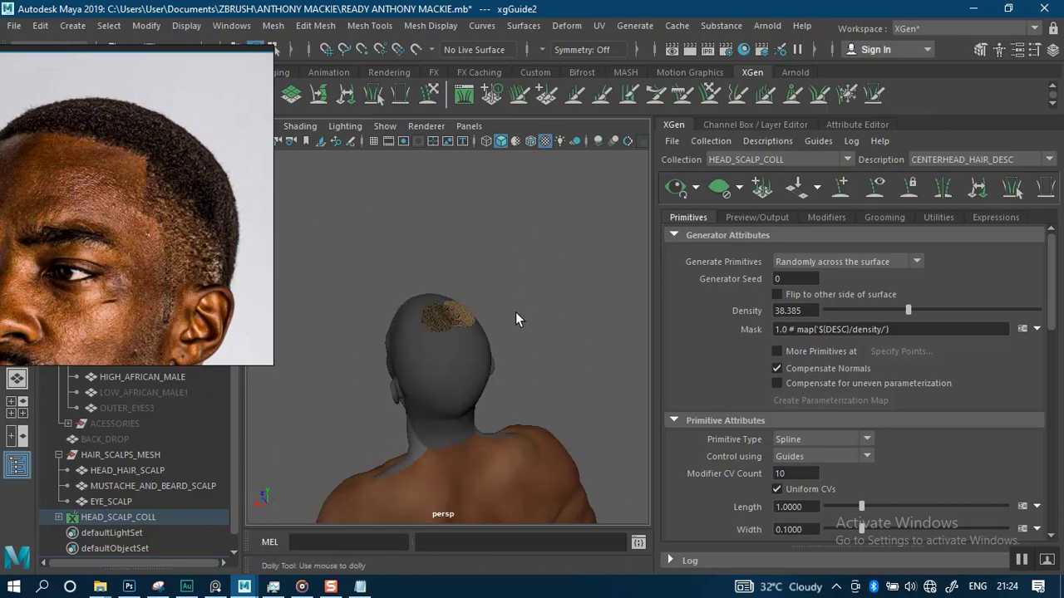
alt+drag(530, 264, 527, 291)
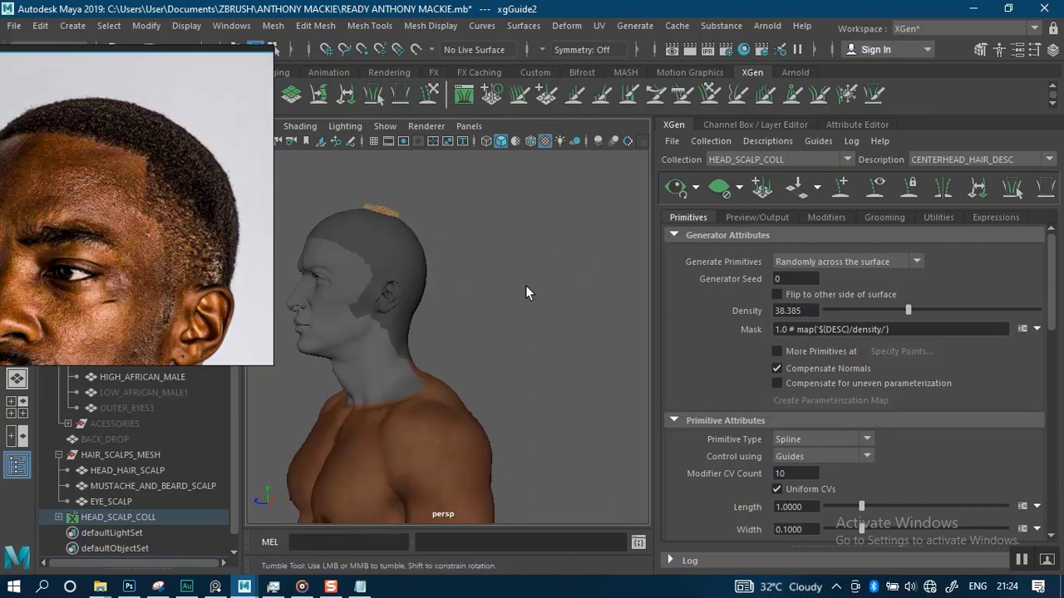
alt+right_drag(527, 291, 556, 304)
mouse_move(556, 304)
alt+mouse_down()
mouse_move(579, 309)
mouse_move(560, 324)
alt+mouse_up()
alt+middle_drag(535, 300, 537, 358)
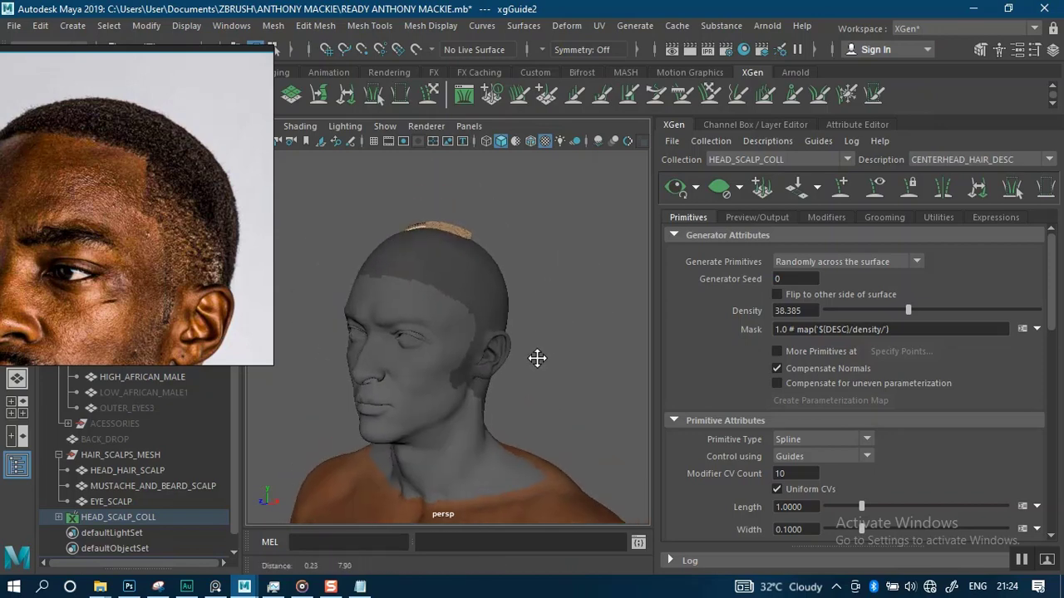
alt+right_drag(537, 358, 544, 385)
alt+drag(543, 385, 561, 394)
Hide the HEAD_HAIR_SCALP, MUSTACHE_AND_BEARD_SCALP and EYE_SCALP meshes
right_drag(133, 276, 852, 130)
alt+drag(586, 237, 553, 242)
alt+right_drag(553, 242, 303, 406)
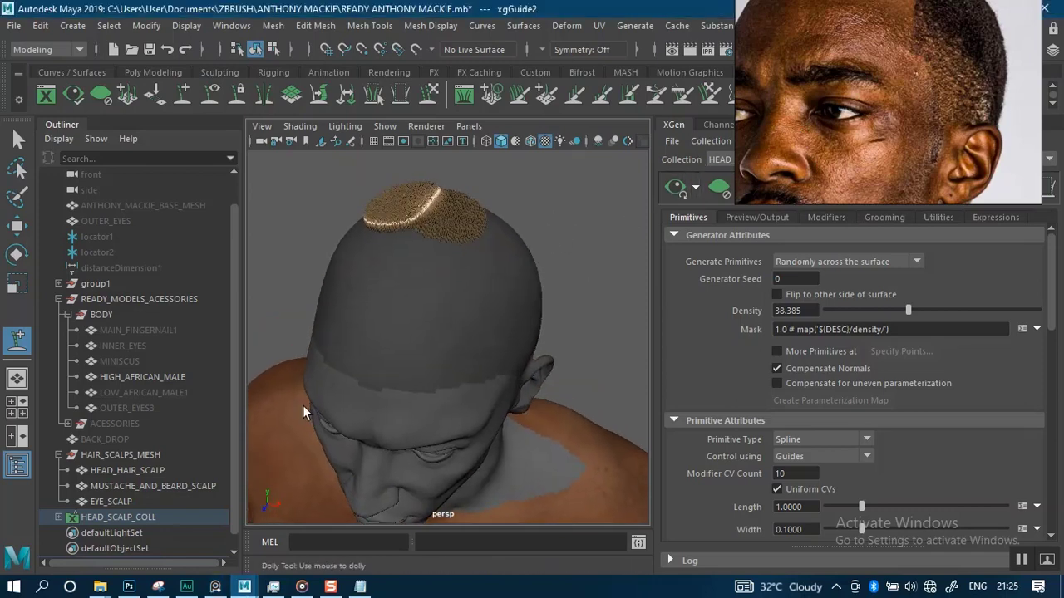
click(144, 484)
click(133, 470)
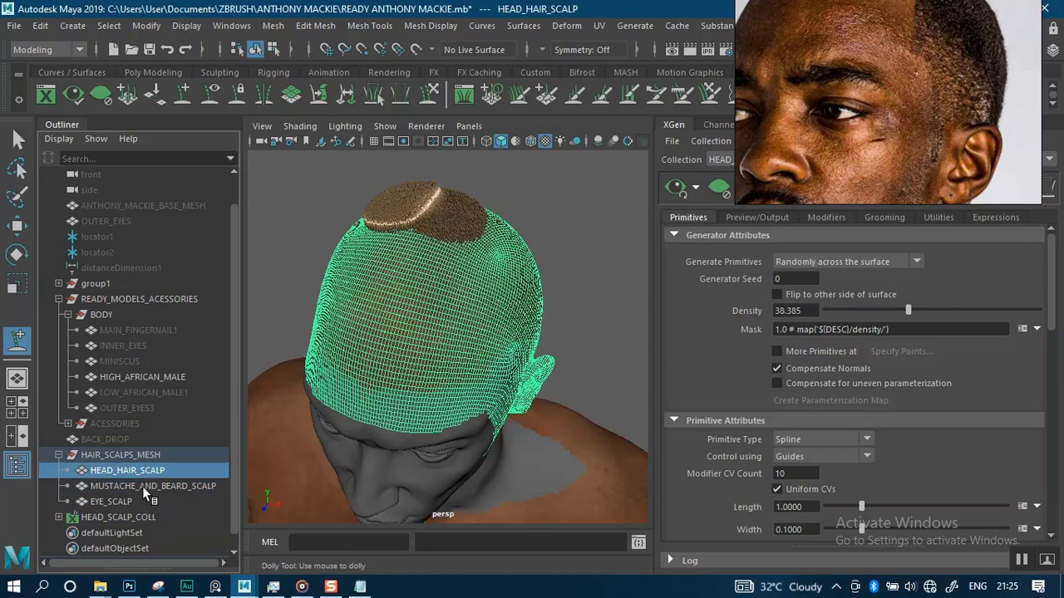
click(142, 486)
shift+click(139, 499)
key(ctrl+h)
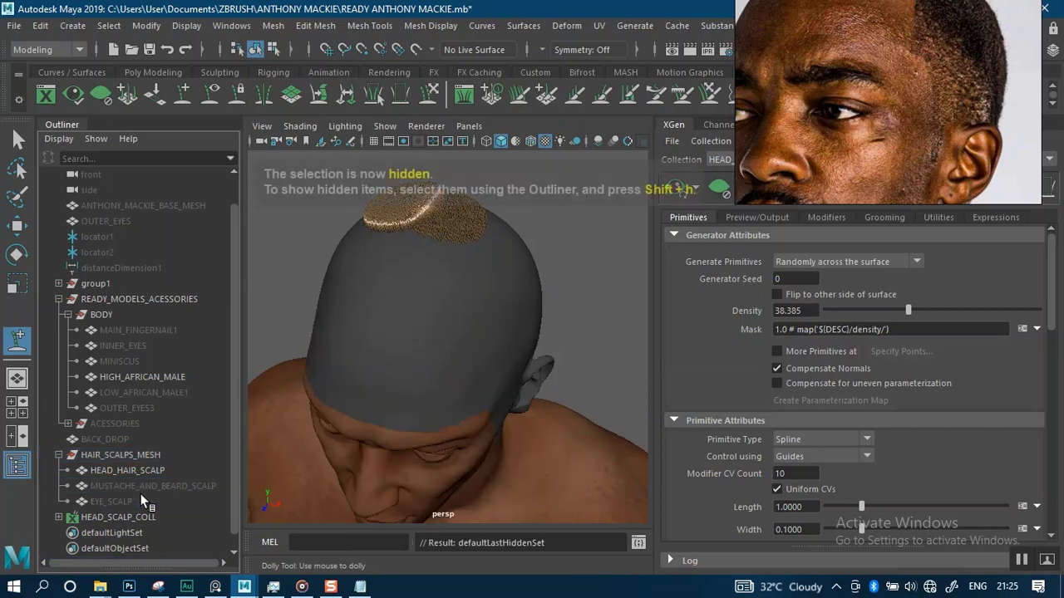
Hide the HIGH_AFRICAN_MALE body mesh
click(428, 456)
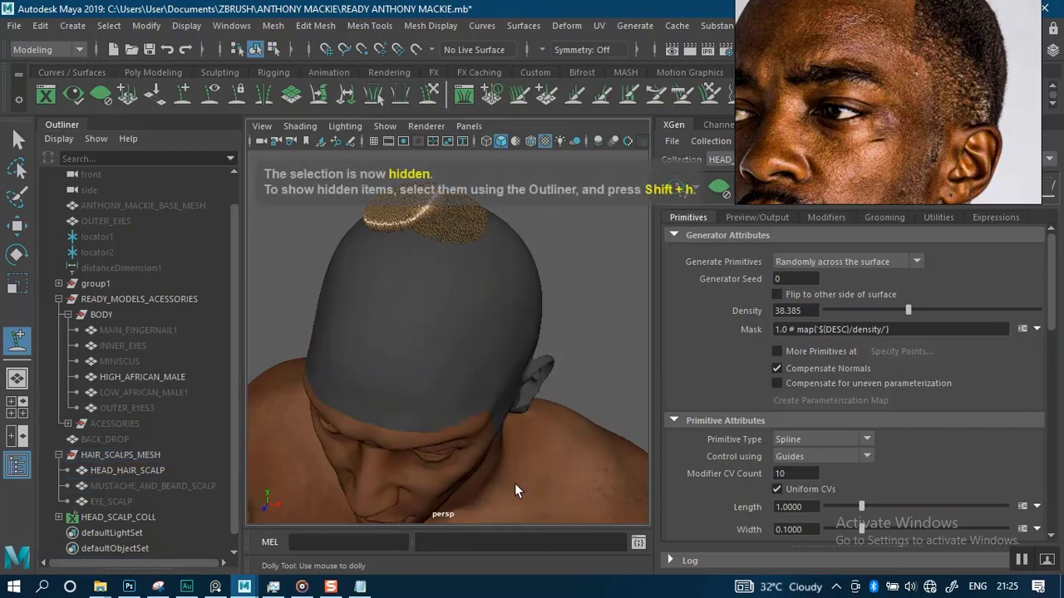
alt+right_drag(528, 409, 501, 397)
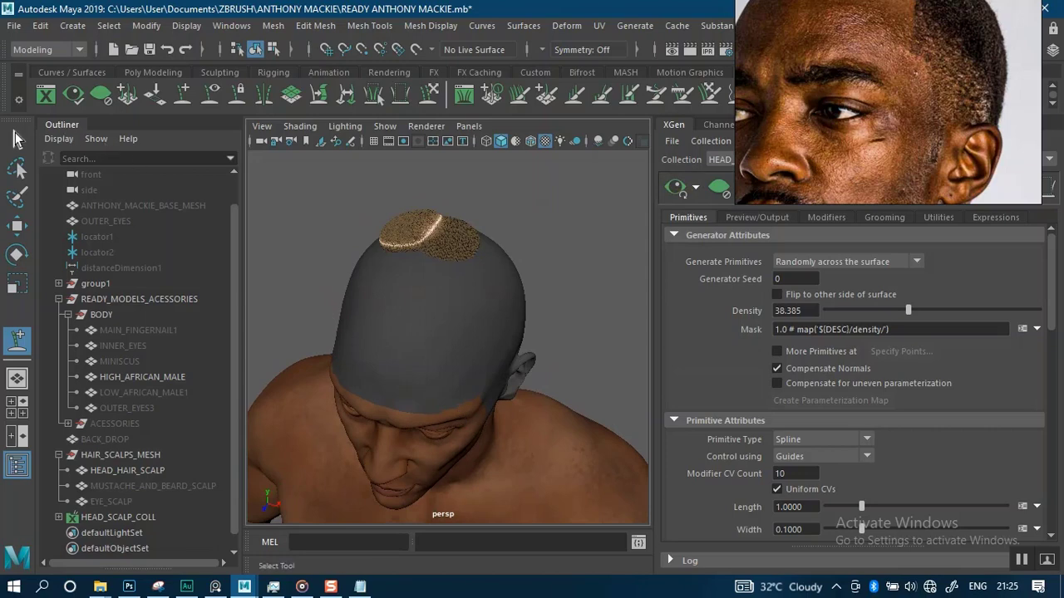
click(17, 140)
click(536, 426)
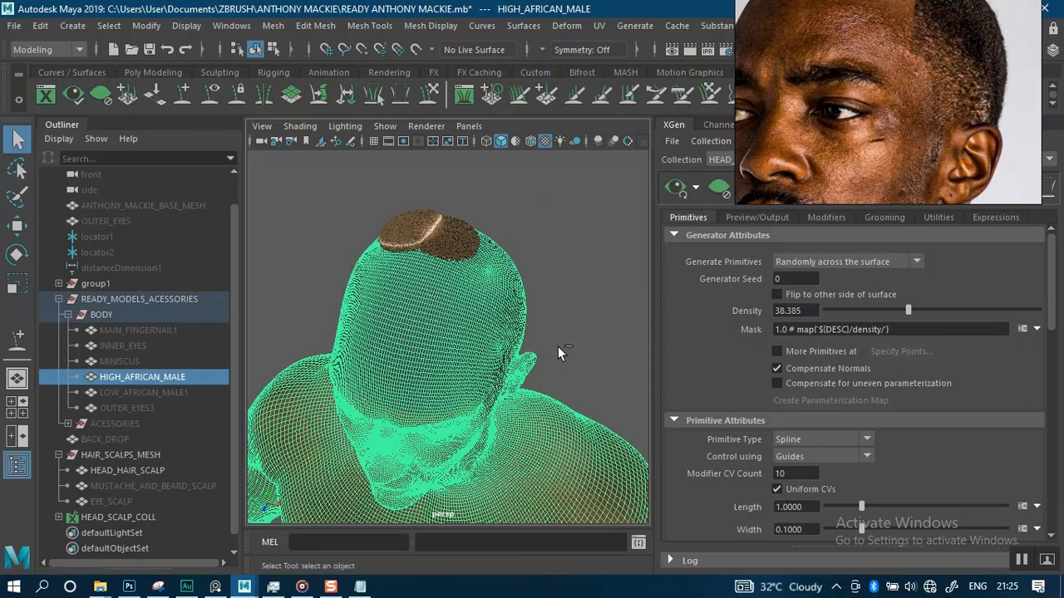
key(ctrl+h)
Orbit around the collision scalp to examine the hair preview
alt+middle_drag(456, 314, 462, 358)
alt+right_drag(499, 309, 574, 313)
alt+drag(504, 316, 430, 300)
alt+middle_drag(429, 300, 436, 373)
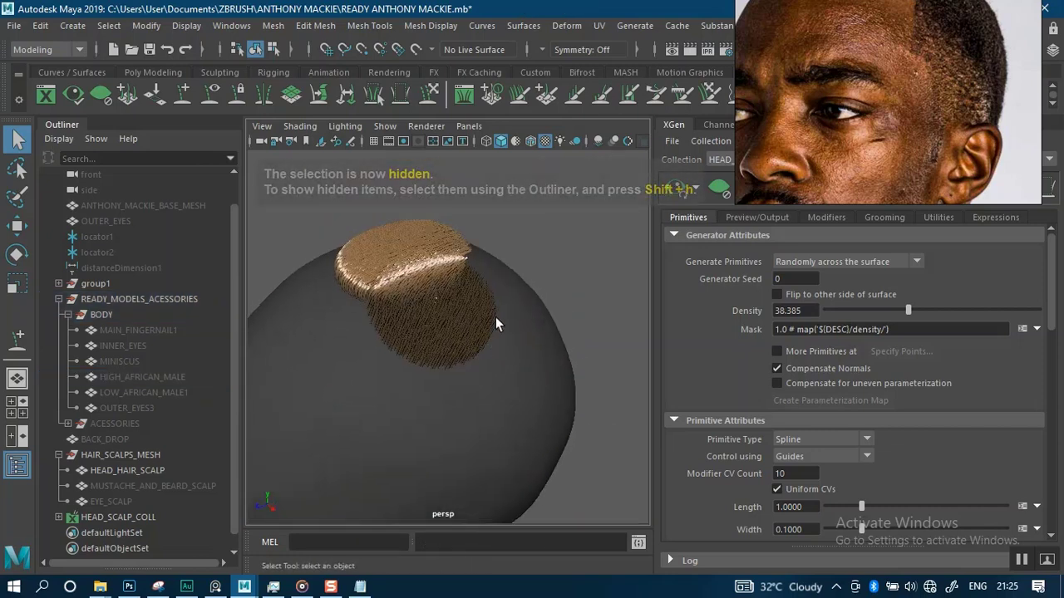
alt+drag(496, 324, 444, 283)
alt+middle_drag(444, 282, 457, 333)
alt+right_drag(497, 294, 536, 300)
alt+drag(491, 307, 438, 329)
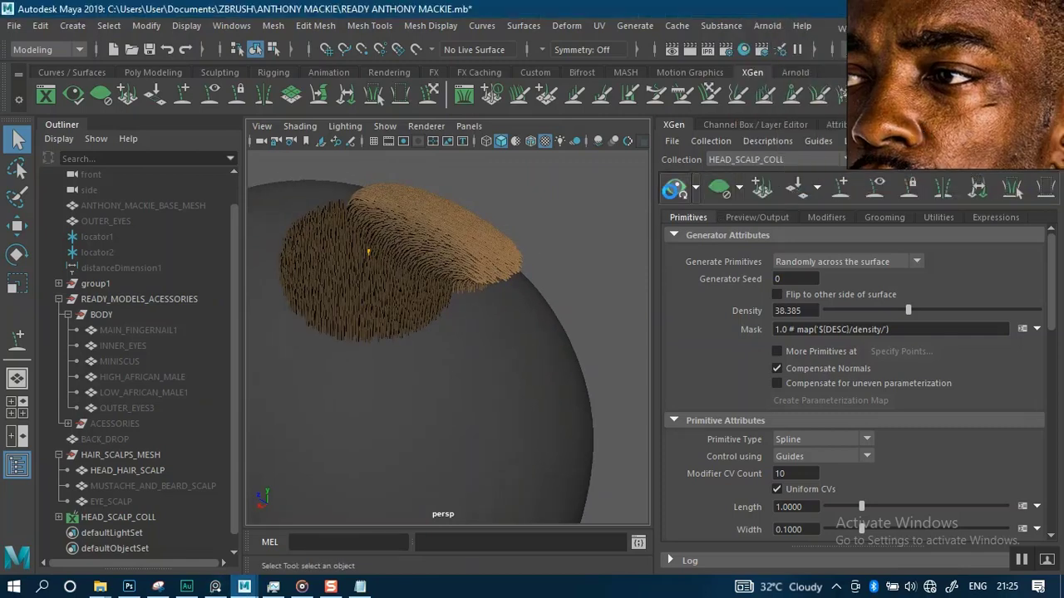
Clear the hair preview to show only the guides
click(719, 187)
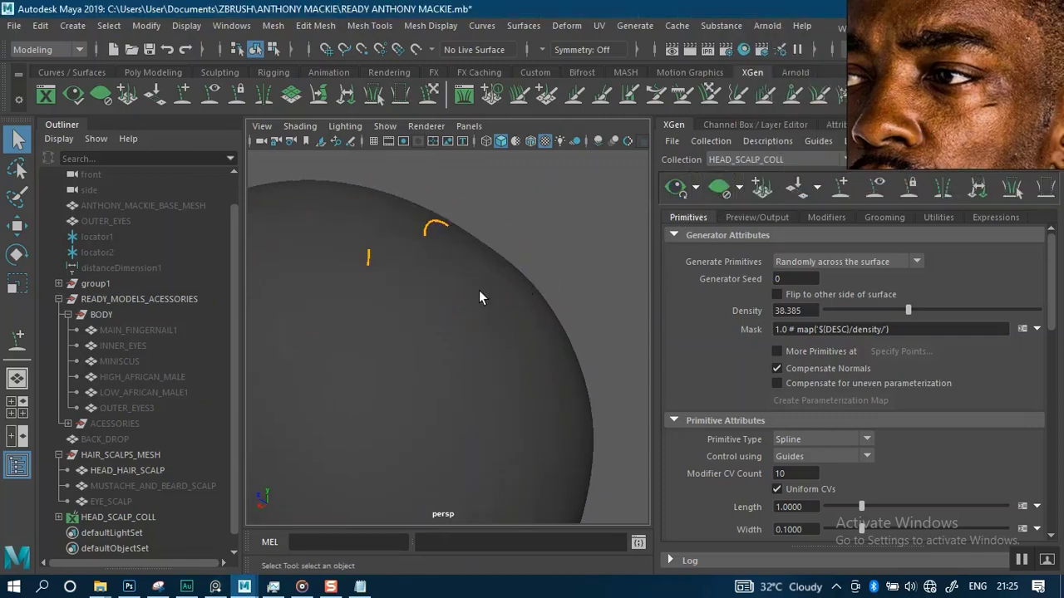
scroll(471, 317, down, 4)
alt+drag(465, 283, 420, 276)
alt+middle_drag(420, 276, 473, 277)
scroll(458, 321, up, 4)
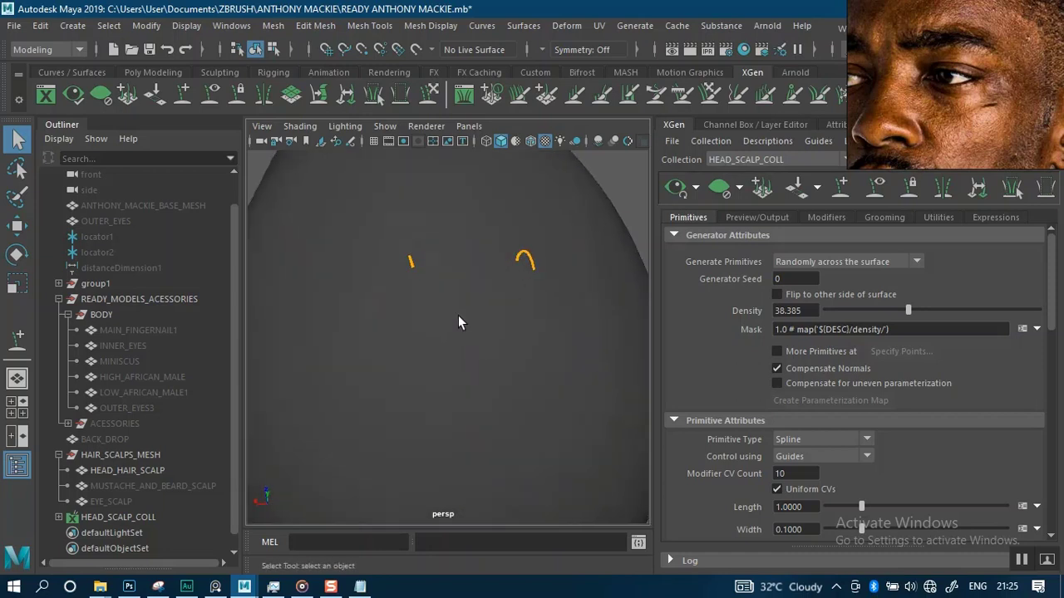
Select the second hair guide and bend it over the scalp with the Sculpt Guides tool
alt+drag(458, 321, 486, 245)
alt+middle_drag(486, 245, 449, 335)
alt+drag(432, 347, 546, 332)
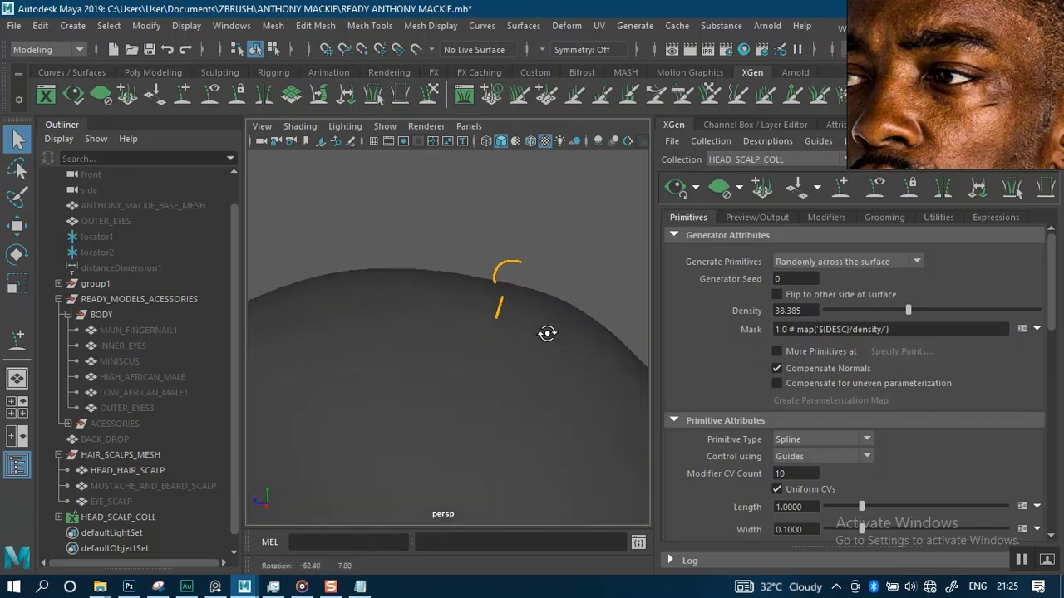
alt+middle_drag(546, 333, 503, 320)
mouse_move(504, 320)
alt+mouse_down()
mouse_move(575, 323)
mouse_move(508, 360)
mouse_move(517, 324)
alt+mouse_up()
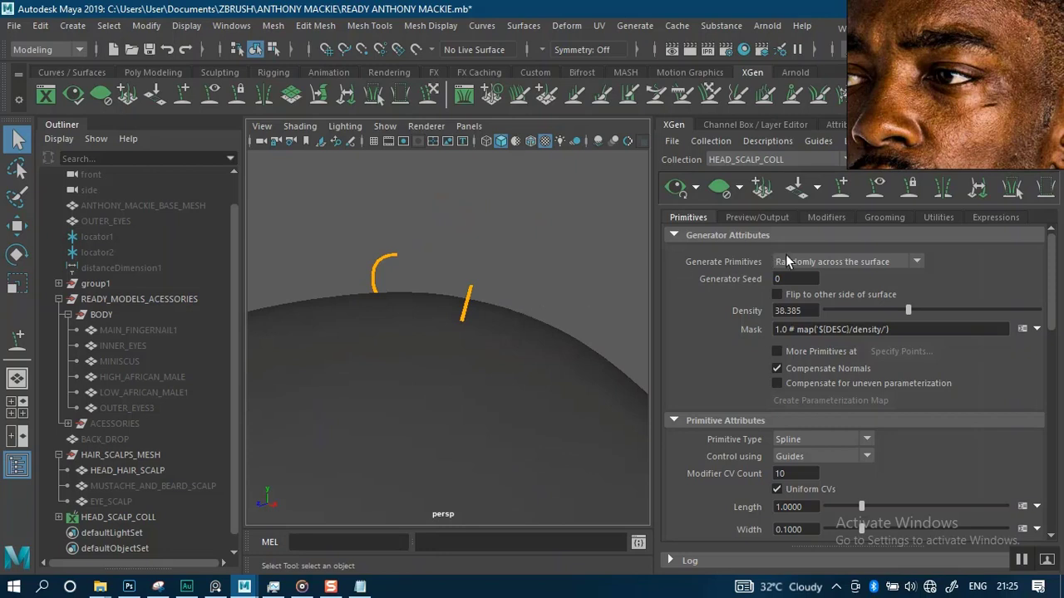
alt+drag(620, 289, 450, 288)
click(472, 320)
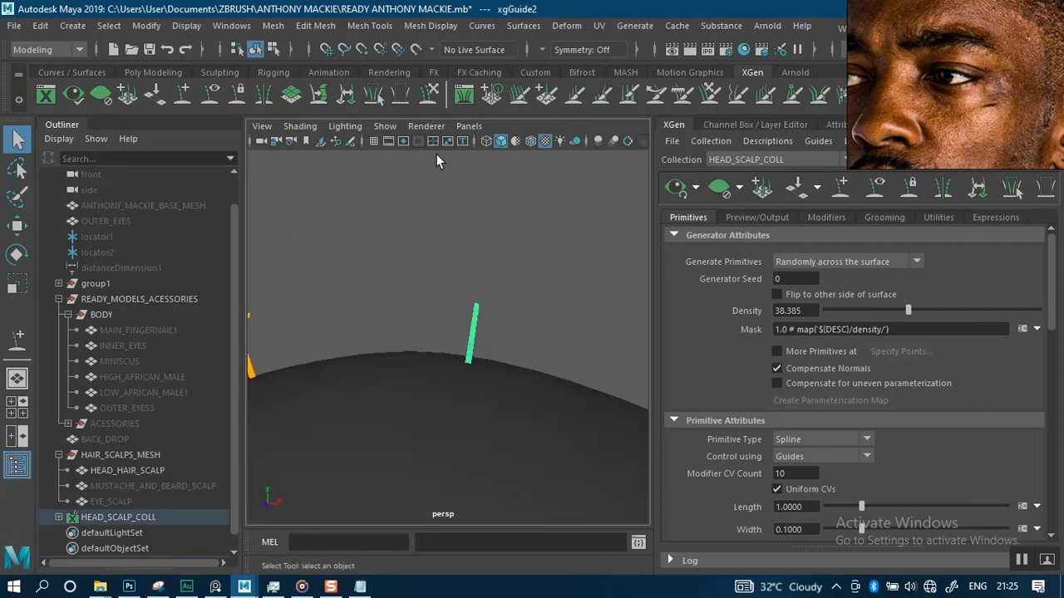
click(429, 96)
mouse_move(502, 271)
mouse_down()
mouse_move(558, 283)
mouse_move(582, 302)
mouse_move(527, 308)
mouse_move(570, 300)
mouse_up()
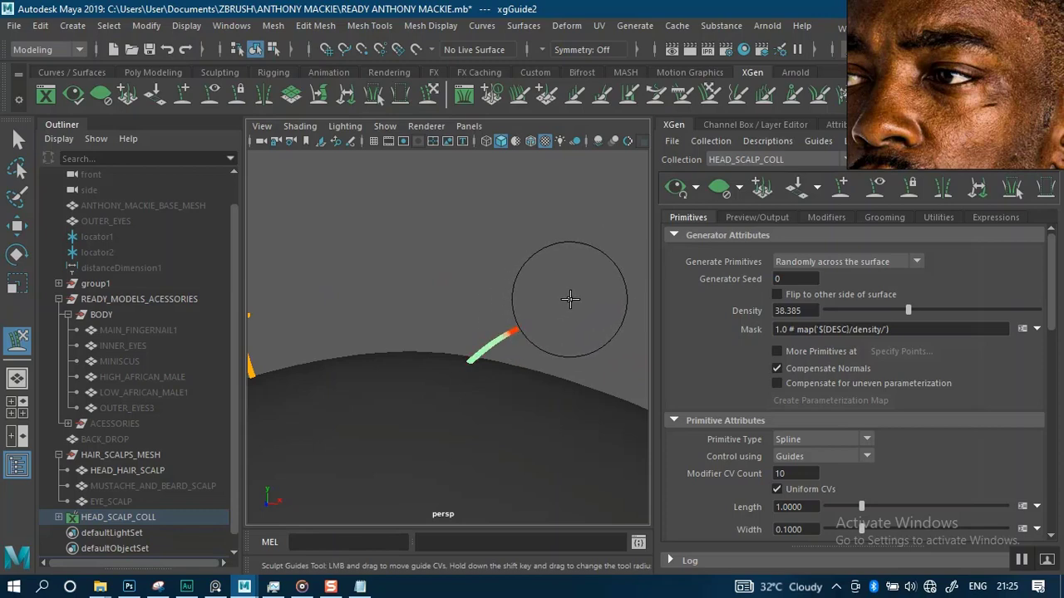
alt+drag(437, 326, 439, 242)
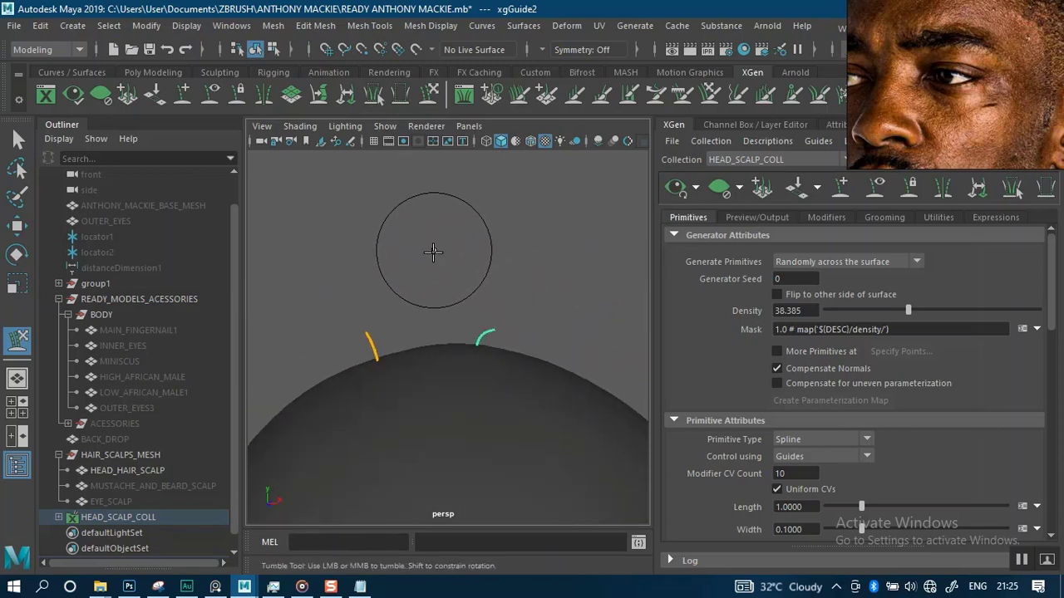
Select the first hair guide and sculpt it to bend over the scalp as well
key(q)
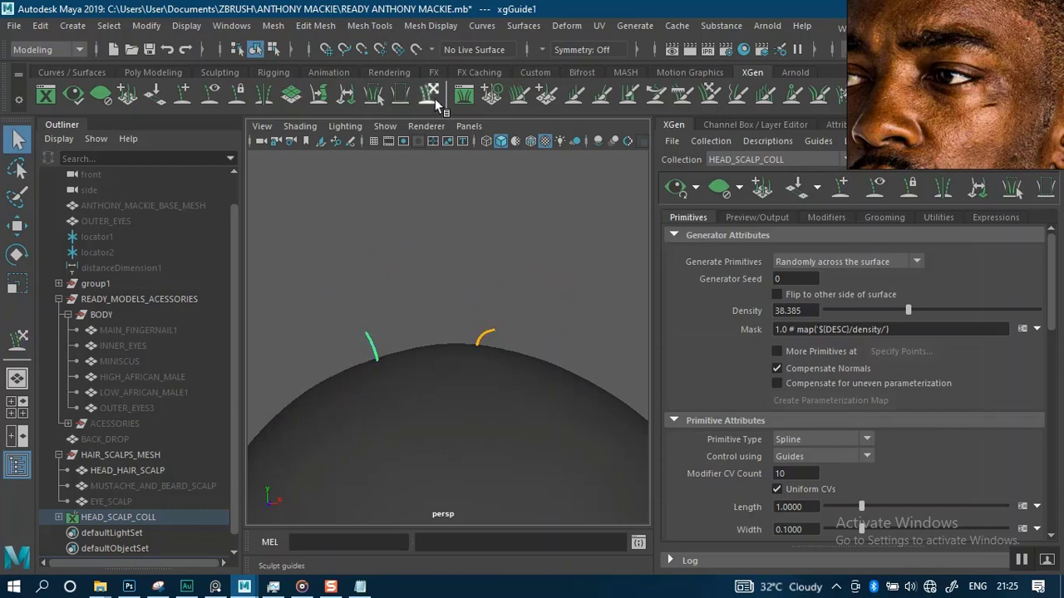
click(432, 93)
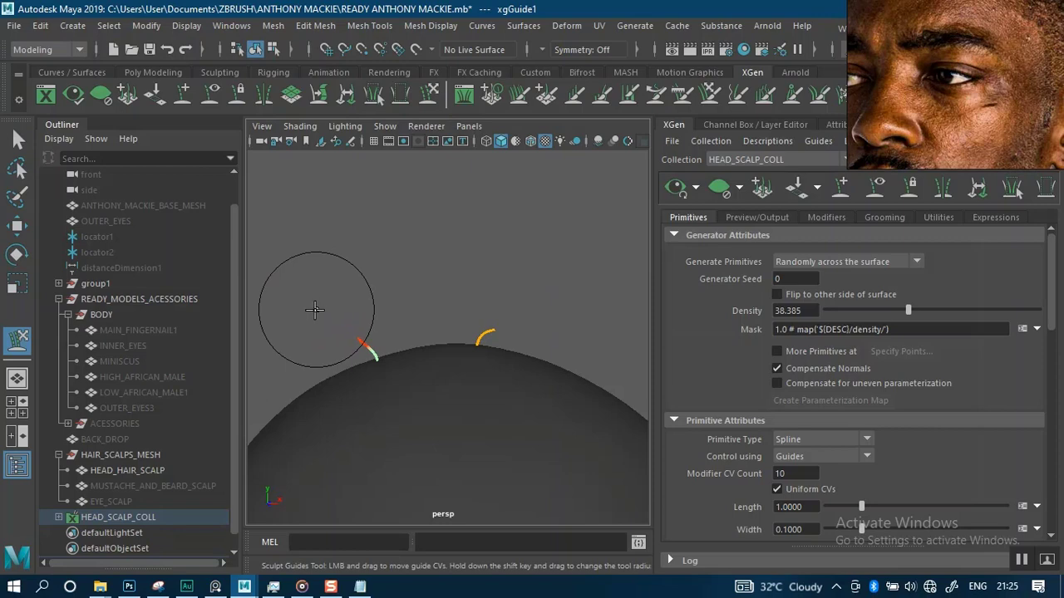
alt+drag(482, 288, 439, 289)
alt+right_drag(551, 304, 607, 293)
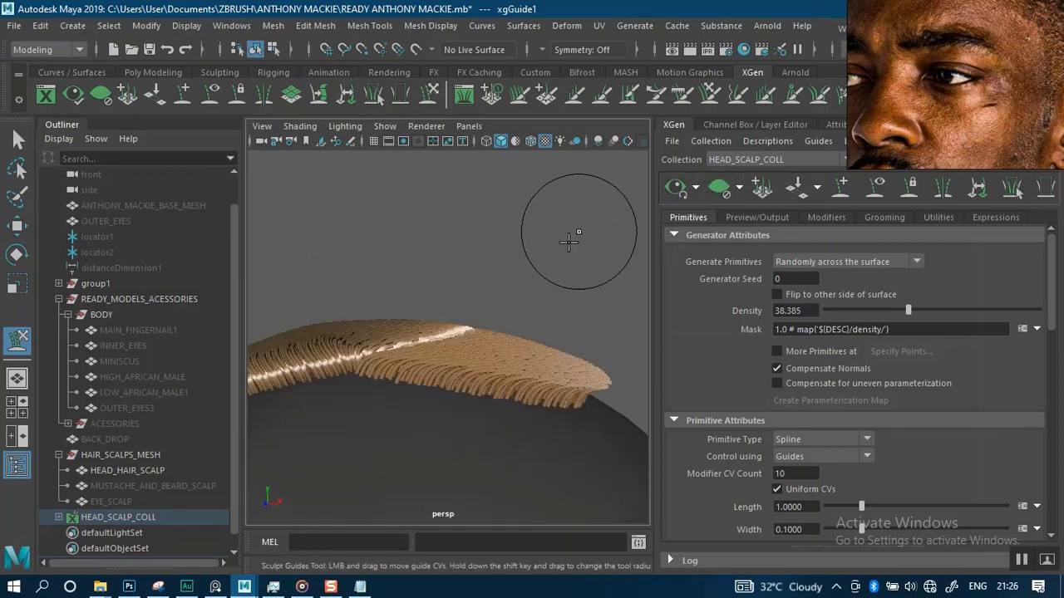
Orbit and zoom around the head to examine the hair preview generated from the sculpted guides
alt+drag(529, 281, 568, 249)
alt+middle_drag(567, 250, 532, 238)
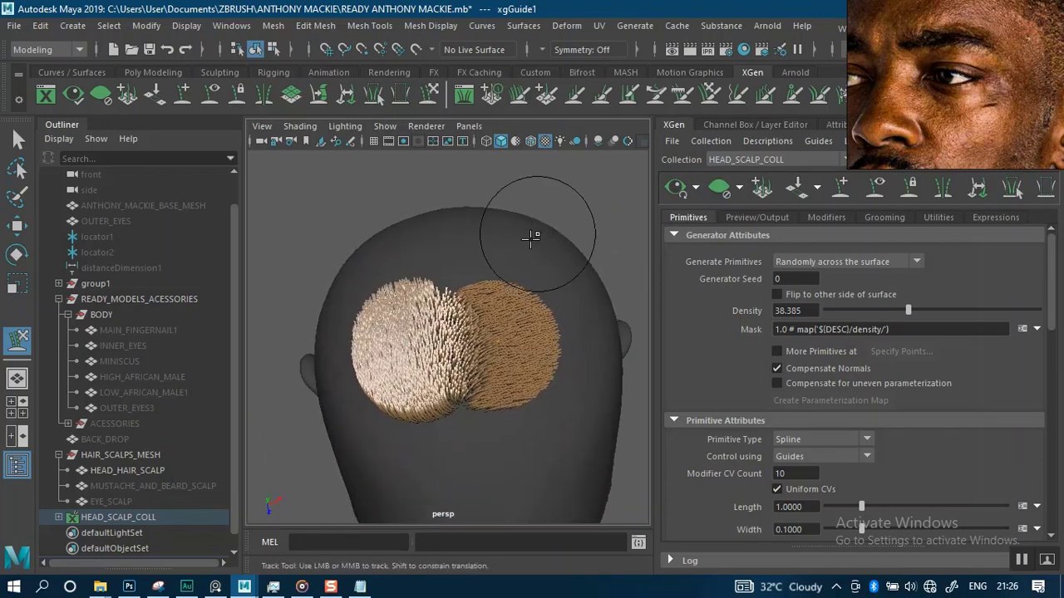
alt+right_drag(532, 238, 546, 241)
alt+drag(604, 205, 582, 185)
alt+right_drag(583, 184, 574, 235)
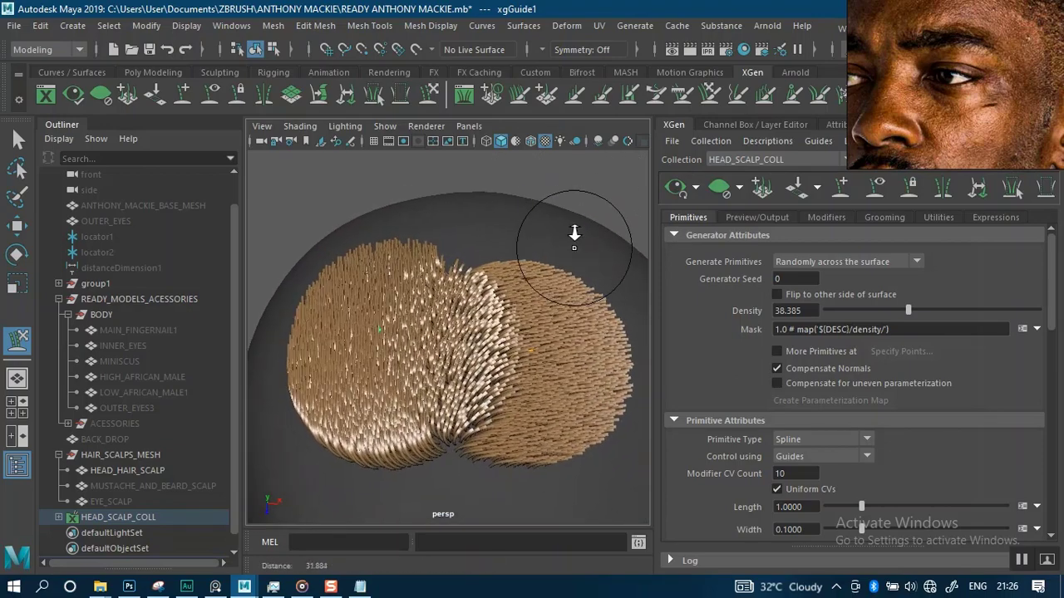
alt+drag(574, 235, 550, 251)
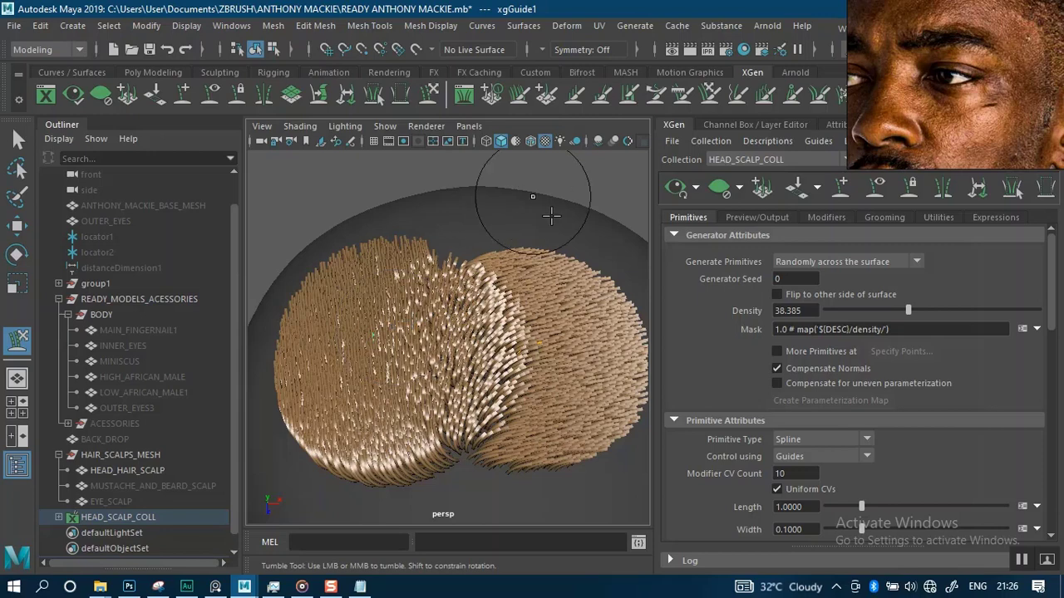
alt+middle_drag(552, 216, 458, 242)
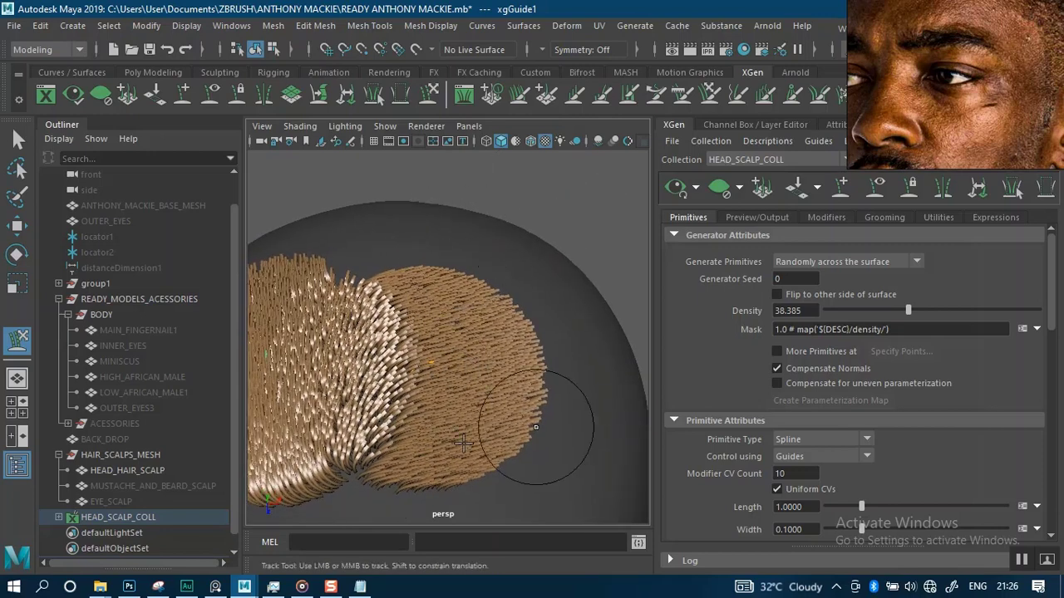
alt+drag(491, 208, 363, 371)
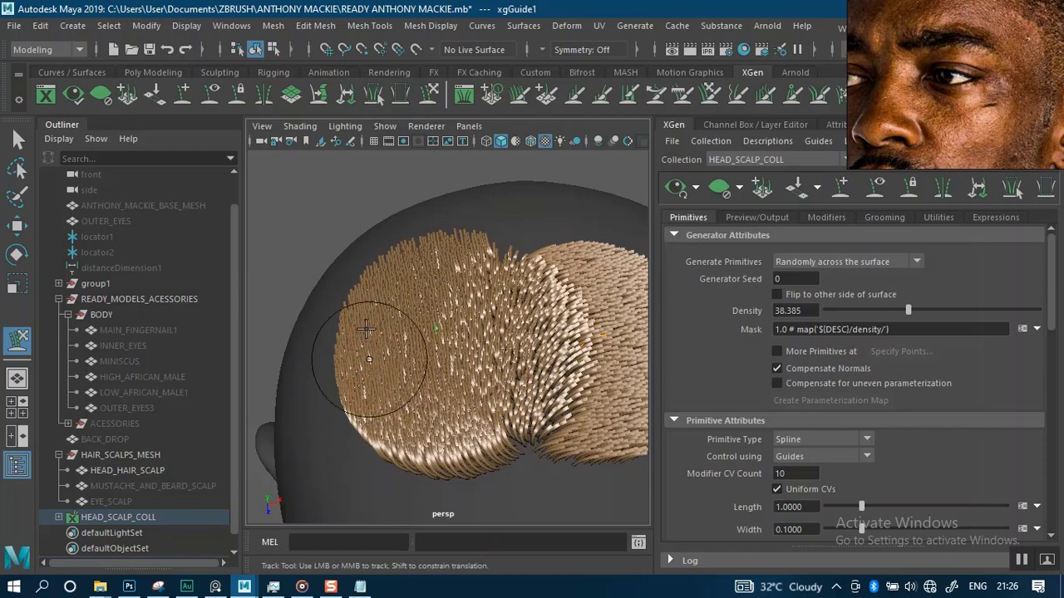
alt+middle_drag(555, 232, 487, 262)
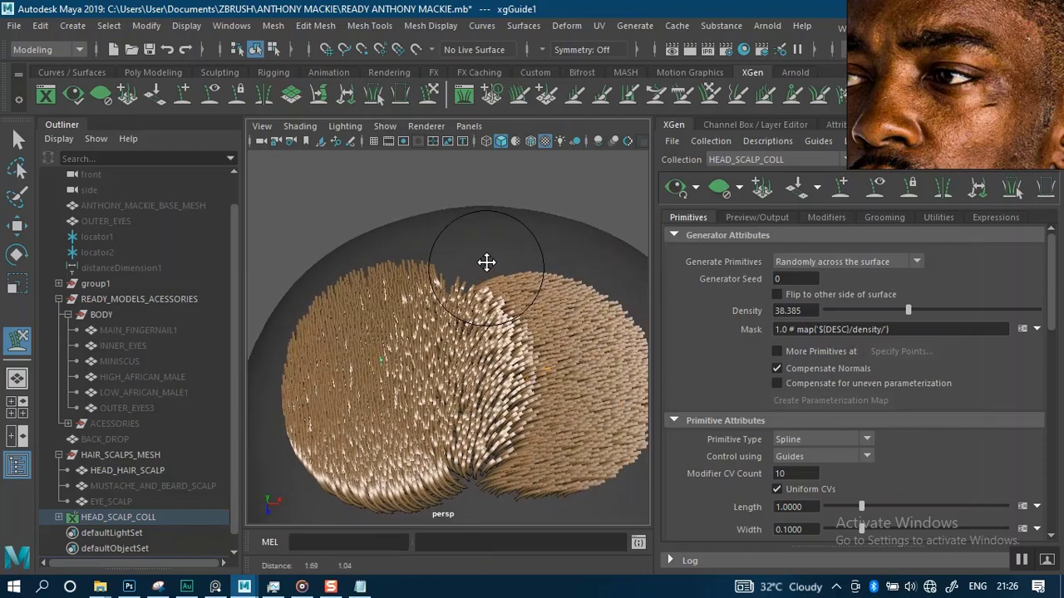
alt+right_drag(497, 211, 420, 401)
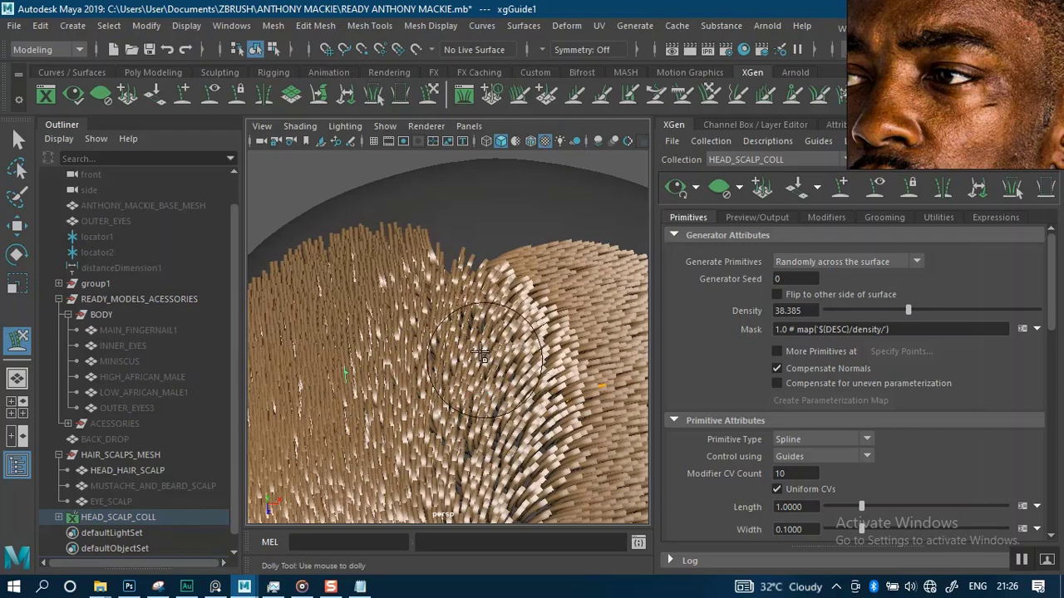
alt+right_drag(506, 332, 480, 226)
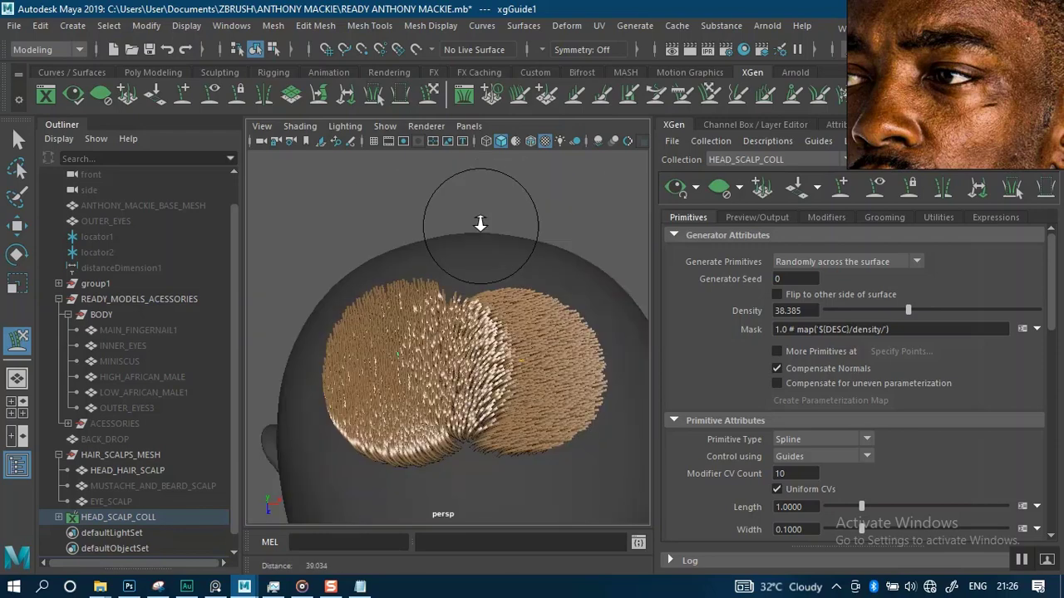
alt+drag(480, 225, 634, 233)
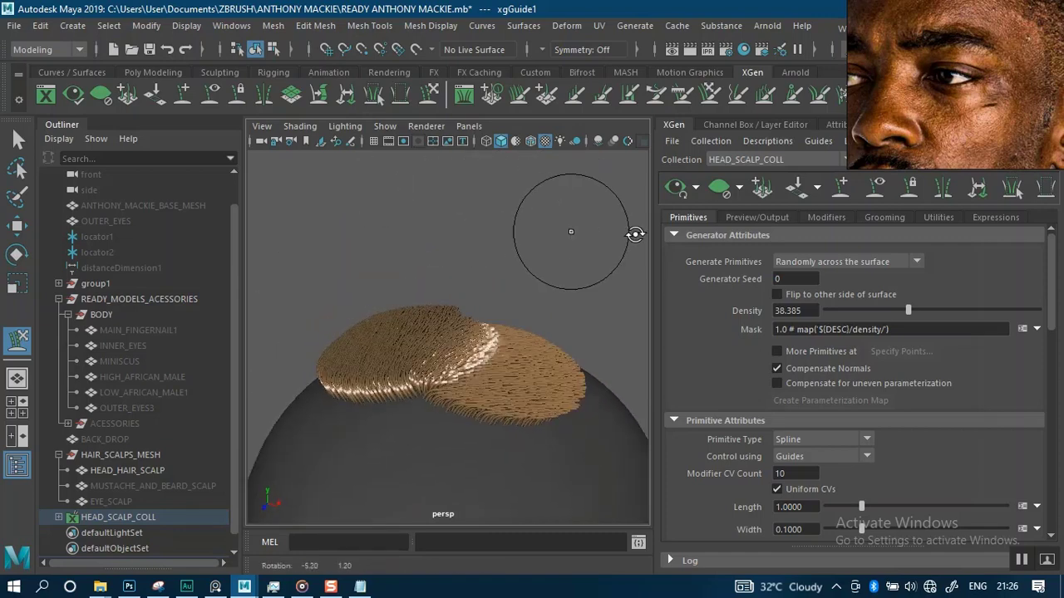
Lower the primitive Density to about 5.175
drag(858, 312, 847, 312)
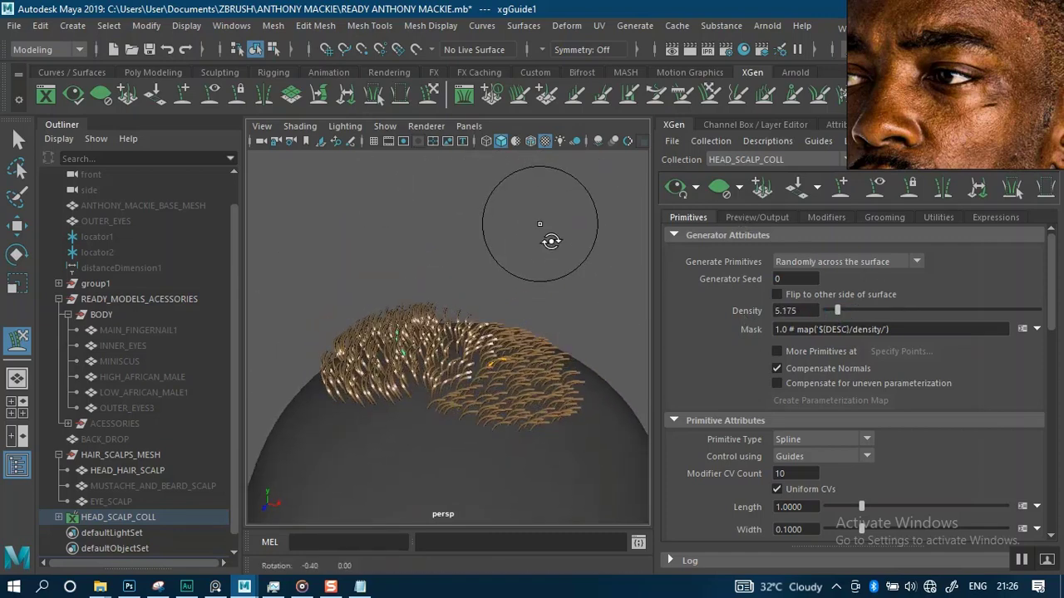
alt+drag(551, 238, 548, 207)
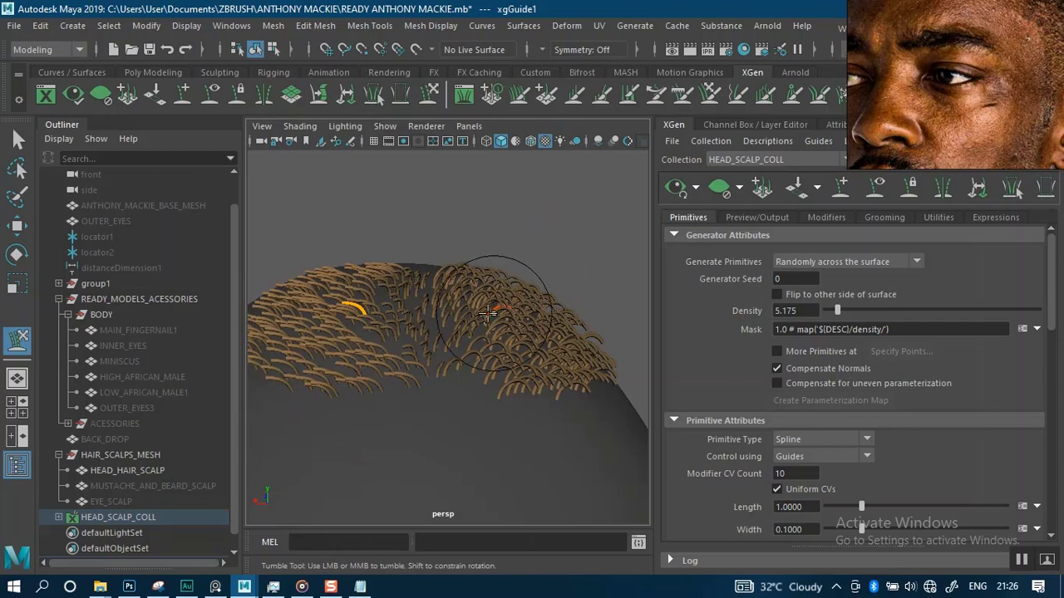
scroll(453, 264, down, 3)
alt+drag(511, 235, 587, 243)
scroll(504, 251, up, 3)
mouse_move(519, 254)
alt+mouse_down()
mouse_move(581, 275)
mouse_move(407, 280)
mouse_move(357, 194)
mouse_move(413, 239)
mouse_move(365, 398)
mouse_move(510, 238)
alt+mouse_up()
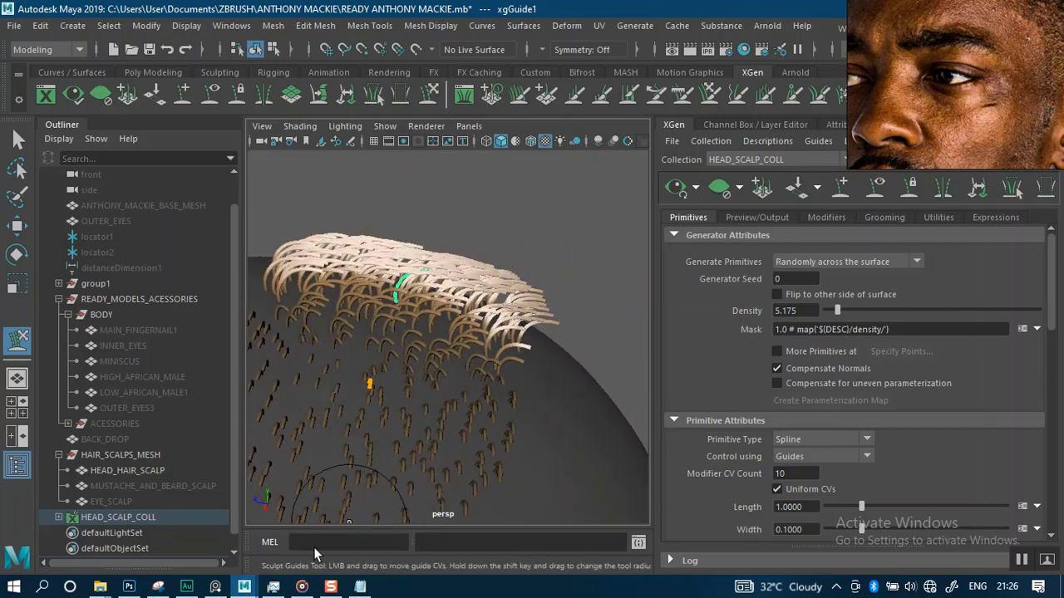
Bring up the wecht.txt settings notes and highlight the Width value
click(360, 587)
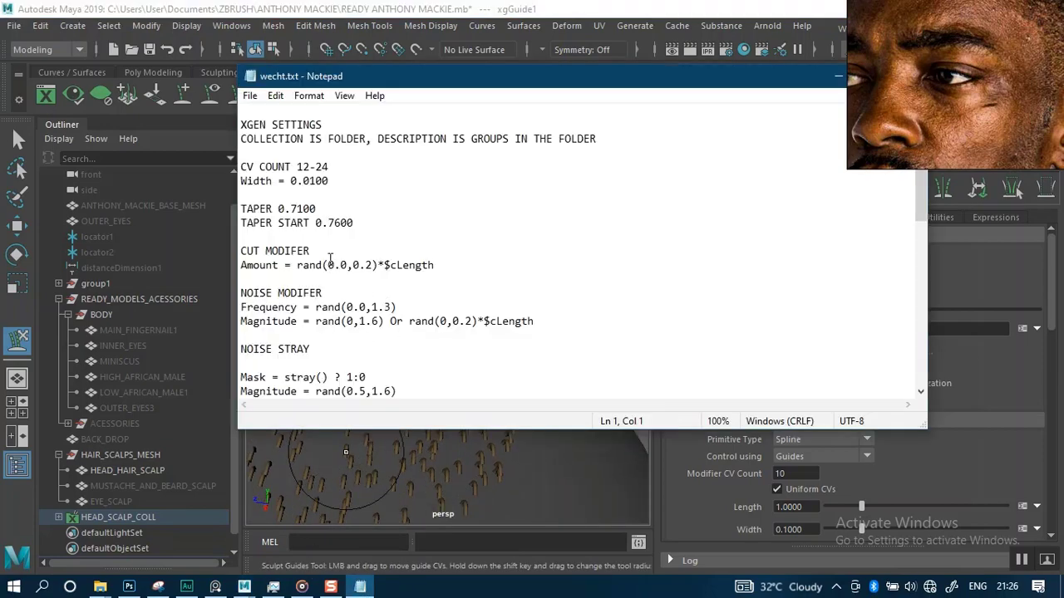
drag(439, 87, 308, 131)
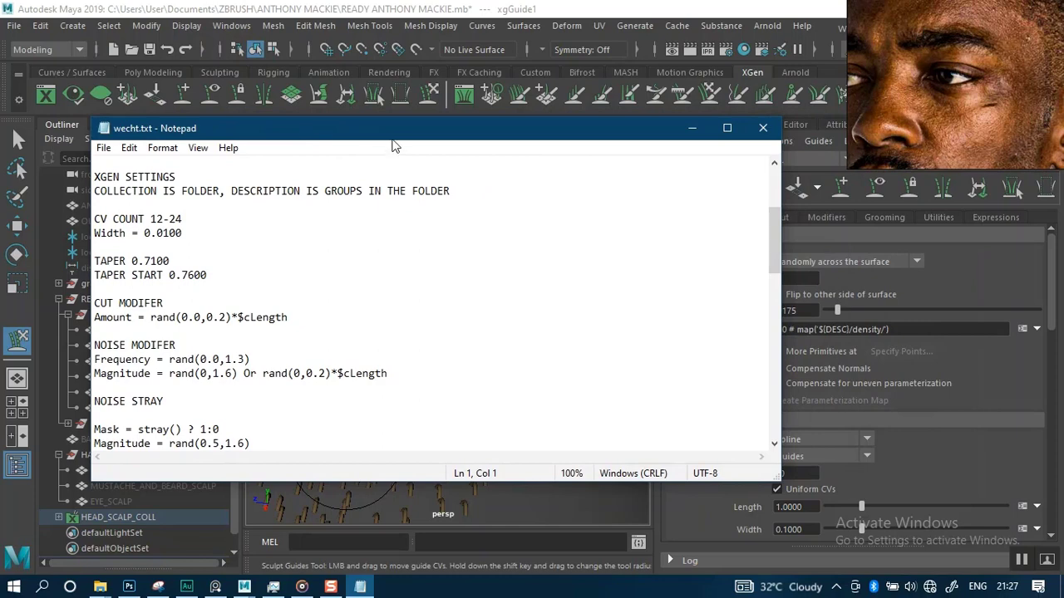
drag(394, 132, 381, 129)
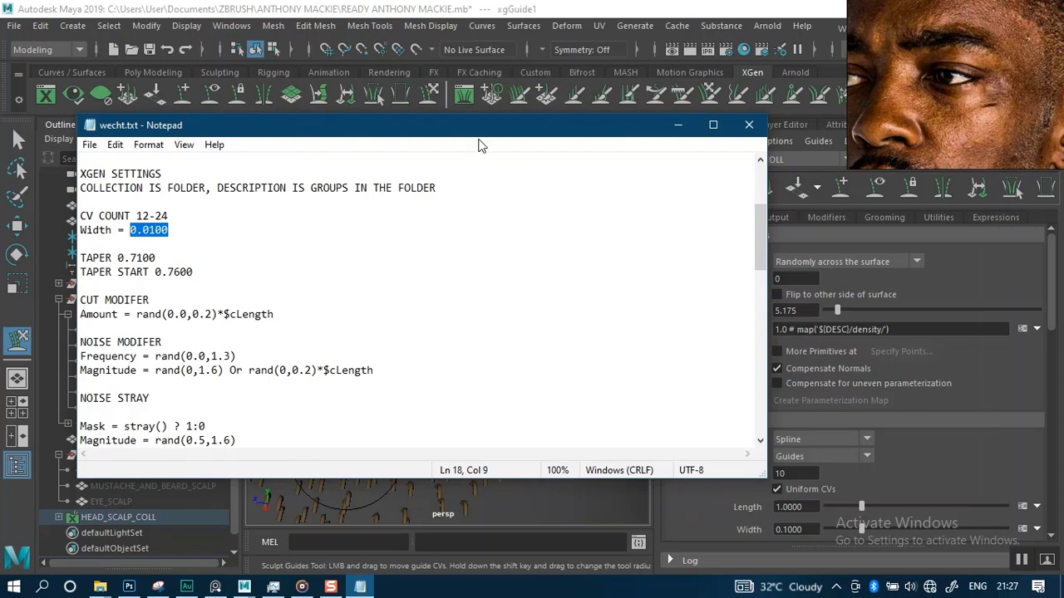
drag(479, 127, 396, 129)
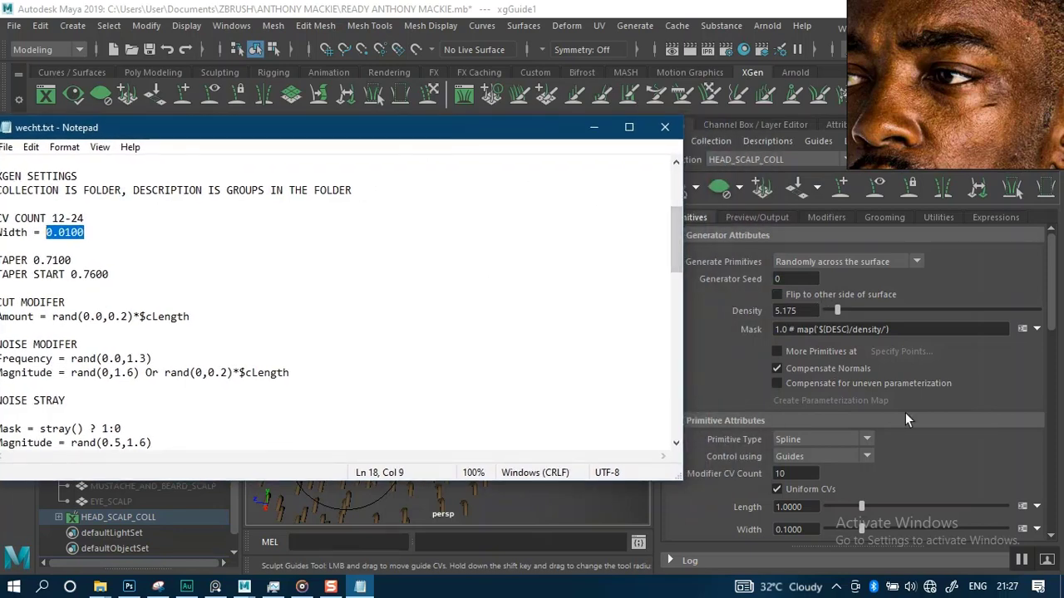
Set the primitive Width to 0.01
drag(1052, 313, 1048, 377)
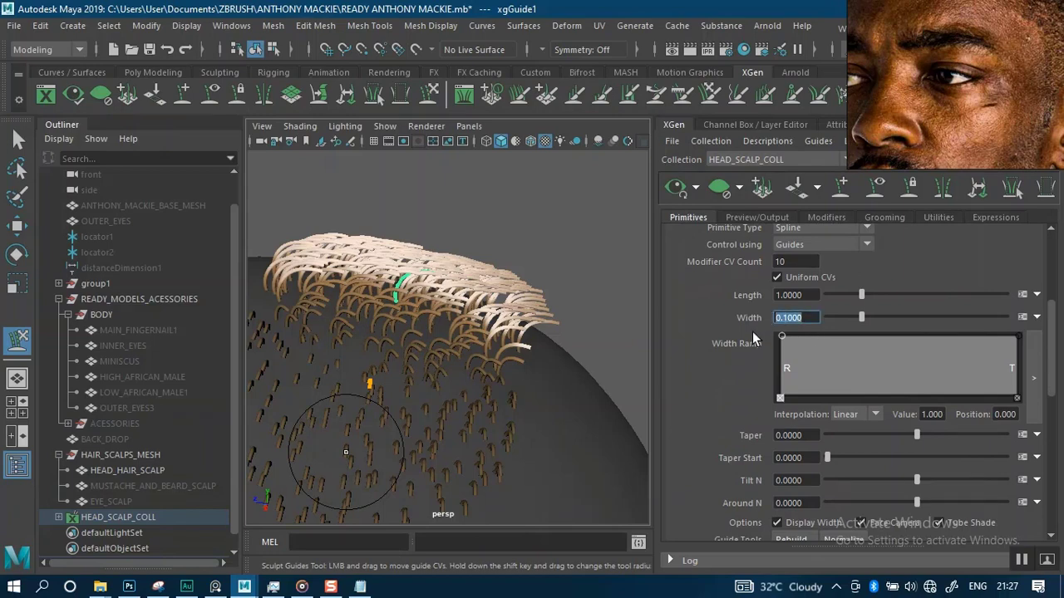
text(0)
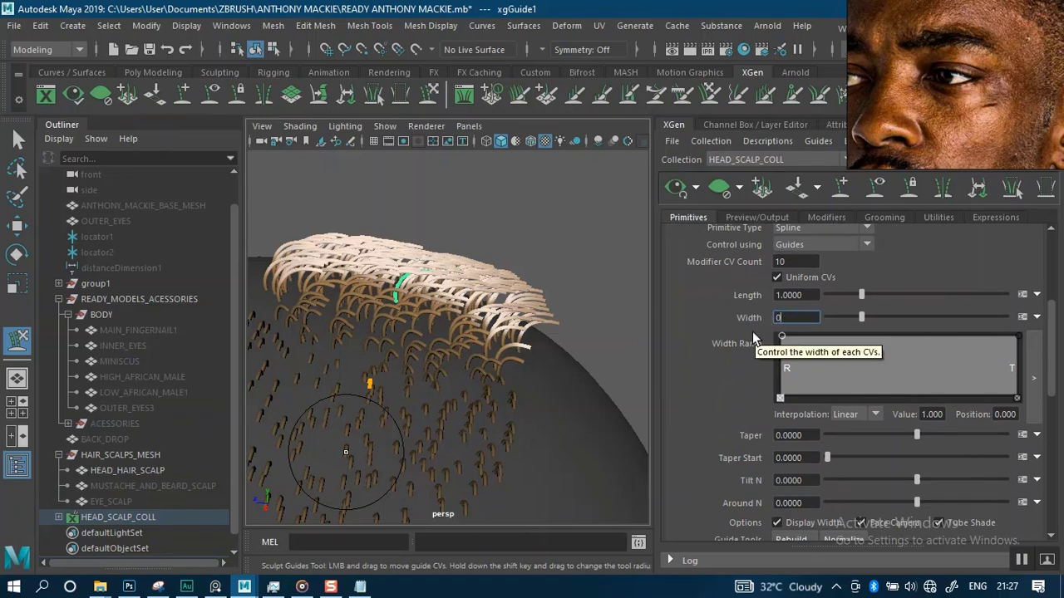
text(.01)
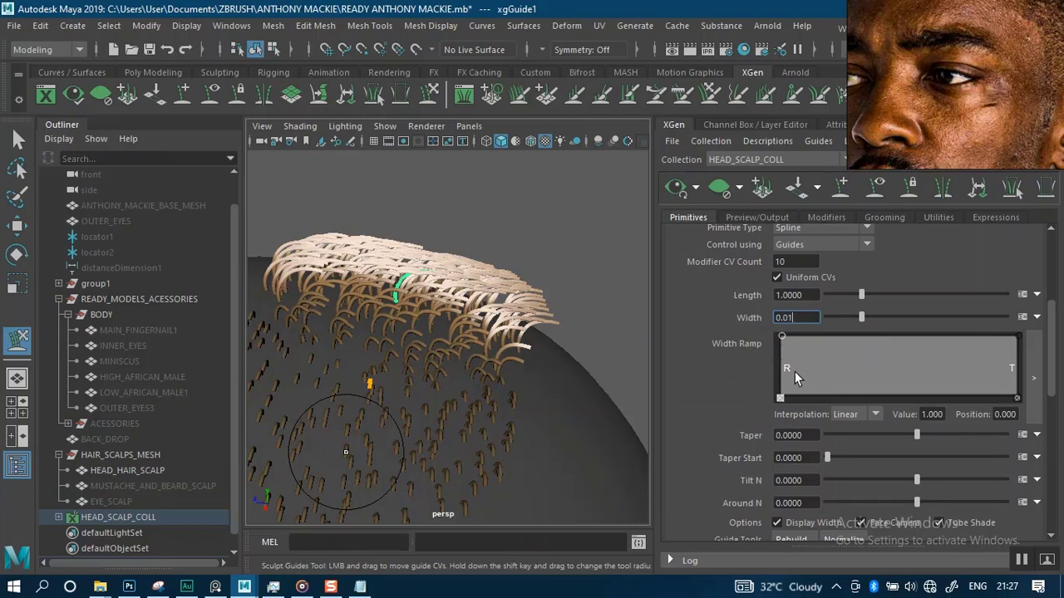
key(Return)
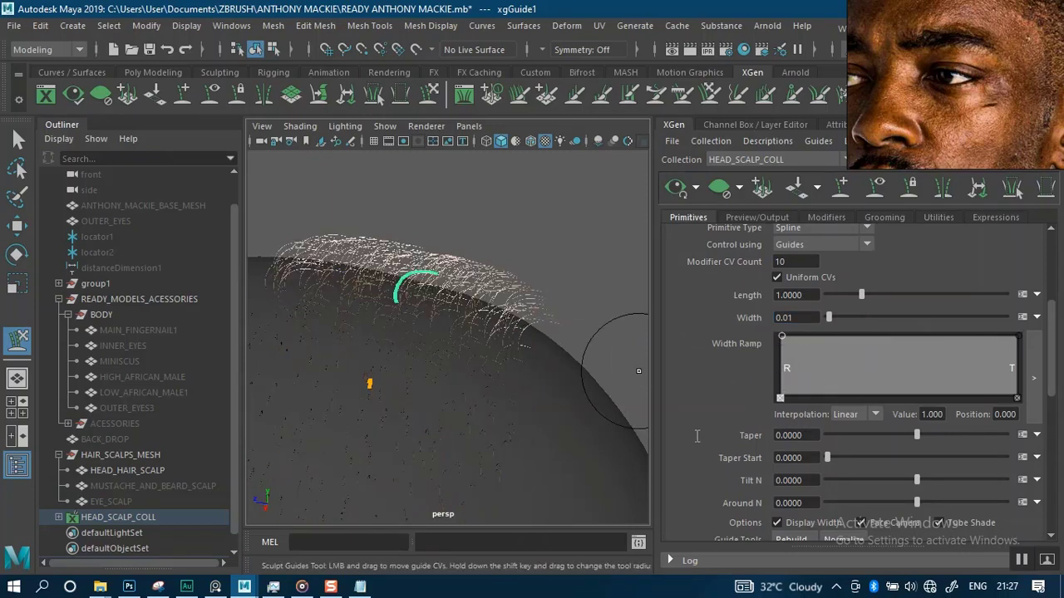
Copy the taper value from the settings notes and set the primitive Taper to 0.71
click(360, 586)
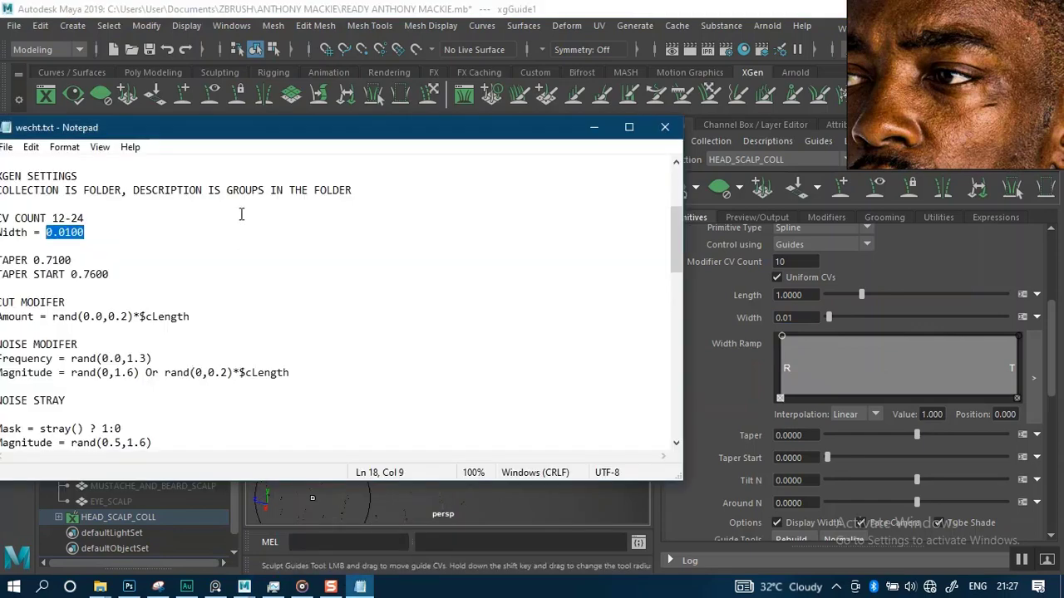
drag(246, 143, 313, 130)
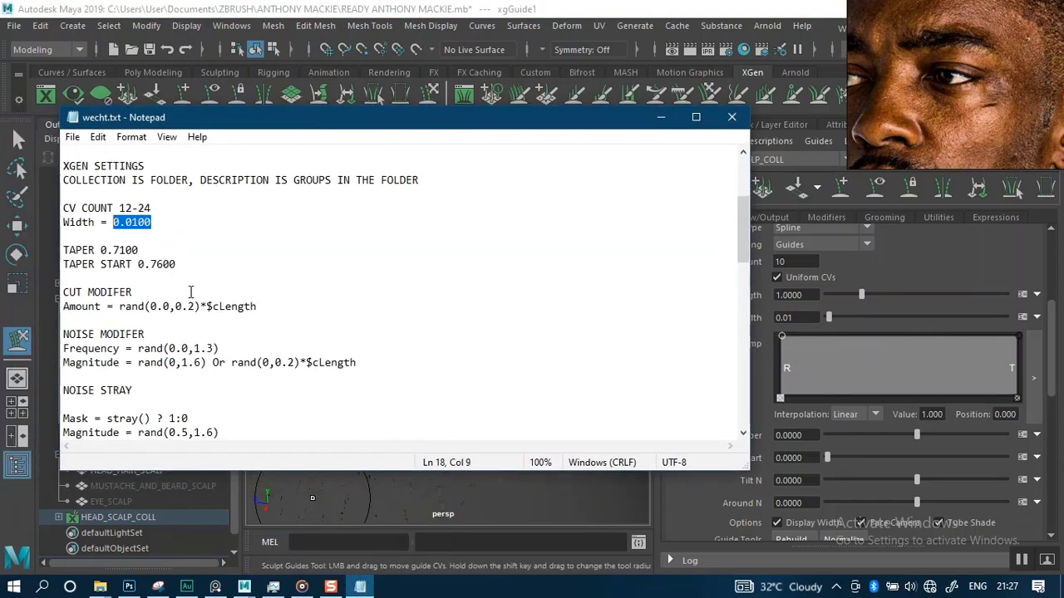
drag(155, 246, 127, 250)
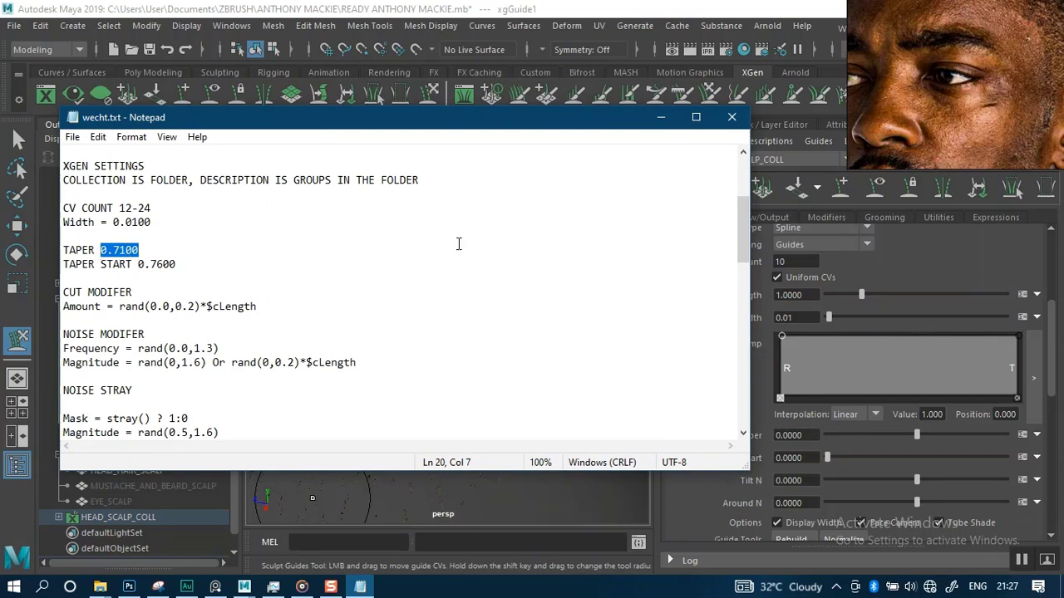
click(760, 439)
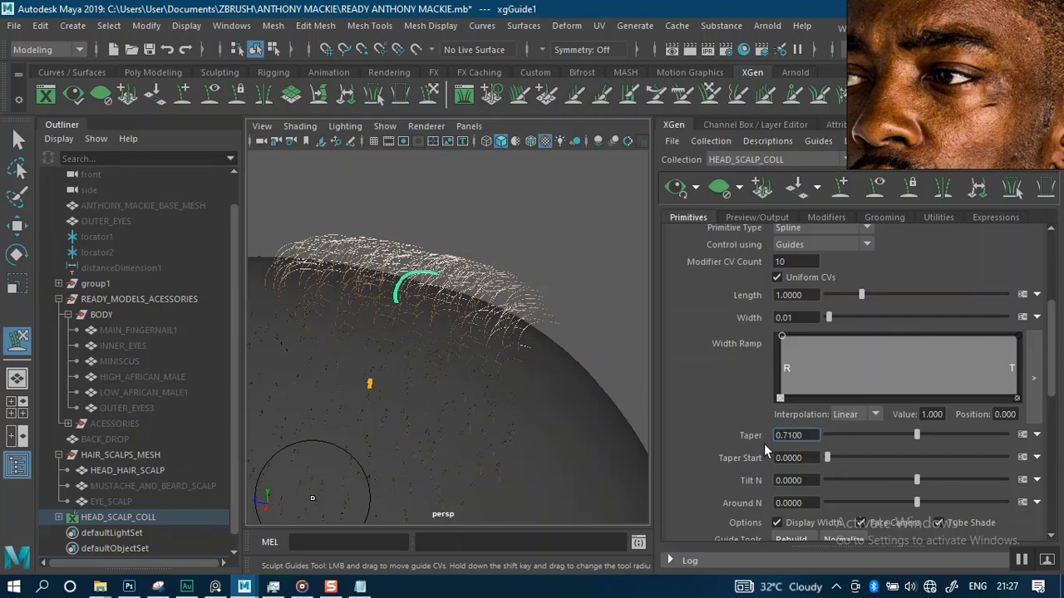
key(Return)
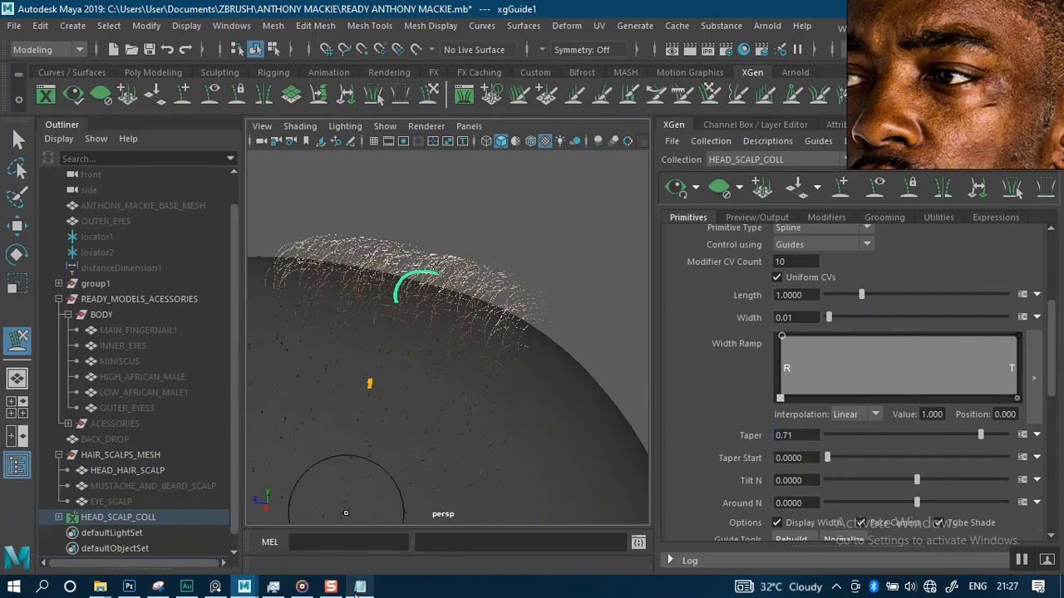
Bring up the settings notes again to read the next value
click(333, 529)
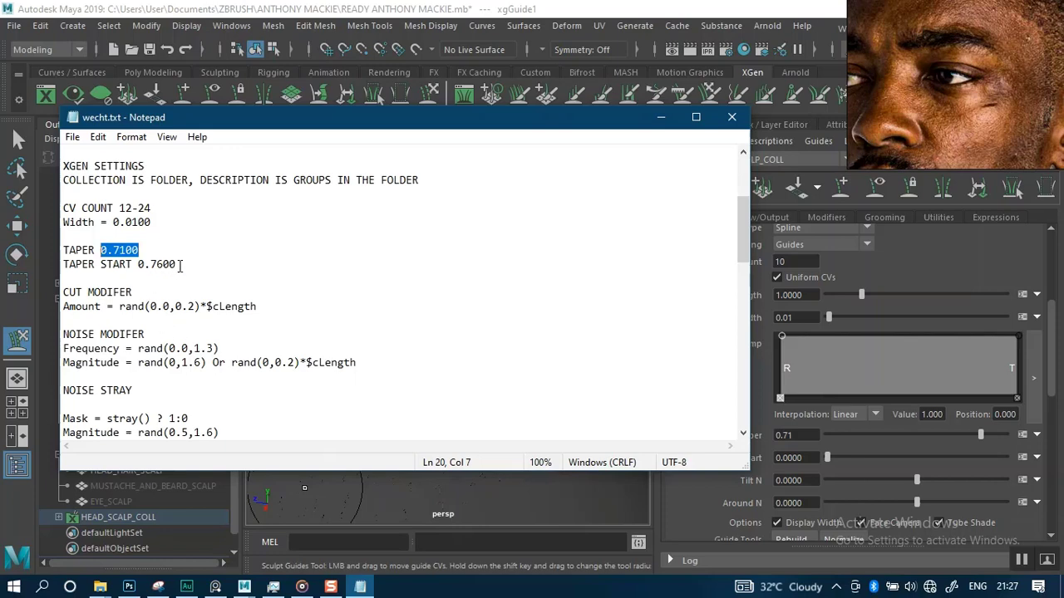
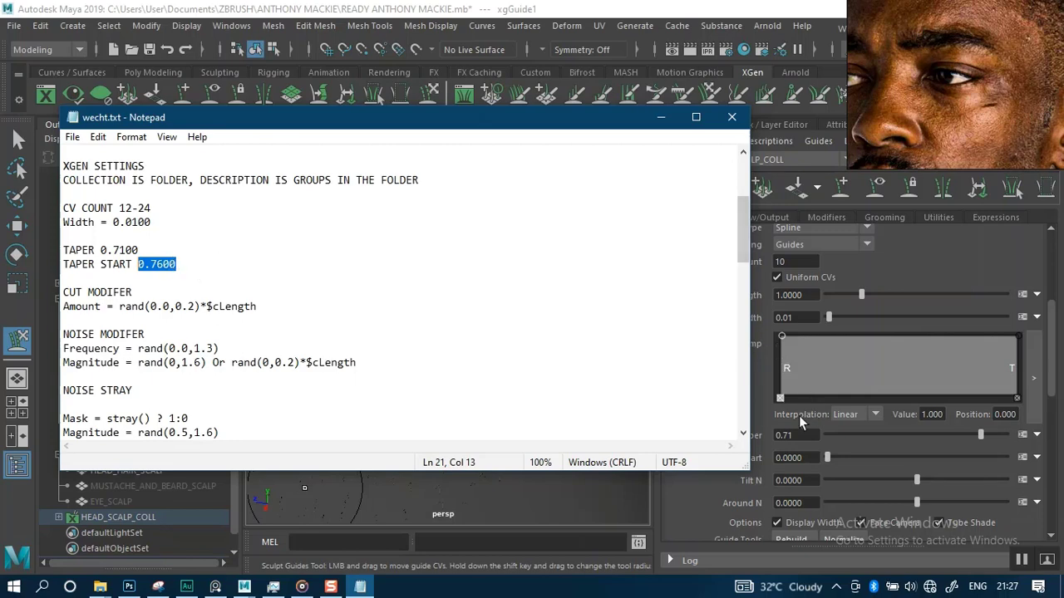
Set the primitive Taper Start to 0.76
click(799, 458)
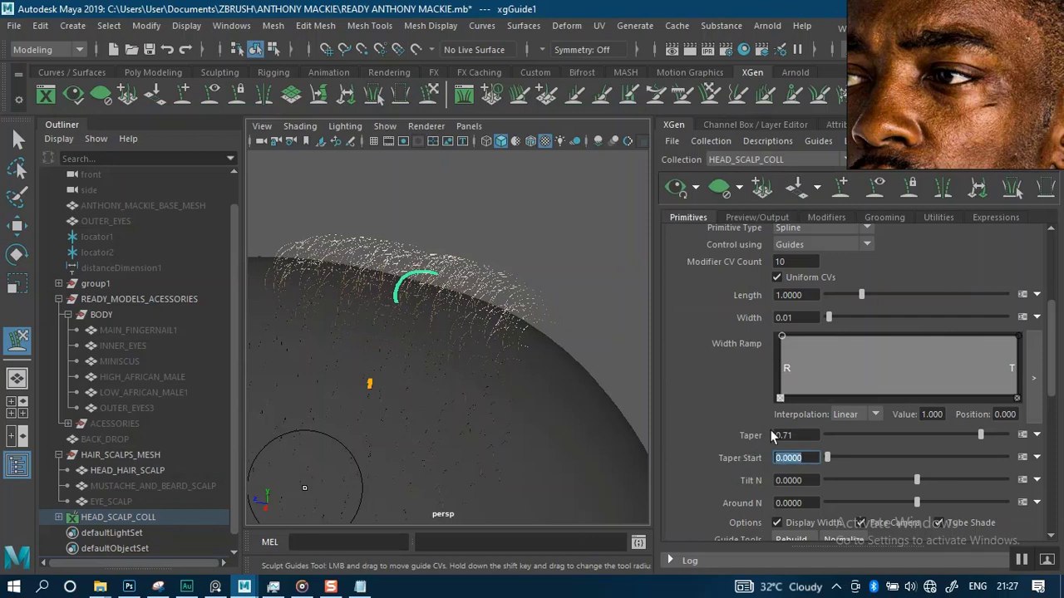
text(0.7600)
key(Return)
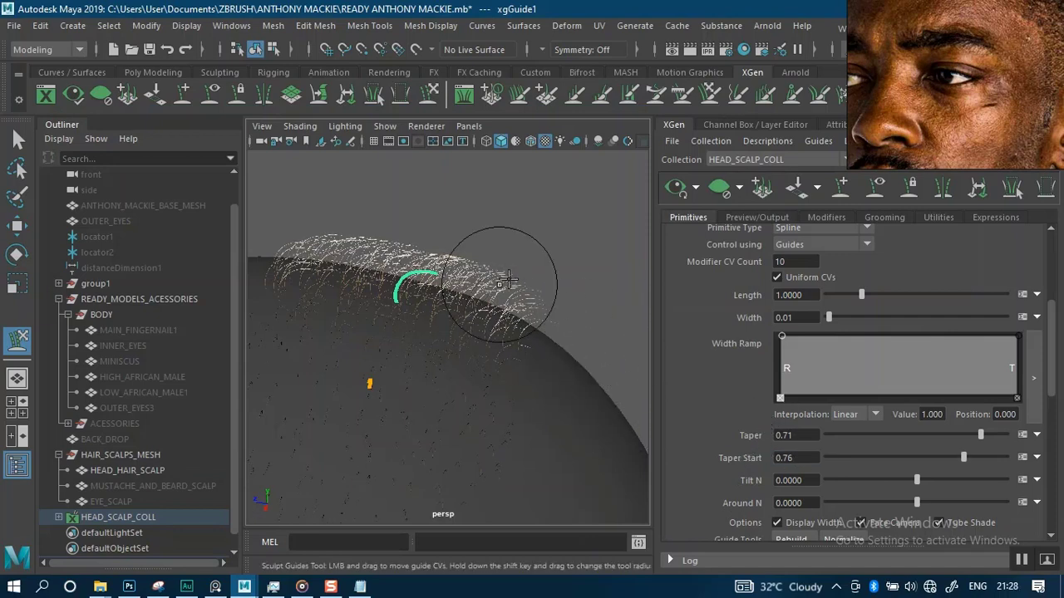
Zoom in on the previewed hair strands and collapse the Outliner to enlarge the viewport
scroll(515, 365, up, 5)
alt+middle_drag(512, 353, 463, 297)
scroll(541, 368, up, 5)
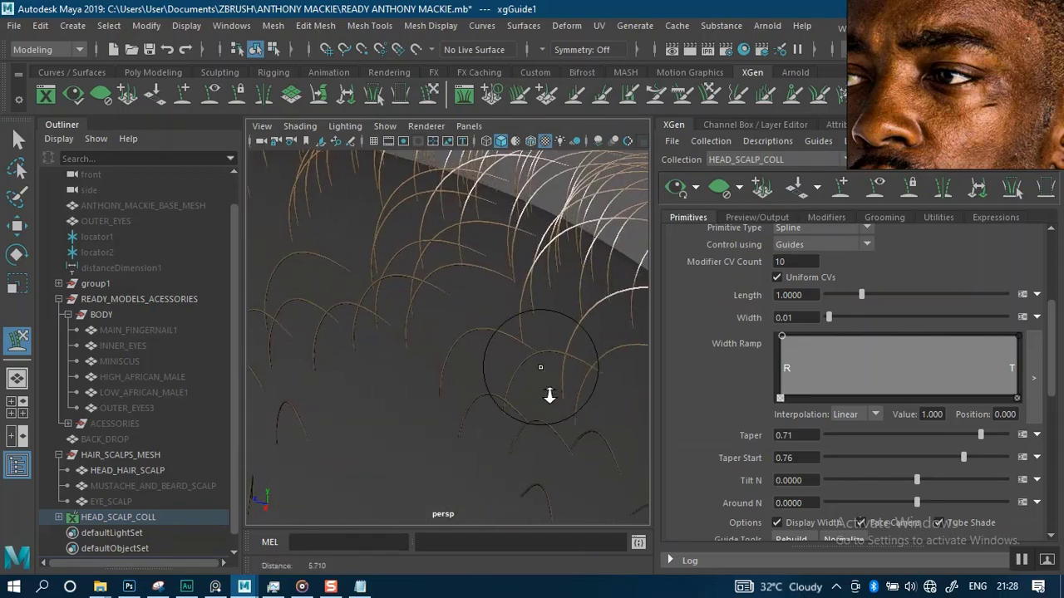
alt+middle_drag(457, 362, 511, 366)
alt+drag(522, 369, 513, 317)
alt+middle_drag(513, 316, 511, 308)
alt+right_drag(511, 320, 535, 358)
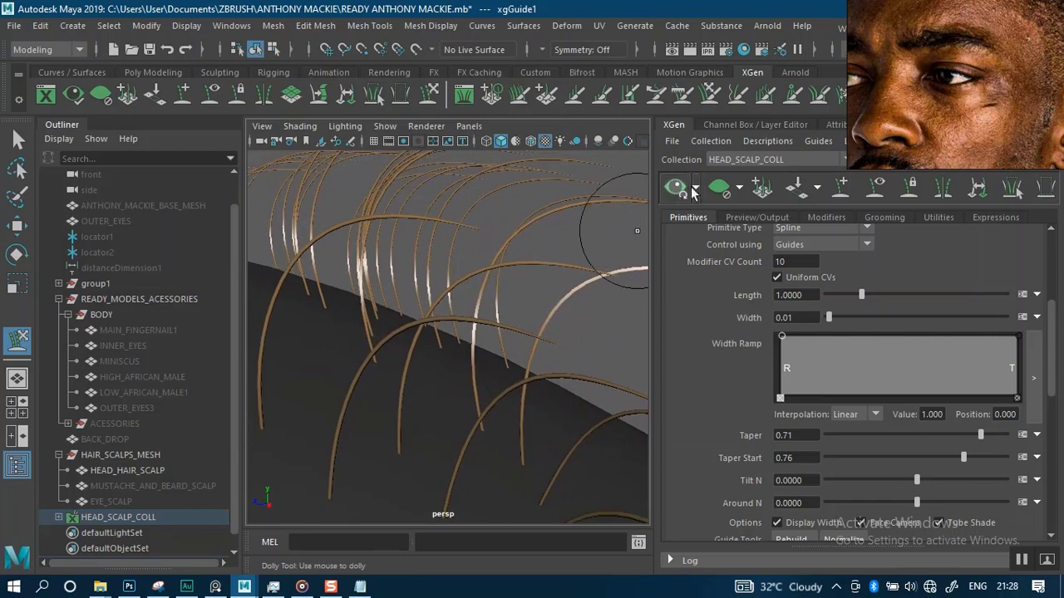
click(64, 125)
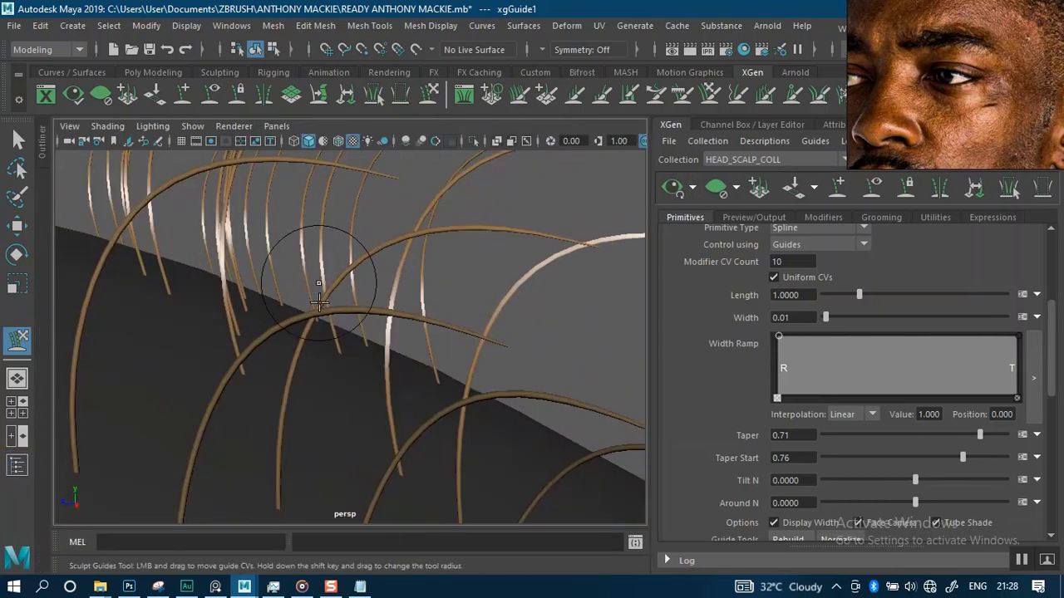
Orbit and zoom around the scalp to inspect the tapered hair preview near the first guide
scroll(367, 280, down, 2)
mouse_move(388, 316)
alt+mouse_down()
mouse_move(297, 326)
mouse_move(391, 307)
alt+mouse_up()
alt+middle_drag(391, 307, 341, 263)
alt+drag(341, 263, 546, 204)
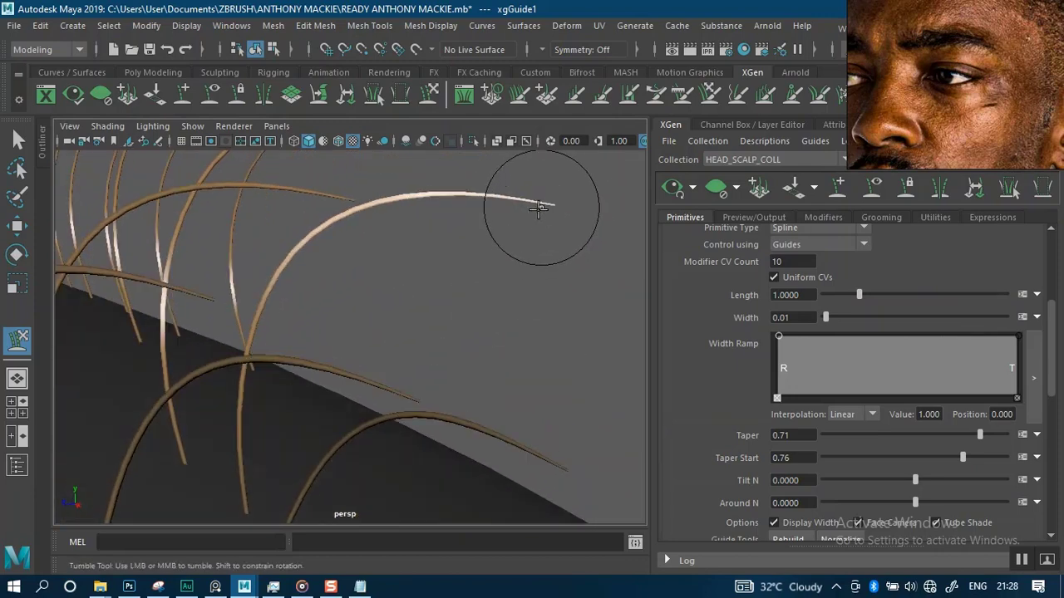
alt+drag(461, 275, 464, 280)
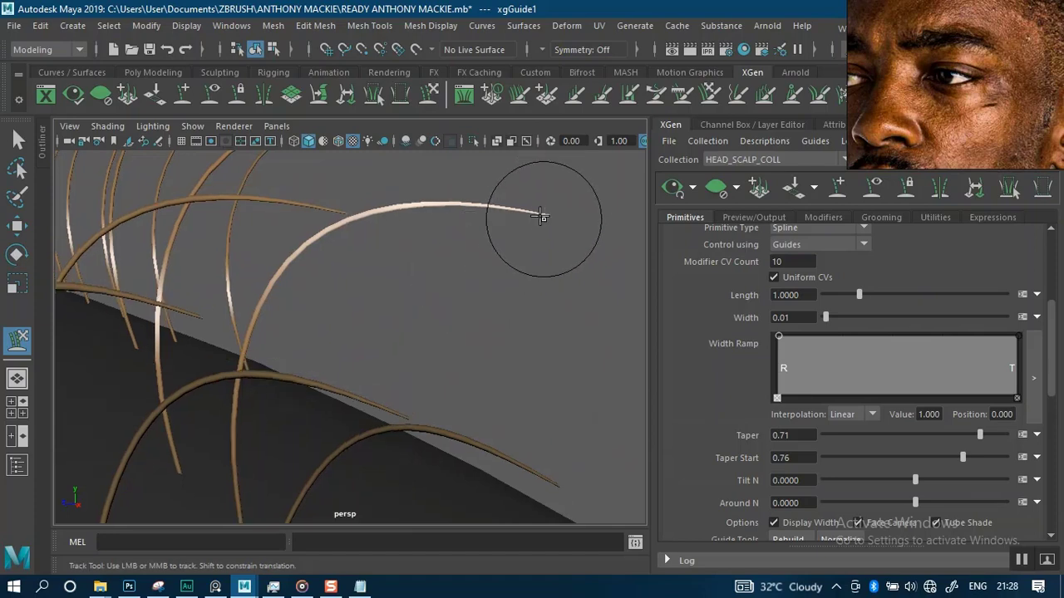
mouse_move(503, 249)
alt+mouse_down()
mouse_move(504, 237)
mouse_move(467, 260)
alt+mouse_up()
alt+middle_drag(467, 260, 377, 340)
mouse_move(377, 341)
alt+mouse_down()
mouse_move(309, 391)
mouse_move(297, 435)
alt+mouse_up()
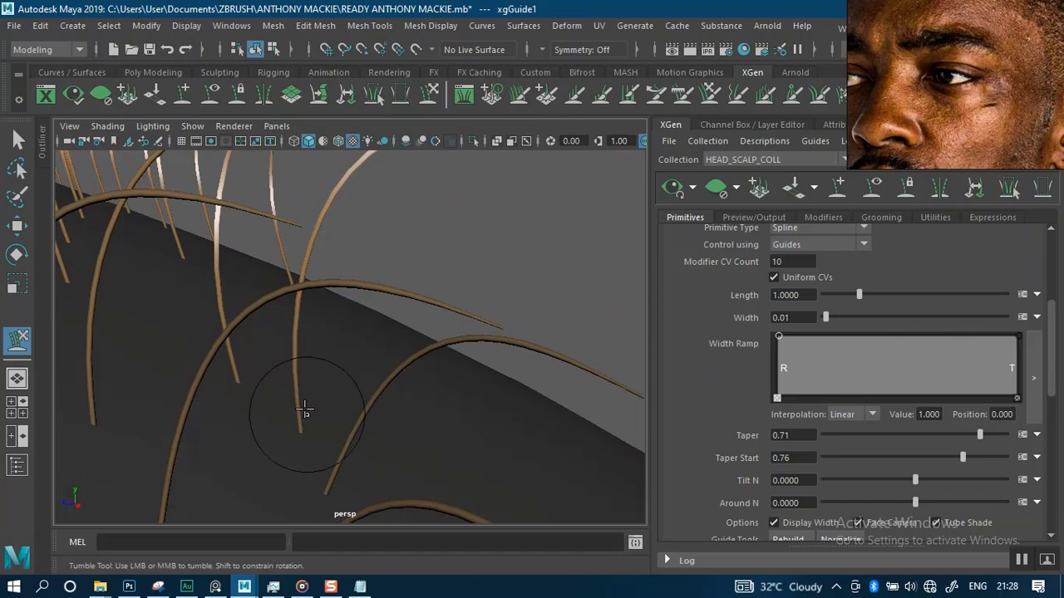
alt+middle_drag(305, 409, 306, 377)
alt+drag(293, 413, 489, 279)
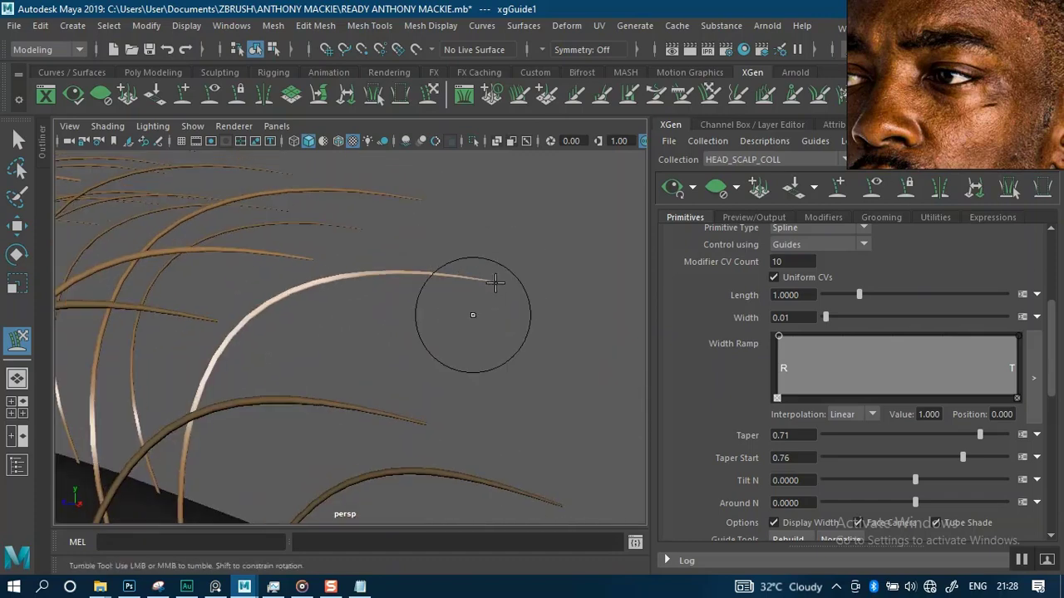
mouse_move(463, 294)
alt+middle_down()
mouse_move(471, 238)
mouse_move(458, 191)
alt+middle_up()
alt+drag(456, 190, 375, 354)
alt+middle_drag(354, 343, 287, 420)
alt+right_drag(394, 288, 386, 261)
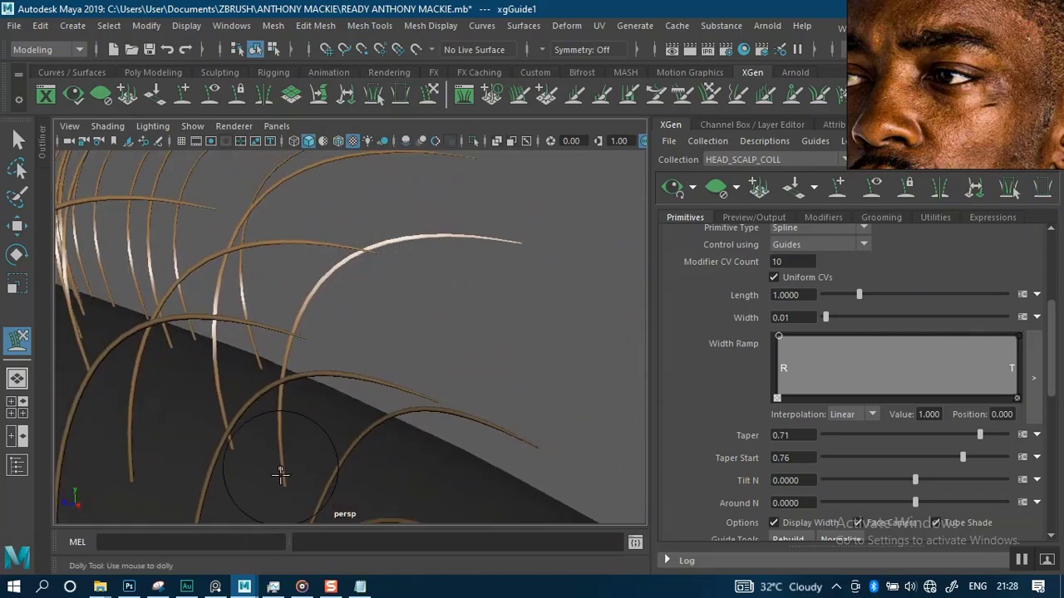
alt+right_drag(311, 394, 315, 258)
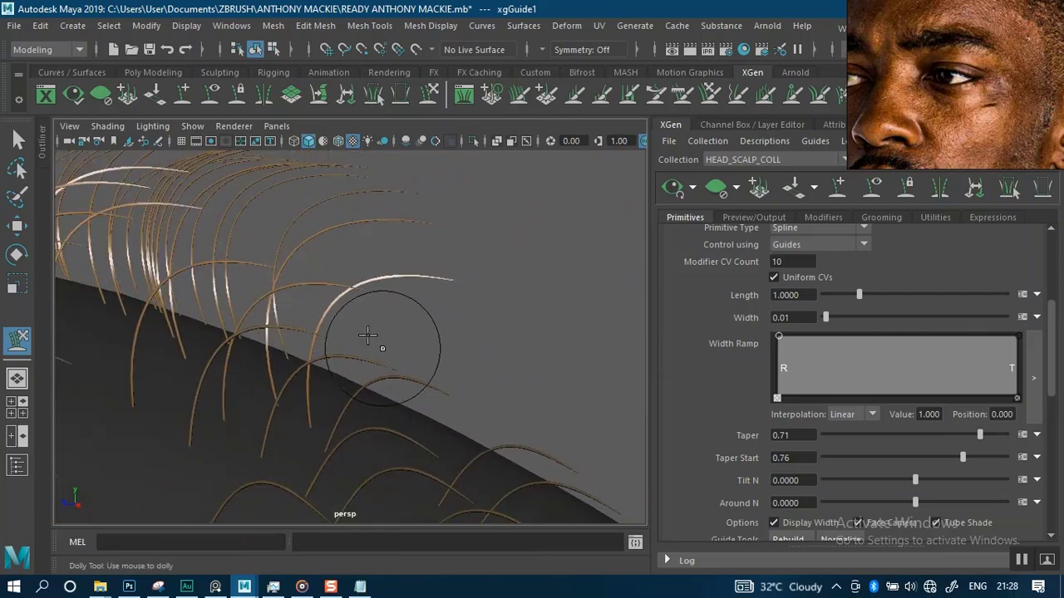
alt+right_drag(356, 320, 351, 244)
alt+right_drag(356, 316, 363, 254)
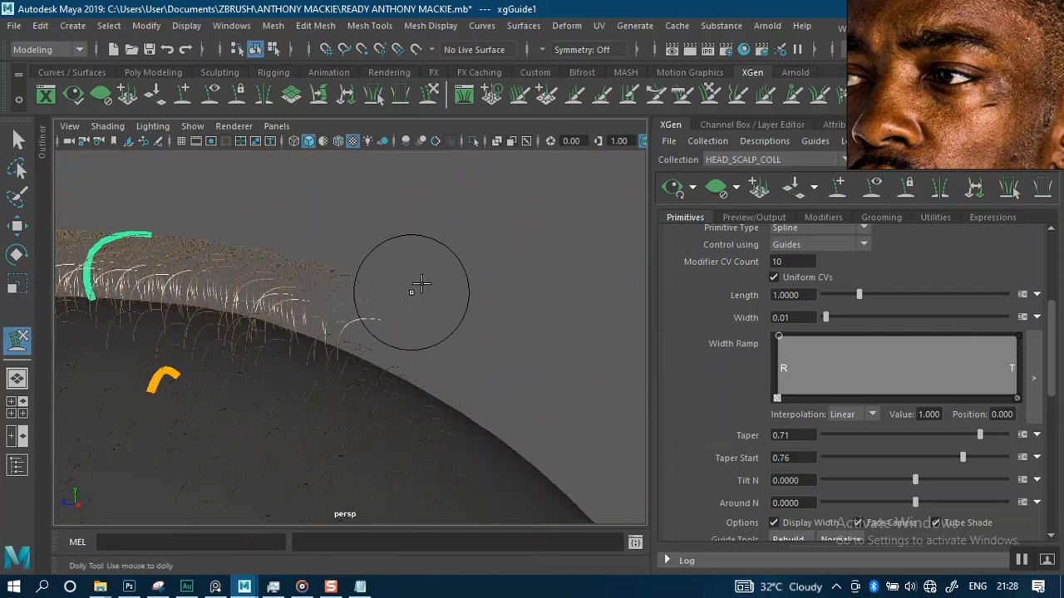
alt+drag(481, 285, 436, 298)
alt+right_drag(437, 298, 426, 241)
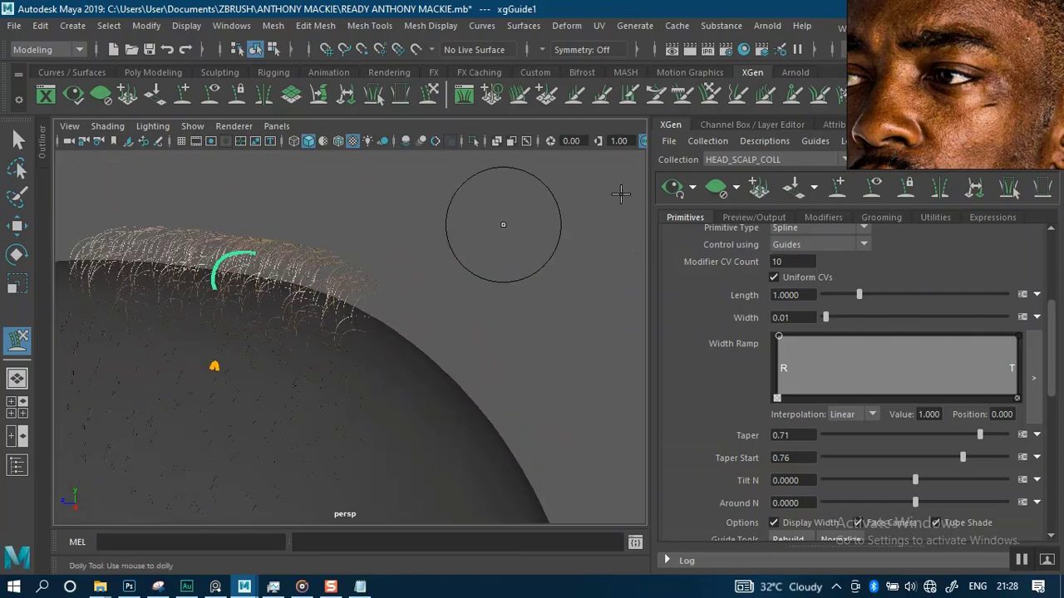
alt+drag(432, 302, 296, 218)
alt+right_drag(297, 219, 382, 303)
alt+middle_drag(382, 303, 349, 357)
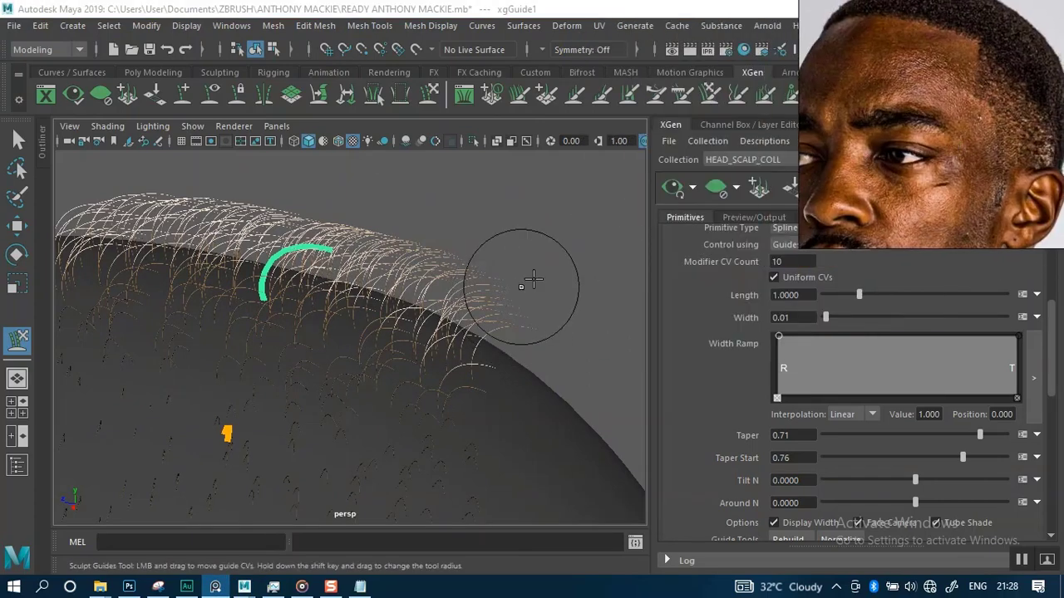
Inspect the hair preview around the second guide from several angles
alt+drag(523, 274, 494, 264)
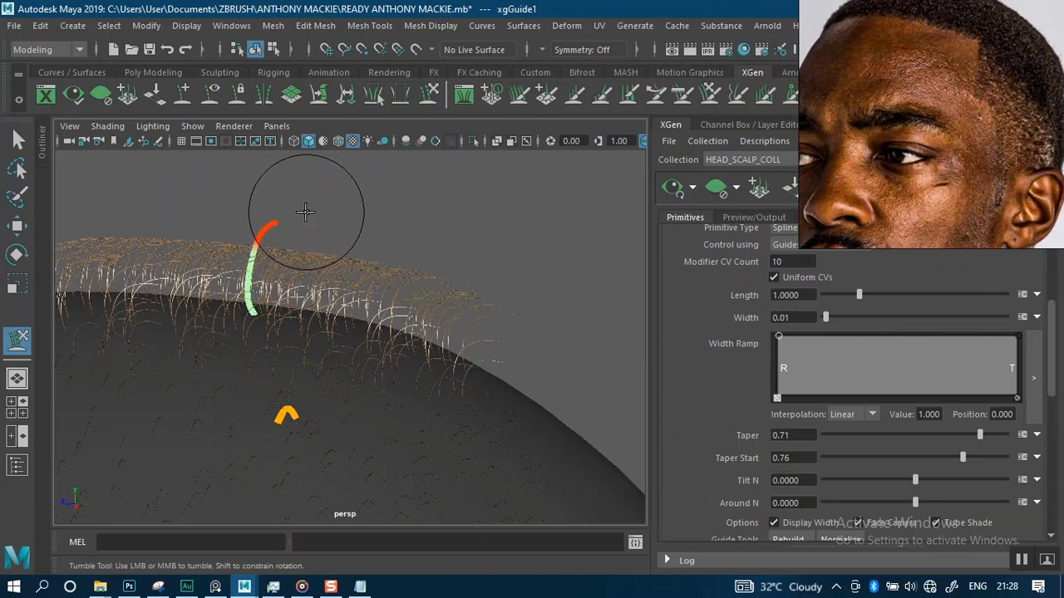
alt+drag(420, 266, 430, 285)
alt+right_drag(408, 258, 409, 288)
alt+right_drag(343, 358, 351, 402)
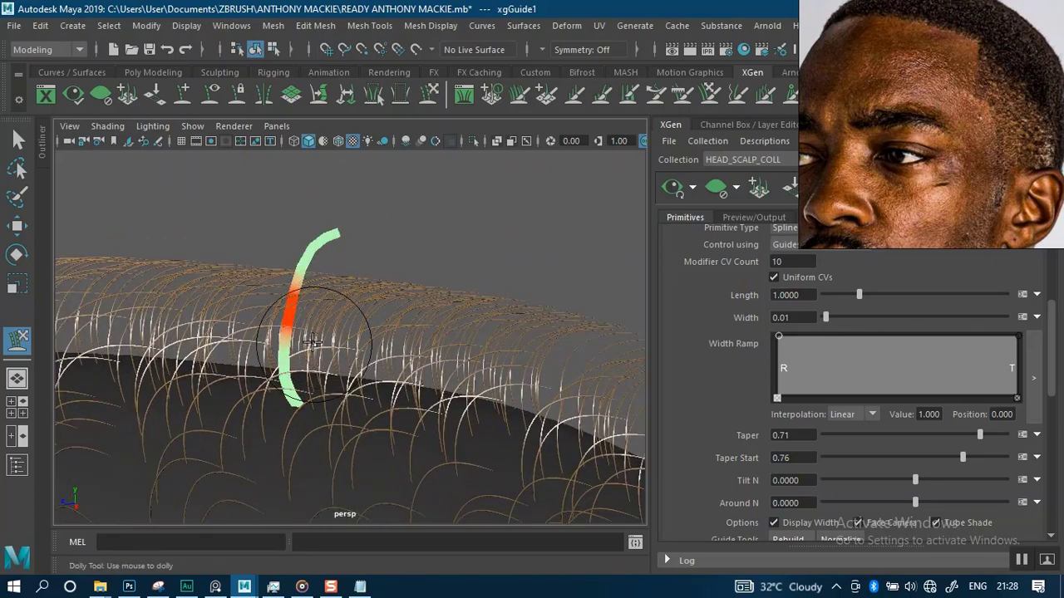
alt+right_drag(311, 340, 286, 353)
mouse_move(399, 294)
alt+right_down()
mouse_move(332, 380)
mouse_move(283, 380)
alt+right_up()
drag(271, 372, 312, 363)
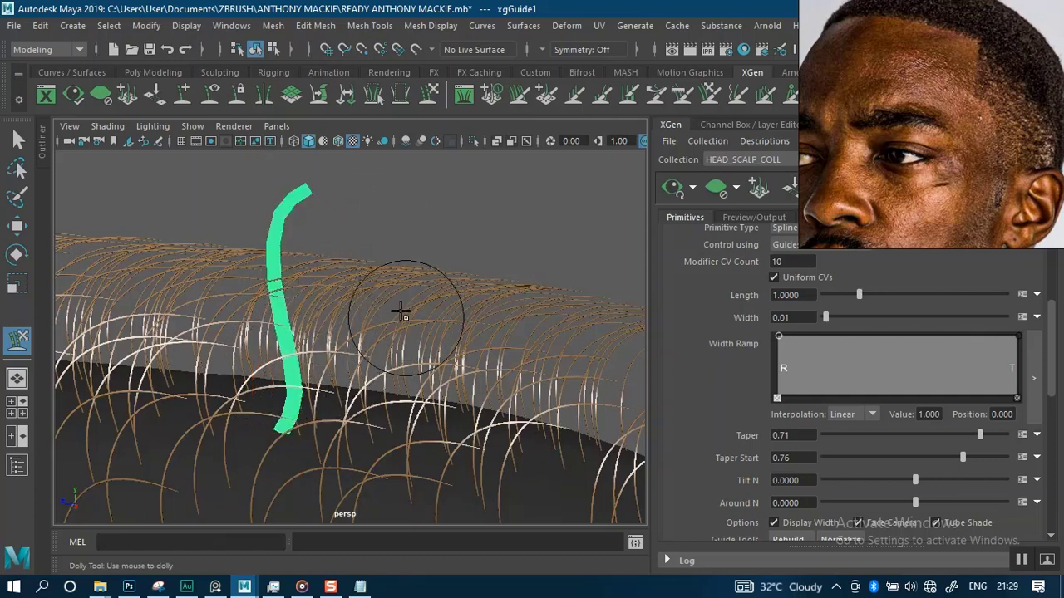
alt+right_drag(404, 306, 336, 182)
mouse_move(400, 354)
alt+mouse_down()
mouse_move(357, 308)
mouse_move(471, 304)
mouse_move(420, 278)
mouse_move(357, 276)
mouse_move(339, 309)
mouse_move(307, 294)
alt+mouse_up()
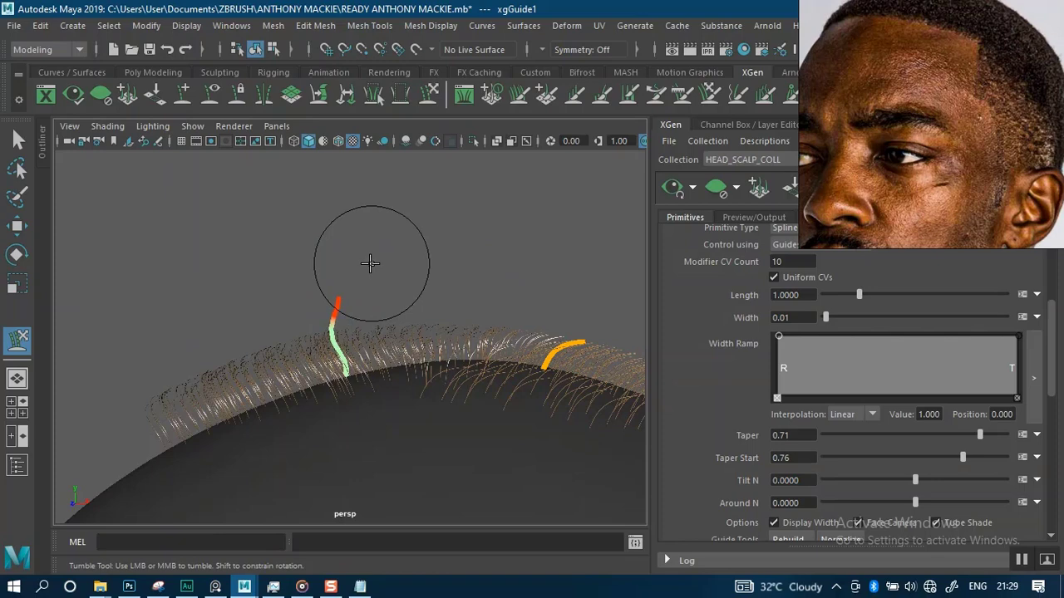
alt+middle_drag(458, 290, 394, 285)
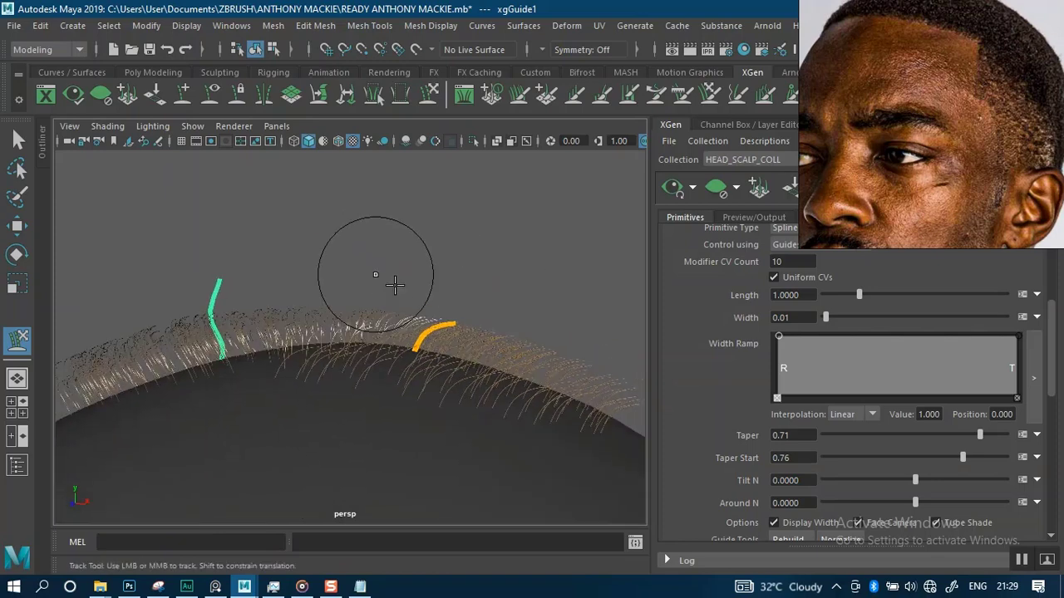
alt+drag(395, 285, 429, 263)
alt+middle_drag(430, 288, 424, 260)
alt+right_drag(435, 271, 490, 401)
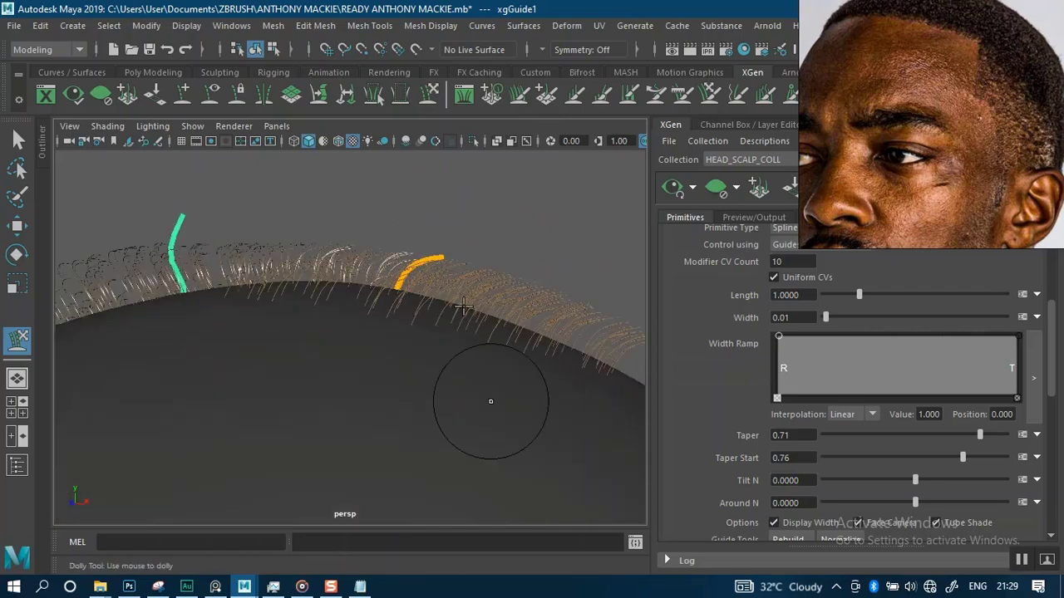
alt+middle_drag(443, 253, 417, 280)
alt+right_drag(425, 261, 450, 297)
alt+drag(455, 265, 439, 292)
alt+right_drag(438, 312, 392, 192)
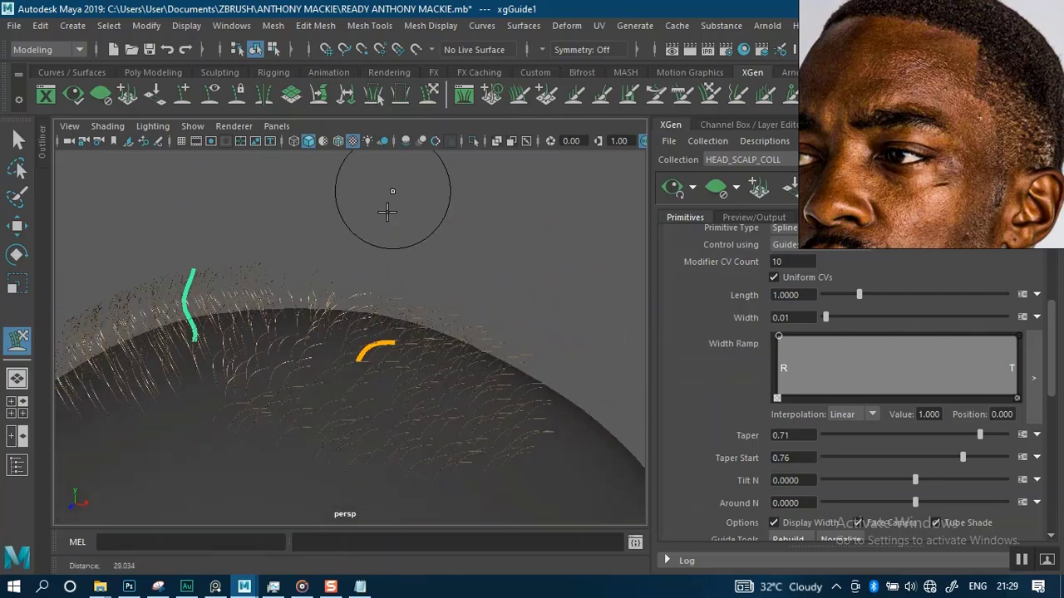
alt+drag(387, 212, 416, 287)
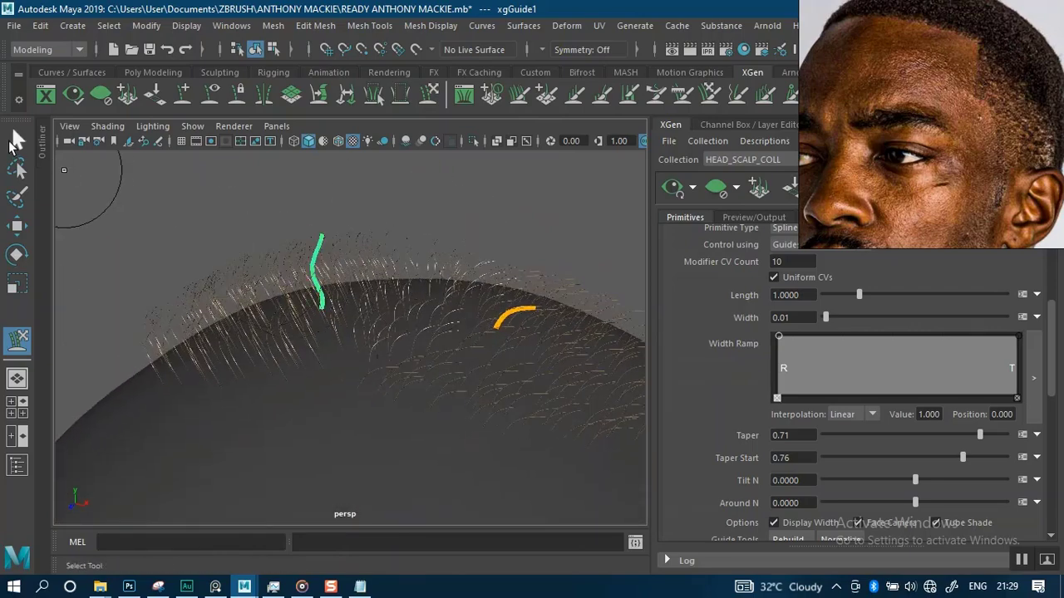
Select the second guide with the Select tool and refresh the hair preview
click(17, 141)
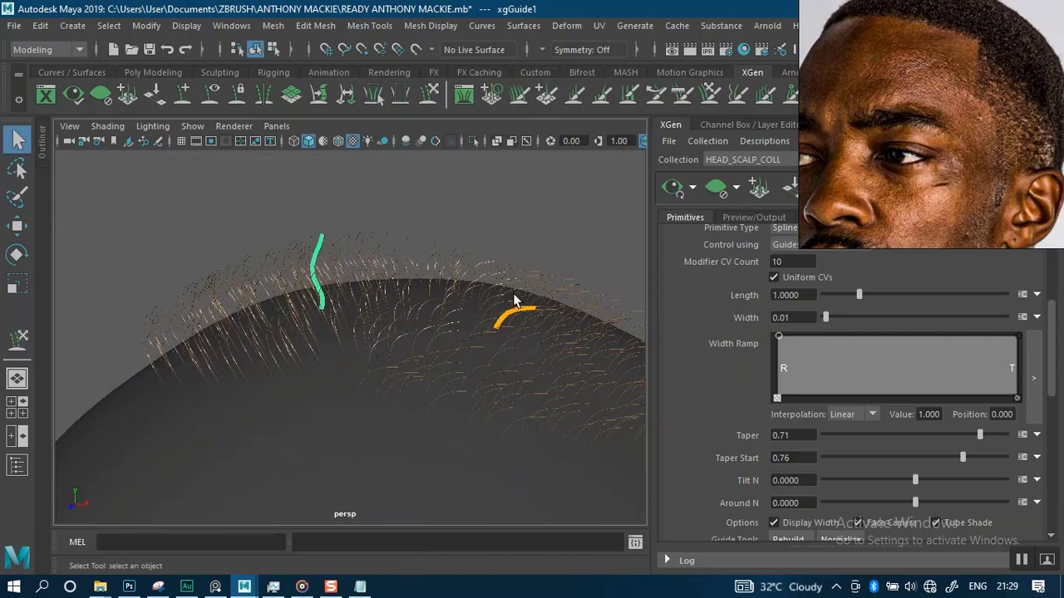
alt+right_drag(308, 246, 328, 256)
alt+middle_drag(324, 187, 332, 220)
alt+right_drag(332, 220, 383, 204)
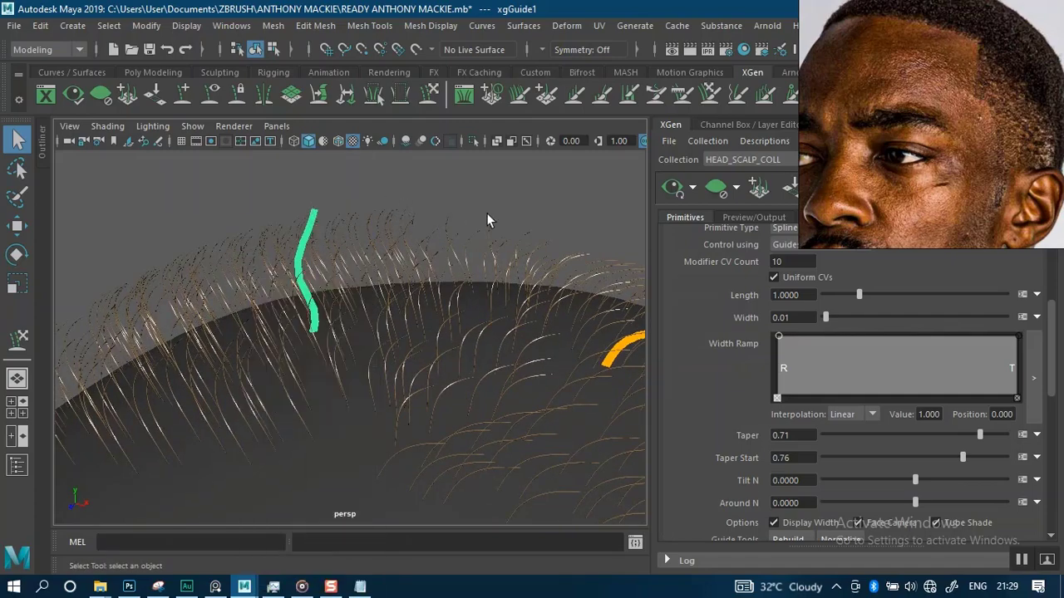
alt+drag(487, 212, 410, 226)
drag(408, 264, 416, 265)
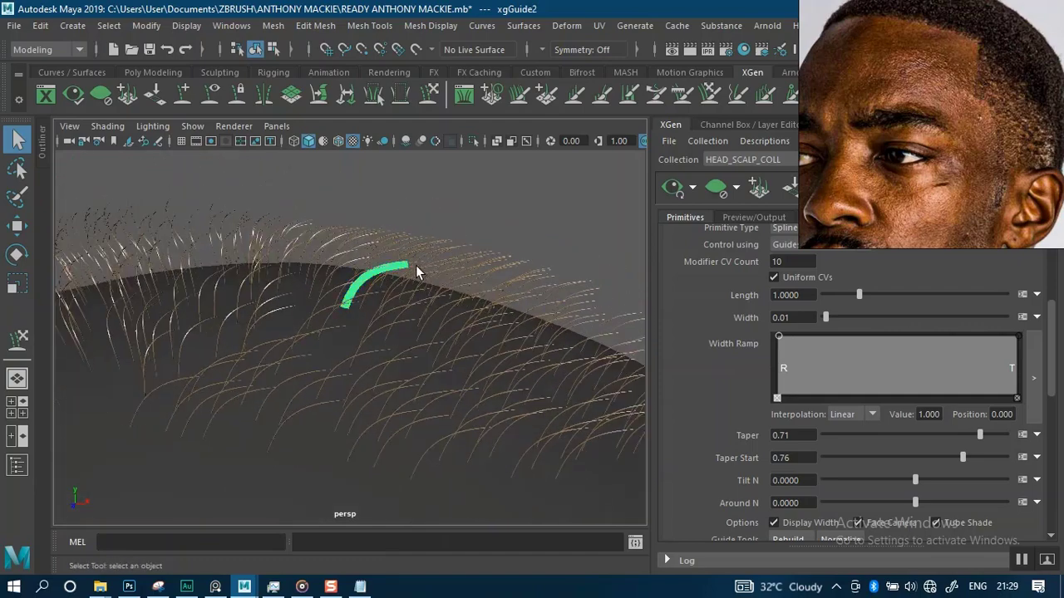
right_drag(382, 270, 384, 170)
alt+drag(385, 177, 420, 203)
alt+middle_drag(419, 203, 398, 257)
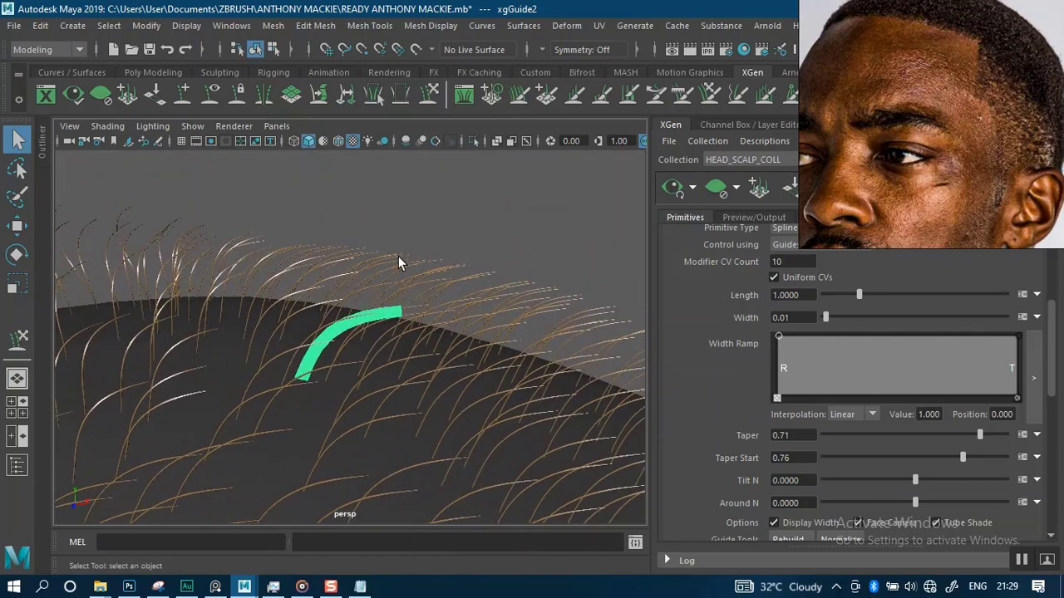
alt+right_drag(398, 258, 367, 201)
alt+right_drag(398, 341, 376, 249)
alt+drag(375, 250, 604, 242)
click(673, 188)
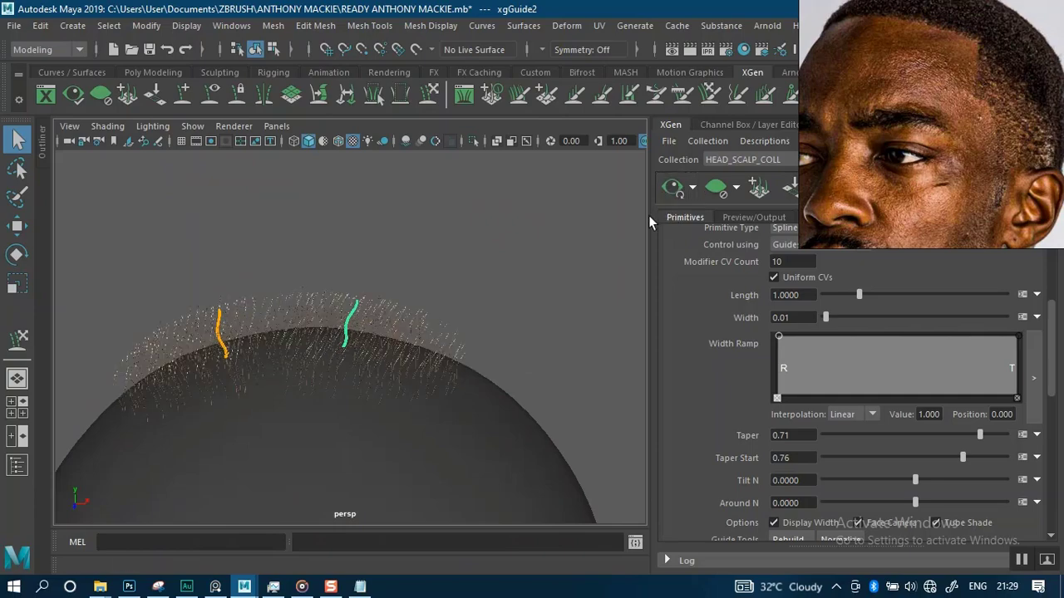
Set the generator Density to about 45.46
alt+drag(378, 330, 330, 290)
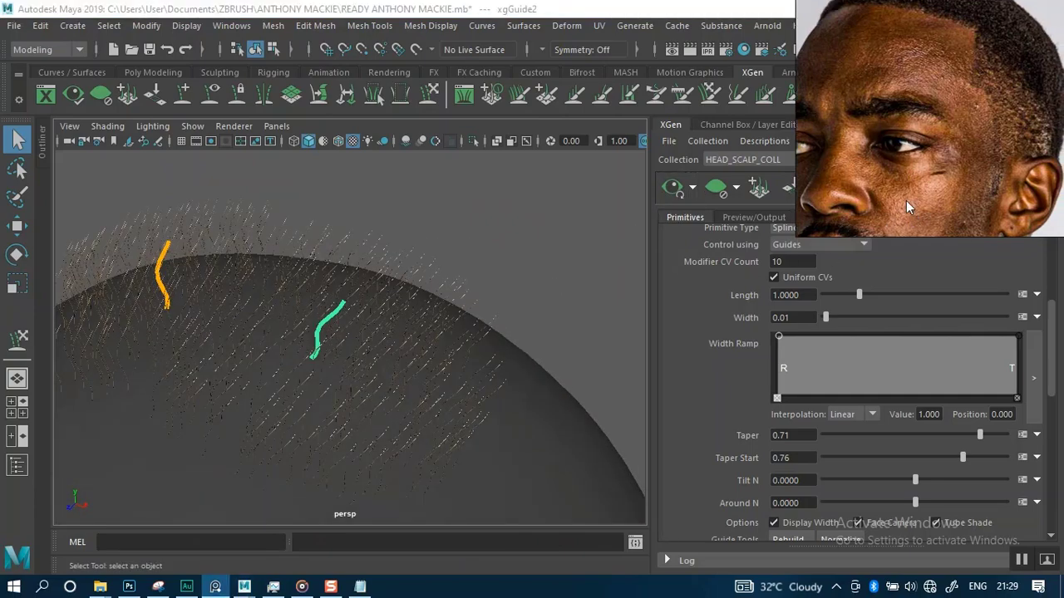
scroll(881, 309, up, 5)
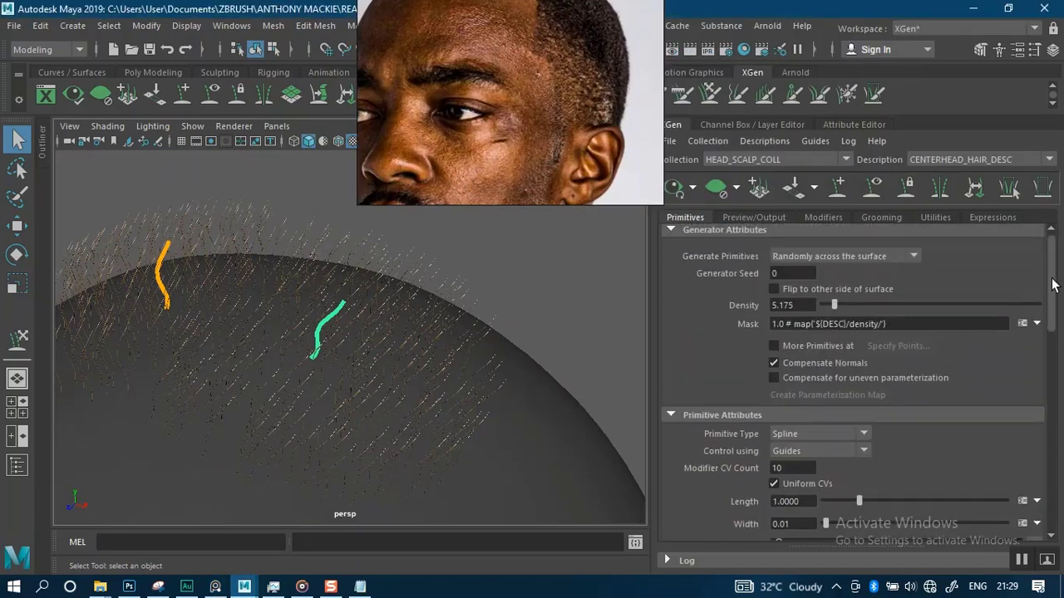
drag(839, 307, 879, 309)
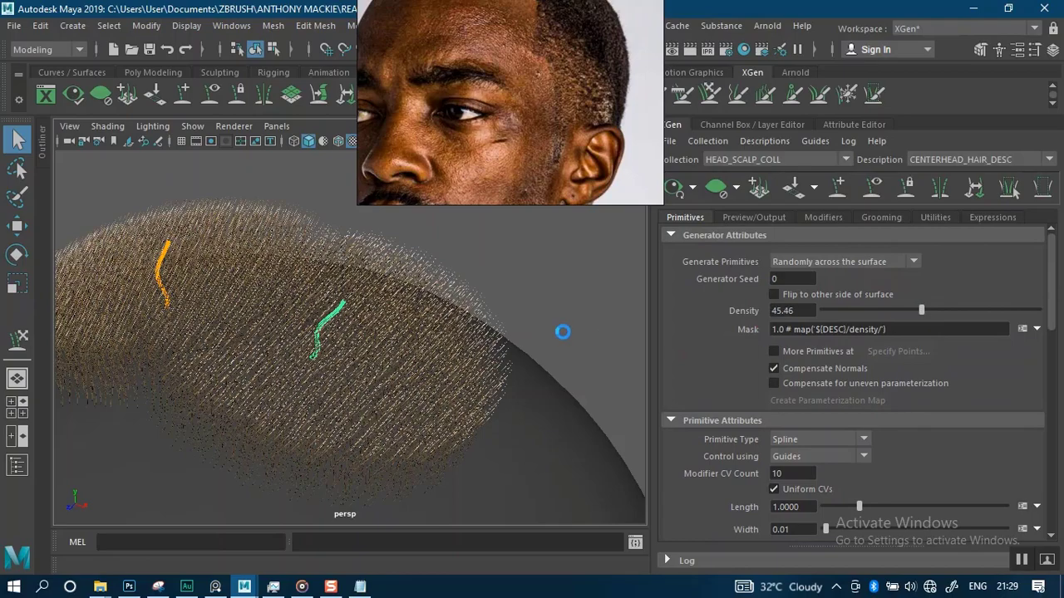
Orbit around the head to inspect the denser hair patch on the scalp
alt+right_drag(449, 389, 395, 282)
alt+drag(486, 320, 493, 347)
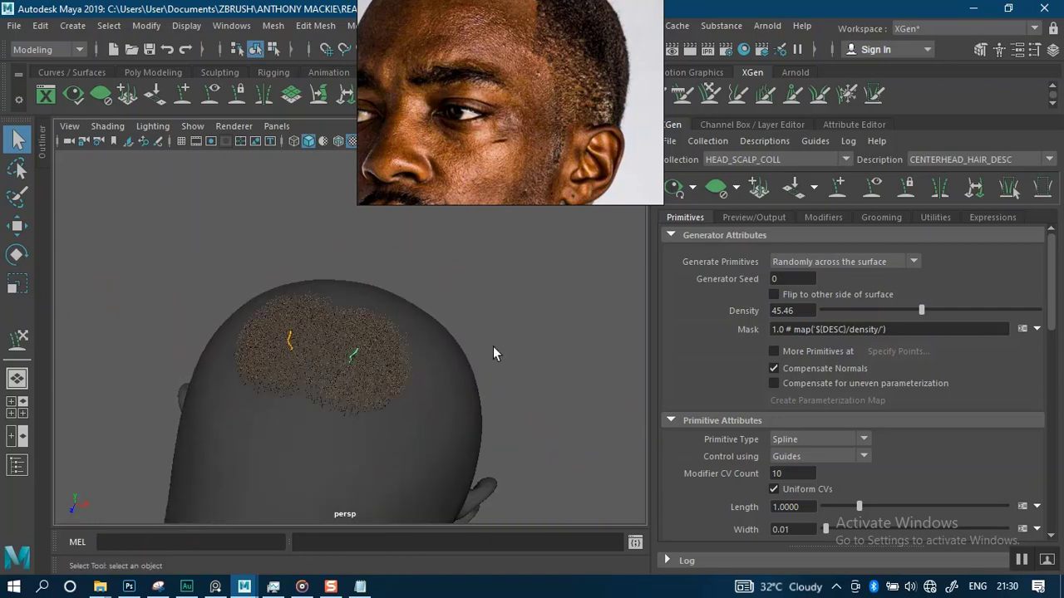
mouse_move(451, 296)
alt+mouse_down()
mouse_move(501, 277)
mouse_move(444, 336)
mouse_move(461, 278)
alt+mouse_up()
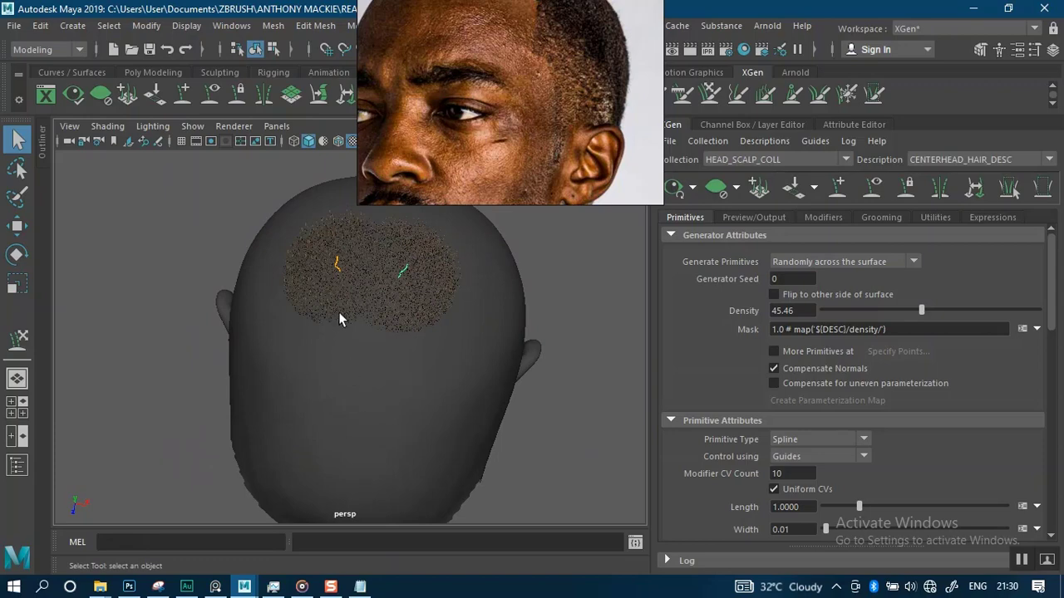
alt+middle_drag(339, 312, 320, 344)
alt+right_drag(352, 316, 390, 390)
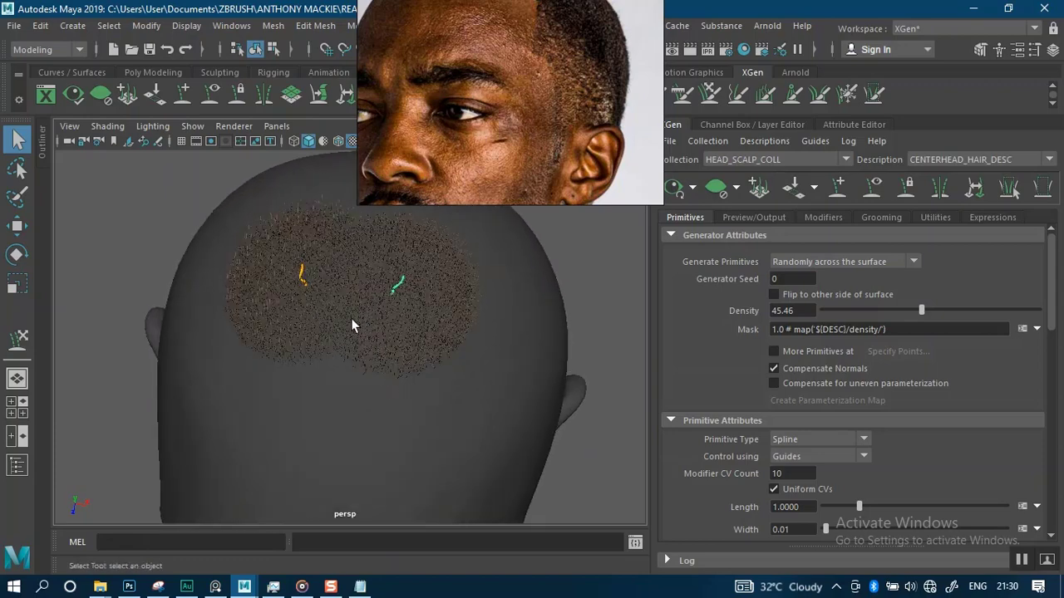
mouse_move(351, 318)
alt+mouse_down()
mouse_move(349, 369)
mouse_move(342, 335)
alt+mouse_up()
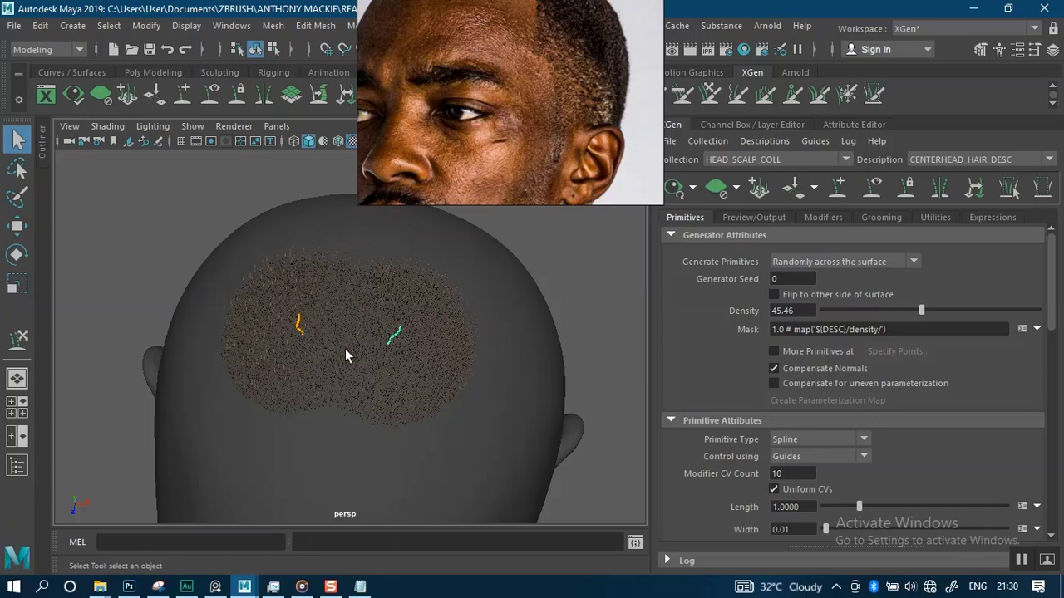
alt+drag(341, 399, 308, 348)
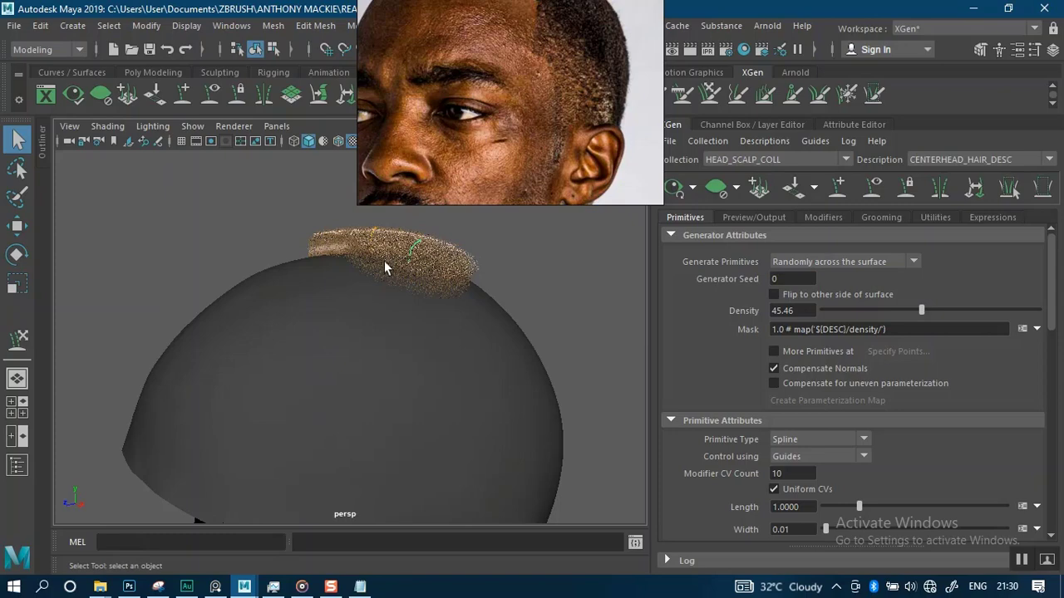
Move the reference photo aside and zoom in on the scalp to examine the dense hair patch up close
drag(513, 119, 675, 205)
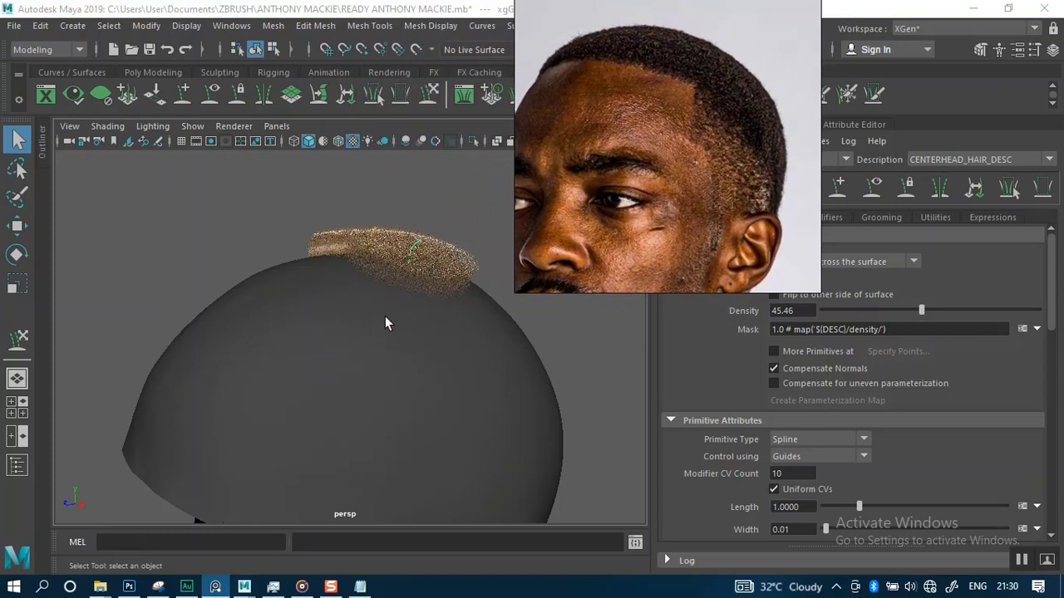
alt+drag(380, 309, 323, 265)
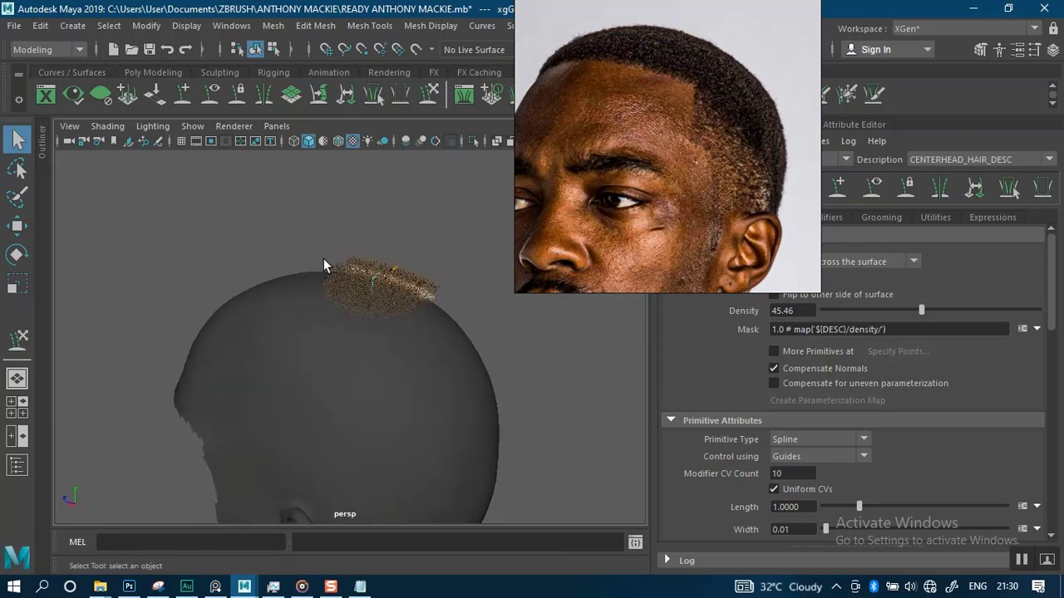
alt+right_drag(324, 260, 355, 332)
mouse_move(350, 306)
alt+mouse_down()
mouse_move(357, 357)
mouse_move(350, 321)
alt+mouse_up()
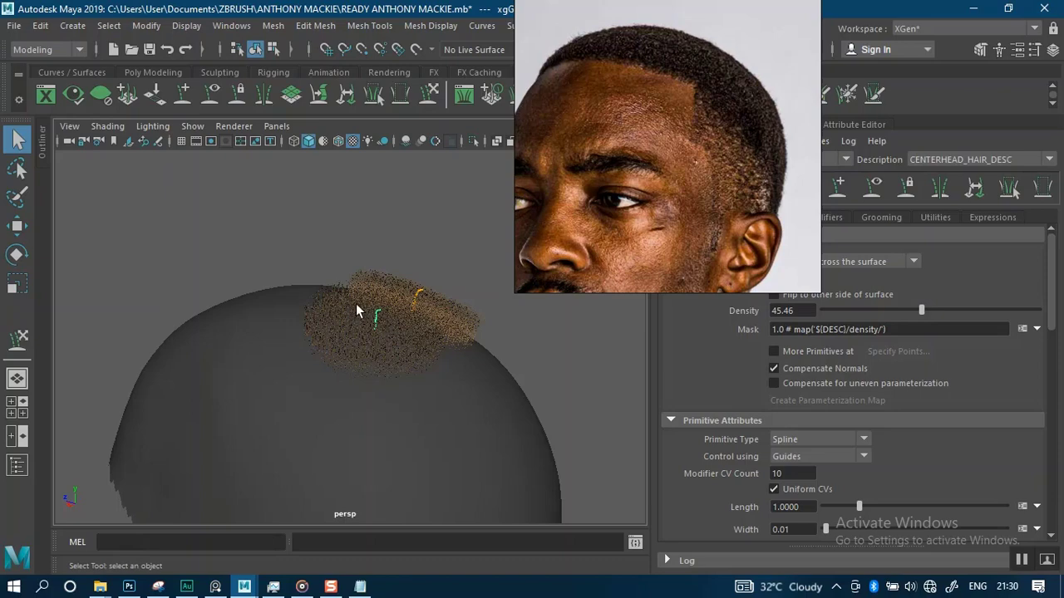
alt+drag(321, 310, 301, 291)
alt+drag(305, 340, 376, 296)
alt+middle_drag(365, 300, 338, 294)
alt+right_drag(340, 294, 354, 361)
alt+middle_drag(350, 331, 298, 381)
alt+right_drag(331, 358, 351, 394)
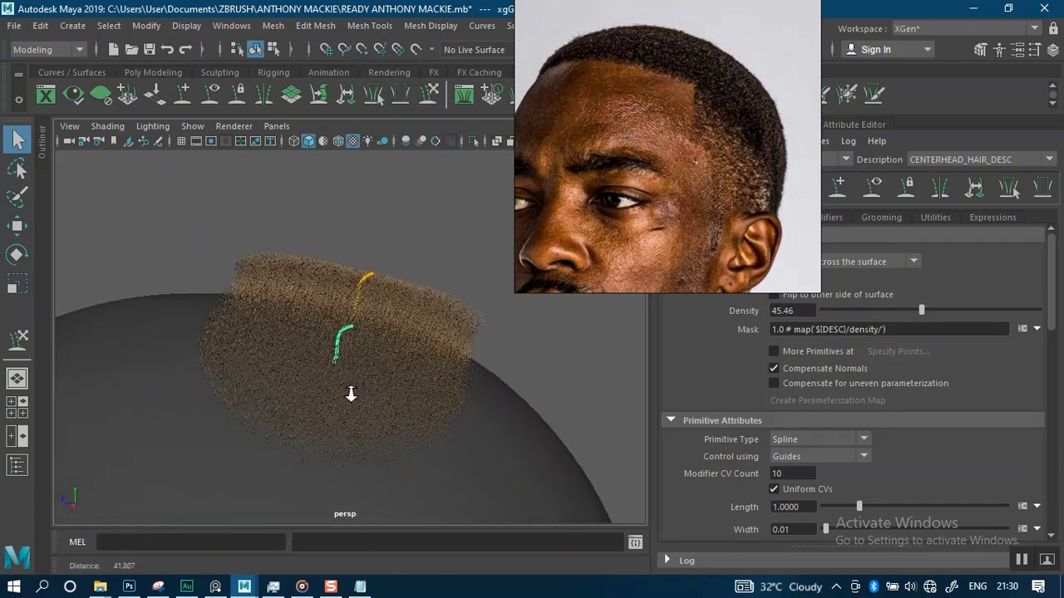
alt+drag(358, 384, 357, 330)
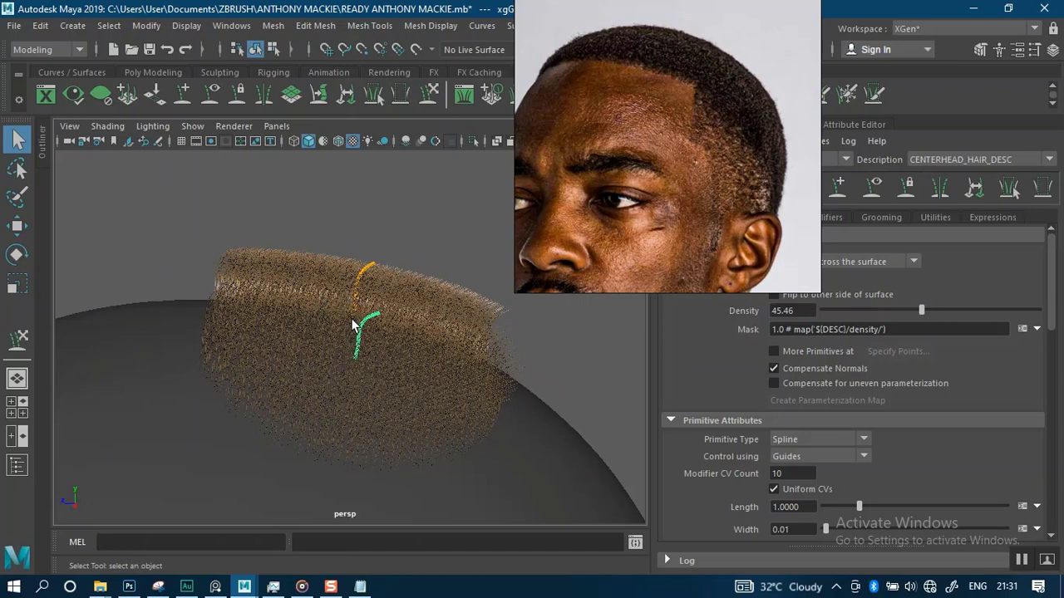
Orbit around the head to examine the hair patch from the front, side and back
alt+drag(350, 356, 321, 275)
alt+drag(324, 326, 340, 281)
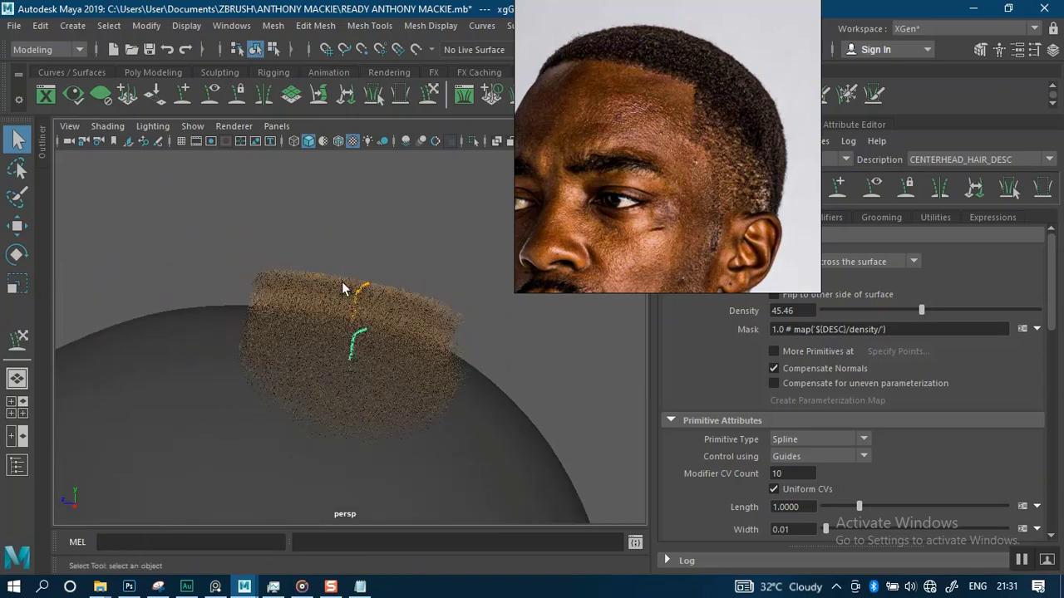
alt+right_drag(329, 306, 331, 264)
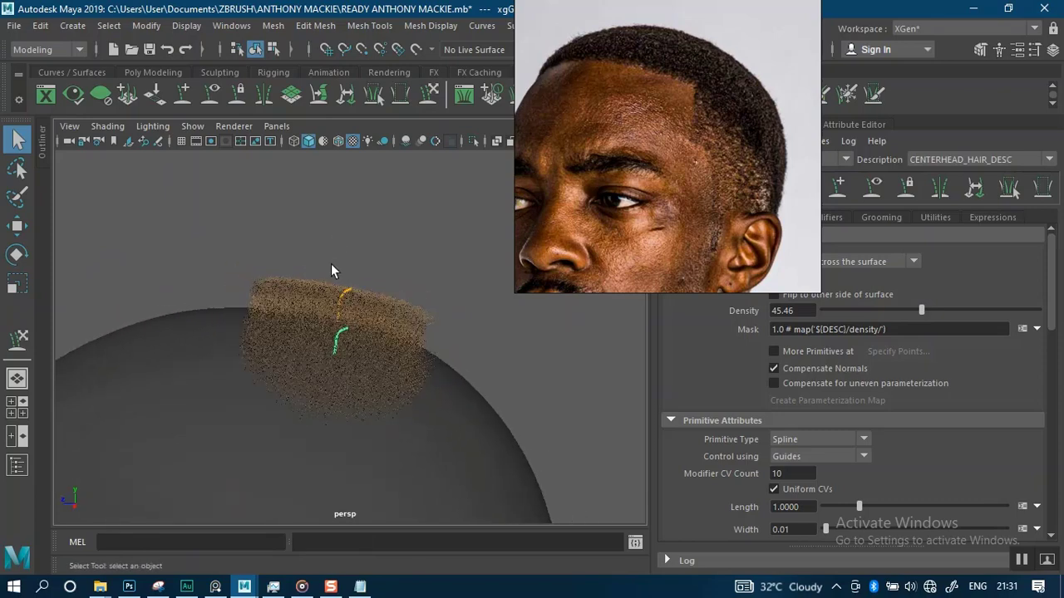
alt+drag(323, 290, 262, 290)
alt+right_drag(261, 290, 356, 285)
alt+drag(357, 285, 295, 271)
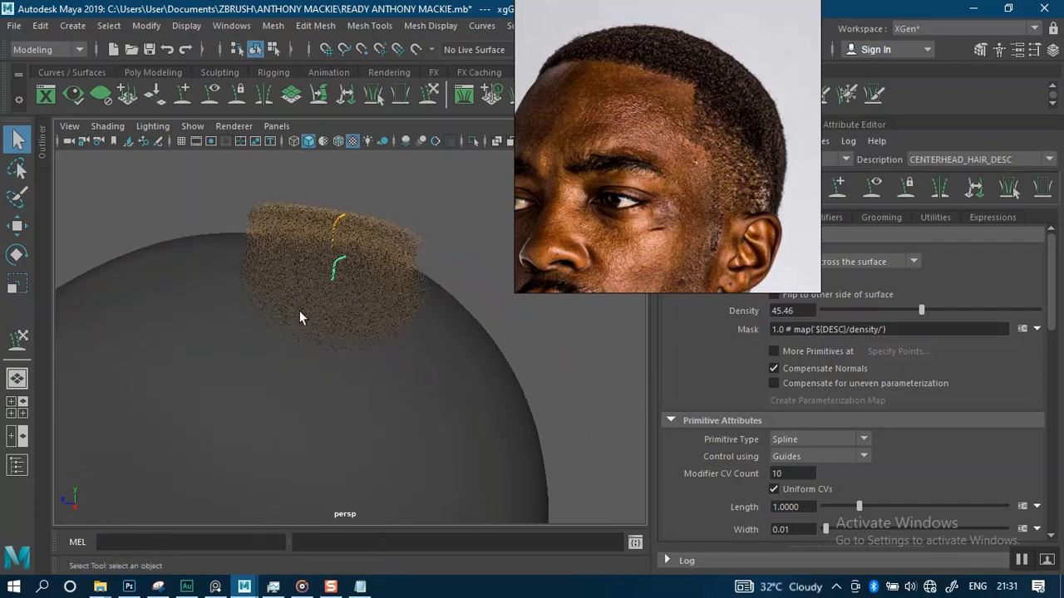
alt+drag(322, 340, 279, 274)
alt+right_drag(278, 274, 322, 339)
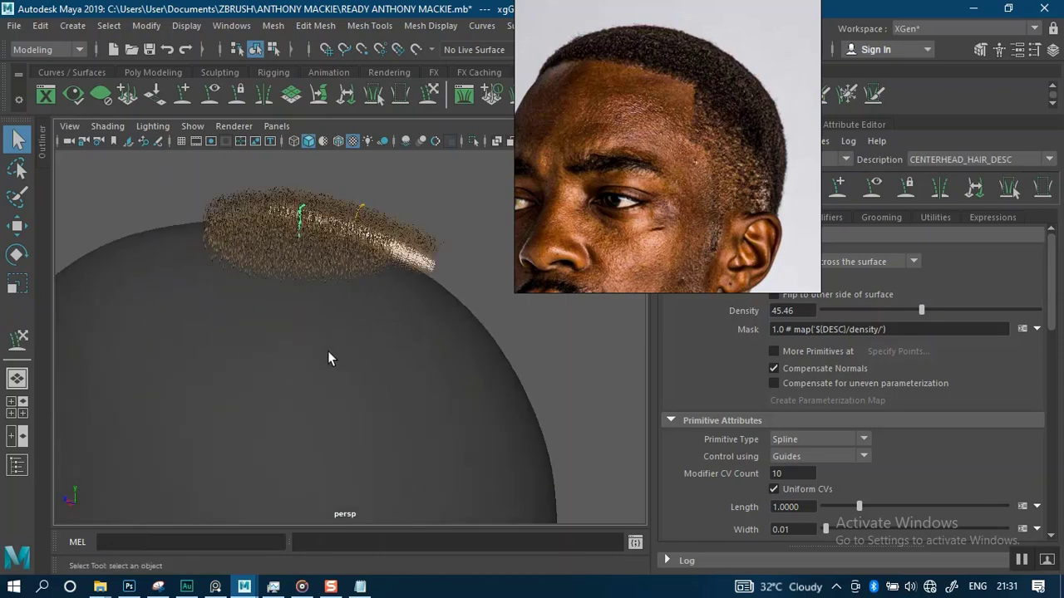
alt+drag(329, 357, 345, 337)
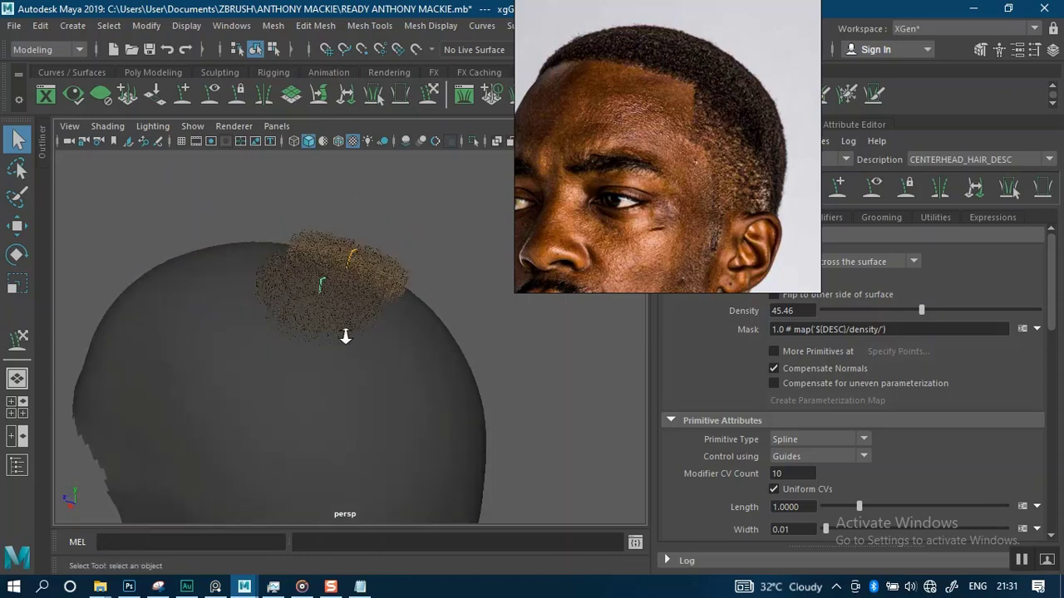
alt+right_drag(345, 337, 359, 290)
alt+drag(359, 290, 341, 247)
alt+middle_drag(342, 246, 364, 206)
alt+right_drag(354, 245, 361, 296)
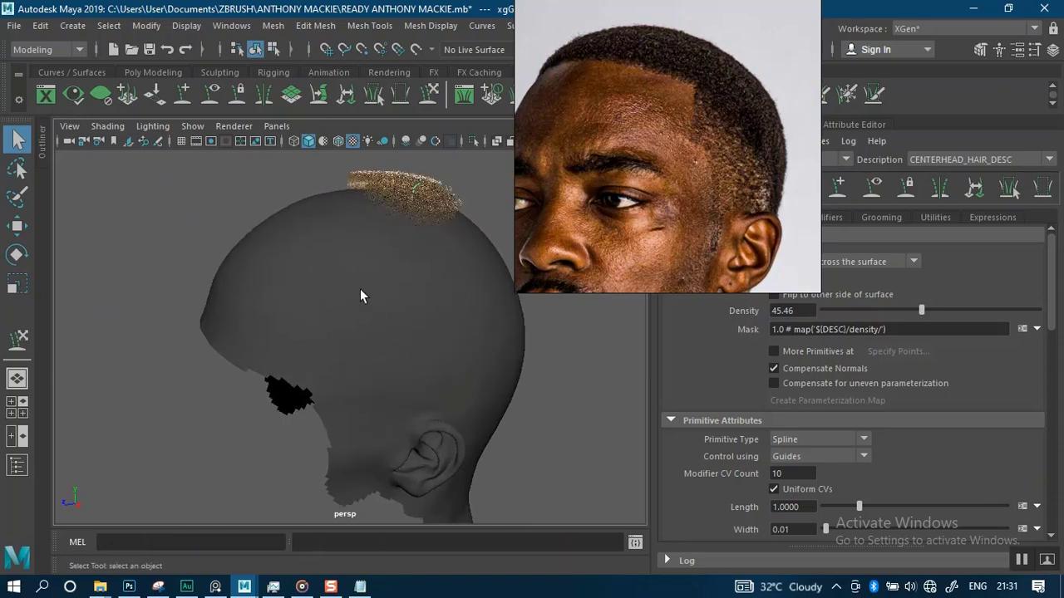
alt+drag(360, 296, 341, 268)
alt+middle_drag(341, 269, 331, 289)
alt+right_drag(332, 286, 335, 301)
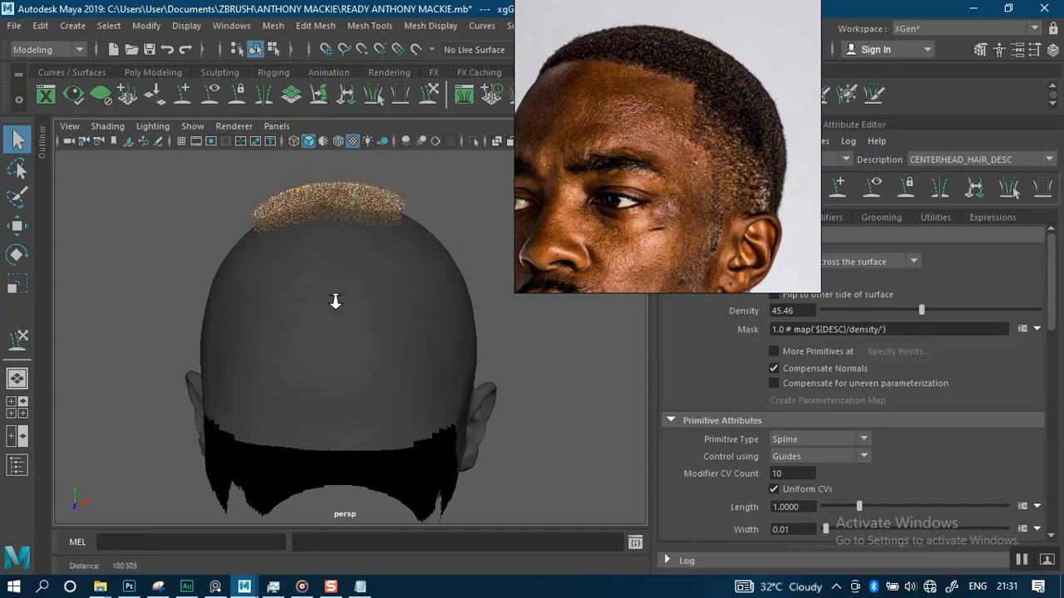
alt+drag(335, 300, 307, 280)
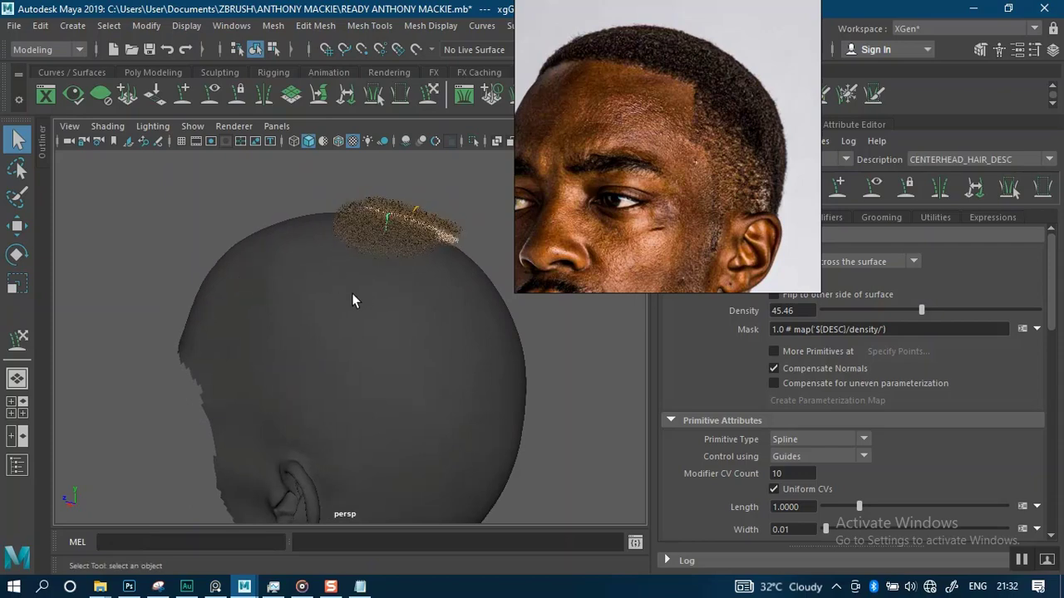
Pan the reference photo and orbit to a side profile to compare the hairline with the model
middle_drag(572, 235, 632, 159)
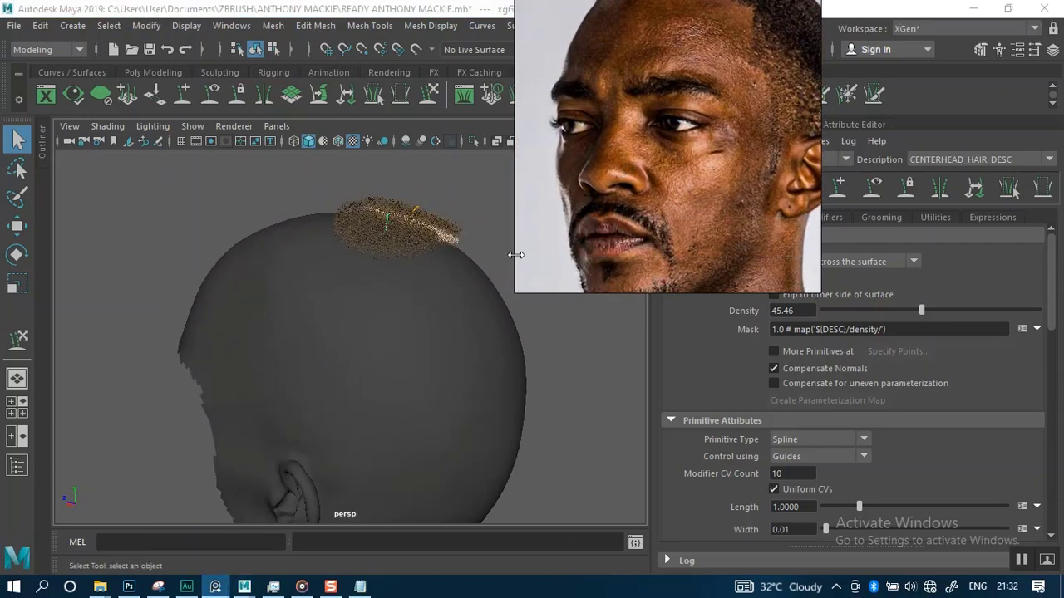
click(285, 302)
alt+drag(285, 301, 319, 289)
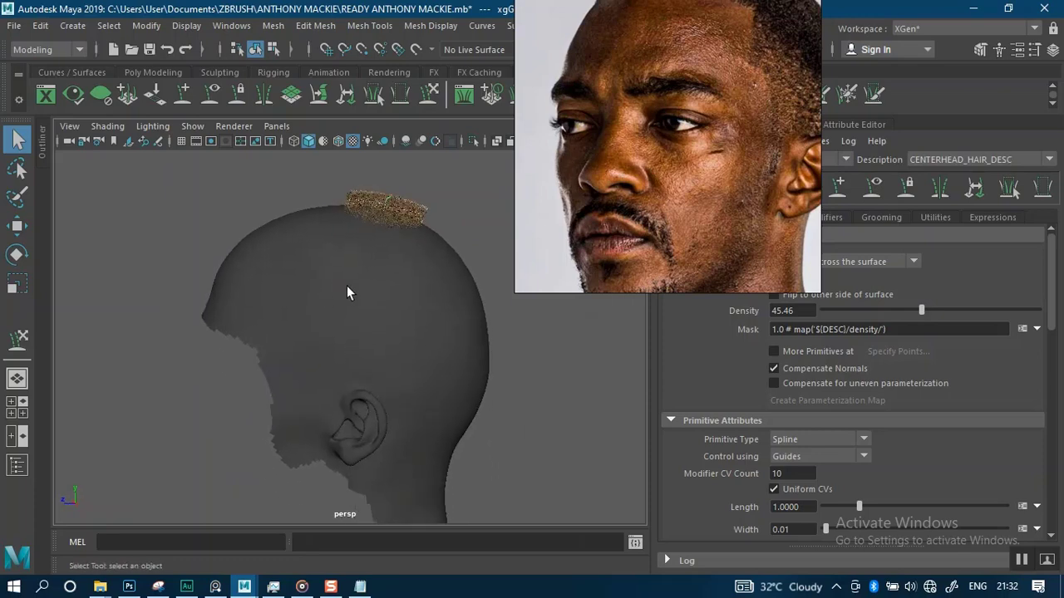
middle_drag(640, 177, 609, 233)
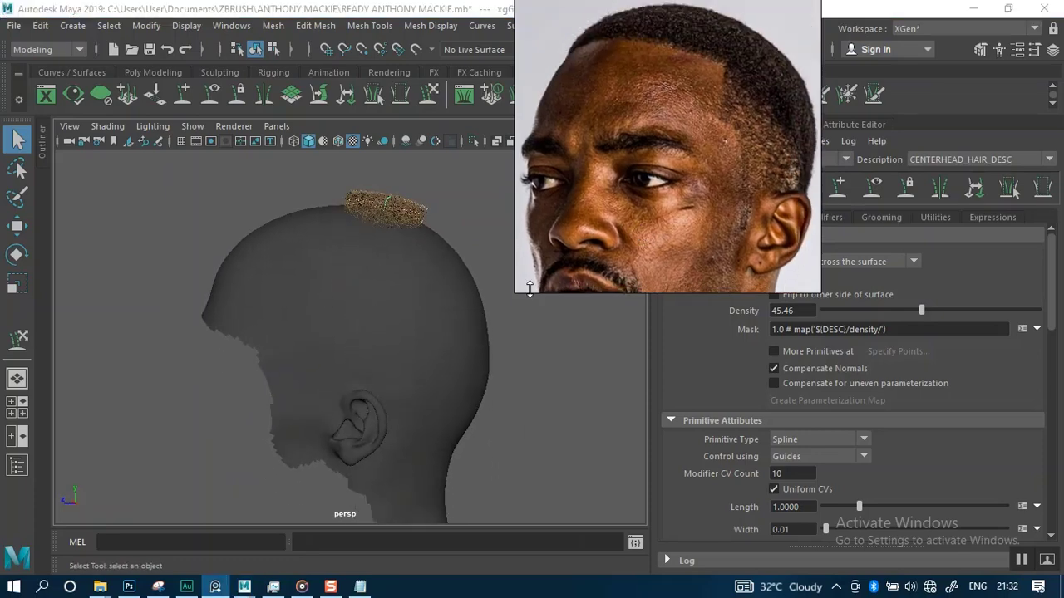